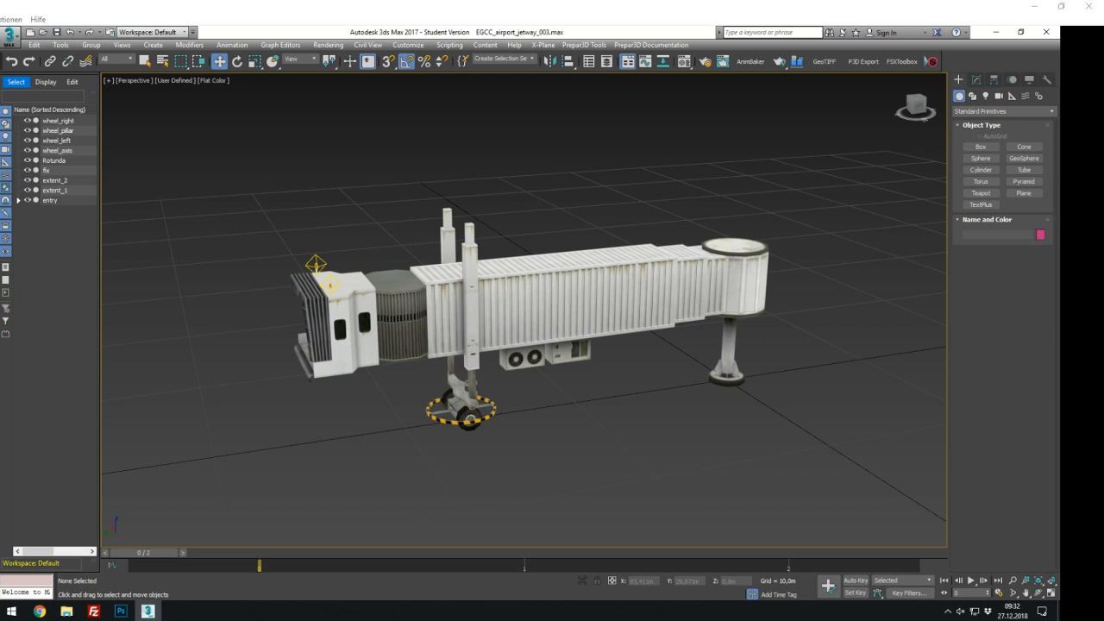
# Bring up the Animate Custom Jetways forum guide in the browser, and minimise the browser window
pyautogui.moveTo(1103, 110); pyautogui.dragTo(572, 87)
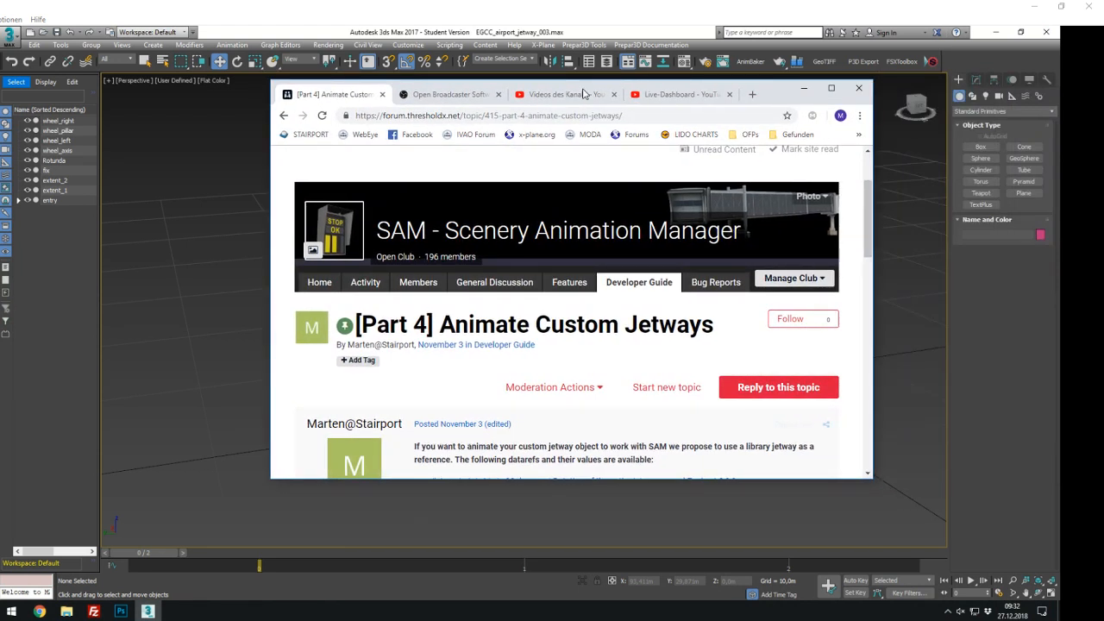
pyautogui.click(803, 88)
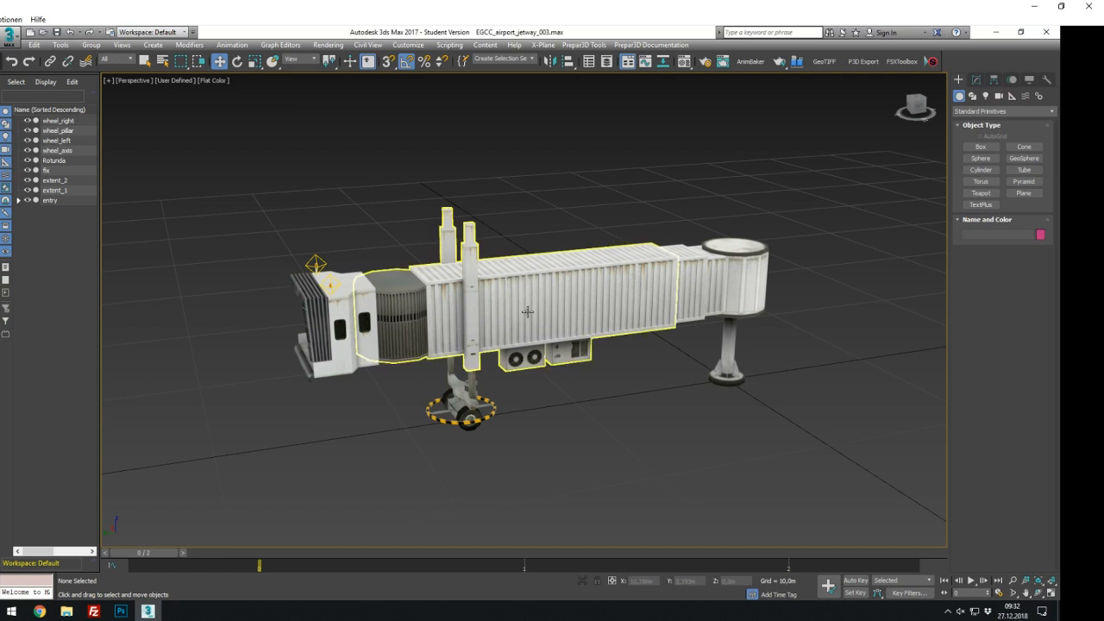
# Select the Rotunda and examine its placement relative to the grid origin in the maximized top view
pyautogui.click(748, 281)
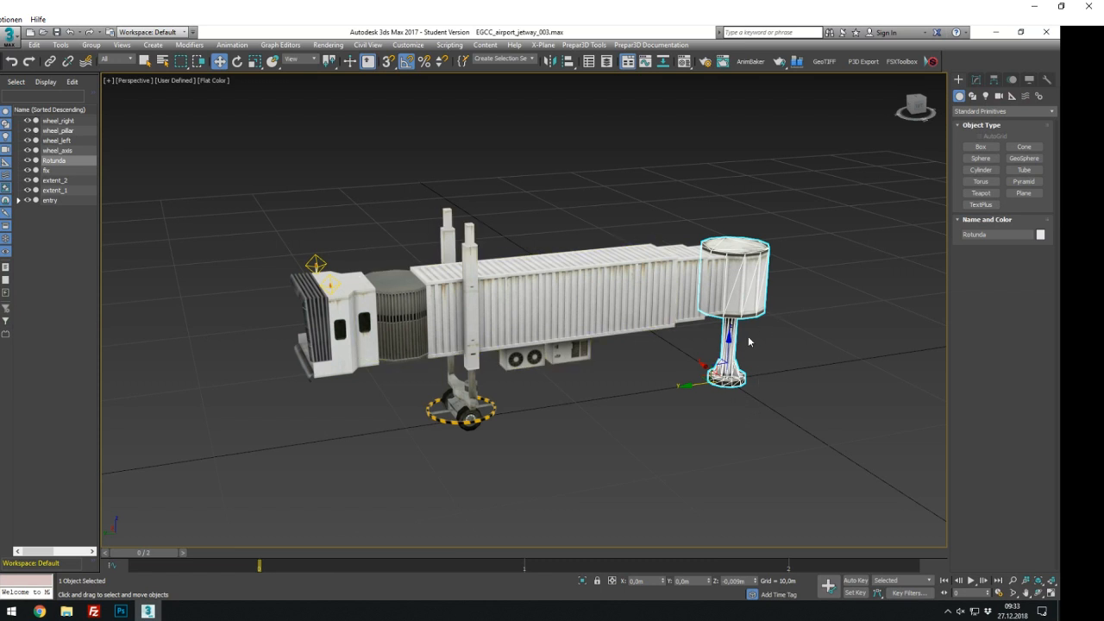
pyautogui.scroll(-3, 780, 384)
pyautogui.scroll(-4, 780, 382)
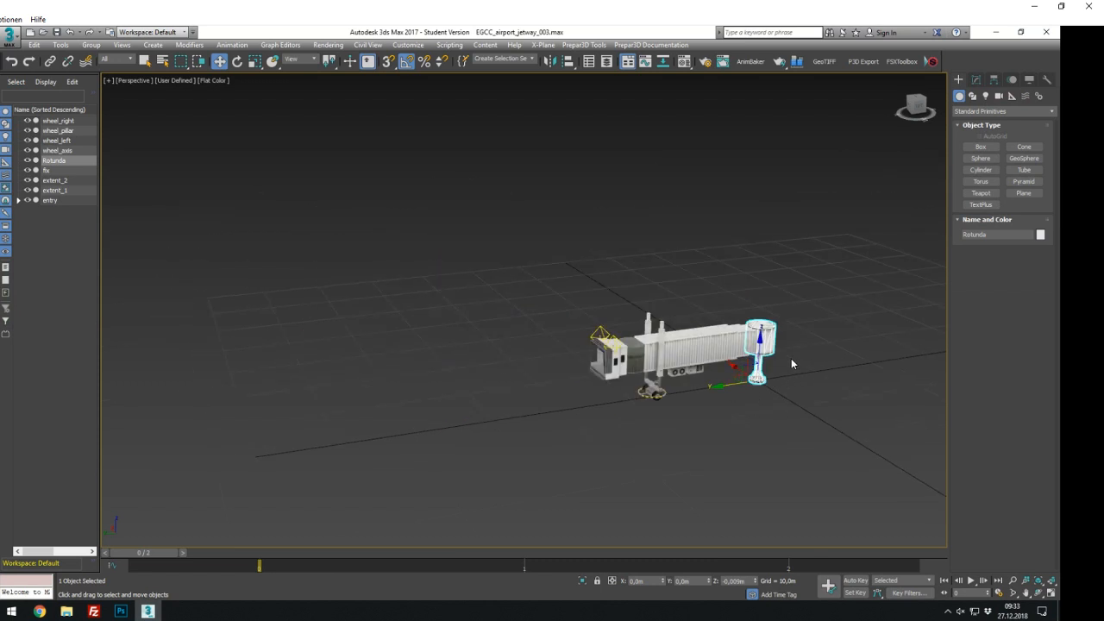
pyautogui.hotkey('alt', 'w')
pyautogui.scroll(-1, 452, 266)
pyautogui.hotkey('alt', 'w')
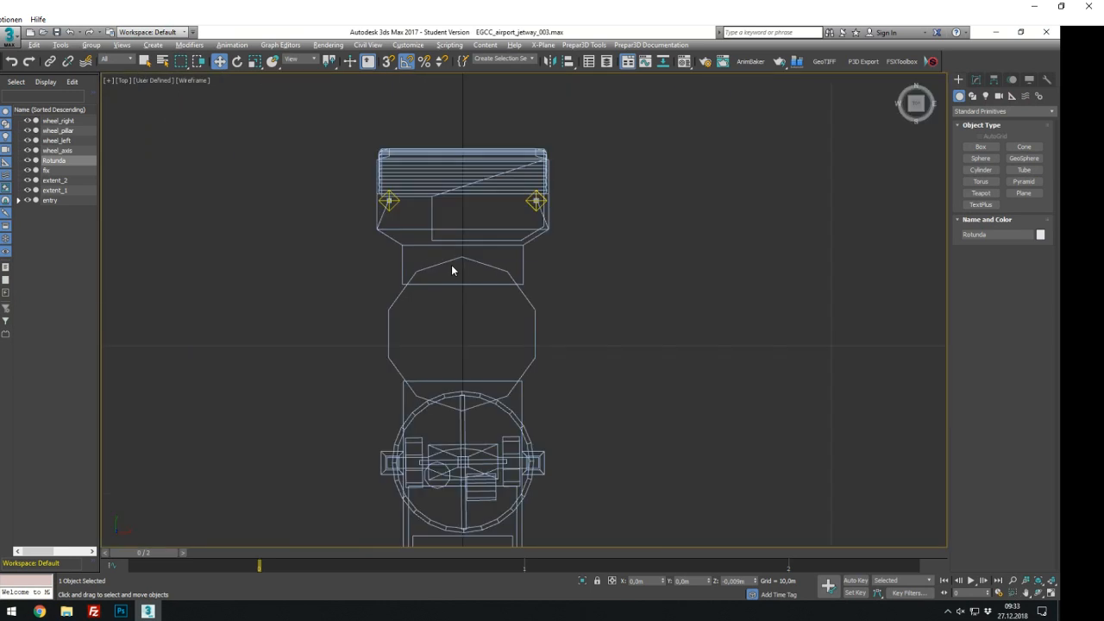
pyautogui.scroll(-3, 451, 265)
pyautogui.click(491, 441)
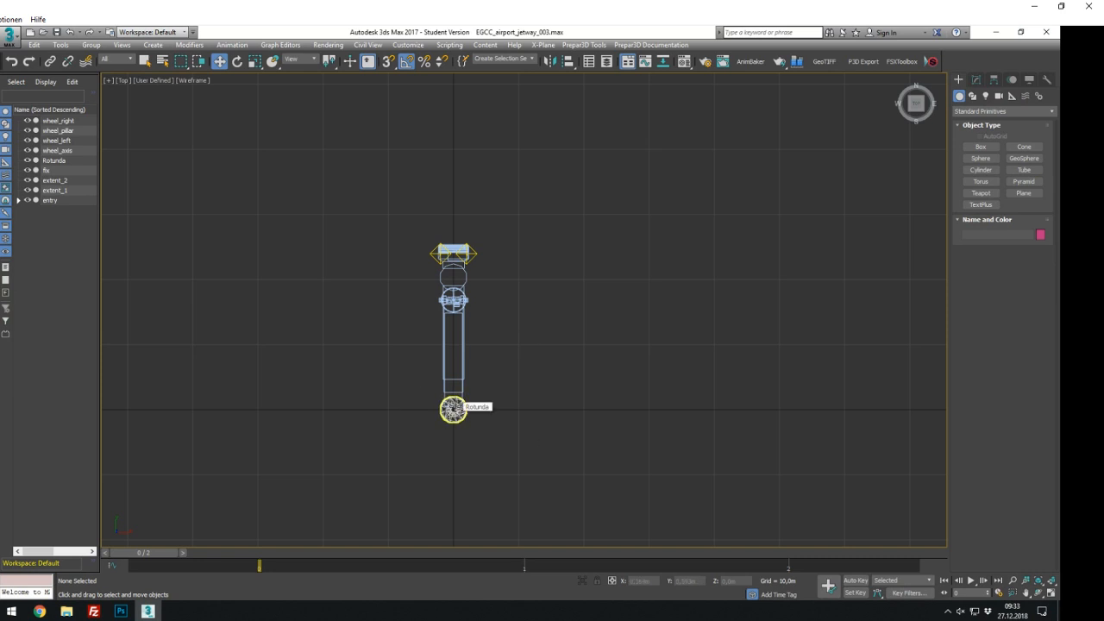
pyautogui.click(452, 408)
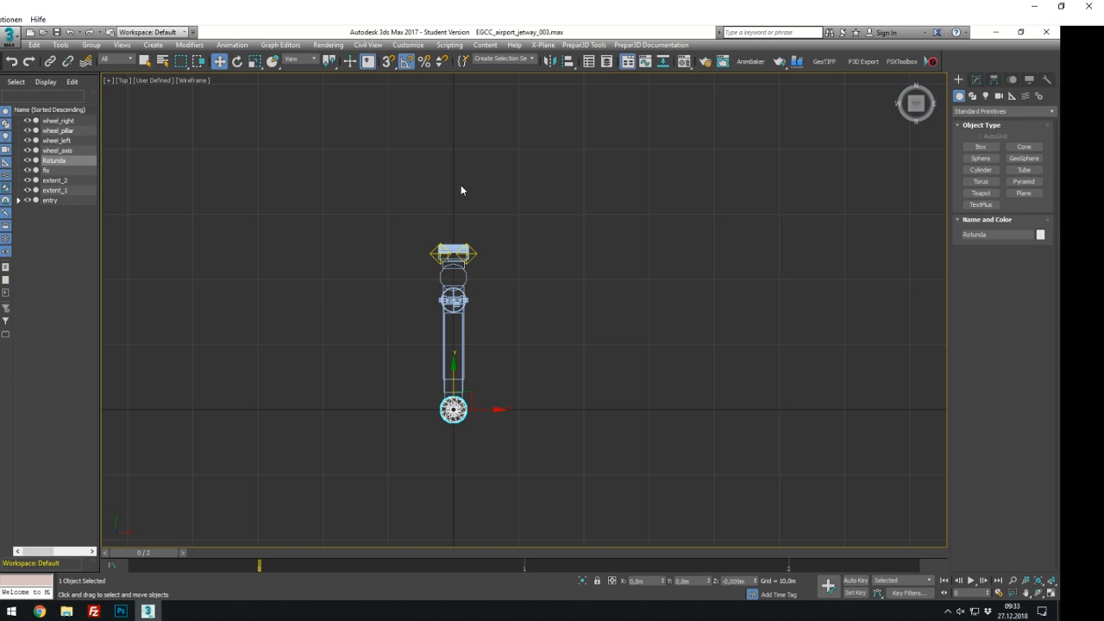
# Return to the maximized perspective view and inspect Rotunda, fix, extent_1 and extent_2 by selecting each in turn
pyautogui.hotkey('alt', 'w')
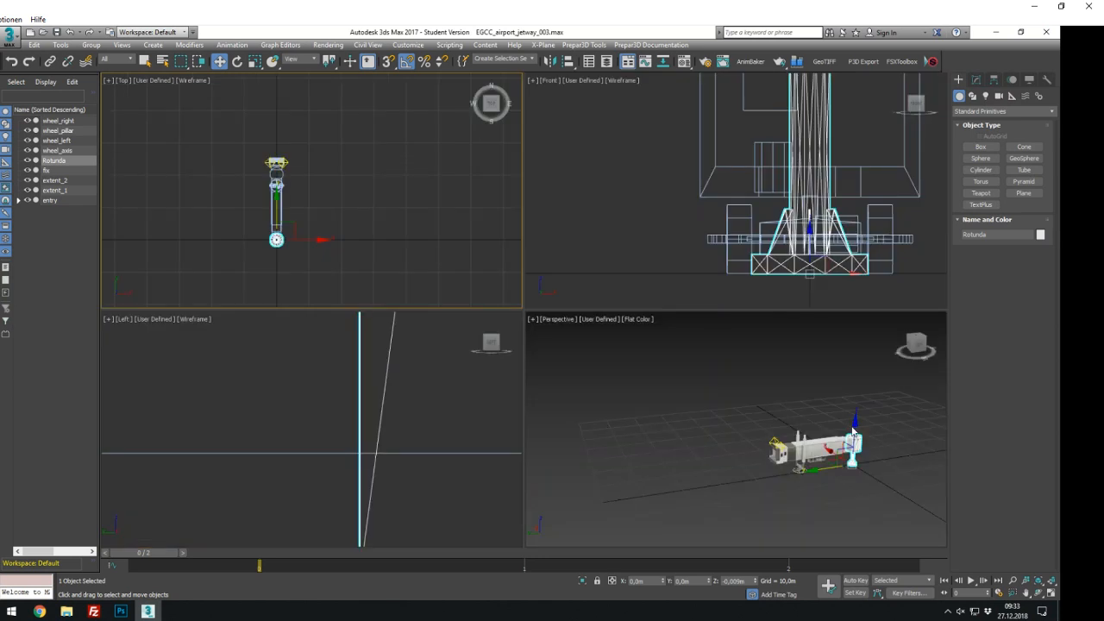
pyautogui.click(873, 487)
pyautogui.hotkey('alt', 'w')
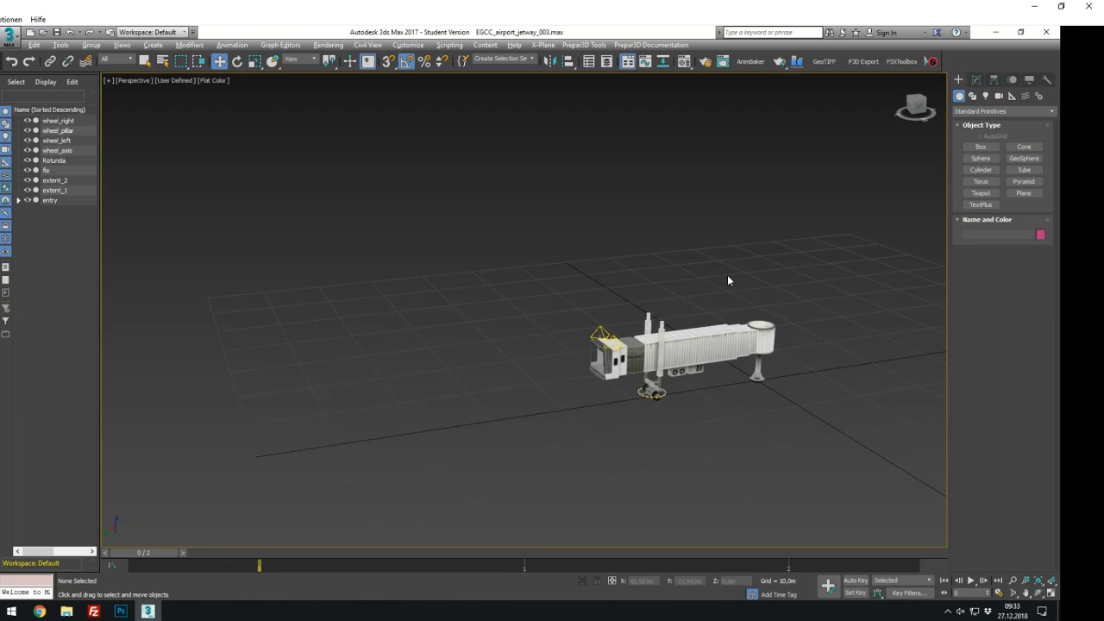
pyautogui.click(759, 329)
pyautogui.scroll(5, 760, 323)
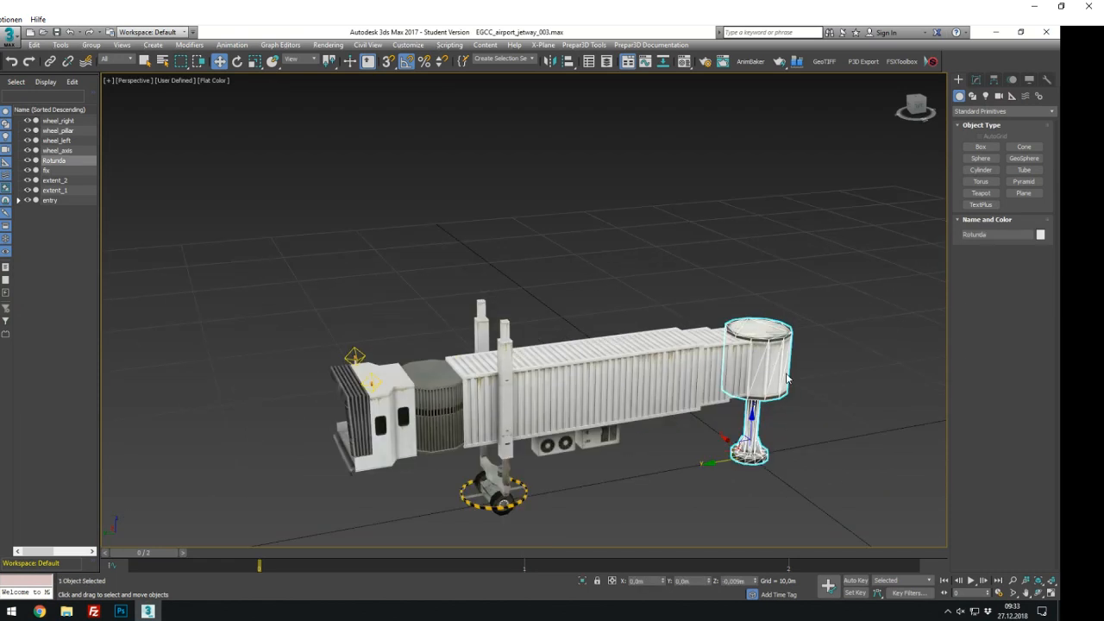
pyautogui.click(738, 369)
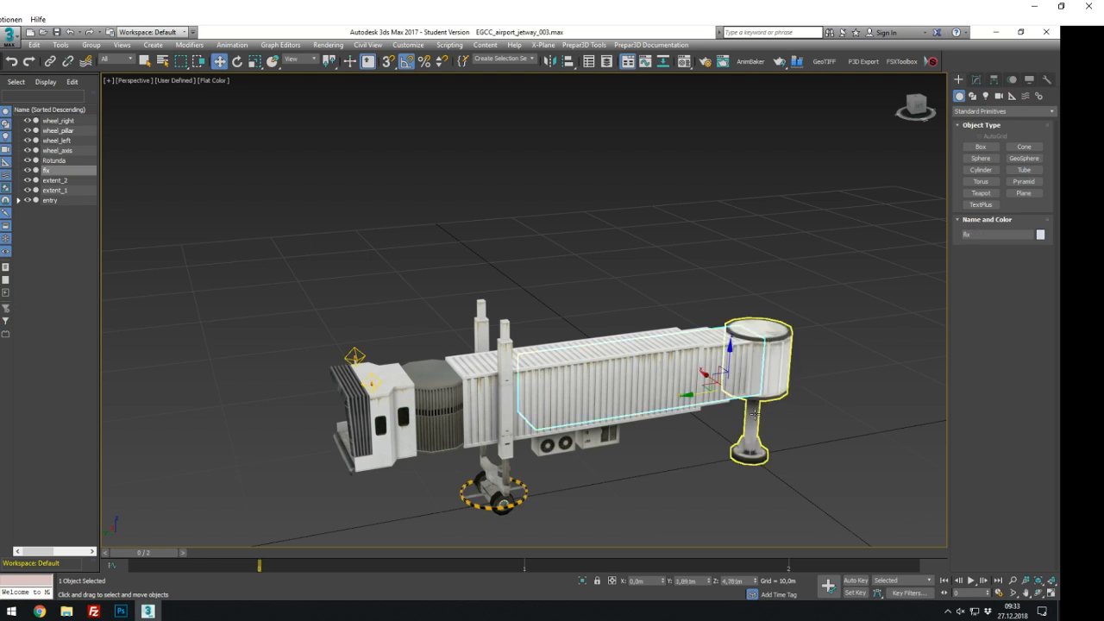
pyautogui.keyDown('alt'); pyautogui.moveTo(779, 427); pyautogui.dragTo(741, 379, button='middle'); pyautogui.keyUp('alt')
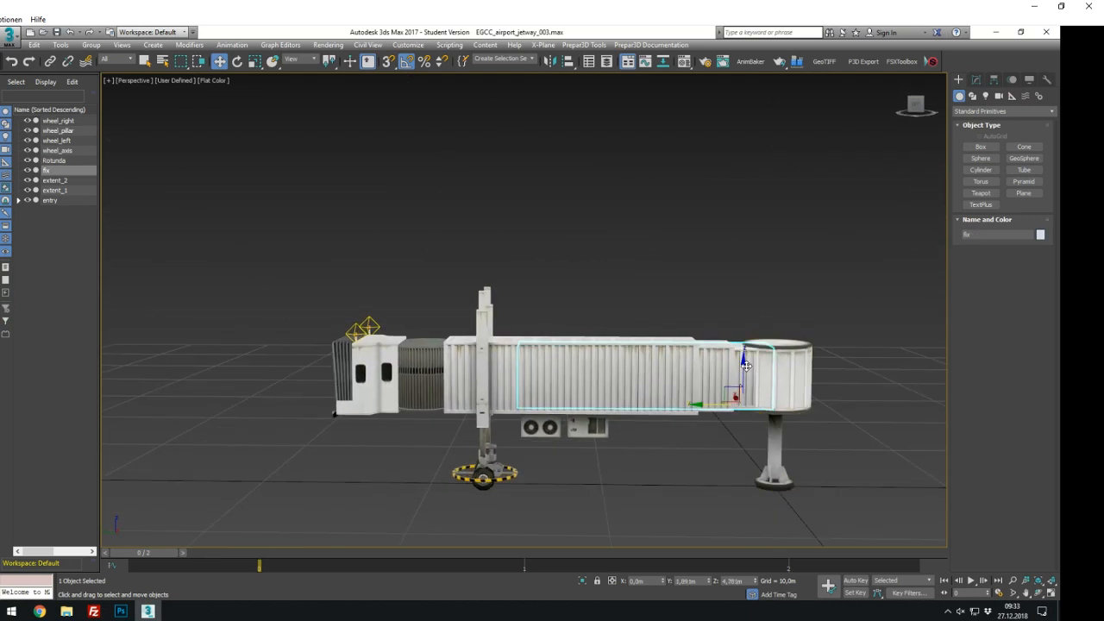
pyautogui.click(721, 356)
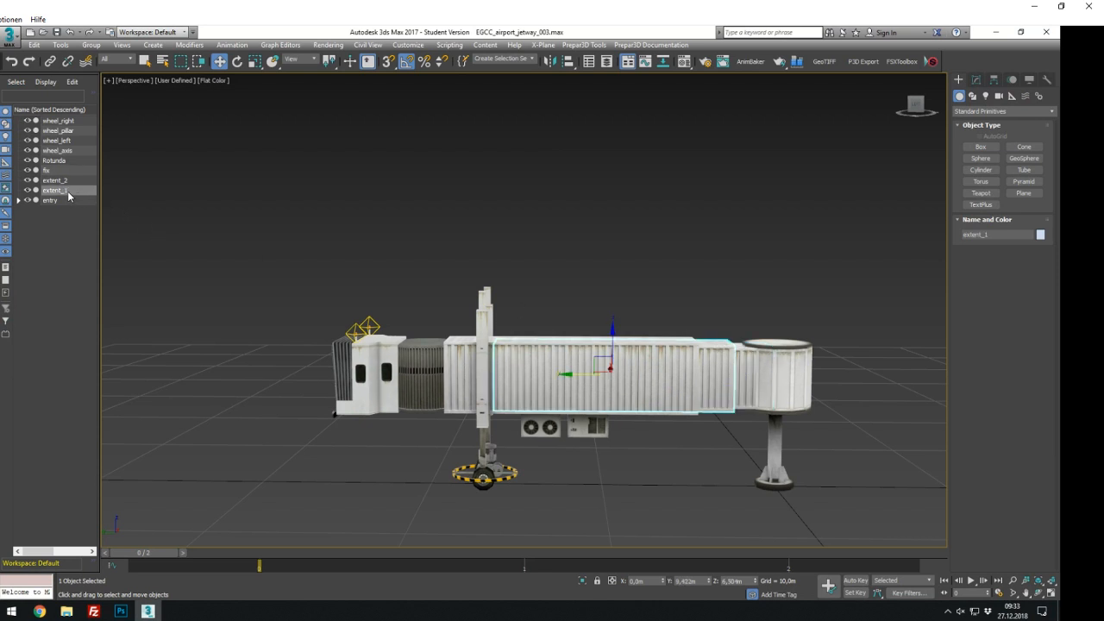
pyautogui.click(652, 392)
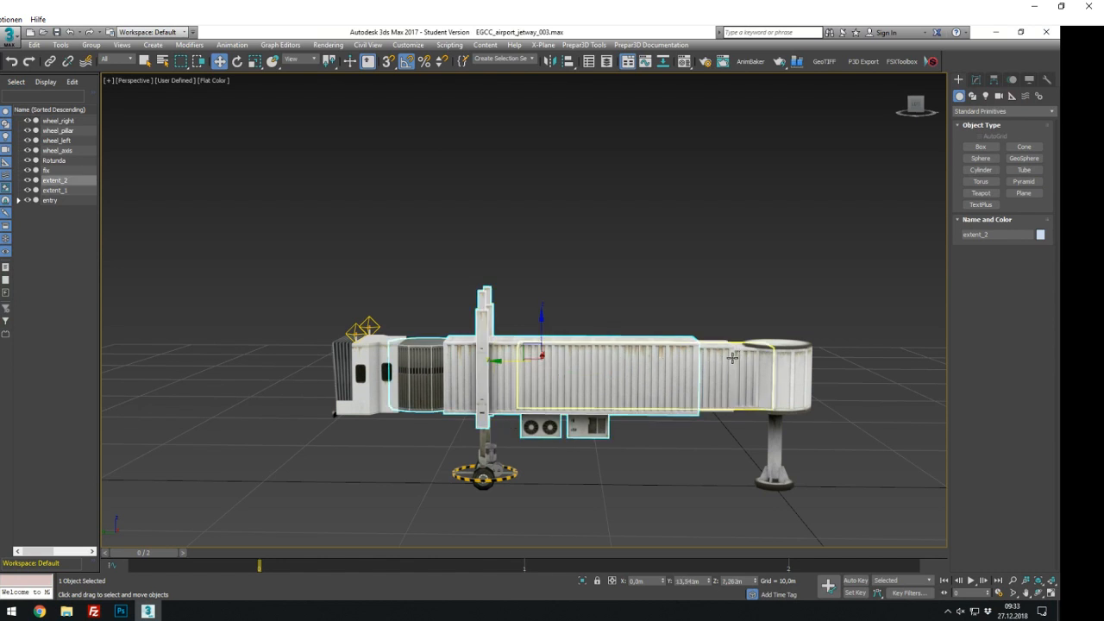
pyautogui.moveTo(562, 409)
pyautogui.keyDown('alt'); pyautogui.mouseDown(button='middle')
pyautogui.moveTo(589, 419)
pyautogui.moveTo(548, 421)
pyautogui.mouseUp(button='middle'); pyautogui.keyUp('alt')
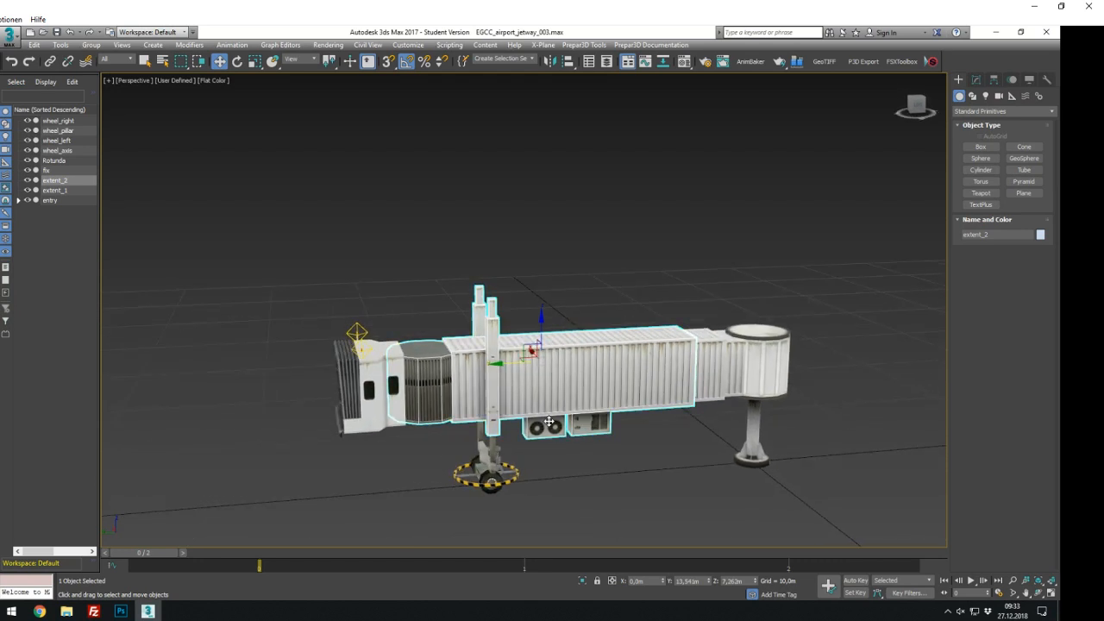
# Inspect the entry, wheel_pillar, wheel_axis and wheel_left parts by selecting each in turn, and clear the selection
pyautogui.click(387, 401)
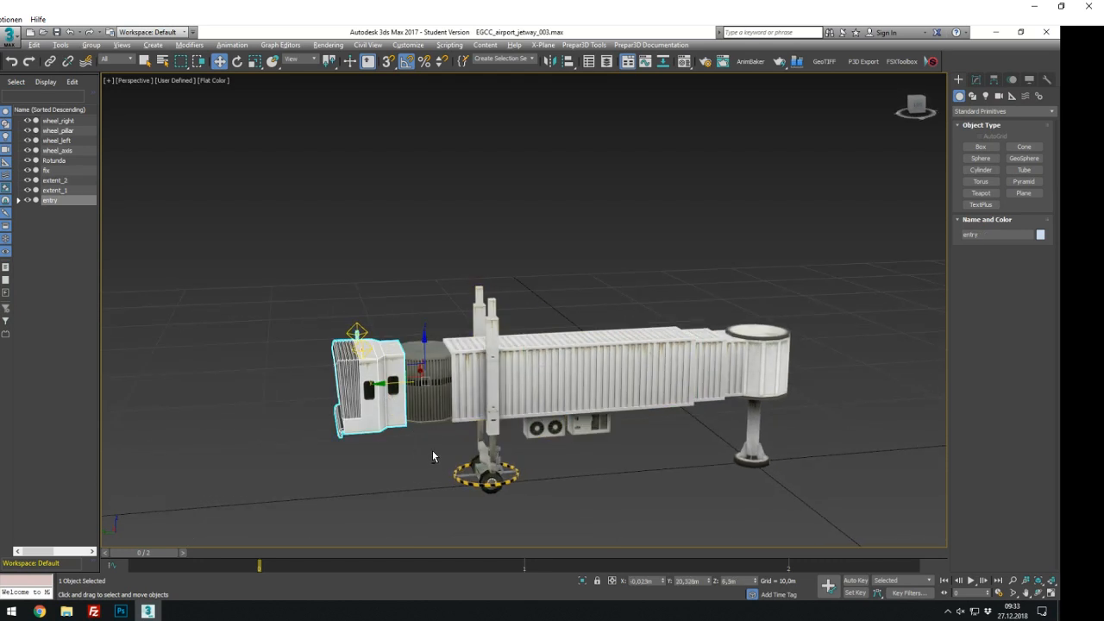
pyautogui.moveTo(432, 452)
pyautogui.keyDown('alt'); pyautogui.mouseDown(button='middle')
pyautogui.moveTo(525, 450)
pyautogui.moveTo(429, 464)
pyautogui.mouseUp(button='middle'); pyautogui.keyUp('alt')
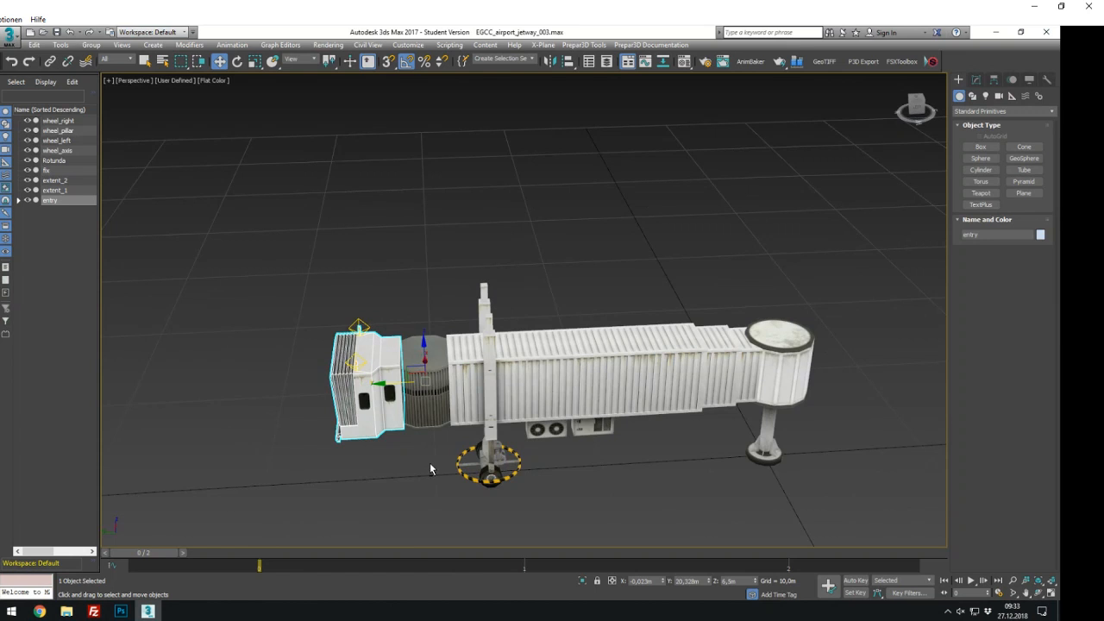
pyautogui.keyDown('alt'); pyautogui.moveTo(548, 467); pyautogui.dragTo(585, 438, button='middle'); pyautogui.keyUp('alt')
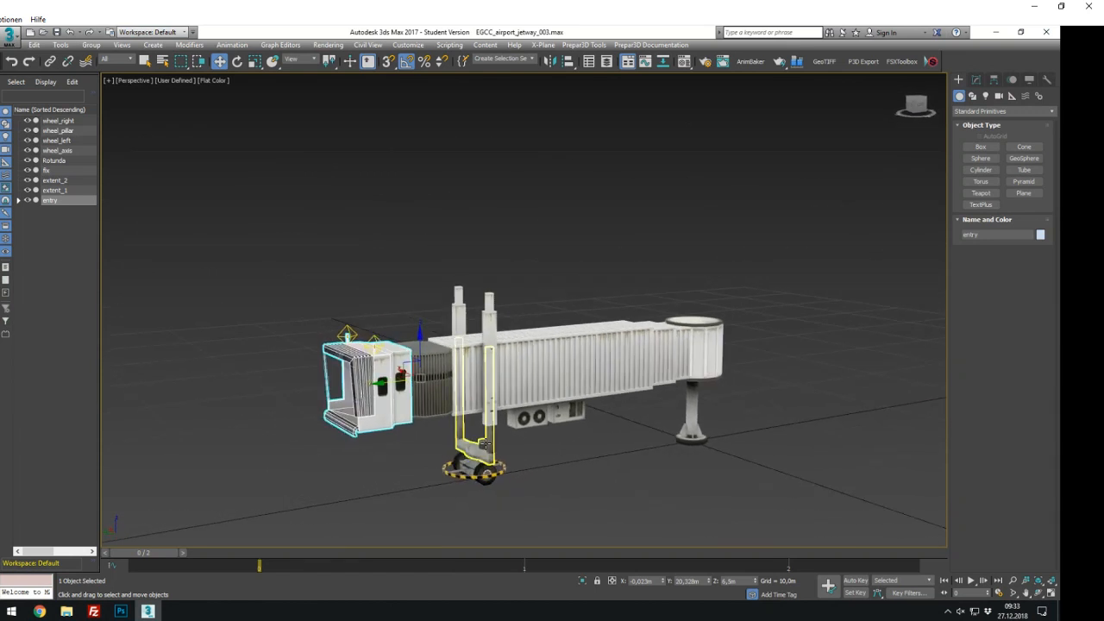
pyautogui.click(482, 435)
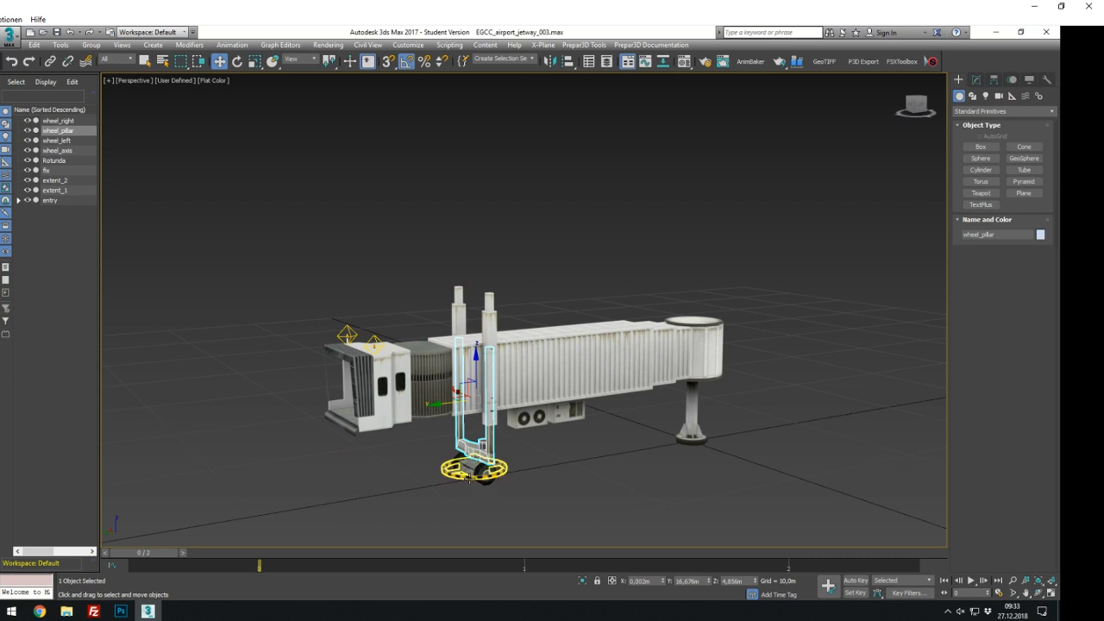
pyautogui.scroll(4, 472, 466)
pyautogui.click(479, 447)
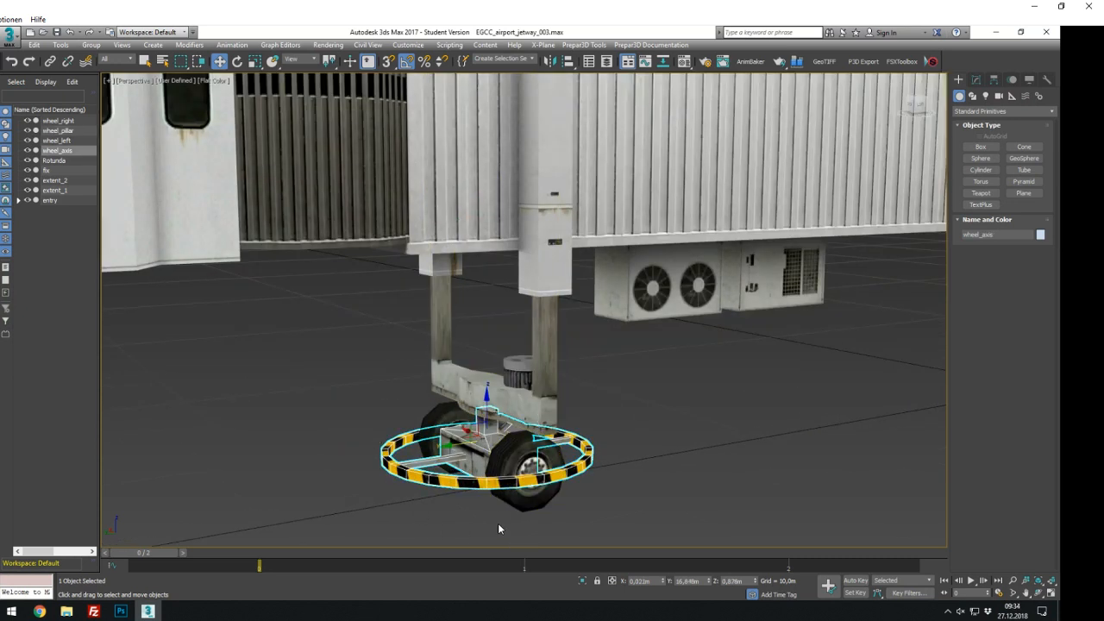
pyautogui.click(518, 487)
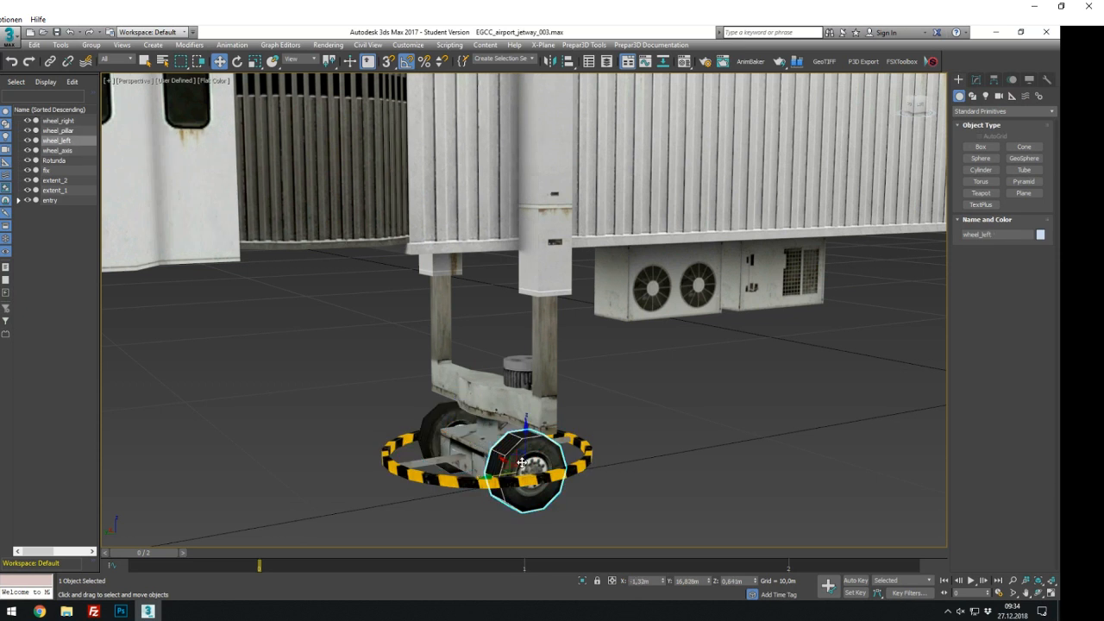
pyautogui.scroll(-6, 522, 463)
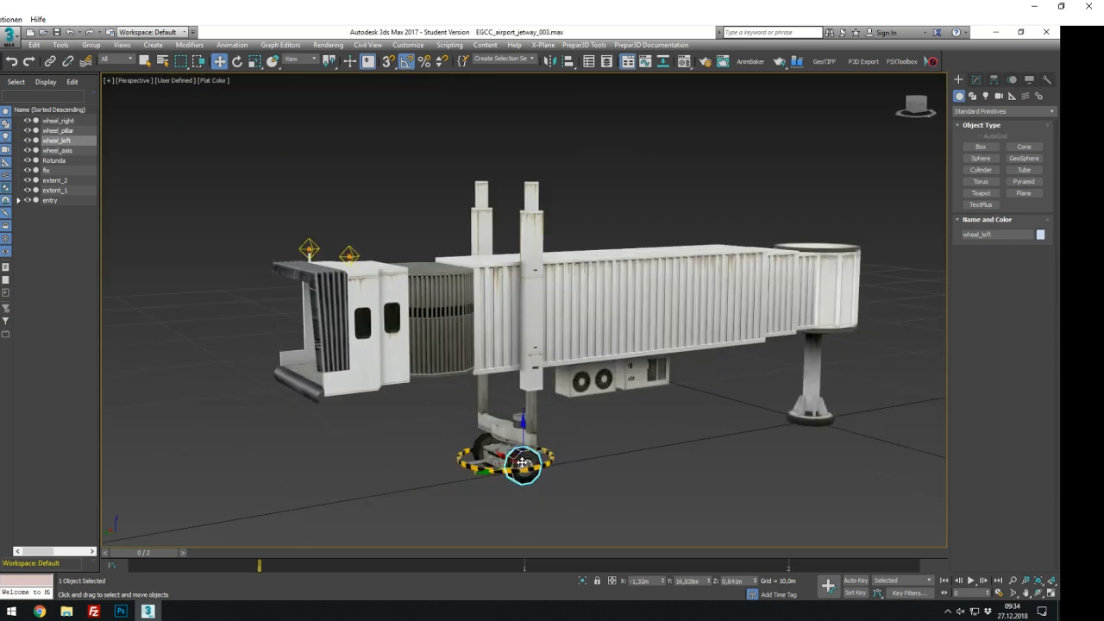
pyautogui.click(666, 449)
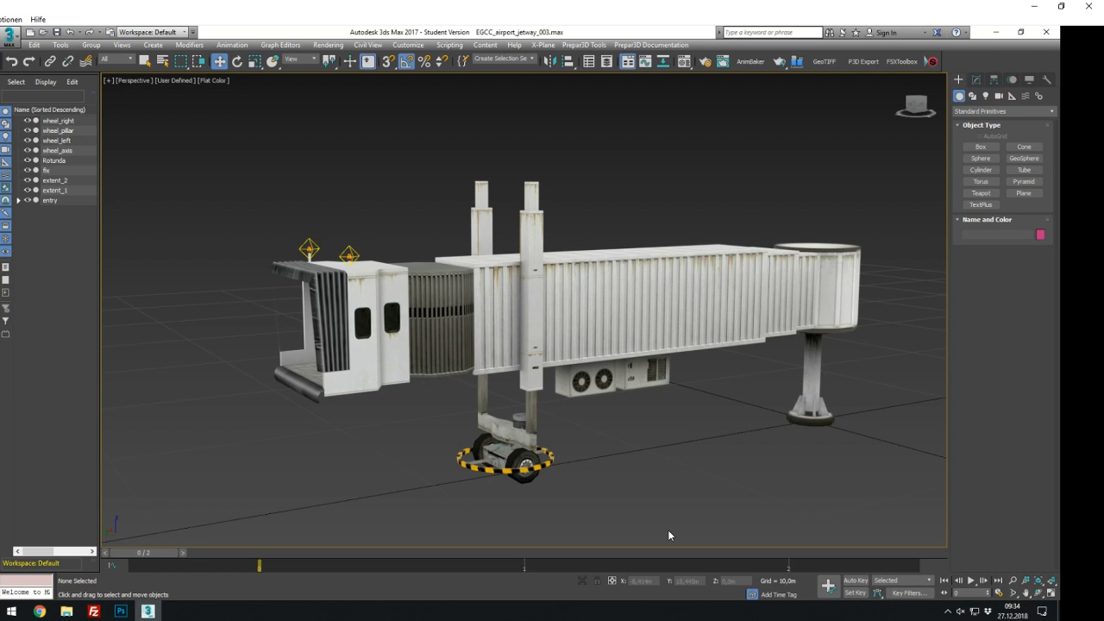
# Try parenting the fix tunnel section under Rotunda in the scene hierarchy, and undo the link
pyautogui.scroll(-3, 638, 533)
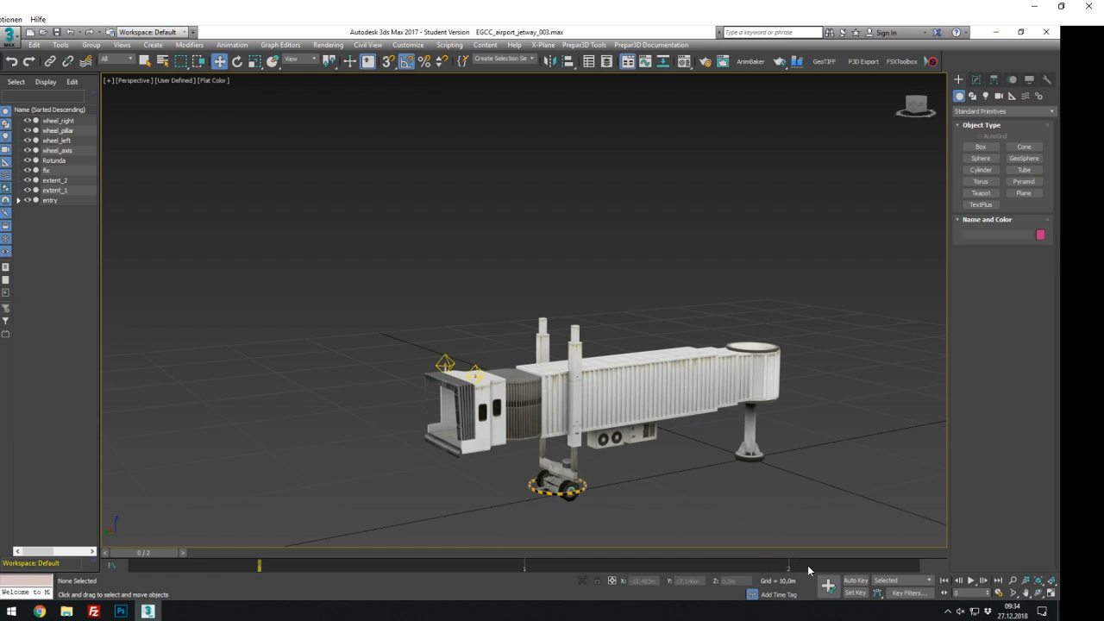
pyautogui.moveTo(760, 534); pyautogui.dragTo(732, 507, button='middle')
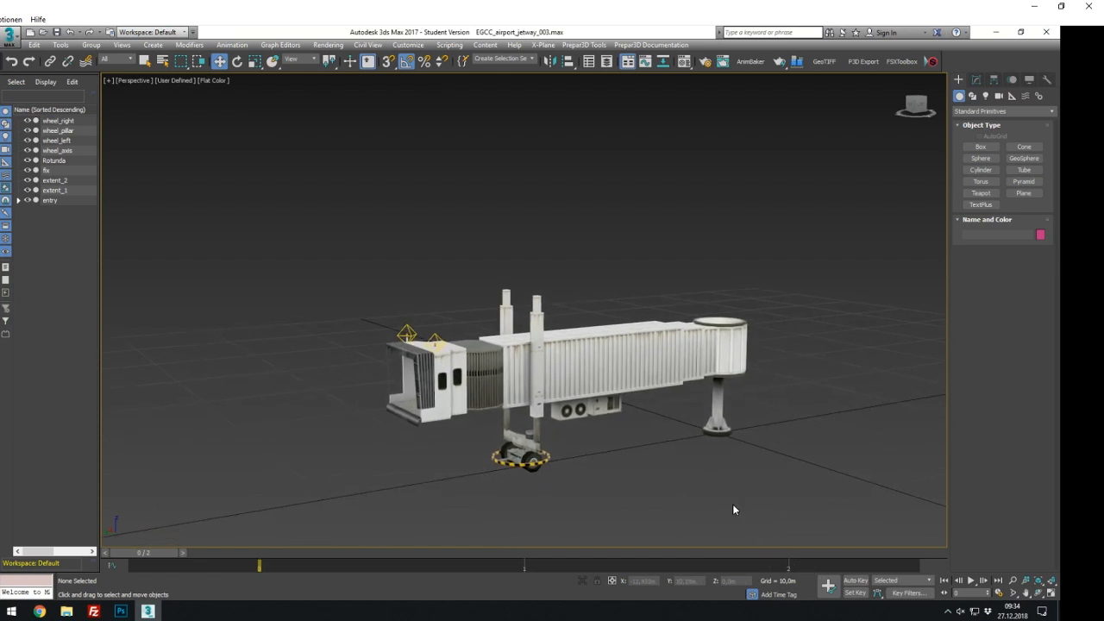
pyautogui.scroll(3, 722, 467)
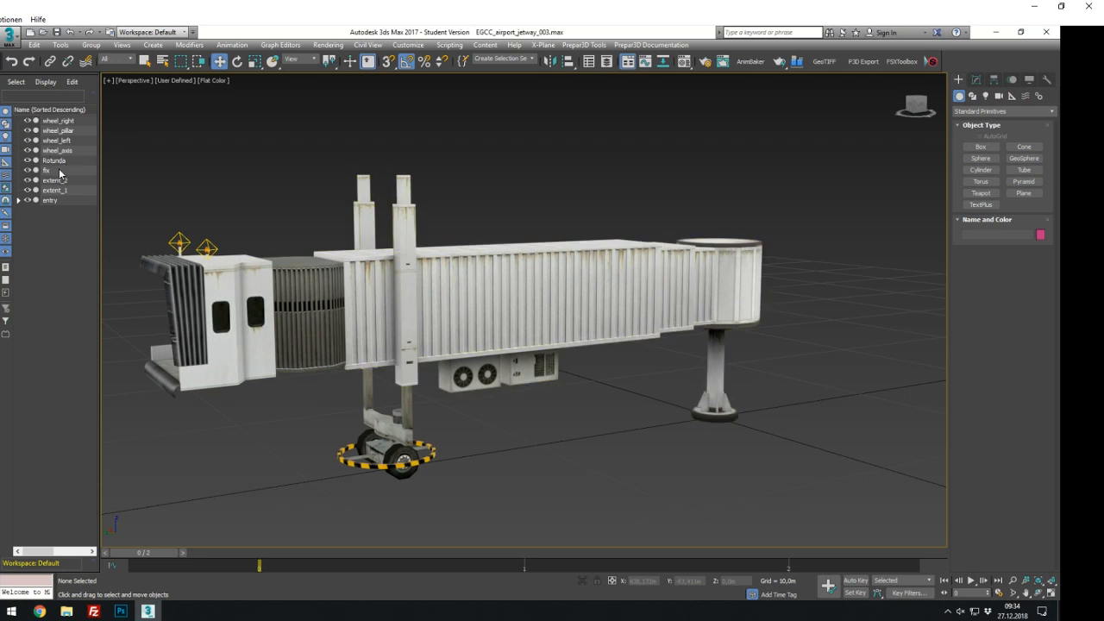
pyautogui.click(710, 279)
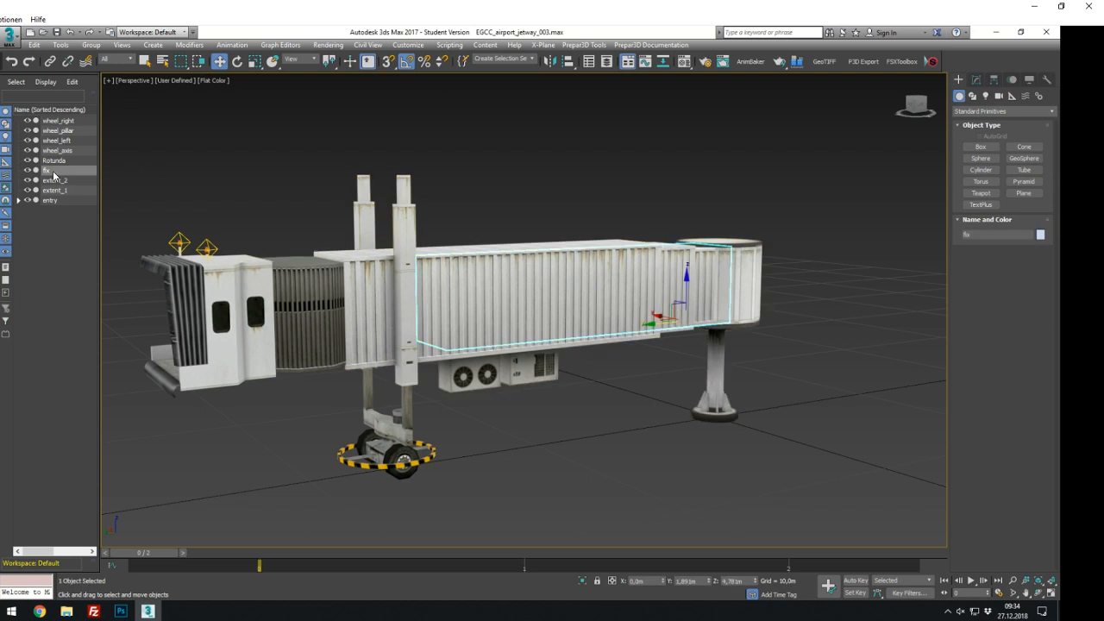
pyautogui.moveTo(53, 175); pyautogui.dragTo(67, 162)
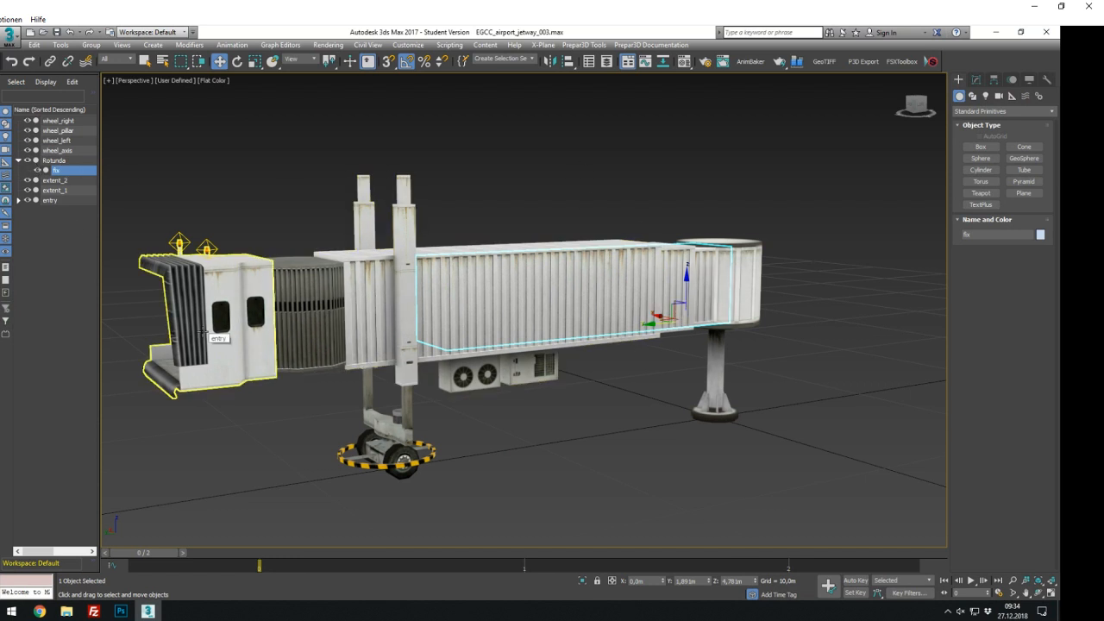
pyautogui.hotkey('ctrl', 'z')
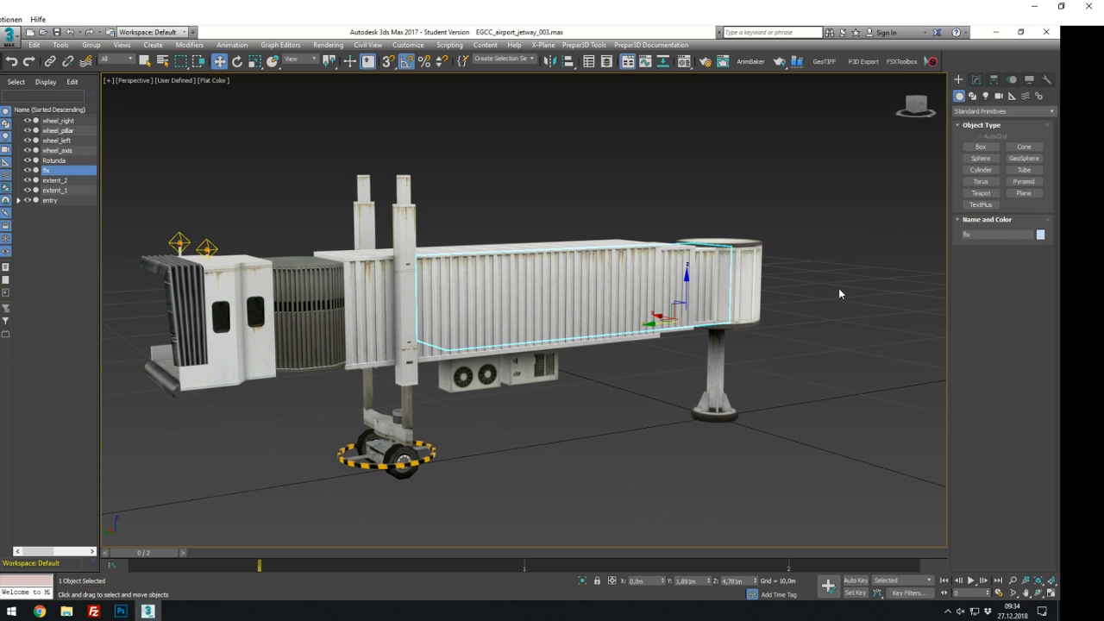
# Hide every object except the fix tunnel section, and make the Rotunda visible again
pyautogui.click(1029, 79)
pyautogui.click(1030, 364)
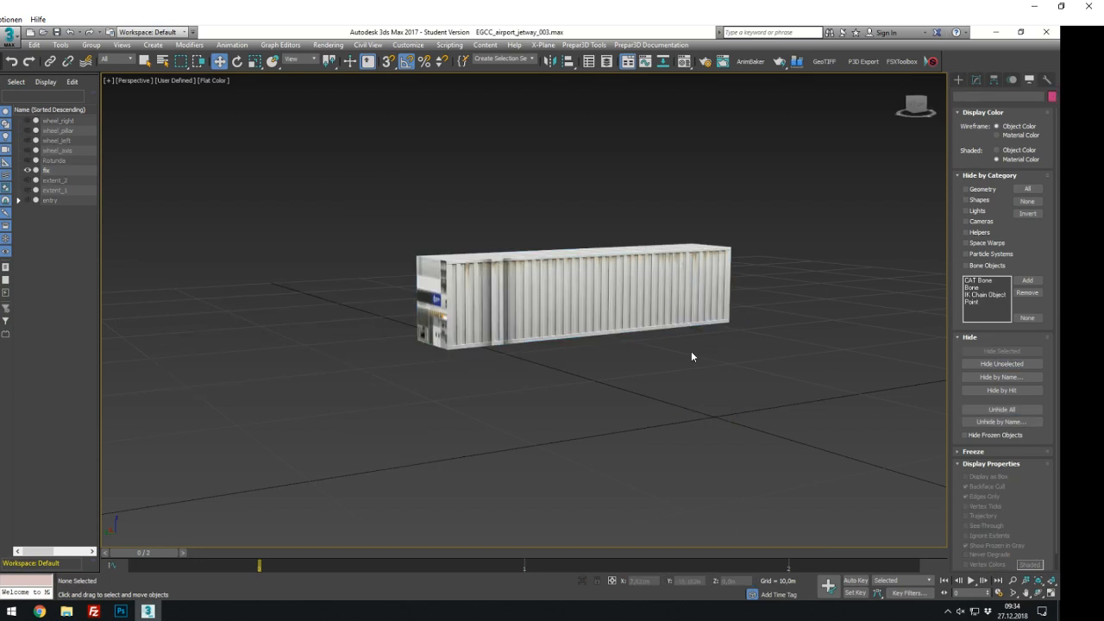
pyautogui.keyDown('alt'); pyautogui.moveTo(686, 376); pyautogui.dragTo(751, 408, button='middle'); pyautogui.keyUp('alt')
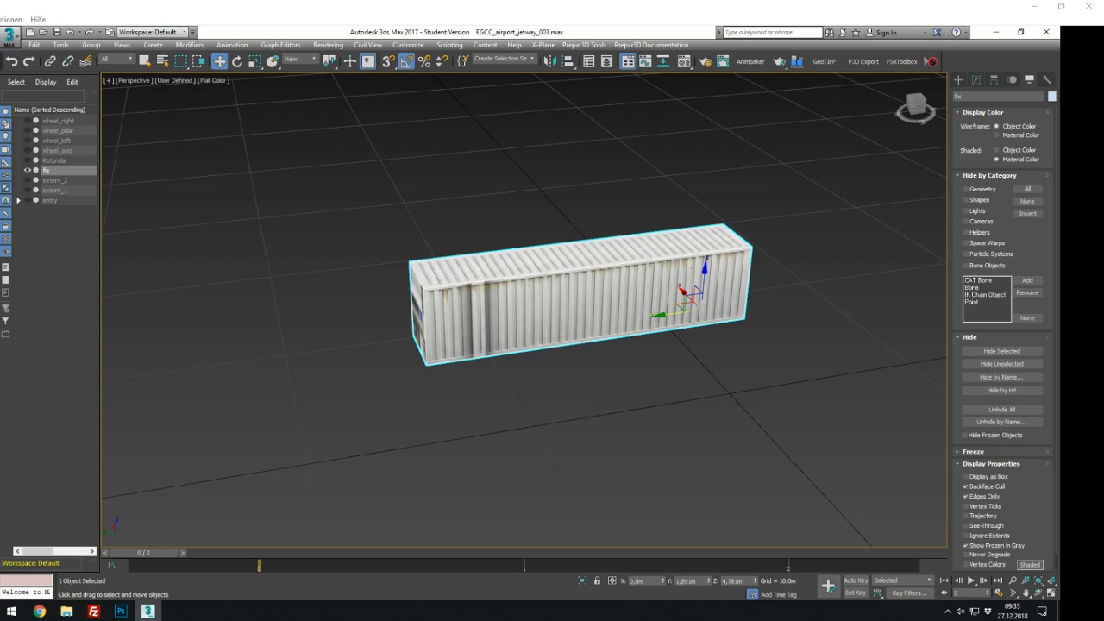
pyautogui.click(27, 160)
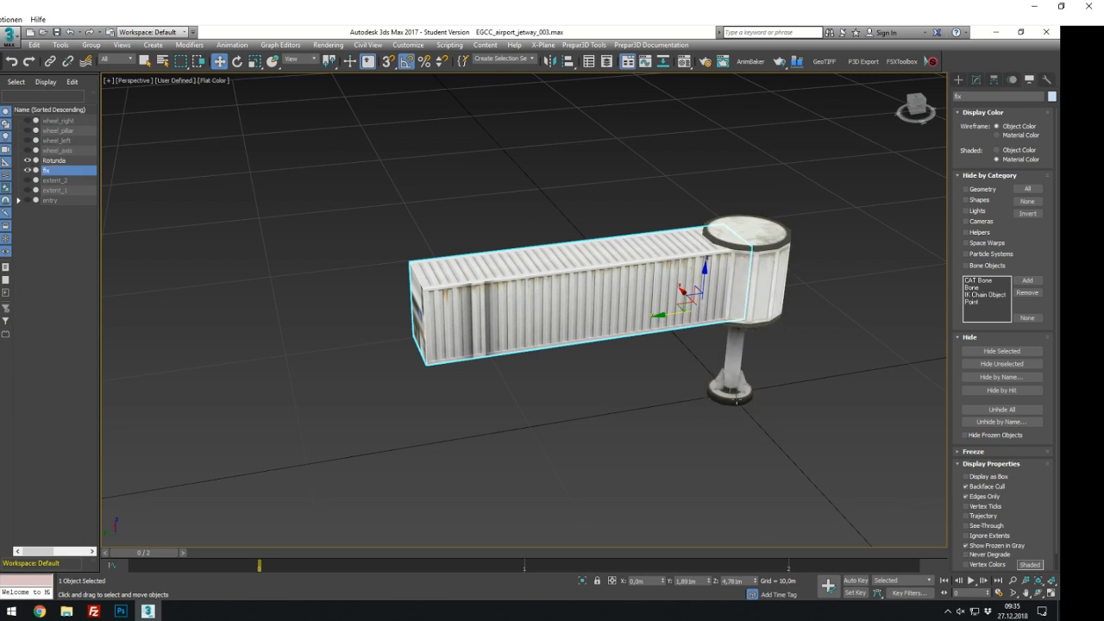
# Select the Rotunda and examine its pivot point close up in the maximized top view
pyautogui.click(735, 397)
pyautogui.moveTo(758, 450)
pyautogui.keyDown('alt'); pyautogui.mouseDown(button='middle')
pyautogui.moveTo(762, 393)
pyautogui.moveTo(766, 446)
pyautogui.mouseUp(button='middle'); pyautogui.keyUp('alt')
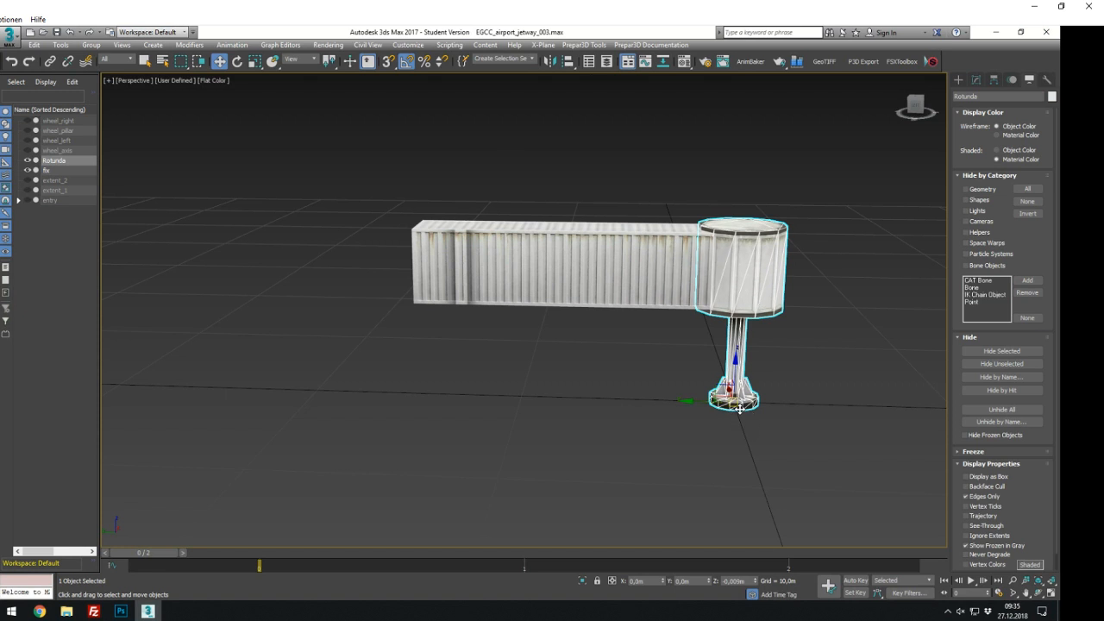
pyautogui.hotkey('alt', 'w')
pyautogui.middleClick(333, 252)
pyautogui.hotkey('alt', 'w')
pyautogui.scroll(5, 433, 398)
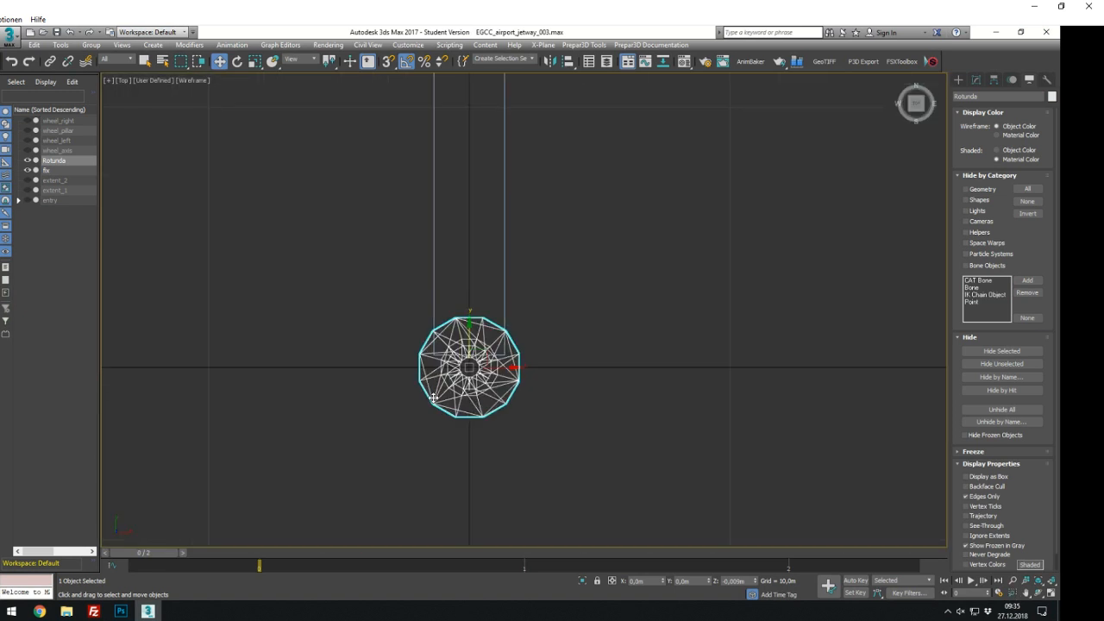
pyautogui.scroll(6, 478, 347)
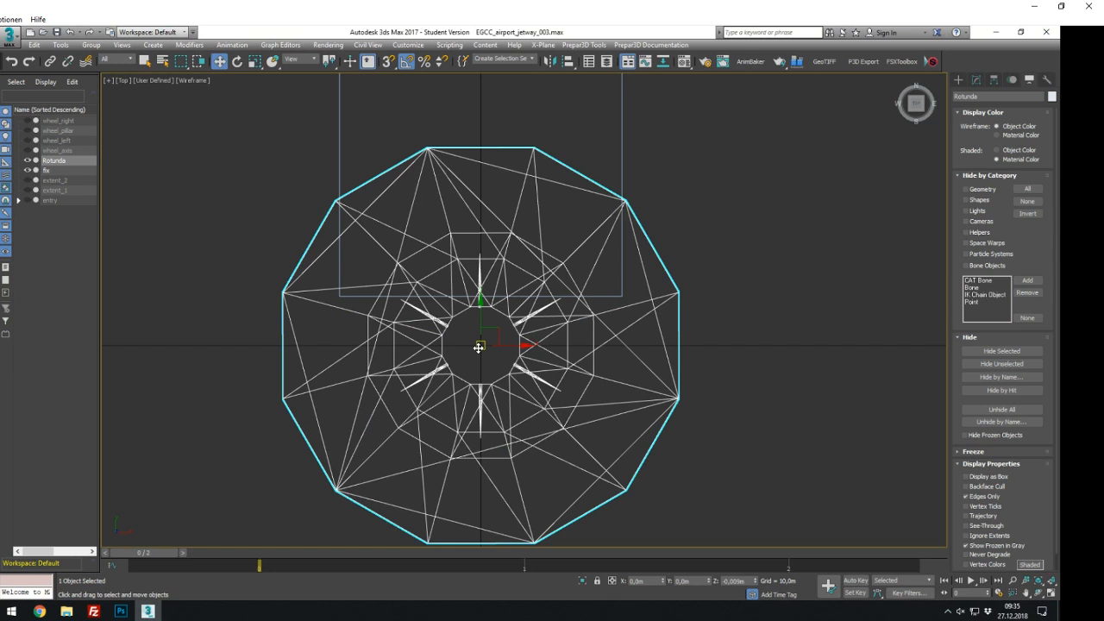
# Compare the pivot positions of the fix tunnel section and the Rotunda in the maximized perspective view
pyautogui.scroll(-4, 479, 346)
pyautogui.hotkey('alt', 'w')
pyautogui.click(806, 399)
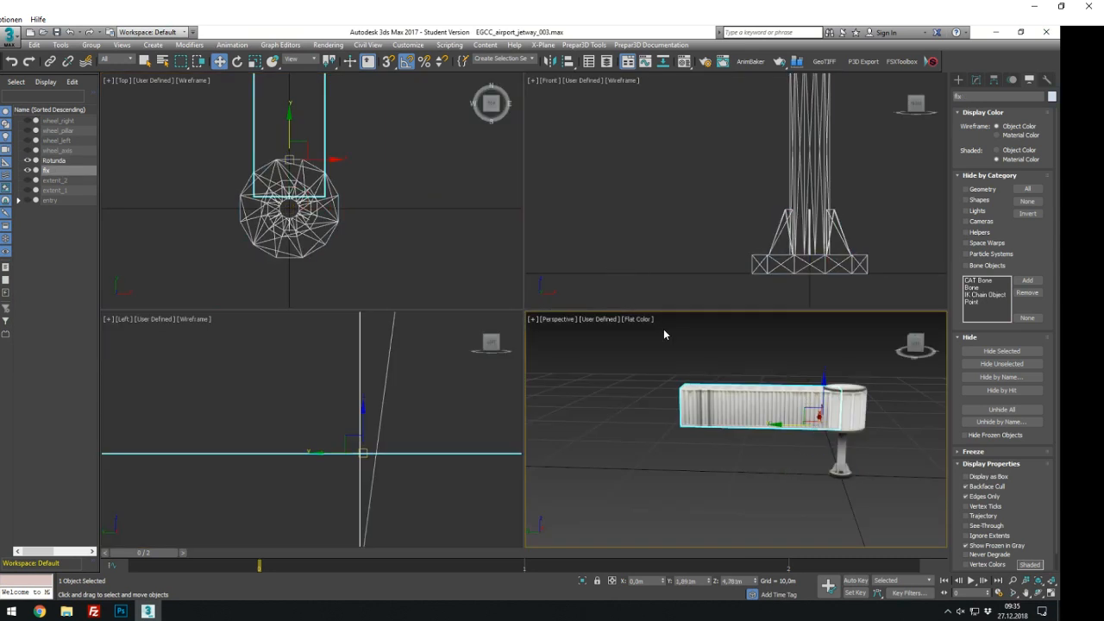
pyautogui.hotkey('alt', 'w')
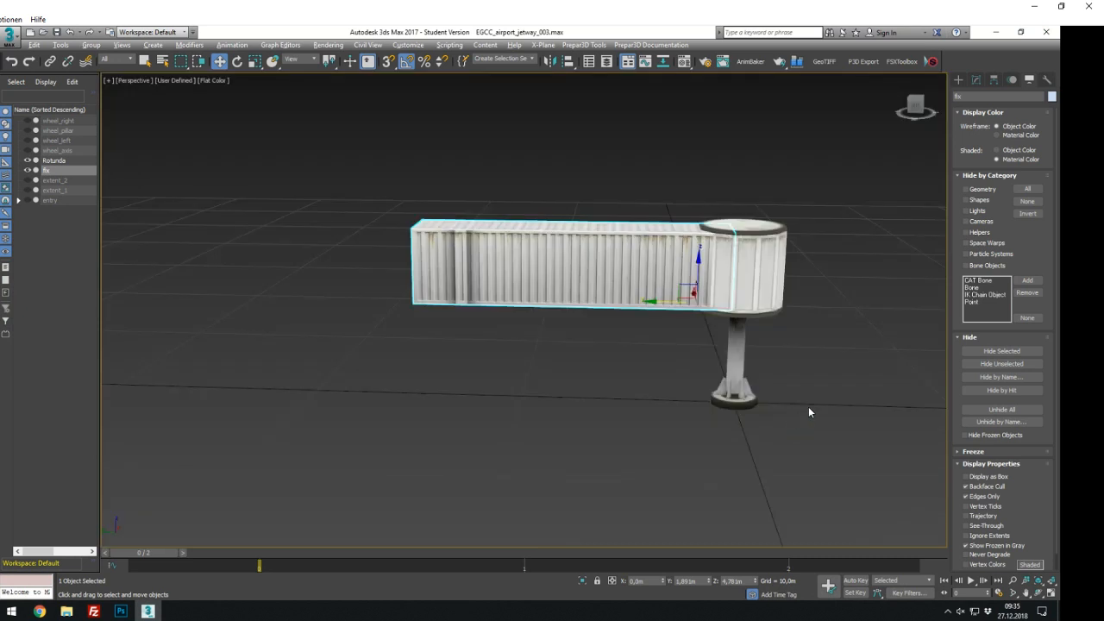
pyautogui.moveTo(808, 412)
pyautogui.keyDown('alt'); pyautogui.mouseDown(button='middle')
pyautogui.moveTo(784, 436)
pyautogui.moveTo(802, 424)
pyautogui.mouseUp(button='middle'); pyautogui.keyUp('alt')
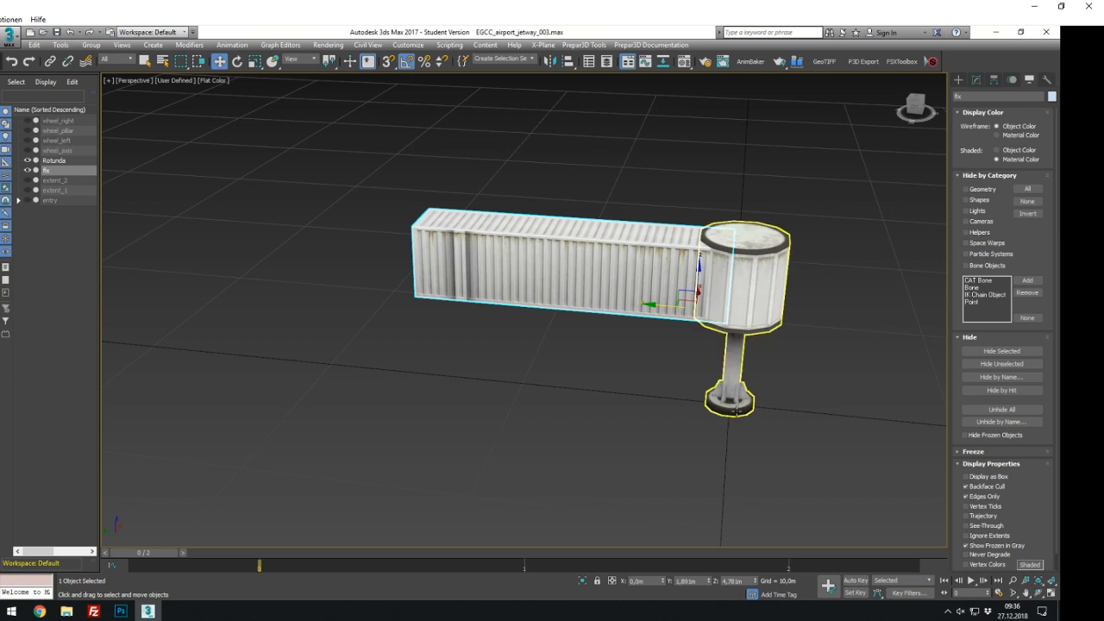
pyautogui.click(752, 248)
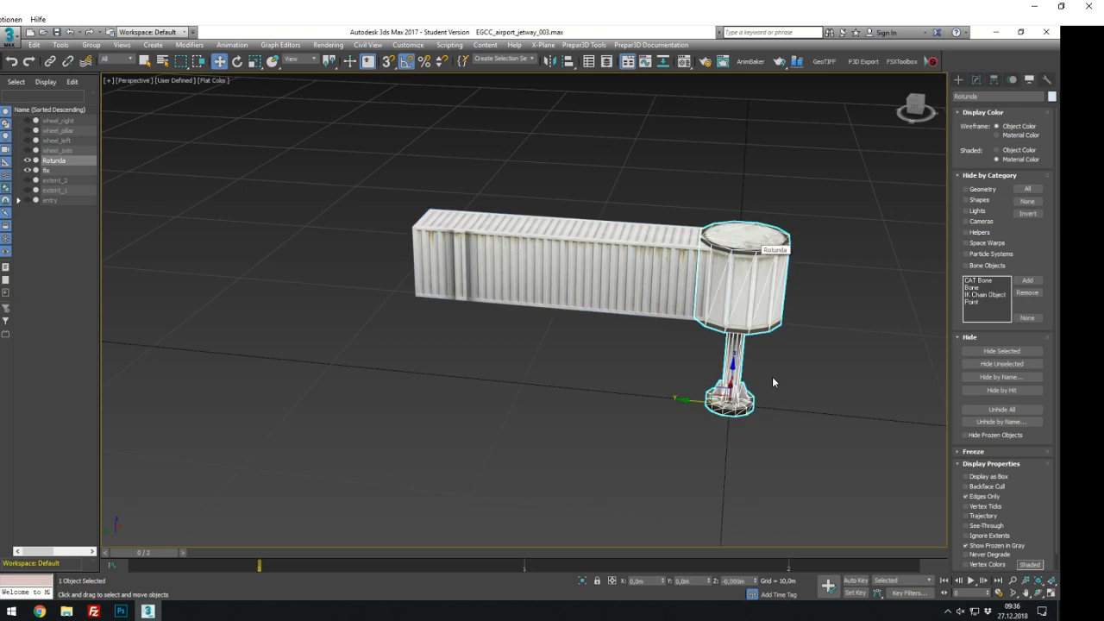
# Move only the pivot of the fix tunnel section to Y 0, lining it up with the Rotunda's centre
pyautogui.click(607, 276)
pyautogui.click(993, 79)
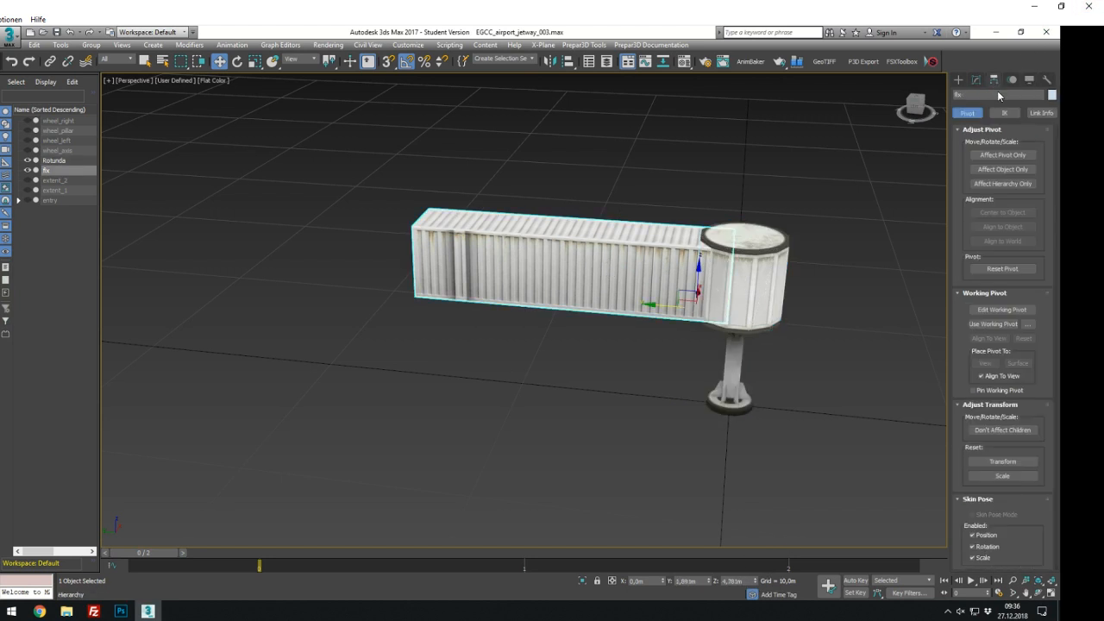
pyautogui.click(1008, 157)
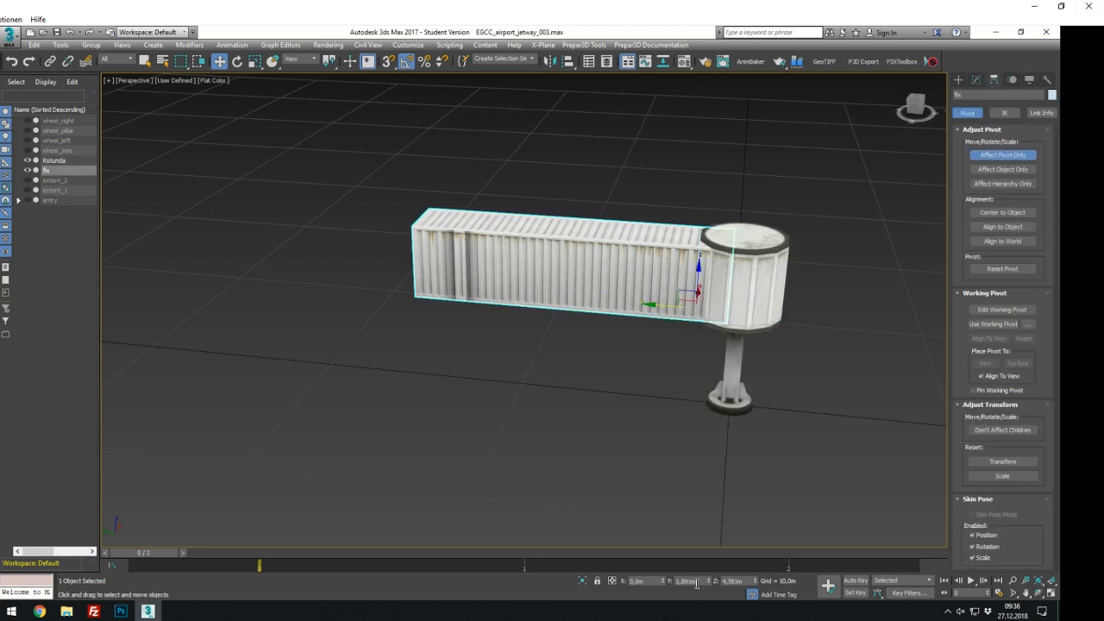
pyautogui.moveTo(695, 583); pyautogui.dragTo(636, 587)
pyautogui.write('0')
pyautogui.press('Return')
pyautogui.press('Tab')
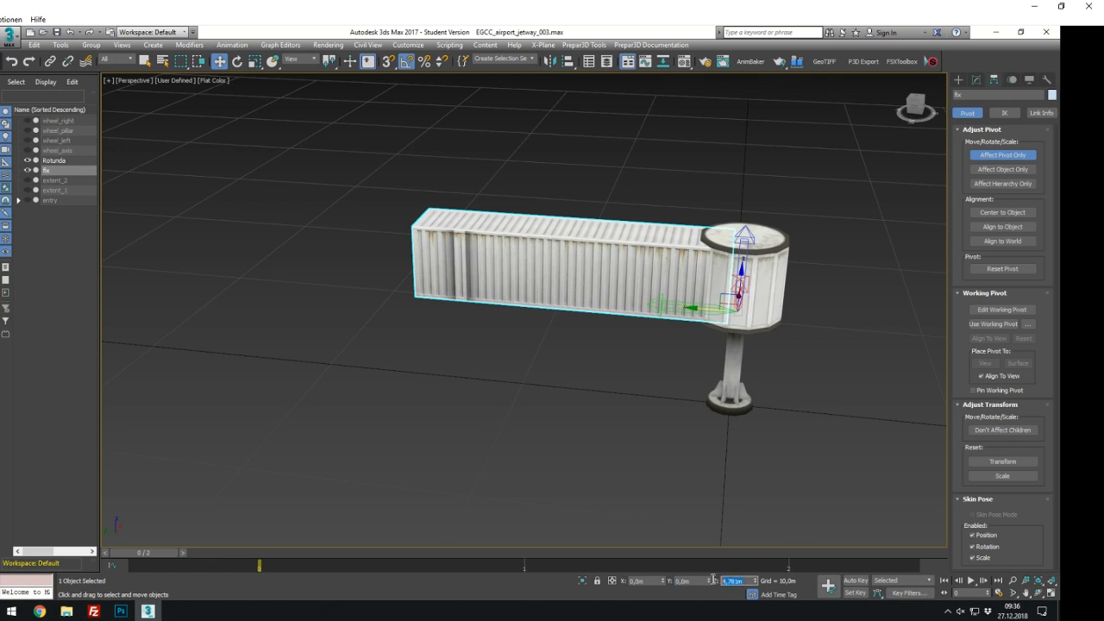
pyautogui.click(1003, 155)
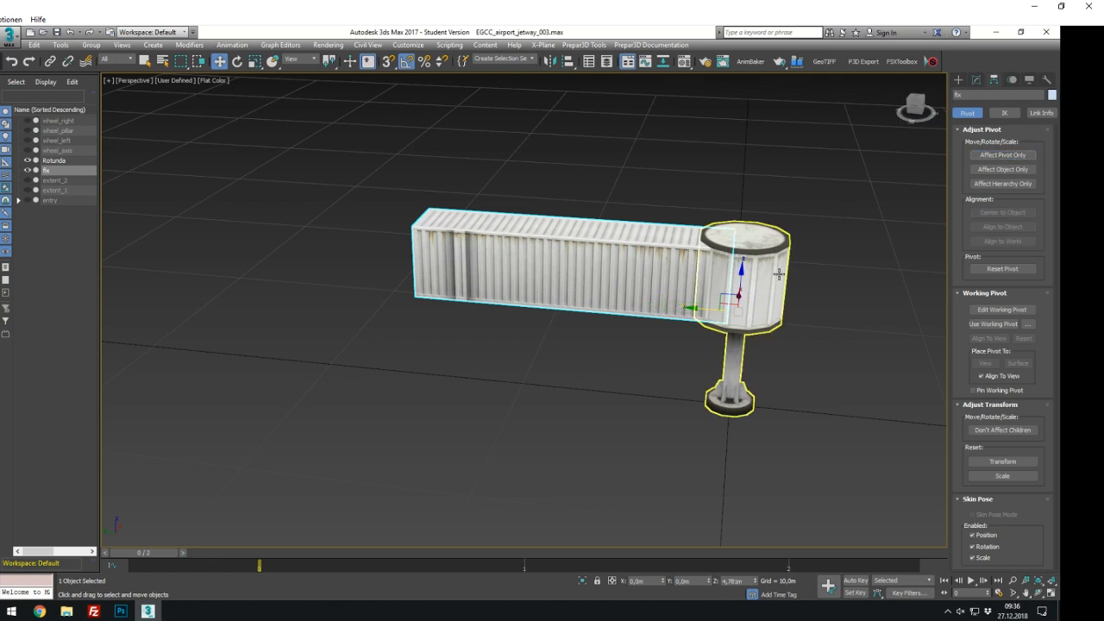
# Test-rotate the fix tunnel section about its new pivot and return it to its original orientation
pyautogui.press('e')
pyautogui.moveTo(721, 328); pyautogui.dragTo(825, 434)
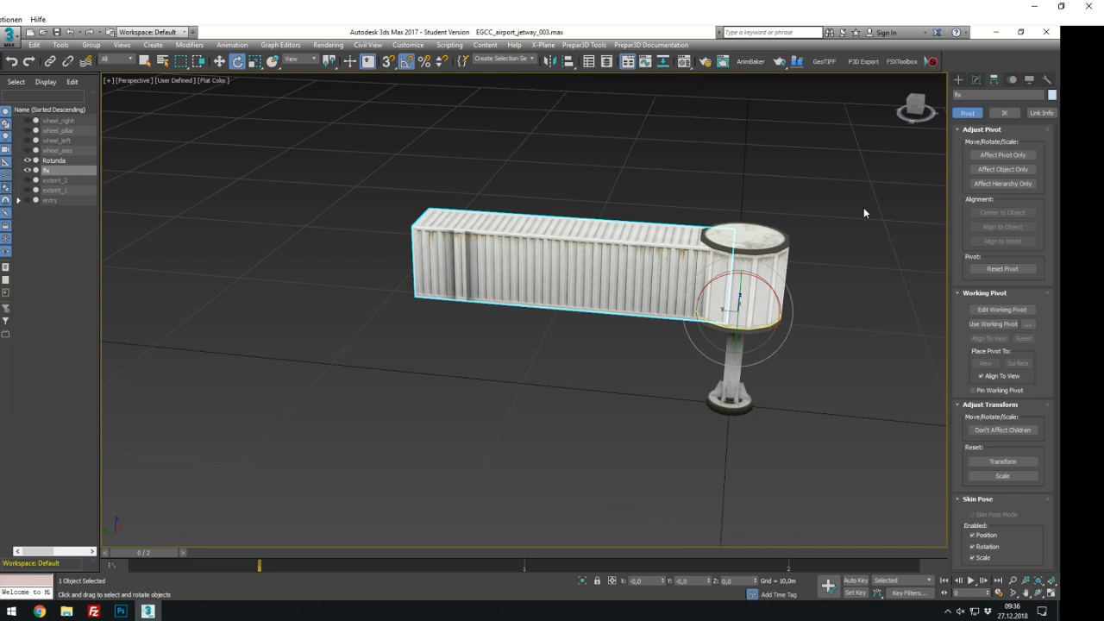
pyautogui.press('w')
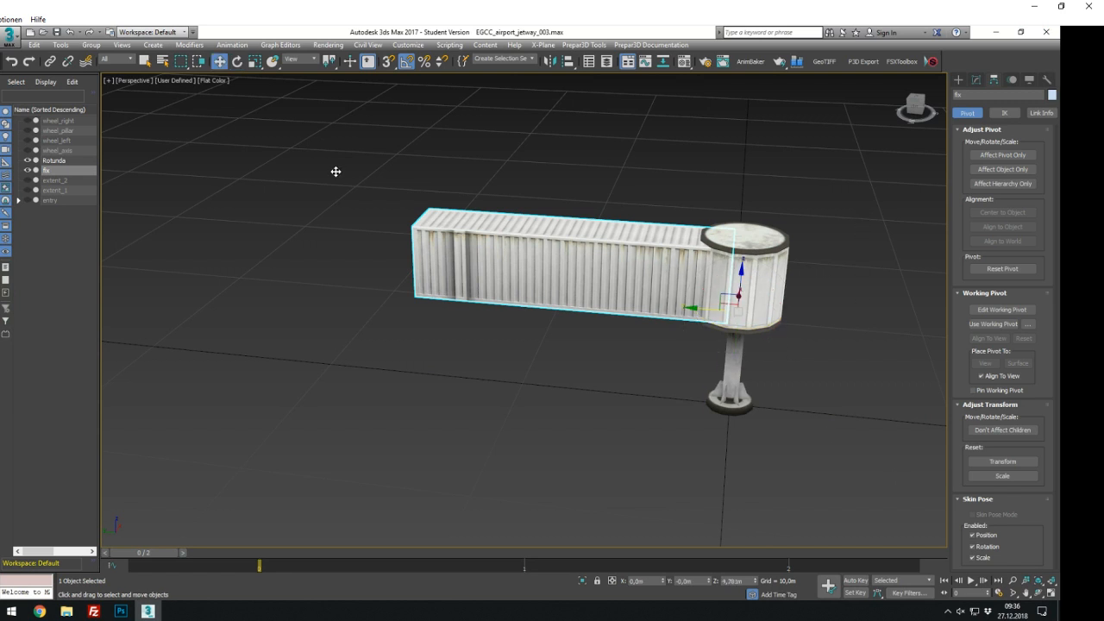
# Show the X-Object options and review the Animation Translation and Animation Rotate settings for the fix section
pyautogui.rightClick(115, 76)
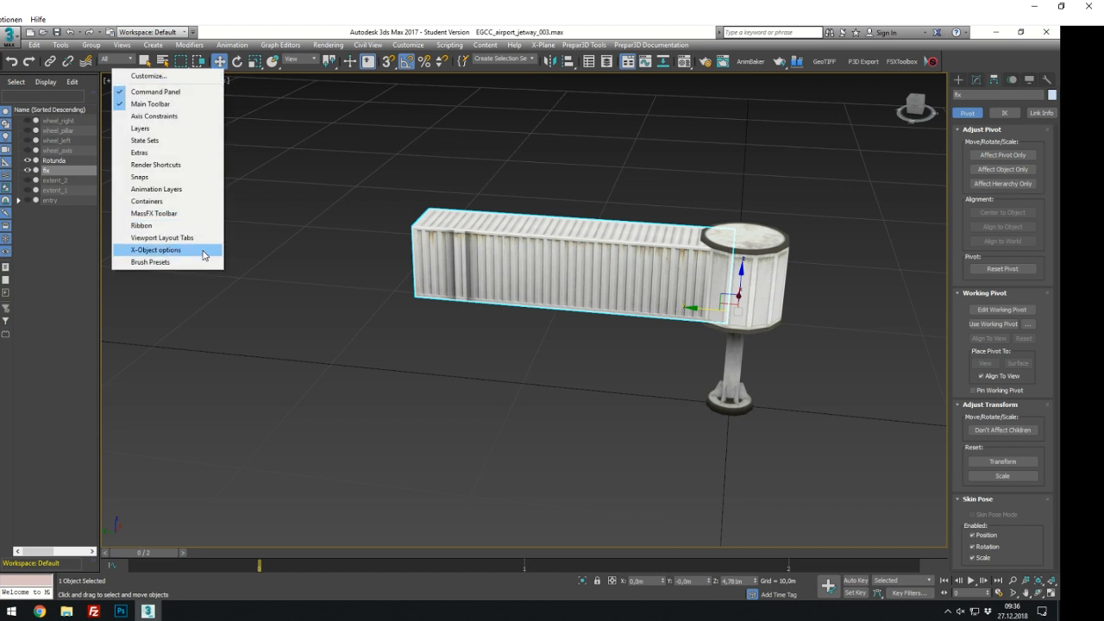
pyautogui.click(172, 249)
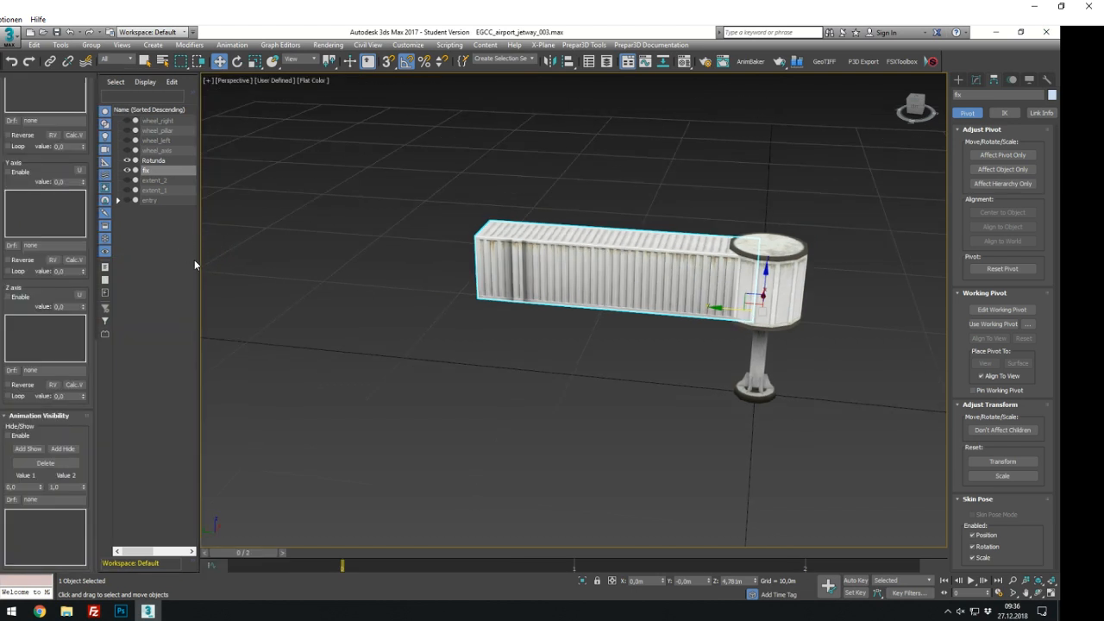
pyautogui.moveTo(94, 400); pyautogui.dragTo(97, 302)
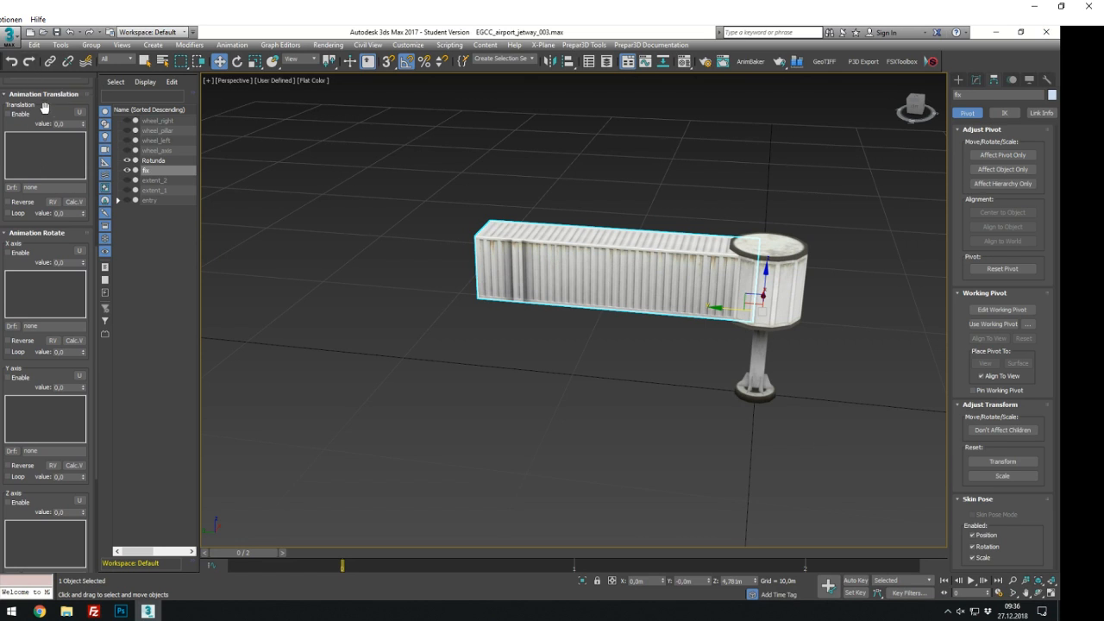
pyautogui.moveTo(44, 112); pyautogui.dragTo(61, 151)
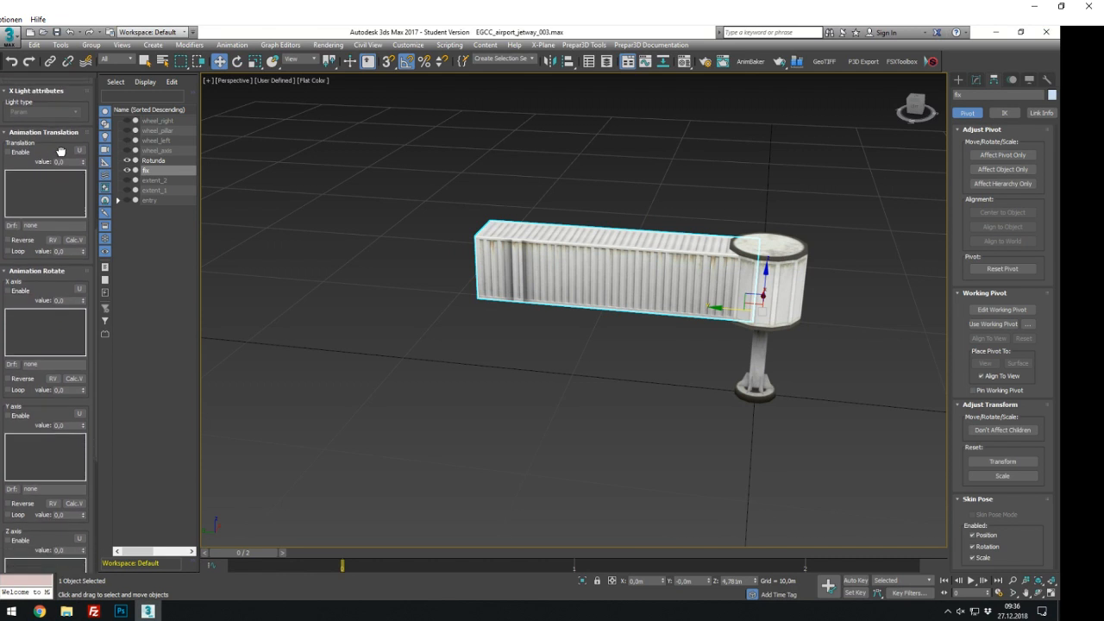
pyautogui.moveTo(60, 151); pyautogui.dragTo(59, 101)
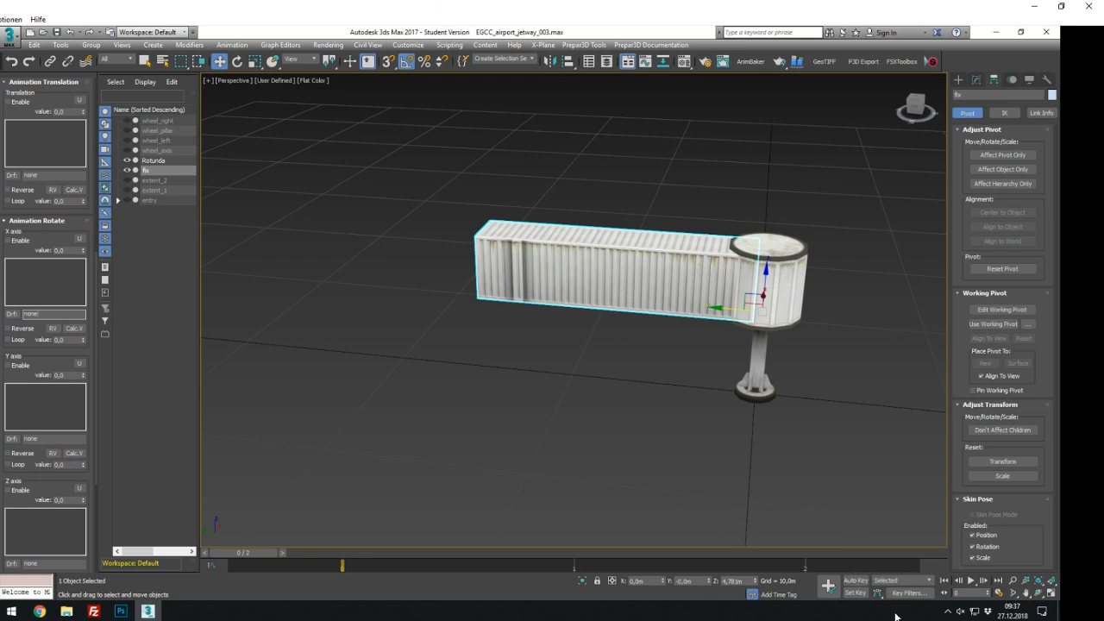
# Turn on Auto Key and, at frame 1, rotate the fix tunnel section 90 degrees about the Z axis
pyautogui.click(854, 580)
pyautogui.moveTo(265, 553); pyautogui.dragTo(488, 561)
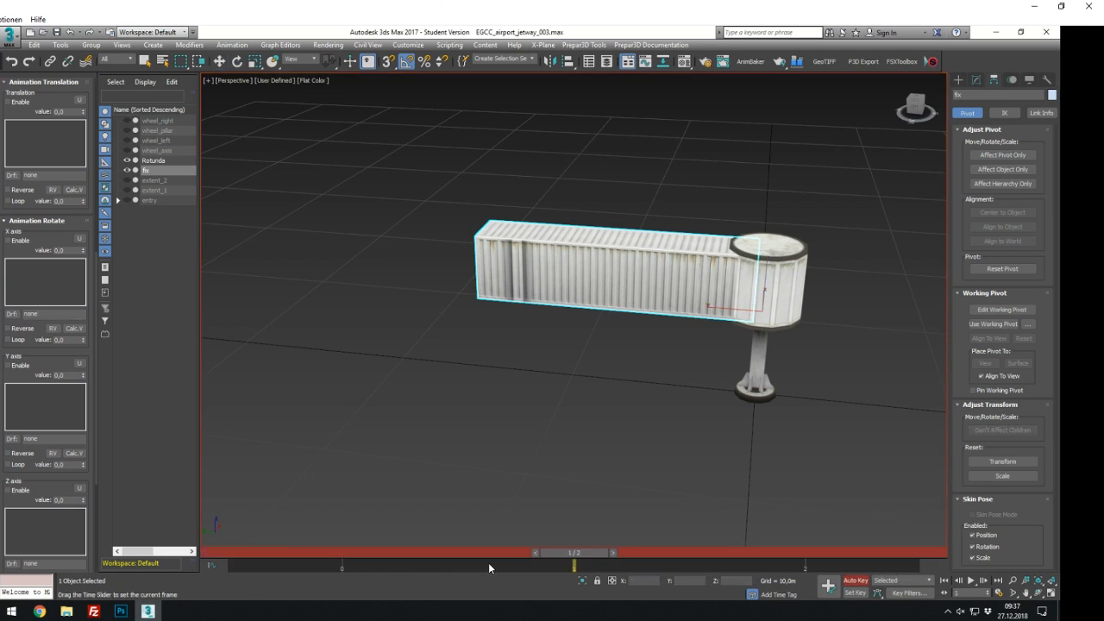
pyautogui.press('e')
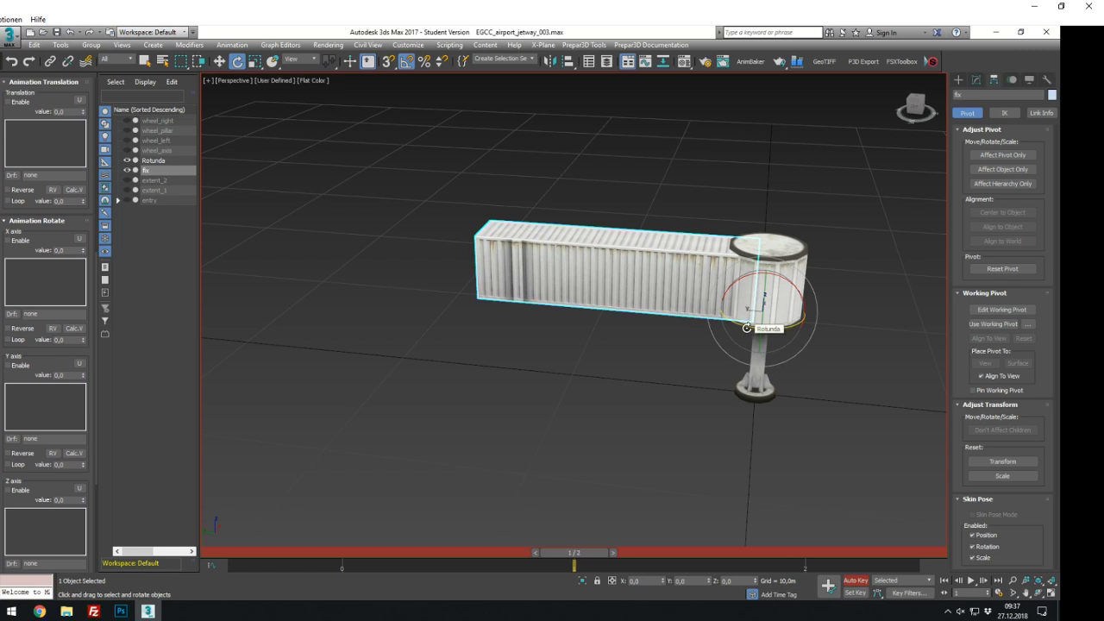
pyautogui.moveTo(747, 328); pyautogui.dragTo(792, 332)
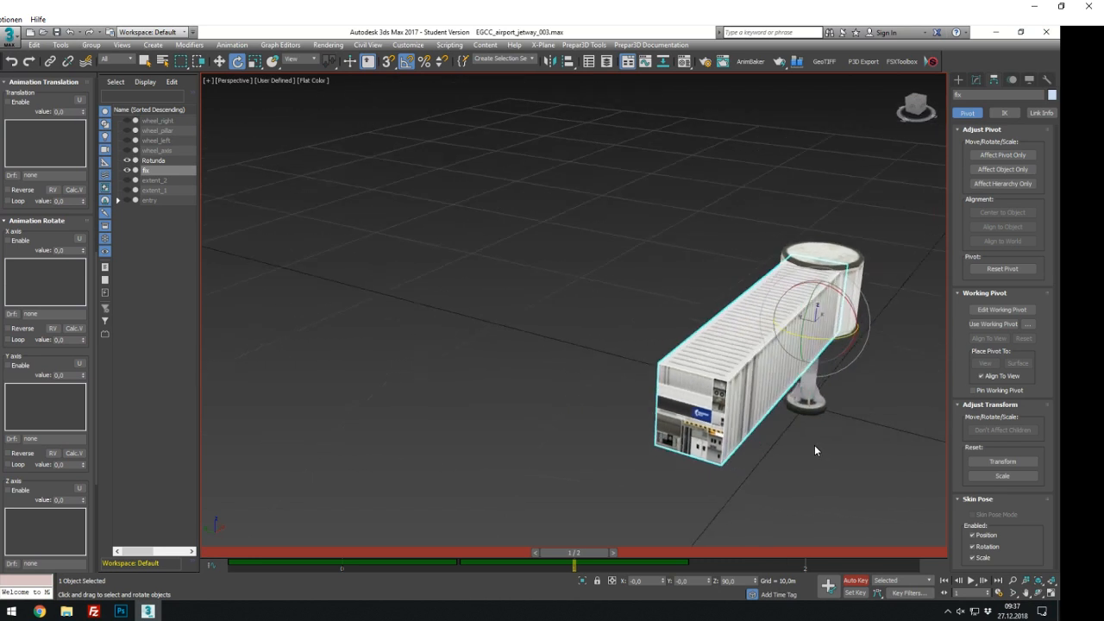
pyautogui.keyDown('alt'); pyautogui.moveTo(814, 450); pyautogui.dragTo(791, 451, button='middle'); pyautogui.keyUp('alt')
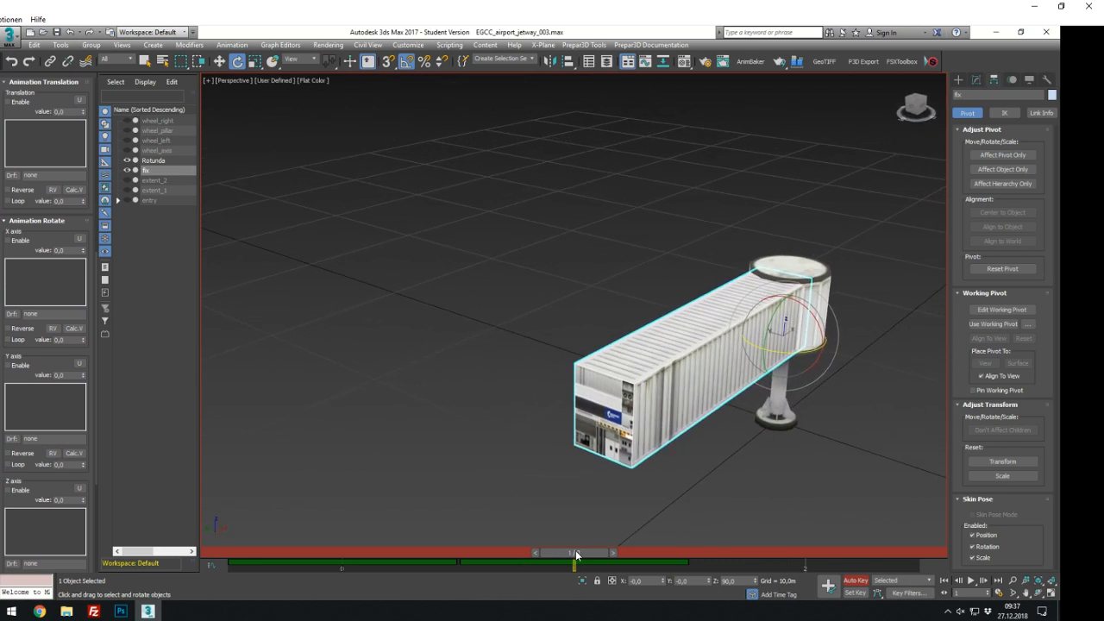
# At frame 2, rotate the fix tunnel section to -90 degrees about the Z axis, and turn off Auto Key
pyautogui.moveTo(576, 552); pyautogui.dragTo(770, 545)
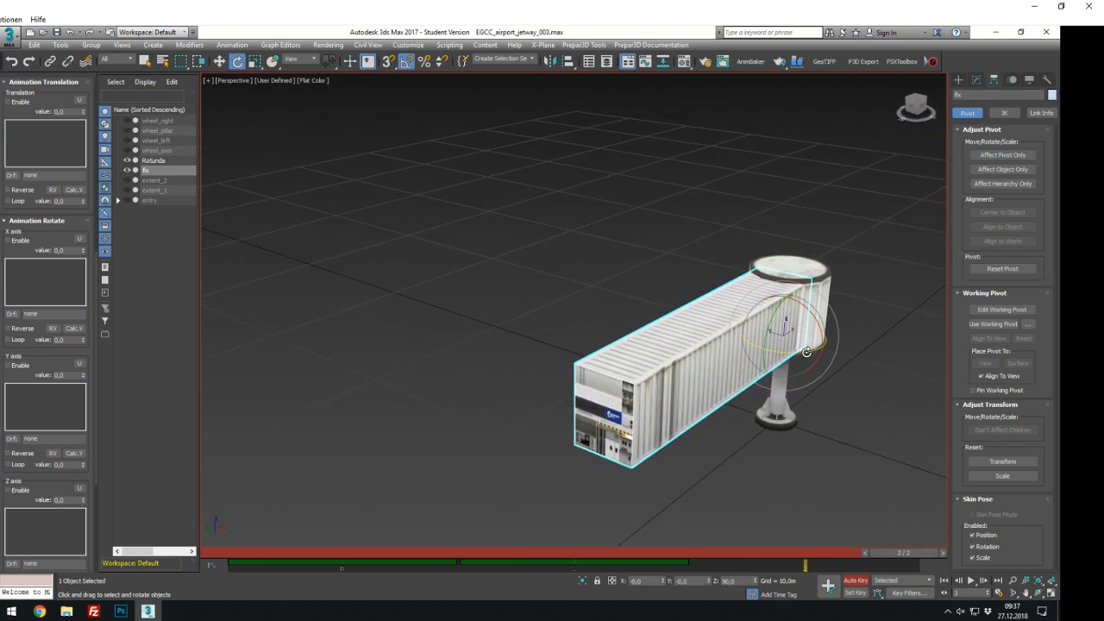
pyautogui.moveTo(806, 348); pyautogui.dragTo(704, 344)
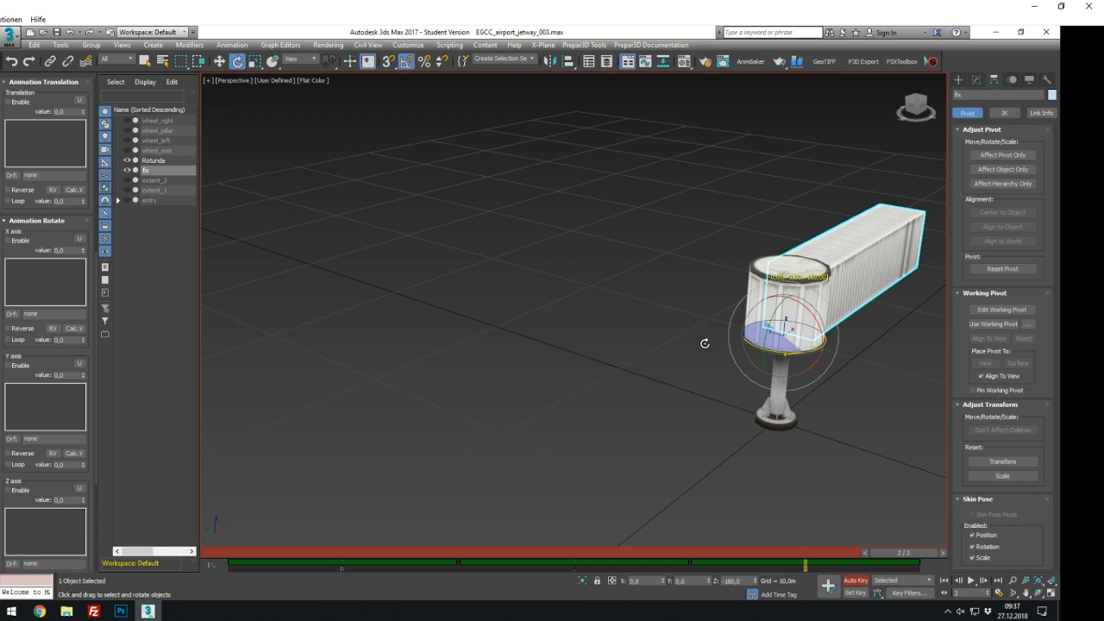
pyautogui.moveTo(704, 343); pyautogui.dragTo(705, 344)
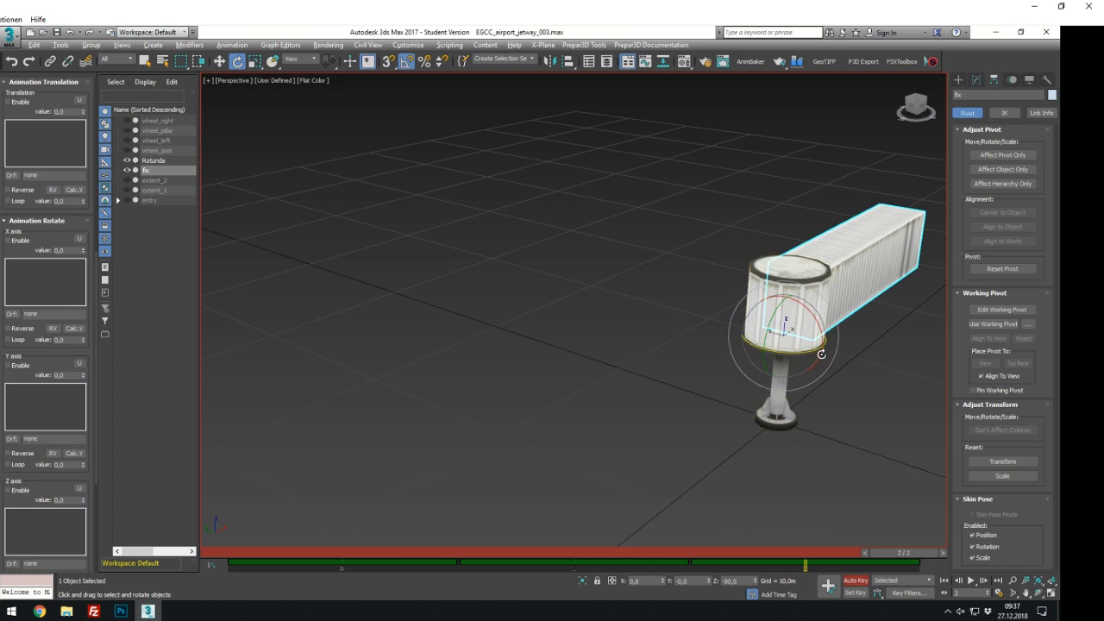
pyautogui.hotkey('alt', 'w')
pyautogui.click(502, 236)
pyautogui.hotkey('alt', 'w')
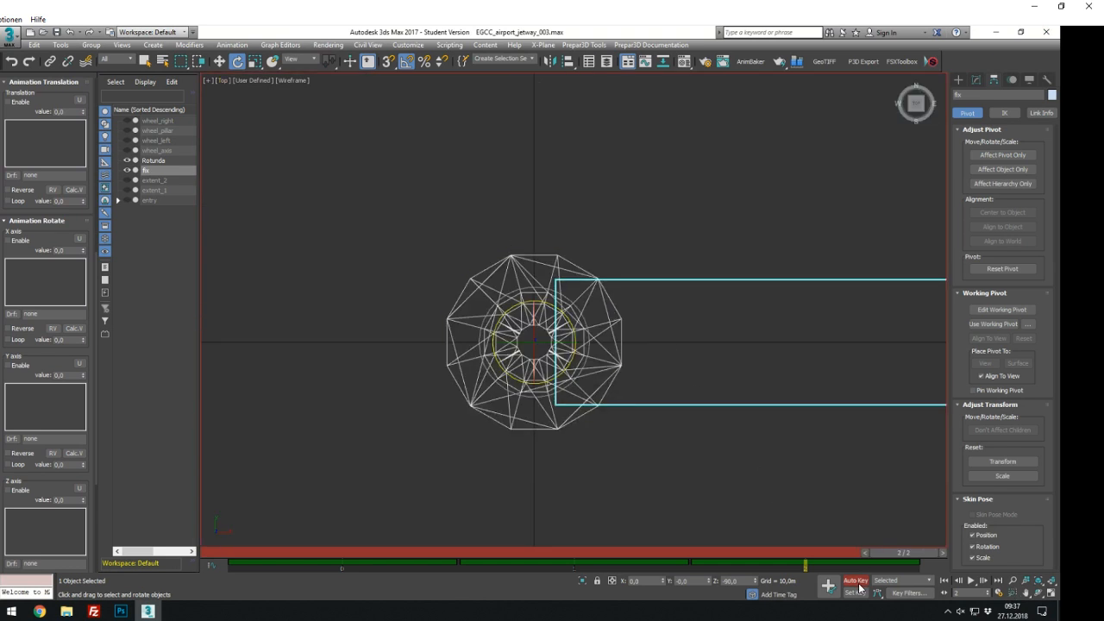
# Check the tunnel's rotation in the top view by scrubbing through frames 0, 1 and 2, ending at frame 0
pyautogui.scroll(-5, 747, 412)
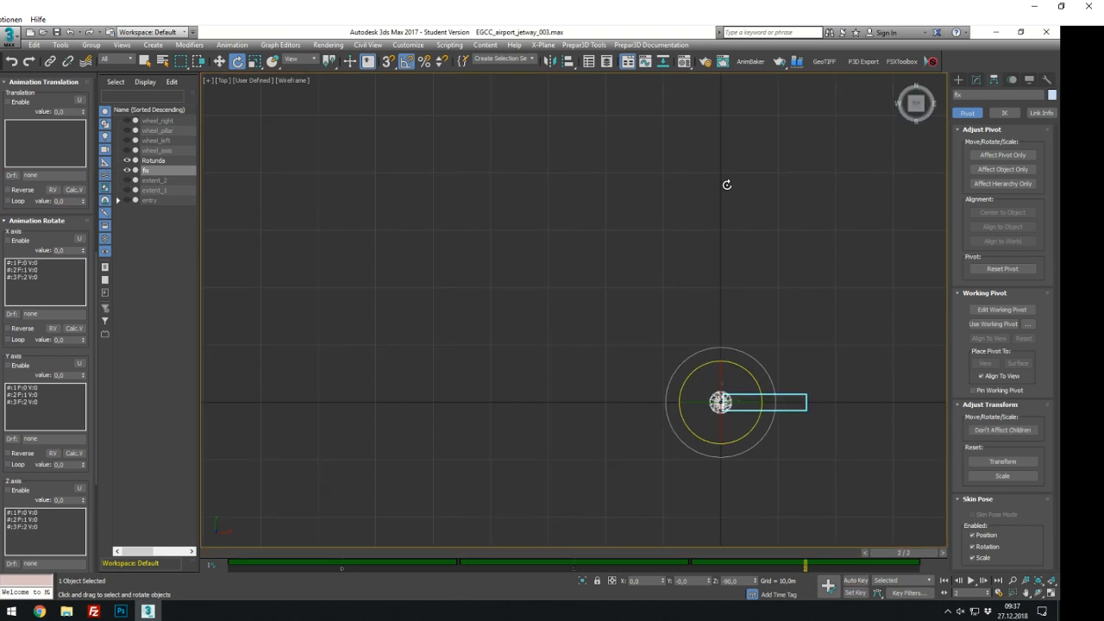
pyautogui.moveTo(896, 551); pyautogui.dragTo(355, 557)
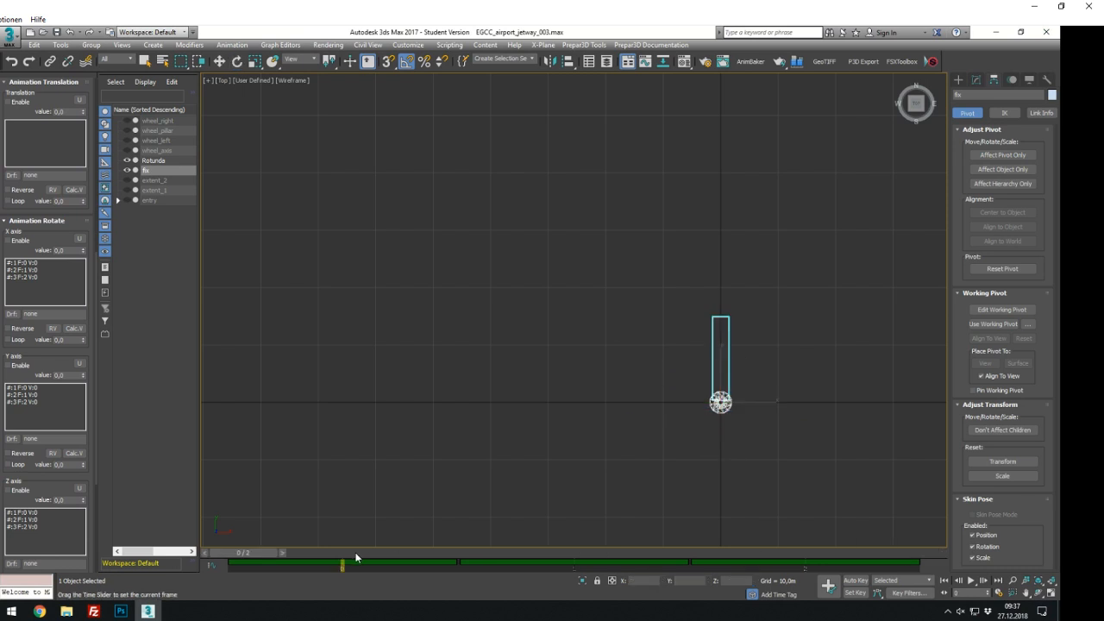
pyautogui.press('e')
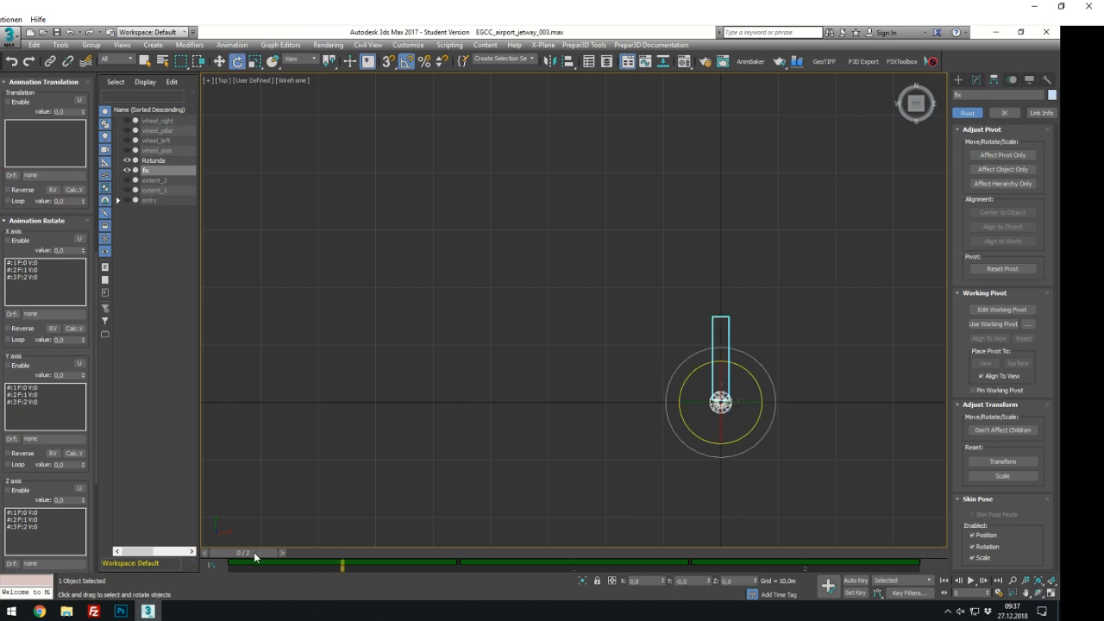
pyautogui.moveTo(253, 552); pyautogui.dragTo(503, 549)
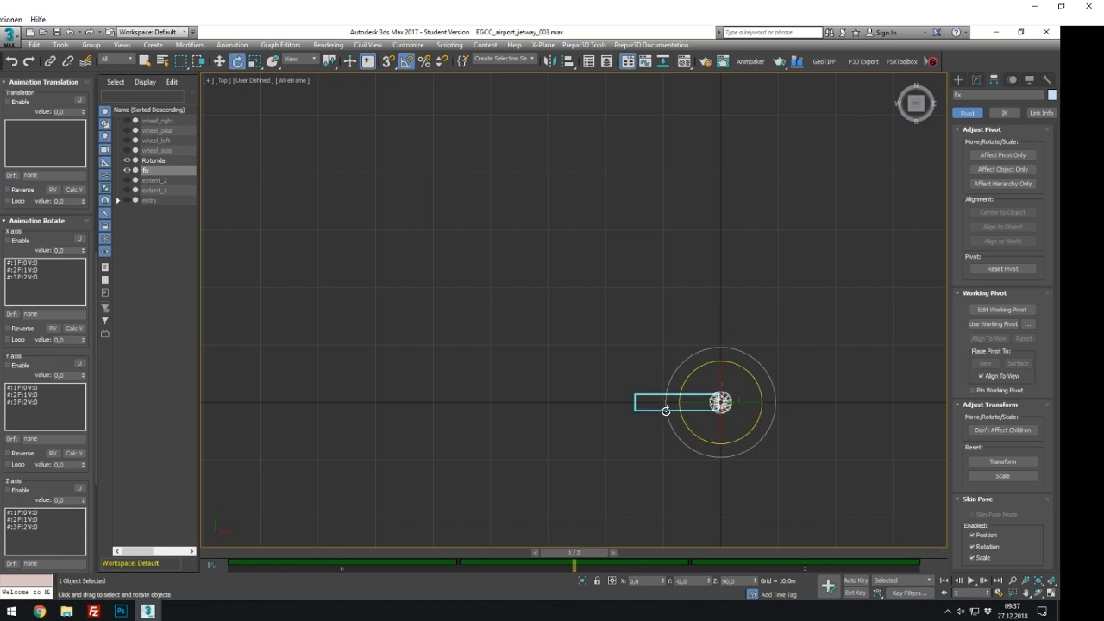
pyautogui.moveTo(570, 550); pyautogui.dragTo(759, 556)
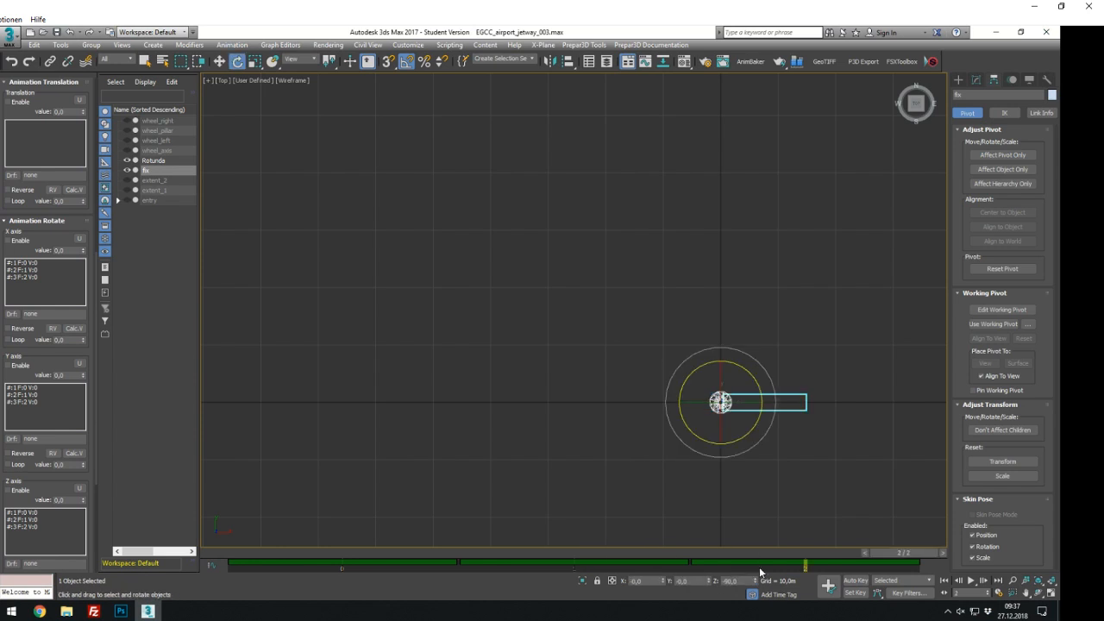
pyautogui.press('w')
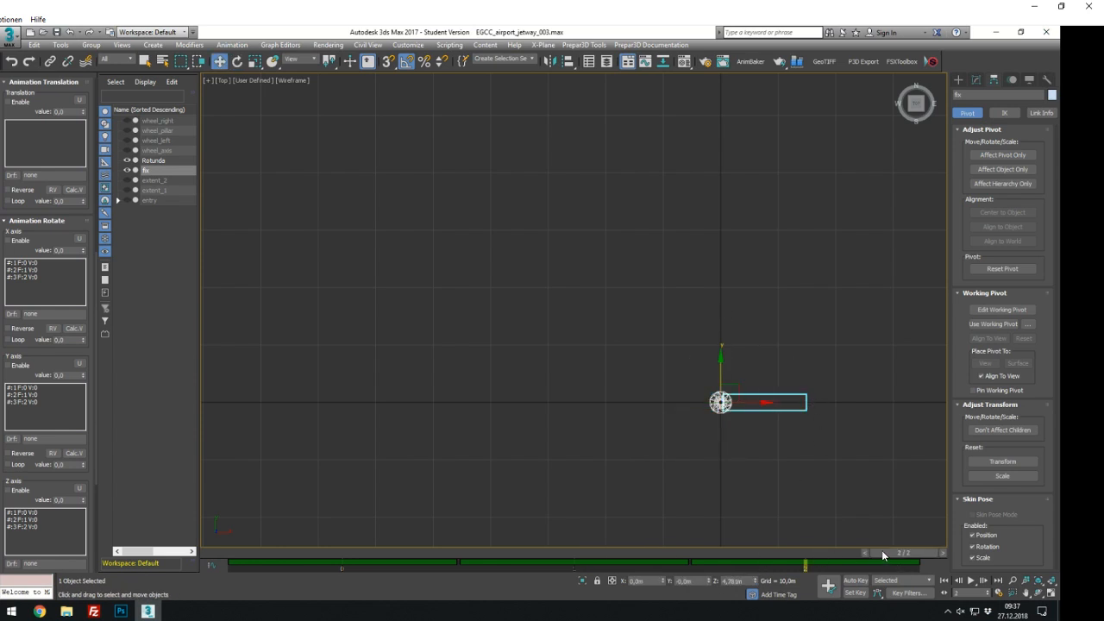
pyautogui.moveTo(881, 550); pyautogui.dragTo(373, 561)
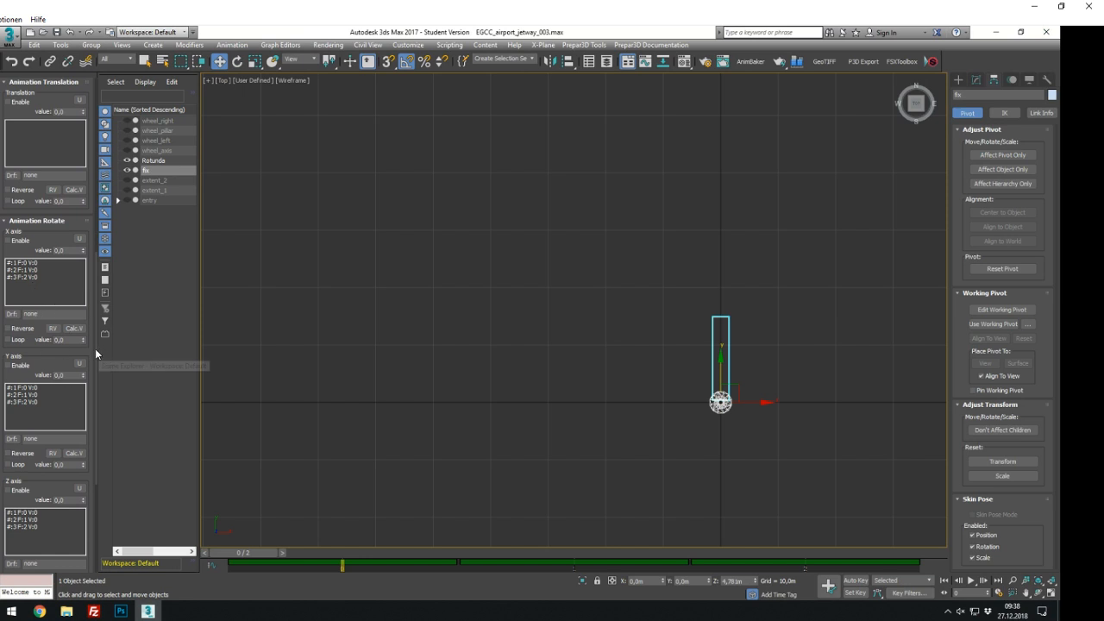
# Return to the maximized perspective view and enable the Z axis rotation animation for the fix section
pyautogui.hotkey('alt', 'w')
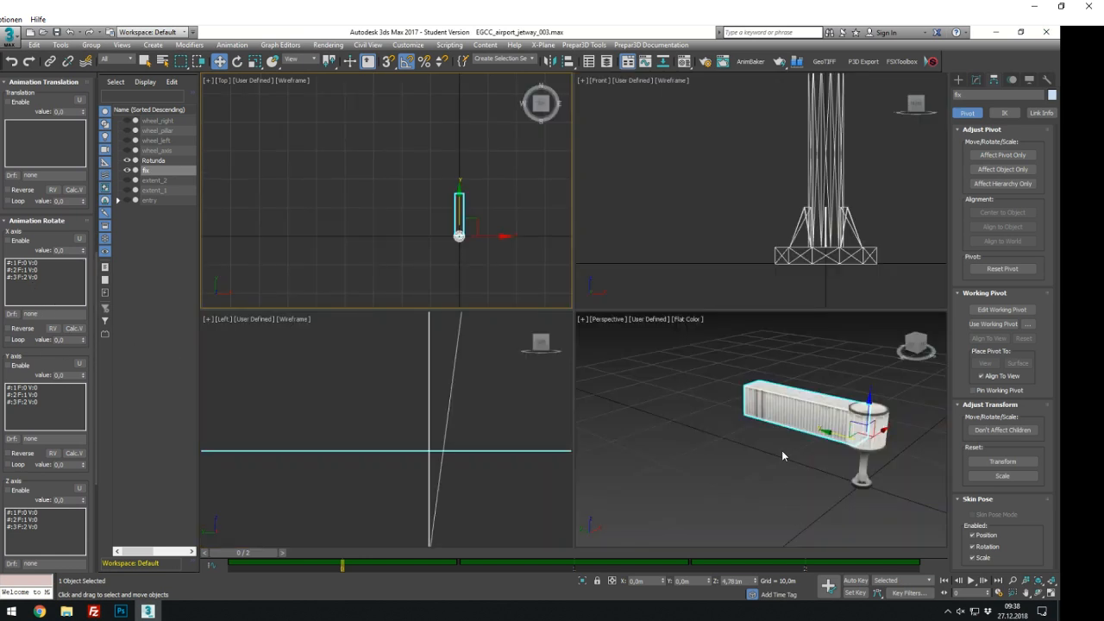
pyautogui.scroll(3, 926, 432)
pyautogui.hotkey('alt', 'w')
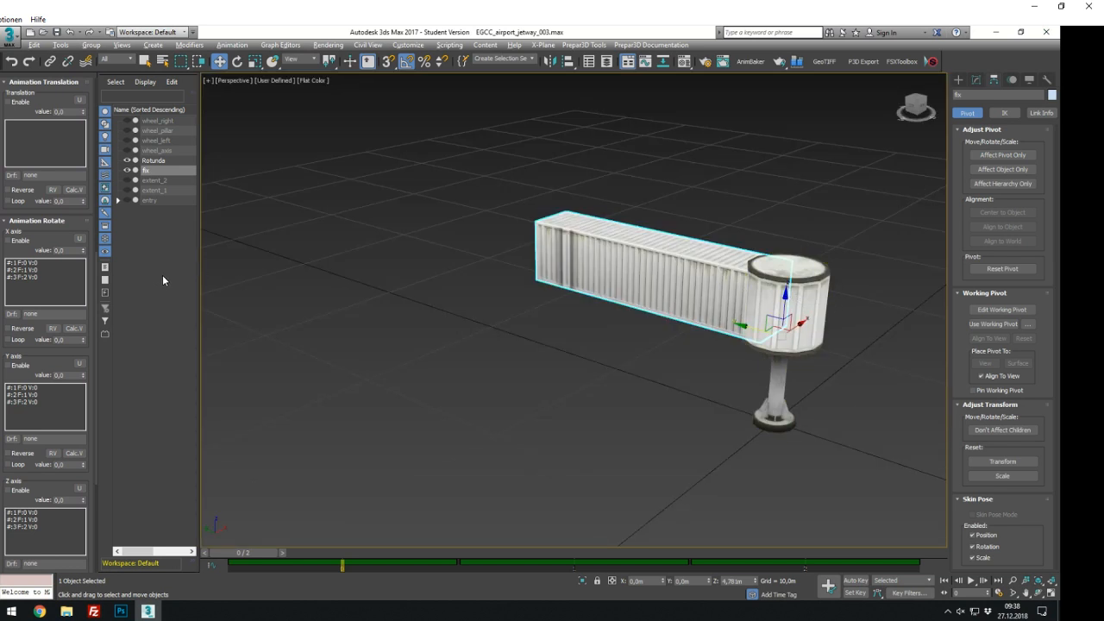
pyautogui.moveTo(97, 275); pyautogui.dragTo(98, 320)
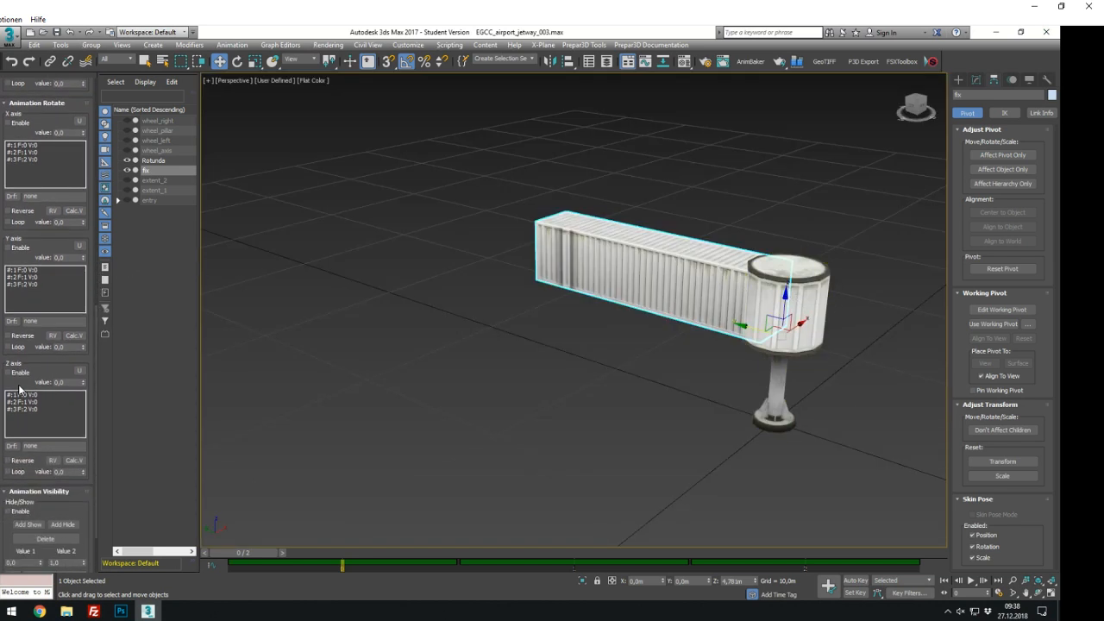
pyautogui.click(8, 373)
# Set the Z axis rotation key at frame 1 to -90, and select the key at frame 2
pyautogui.click(32, 395)
pyautogui.click(37, 402)
pyautogui.click(39, 408)
pyautogui.click(38, 403)
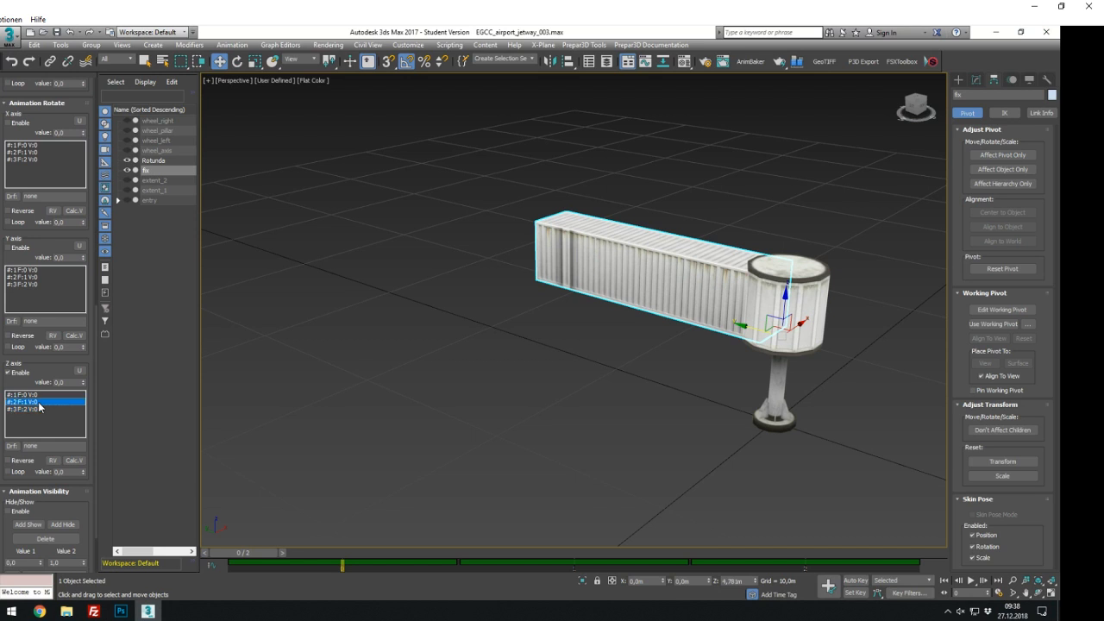
pyautogui.moveTo(68, 382); pyautogui.dragTo(33, 376)
pyautogui.write('-90')
pyautogui.press('Return')
pyautogui.click(41, 409)
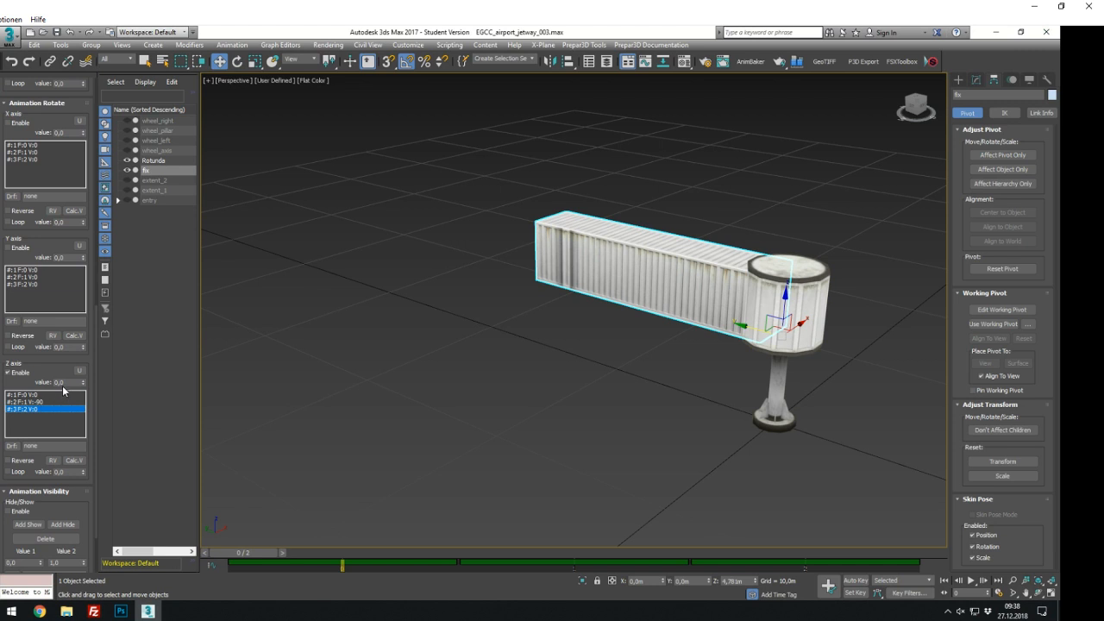
# Set the fix section's frame 2 Z rotation key to 90 and assign the dataref sam/jetway/rotate1
pyautogui.write('90')
pyautogui.press('Return')
pyautogui.click(55, 445)
pyautogui.write('sam/jetway/rotate1')
pyautogui.click(679, 436)
pyautogui.click(688, 321)
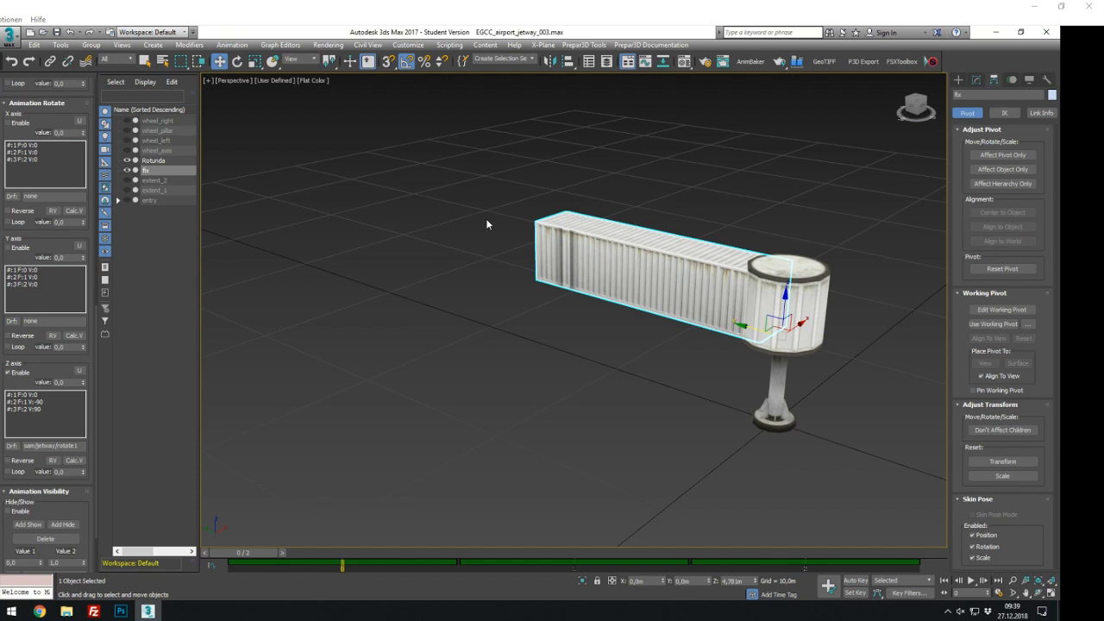
# Hide the fix and Rotunda parts, show entry and extent_2, and select entry
pyautogui.click(126, 161)
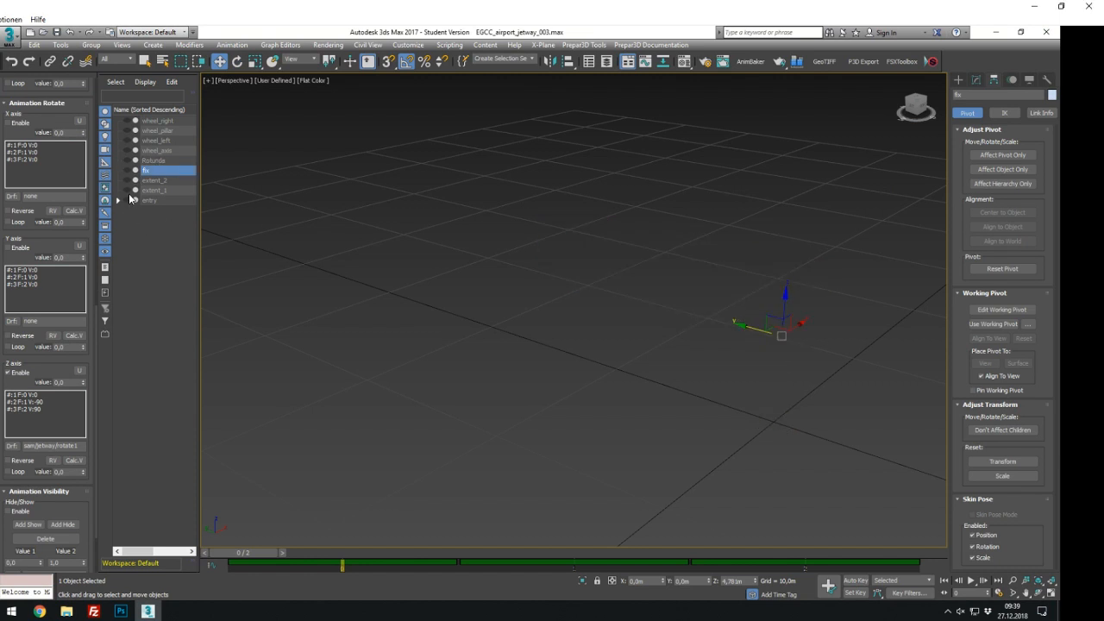
pyautogui.click(127, 200)
pyautogui.click(145, 200)
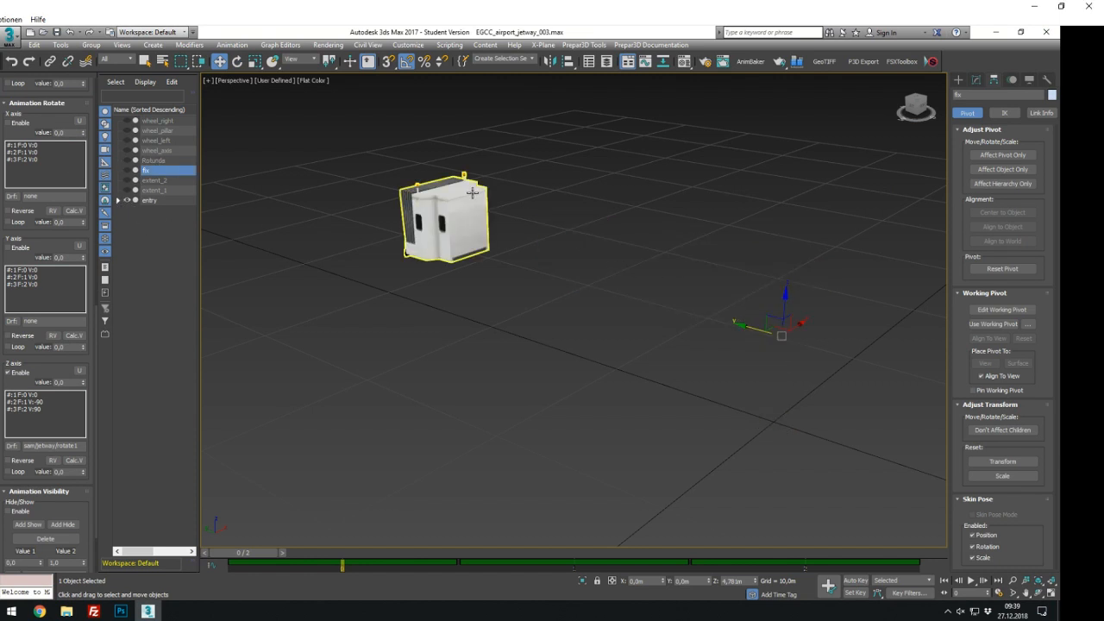
pyautogui.click(128, 180)
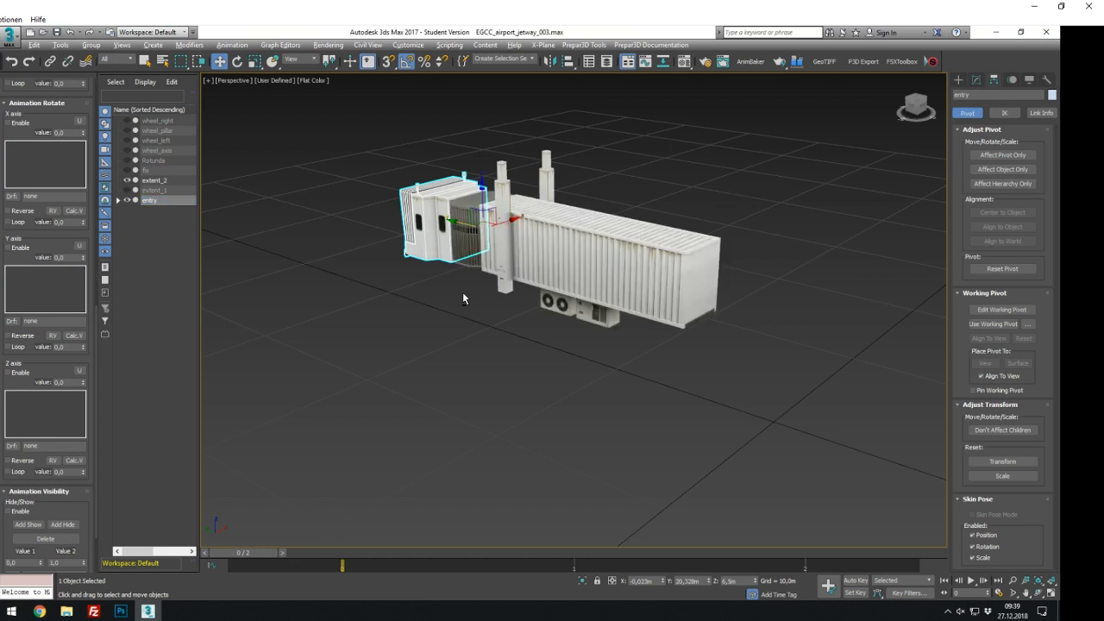
# Check the entry part's pivot and Z rotation against the round tunnel end in the maximized top view
pyautogui.keyDown('alt'); pyautogui.moveTo(462, 291); pyautogui.dragTo(510, 336, button='middle'); pyautogui.keyUp('alt')
pyautogui.hotkey('alt', 'w')
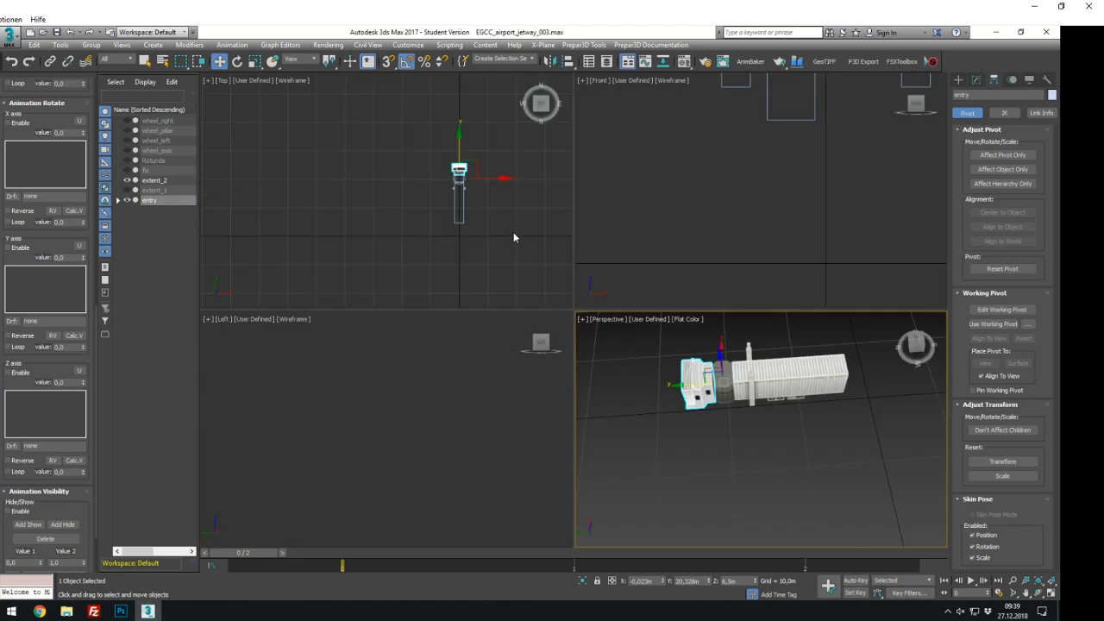
pyautogui.rightClick(514, 232)
pyautogui.hotkey('alt', 'w')
pyautogui.scroll(7, 704, 297)
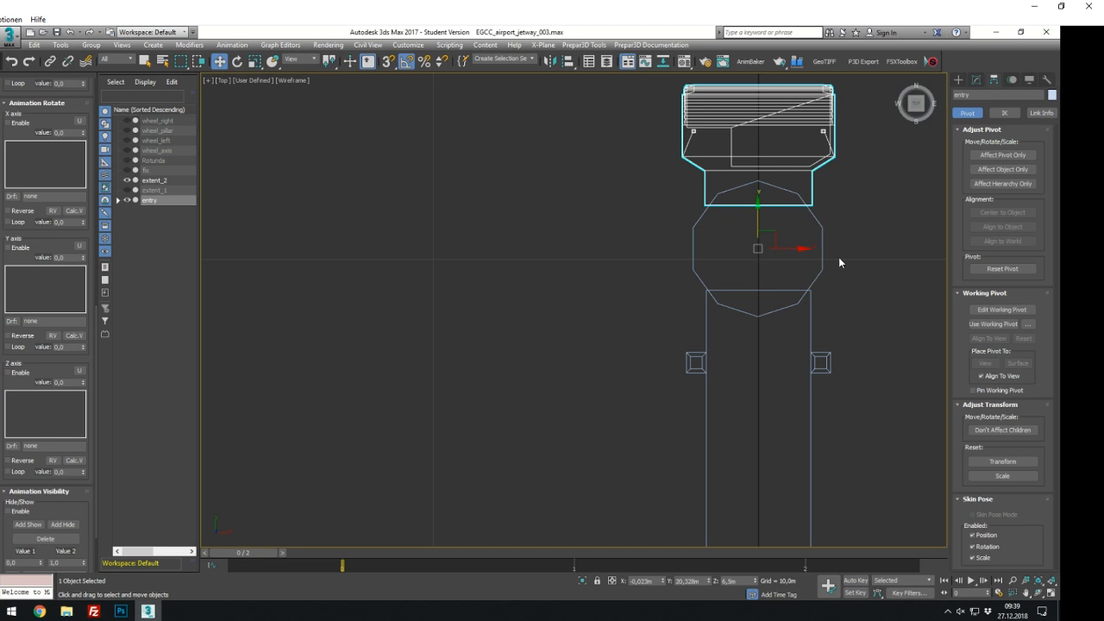
pyautogui.press('e')
pyautogui.moveTo(788, 219)
pyautogui.mouseDown()
pyautogui.moveTo(750, 212)
pyautogui.moveTo(795, 207)
pyautogui.mouseUp()
pyautogui.rightClick(795, 208)
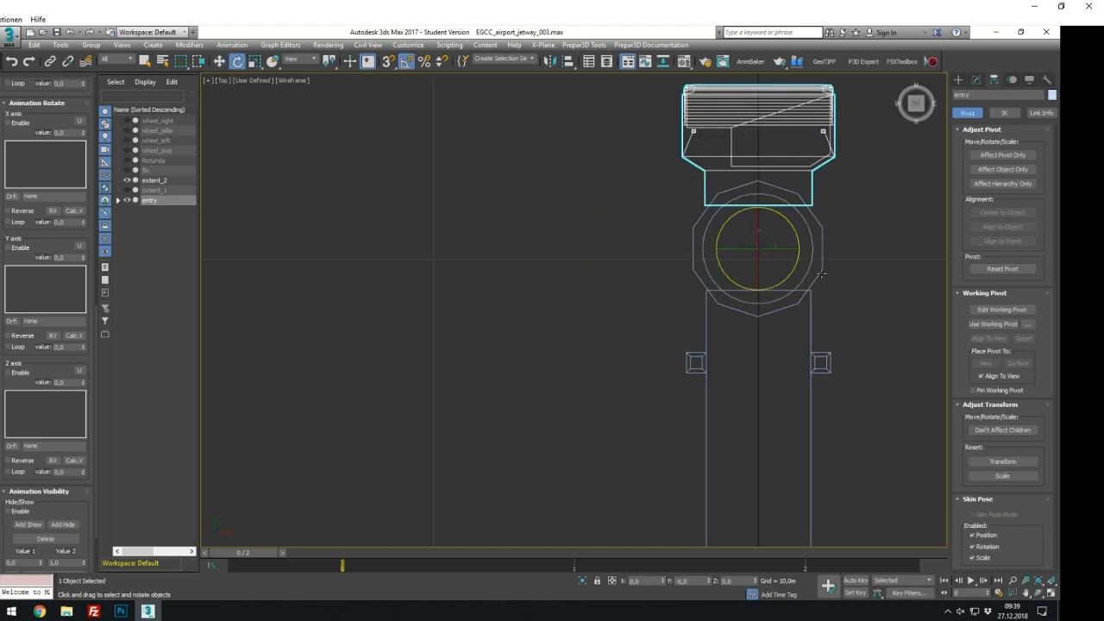
# Back in the maximized perspective view, turn on Auto Key and rotate entry 90 degrees about Z at frame 1
pyautogui.hotkey('alt', 'w')
pyautogui.middleClick(829, 441)
pyautogui.hotkey('alt', 'w')
pyautogui.scroll(2, 829, 441)
pyautogui.keyDown('alt'); pyautogui.moveTo(655, 414); pyautogui.dragTo(668, 390, button='middle'); pyautogui.keyUp('alt')
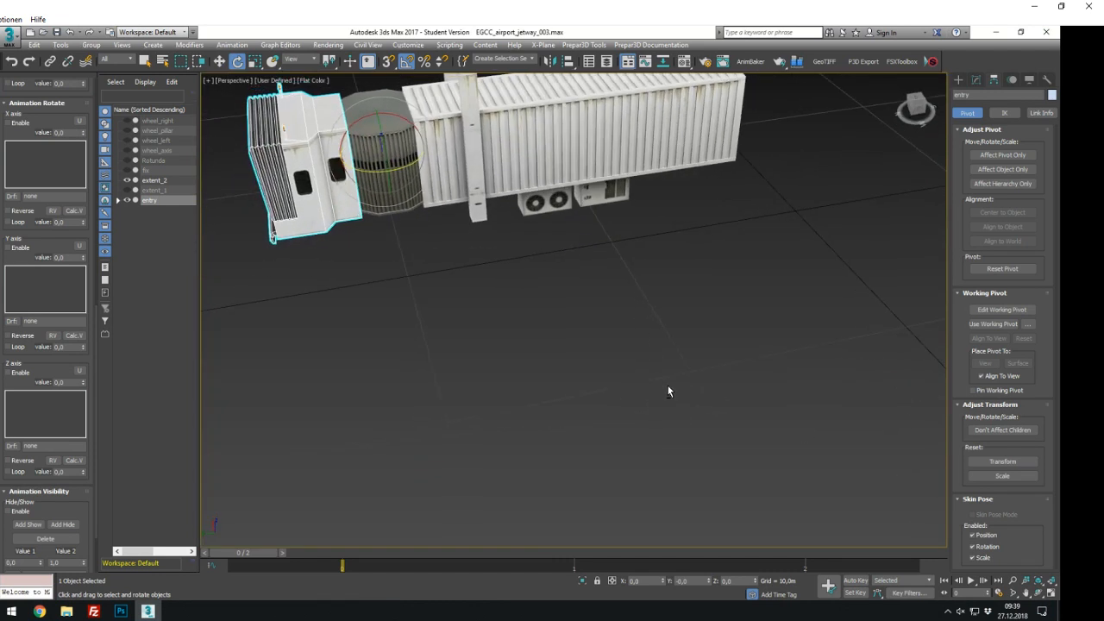
pyautogui.moveTo(492, 305); pyautogui.dragTo(623, 379, button='middle')
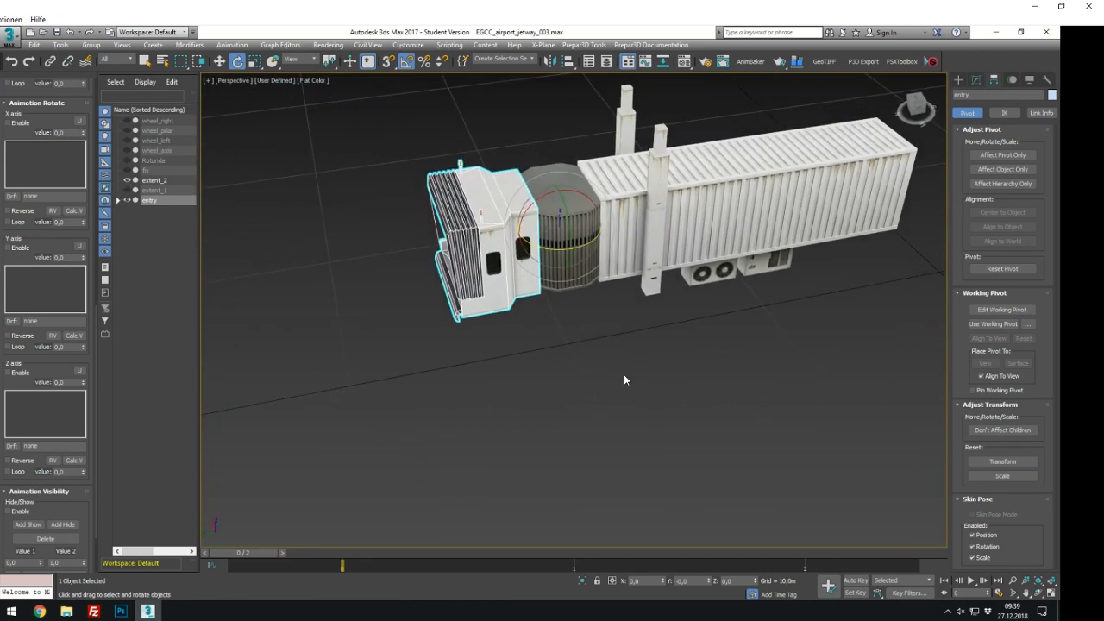
pyautogui.click(855, 579)
pyautogui.moveTo(268, 552); pyautogui.dragTo(481, 555)
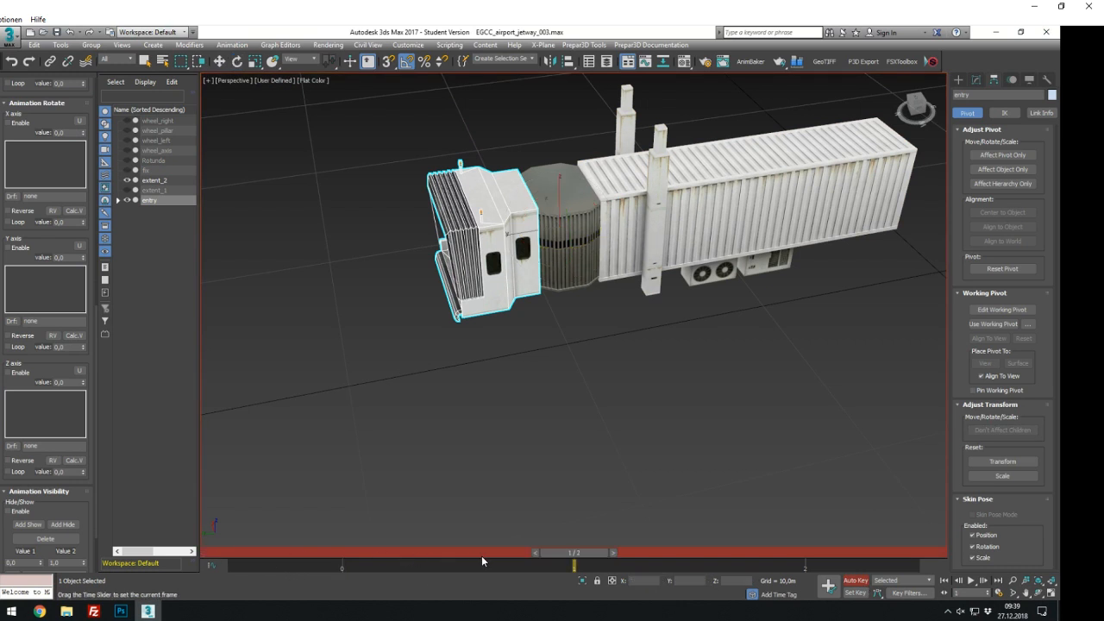
pyautogui.moveTo(558, 251); pyautogui.dragTo(608, 251)
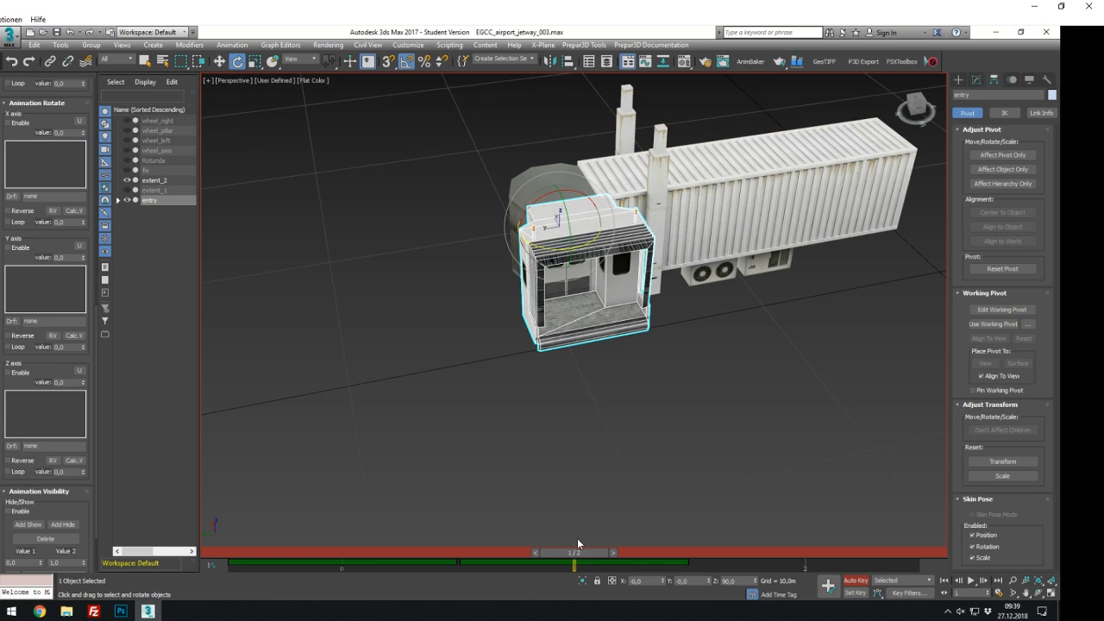
# At frame 2, rotate entry by -180 degrees about Z, turn off Auto Key, and return to frame 0
pyautogui.moveTo(613, 552); pyautogui.dragTo(803, 551)
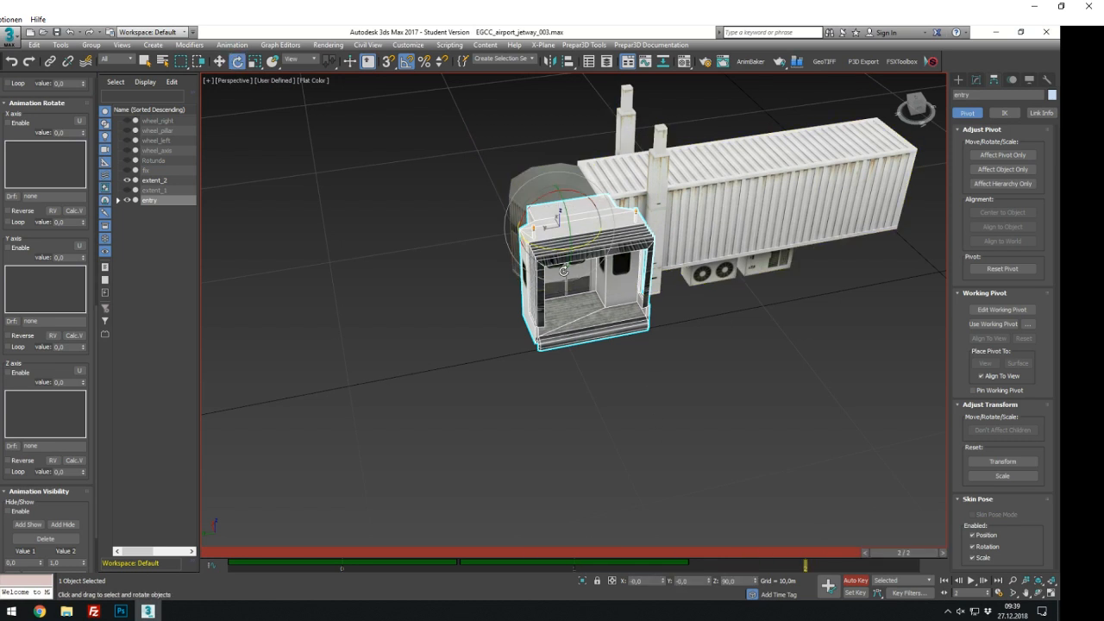
pyautogui.moveTo(543, 240); pyautogui.dragTo(468, 237)
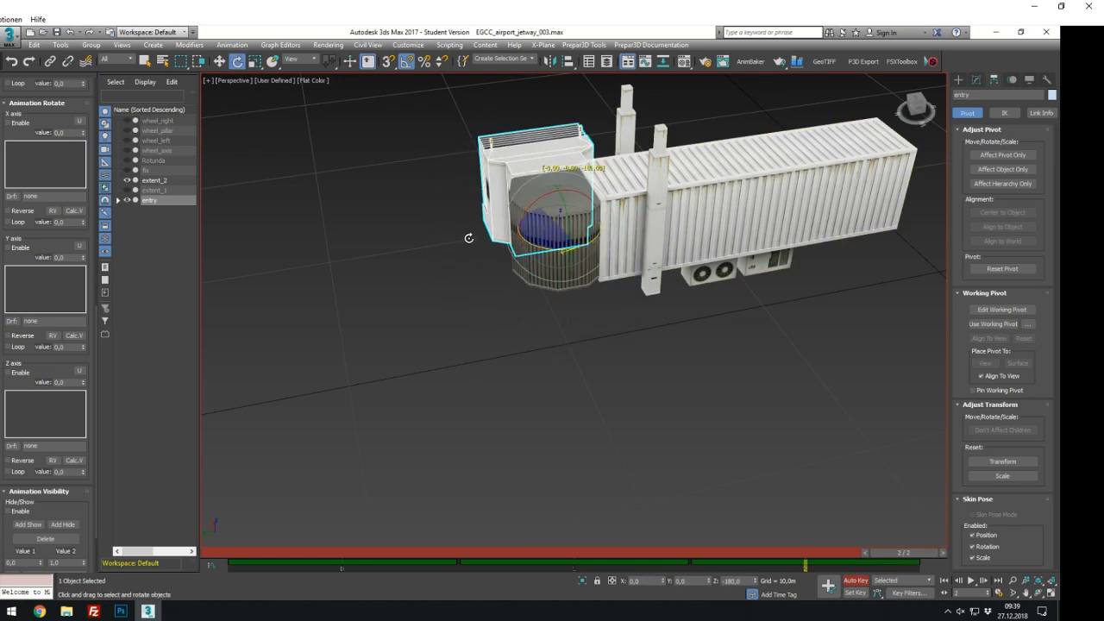
pyautogui.click(859, 583)
pyautogui.moveTo(884, 553); pyautogui.dragTo(338, 552)
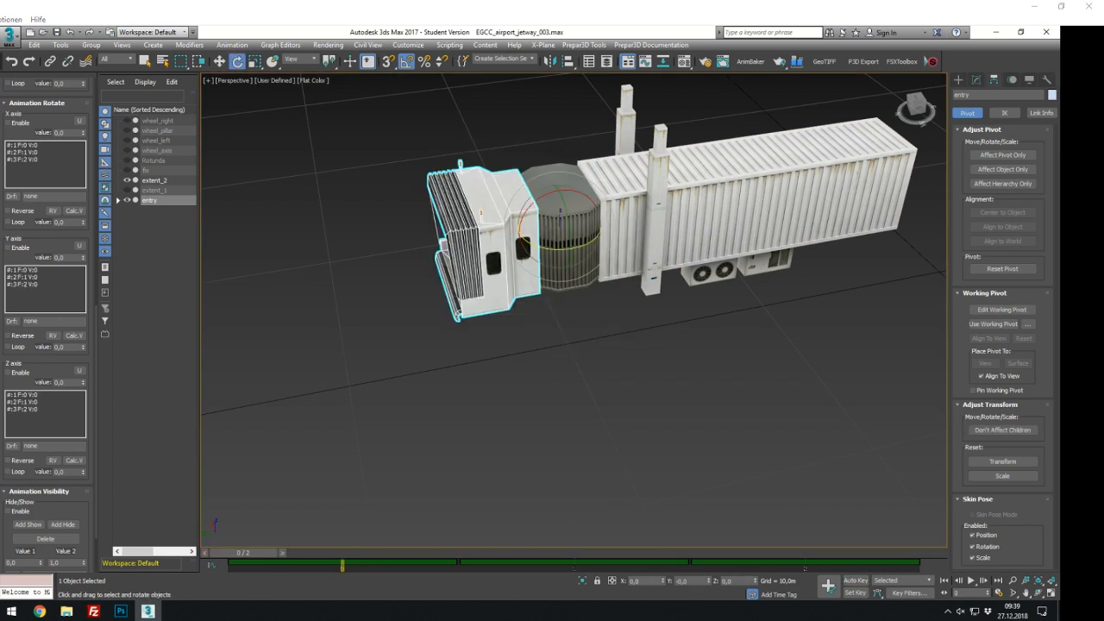
# Enable the entry part's Z axis rotation animation and set its frame 1 key to -90
pyautogui.click(538, 333)
pyautogui.click(509, 257)
pyautogui.click(25, 373)
pyautogui.click(40, 402)
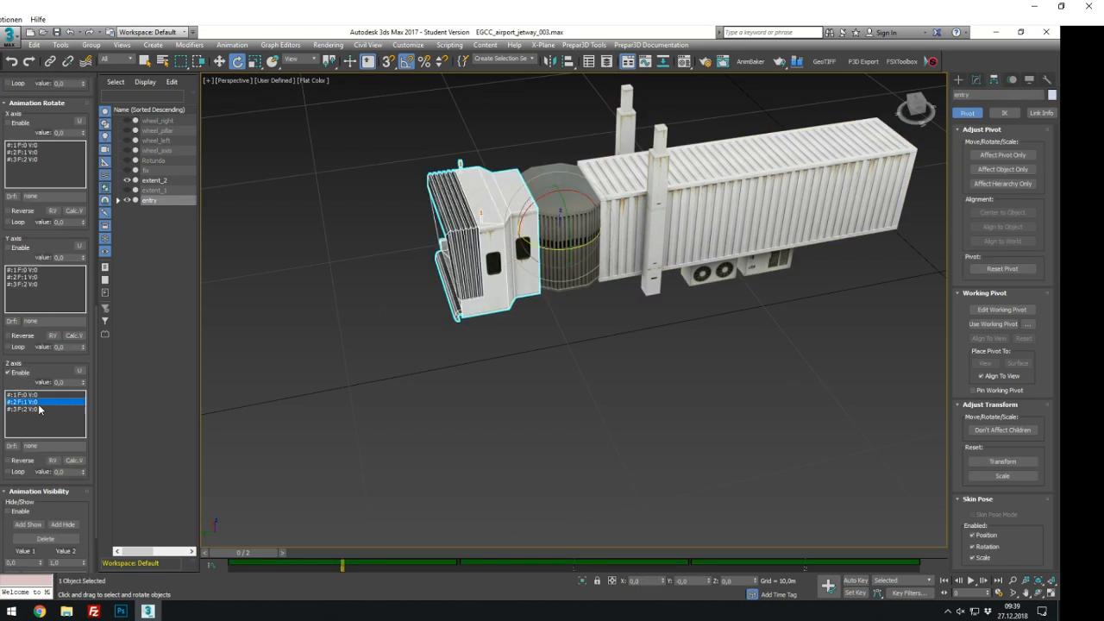
pyautogui.doubleClick(64, 382)
pyautogui.write('-903')
pyautogui.press('Return')
pyautogui.write('-90')
# Set the entry part's frame 2 Z rotation key to 90 and assign the dataref sam/jetway/rotate2w
pyautogui.click(66, 410)
pyautogui.doubleClick(64, 382)
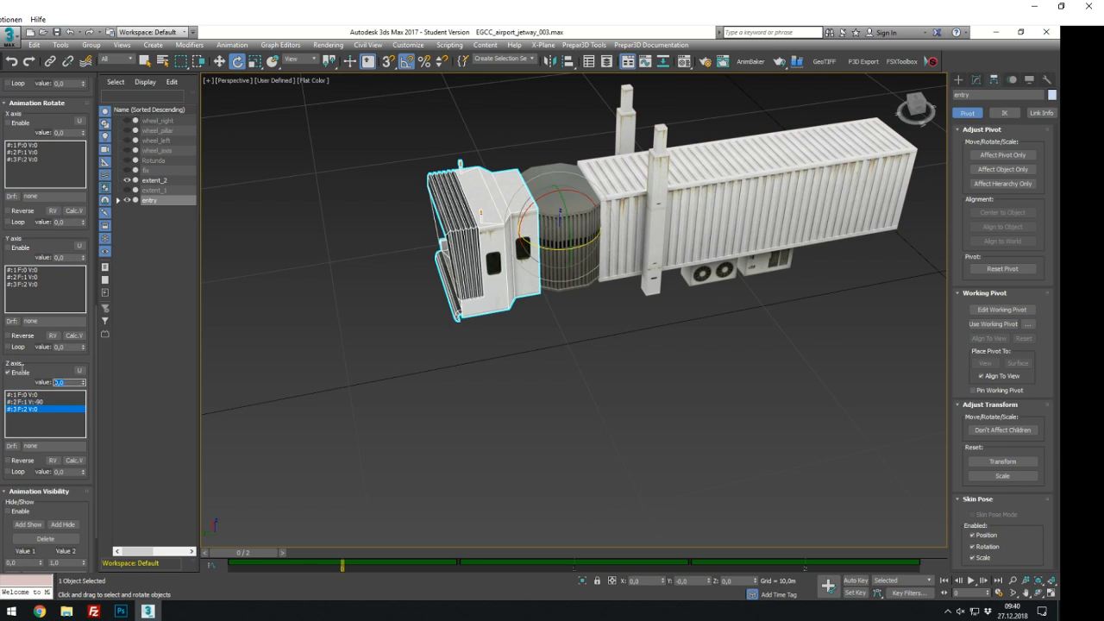
pyautogui.write('90')
pyautogui.press('Return')
pyautogui.click(40, 445)
pyautogui.click(80, 445)
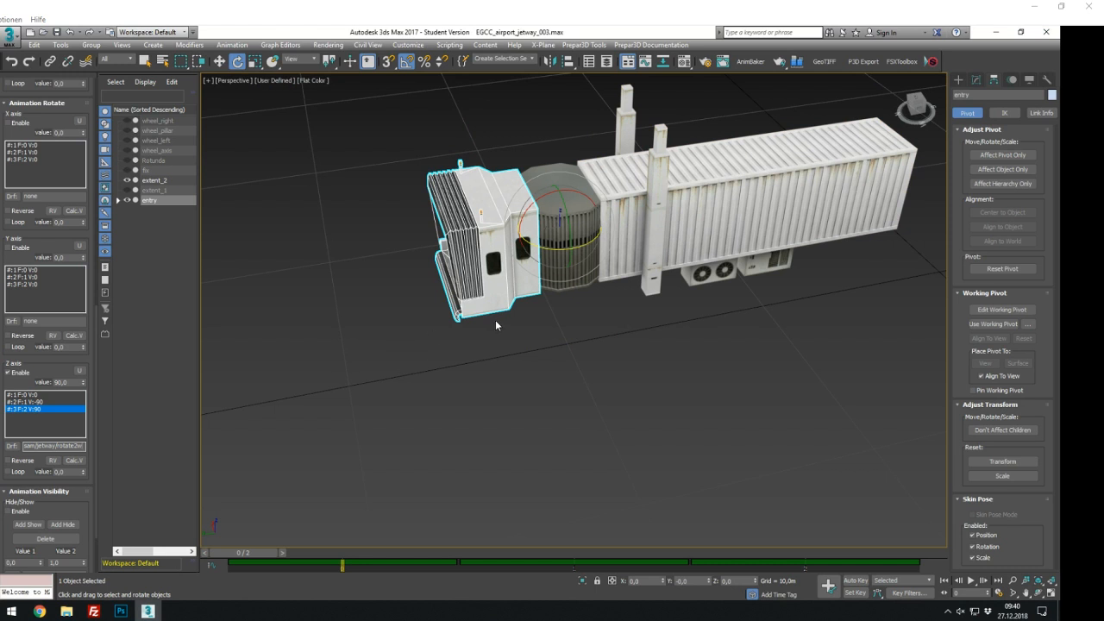
# Hide extent_2 and entry, show the fix and Rotunda parts, and select fix
pyautogui.scroll(-5, 570, 354)
pyautogui.press('w')
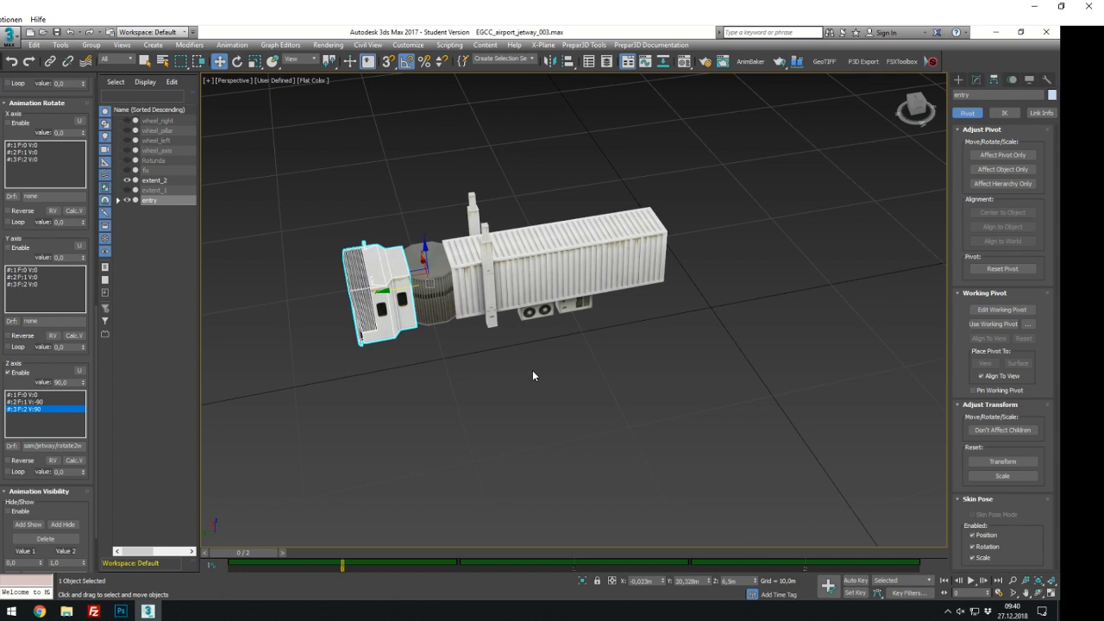
pyautogui.click(127, 179)
pyautogui.click(128, 200)
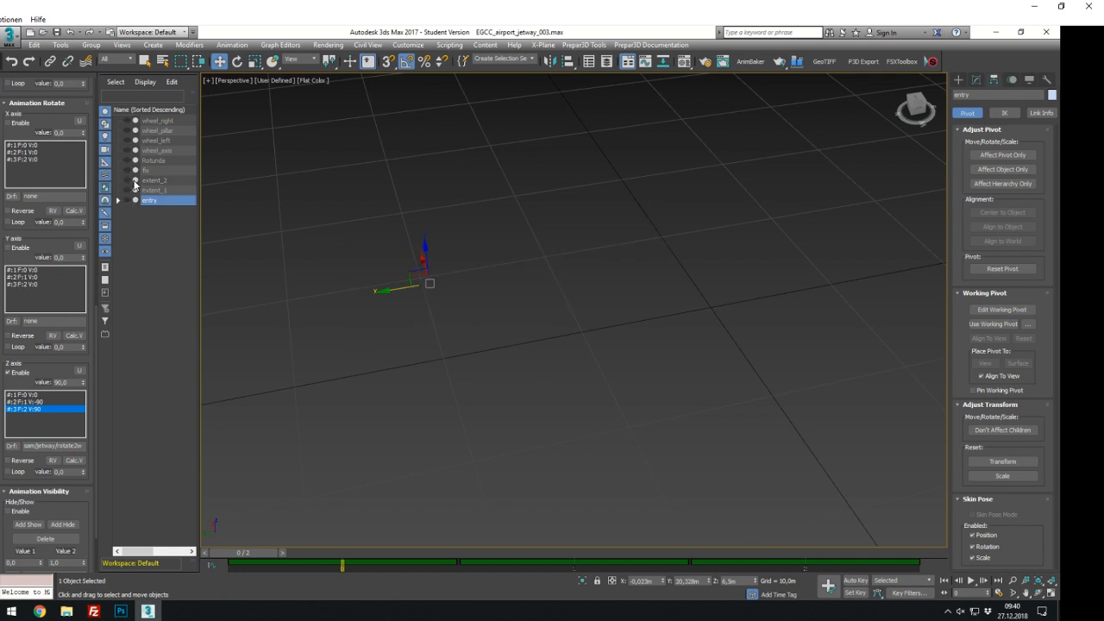
pyautogui.click(134, 171)
pyautogui.click(128, 171)
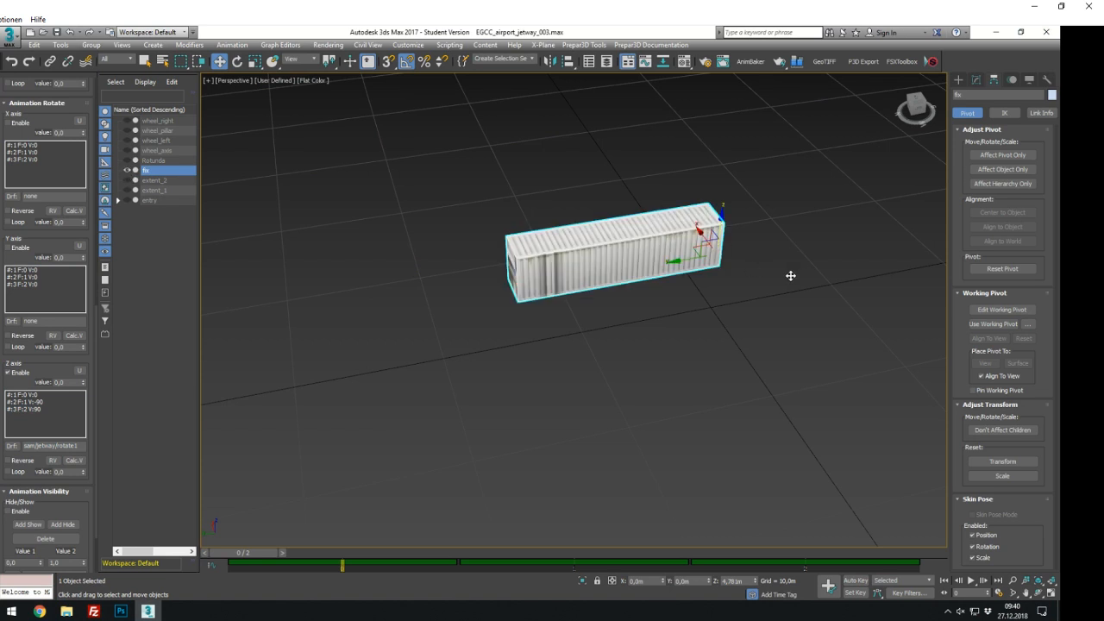
pyautogui.keyDown('alt'); pyautogui.moveTo(742, 299); pyautogui.dragTo(722, 283, button='middle'); pyautogui.keyUp('alt')
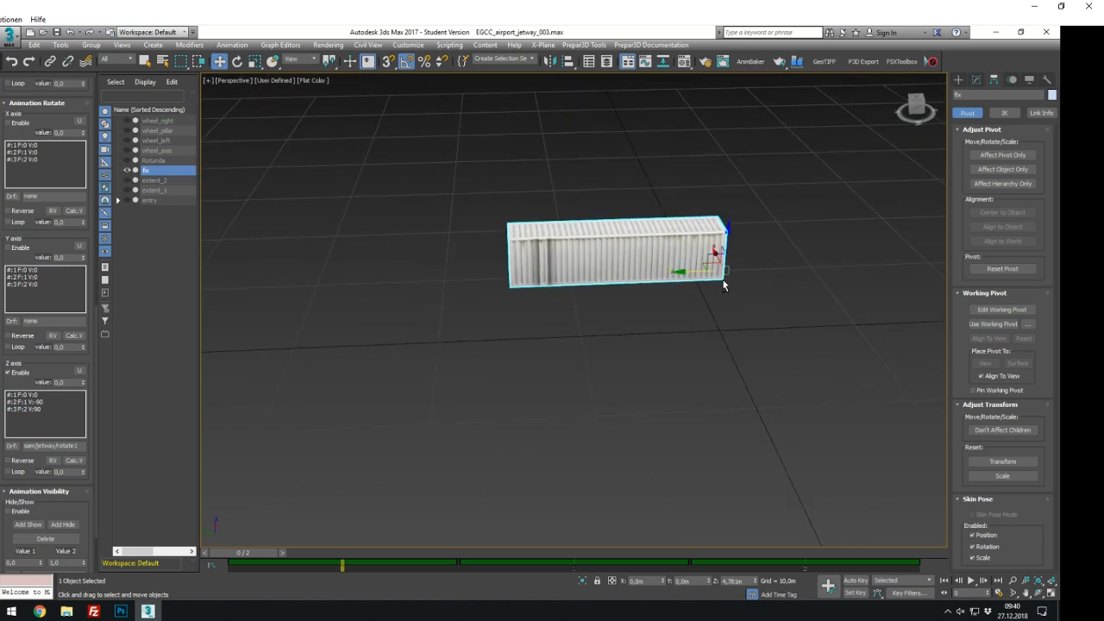
pyautogui.click(127, 161)
pyautogui.scroll(3, 776, 328)
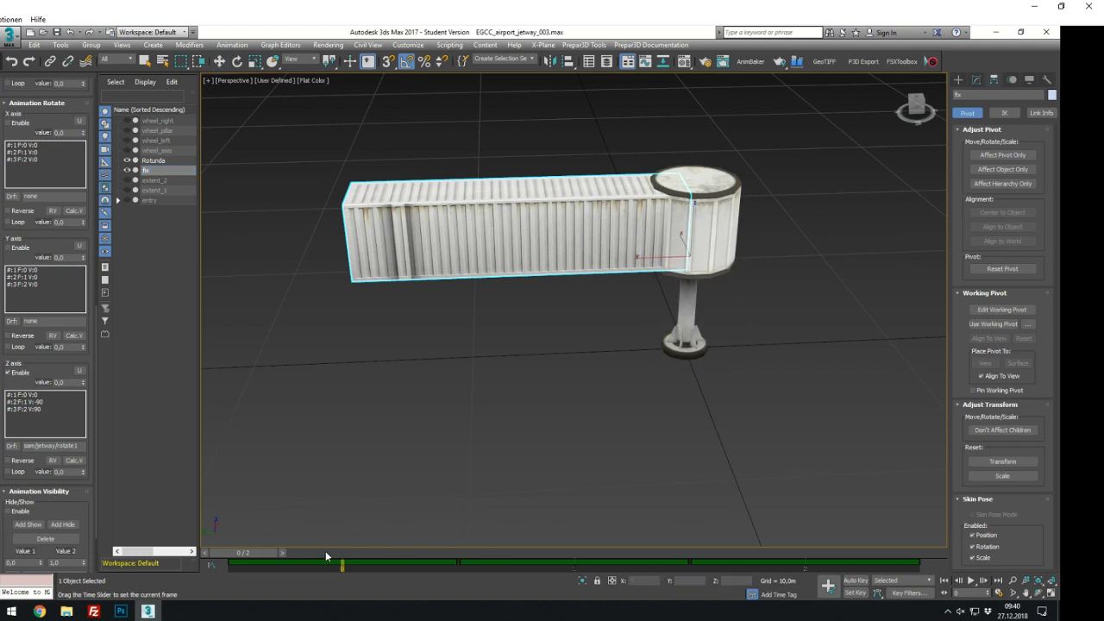
# Examine the fix section's pivot and rotation axes at frame 0 to determine its vertical tilt axis
pyautogui.moveTo(267, 552)
pyautogui.mouseDown()
pyautogui.moveTo(784, 558)
pyautogui.moveTo(259, 556)
pyautogui.mouseUp()
pyautogui.press('w')
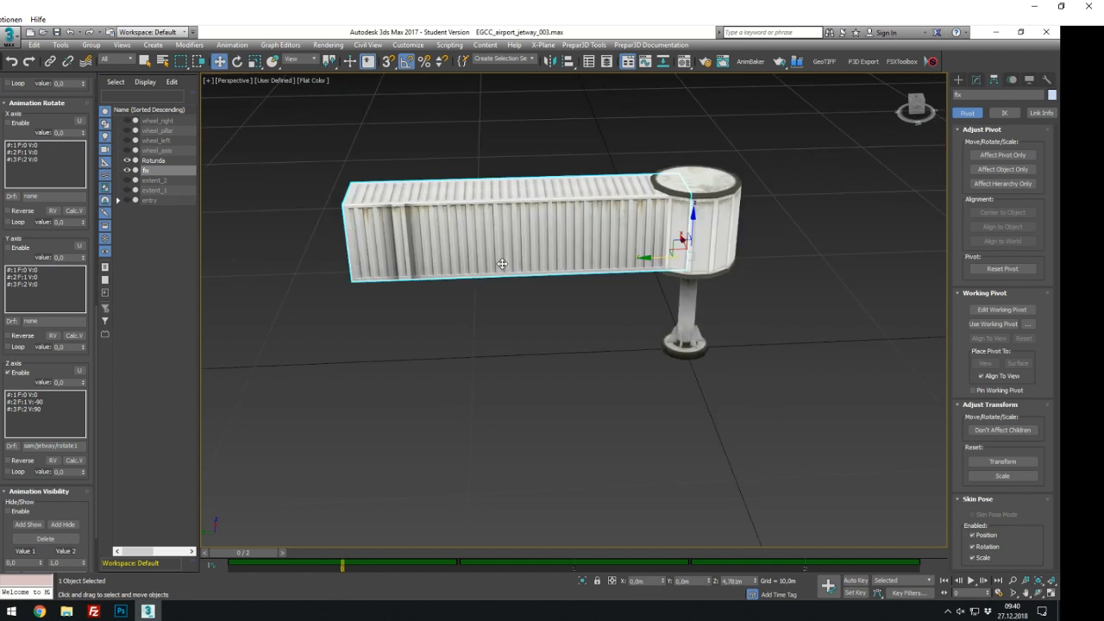
pyautogui.scroll(2, 501, 263)
pyautogui.scroll(-2, 502, 263)
pyautogui.press('e')
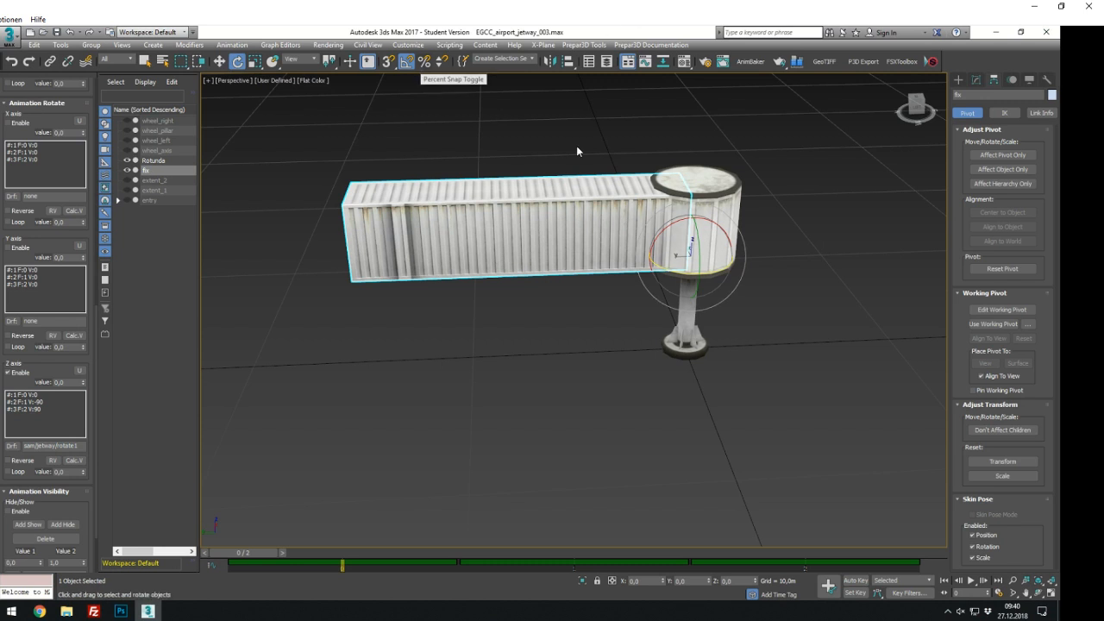
pyautogui.moveTo(680, 219)
pyautogui.mouseDown()
pyautogui.moveTo(642, 239)
pyautogui.moveTo(723, 204)
pyautogui.moveTo(678, 218)
pyautogui.mouseUp()
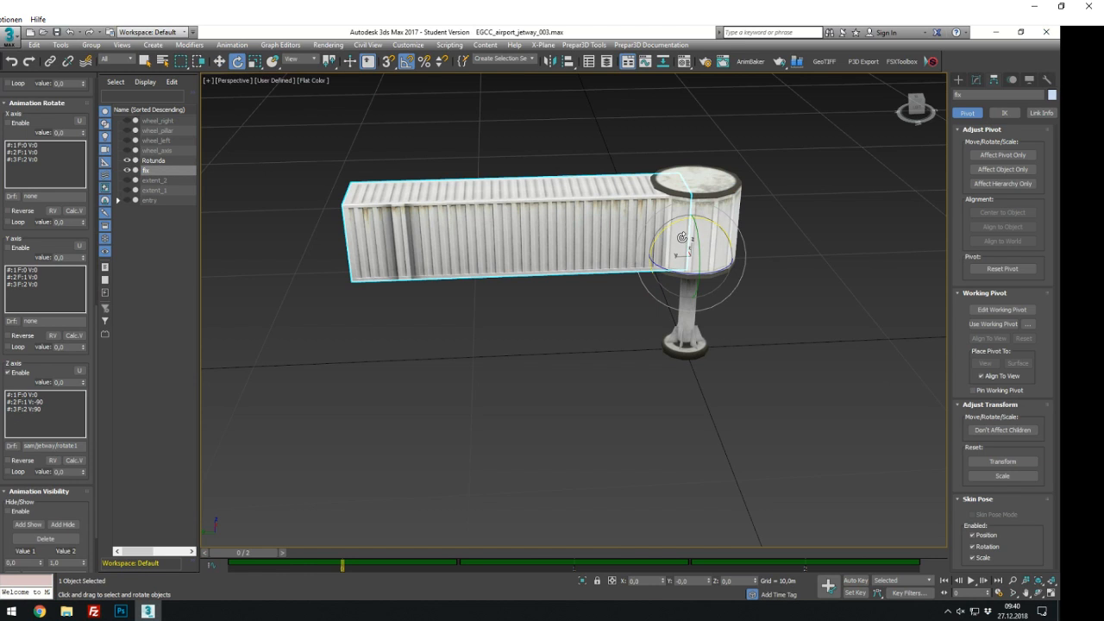
pyautogui.press('w')
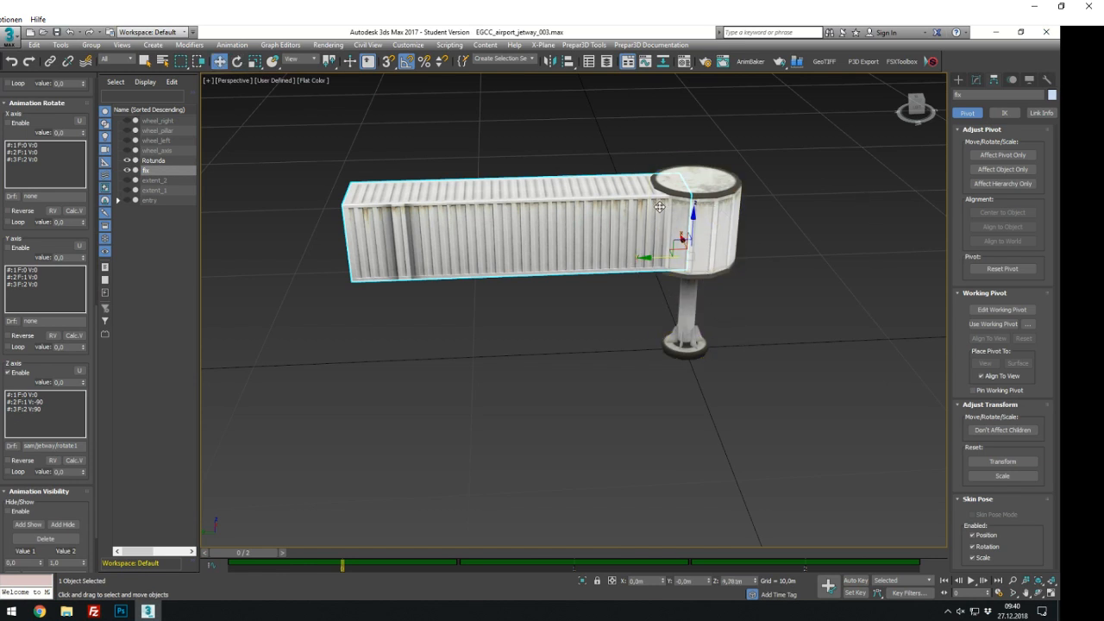
pyautogui.press('e')
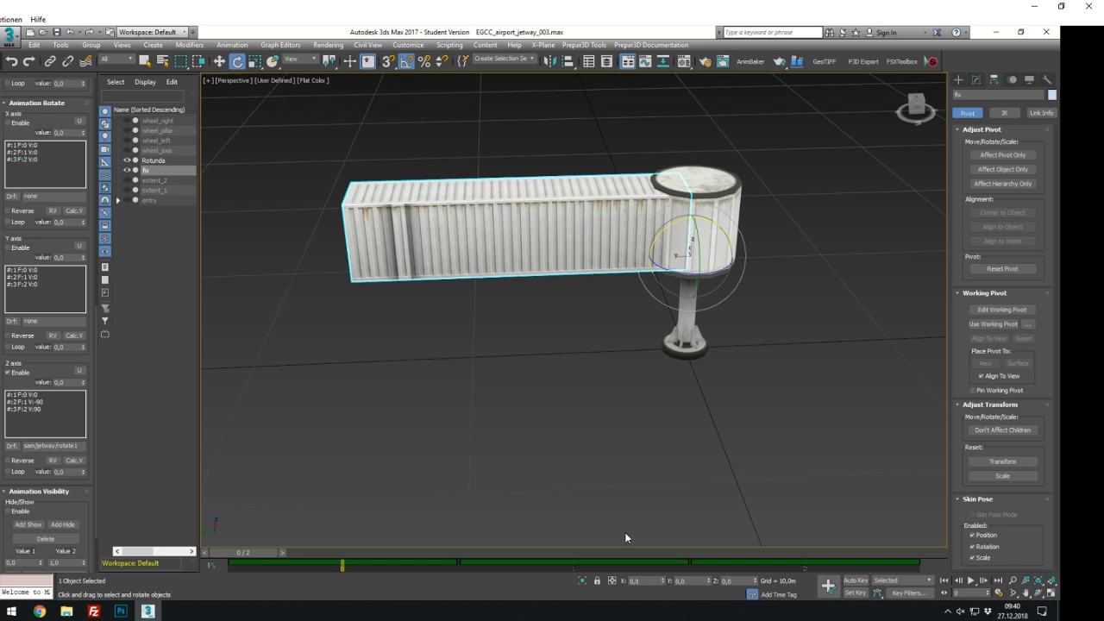
# Try to tilt the fix section to -6 degrees about the X axis at frame 0
pyautogui.click(695, 581)
pyautogui.click(630, 580)
pyautogui.write('-6')
pyautogui.press('Return')
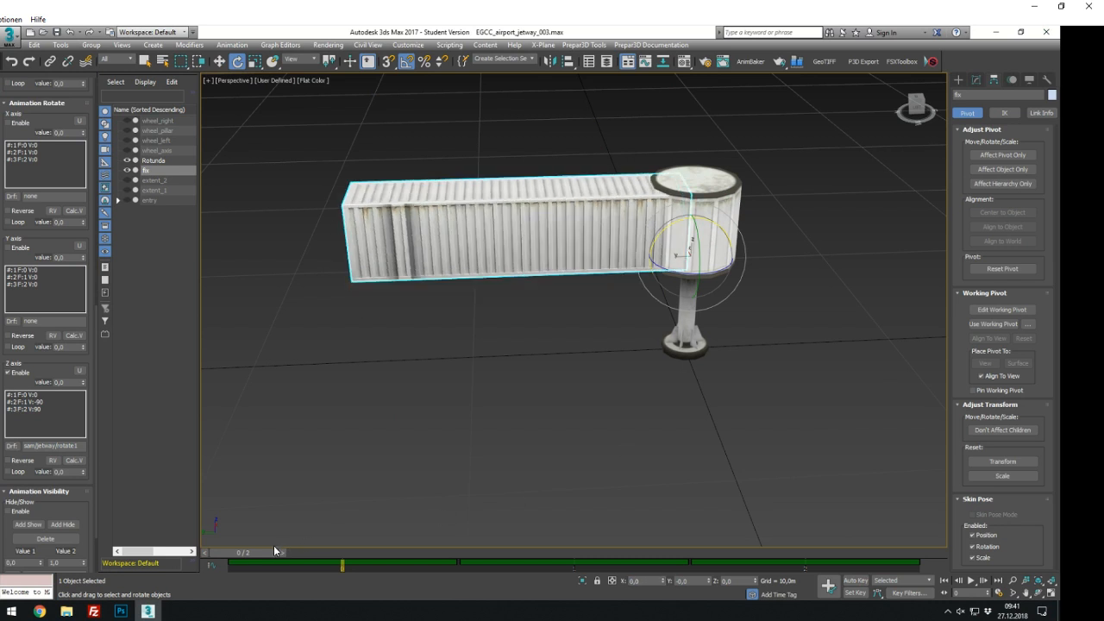
# At frame 1, turn on Auto Key and set the fix section's X rotation to -6 degrees
pyautogui.moveTo(273, 550); pyautogui.dragTo(501, 547)
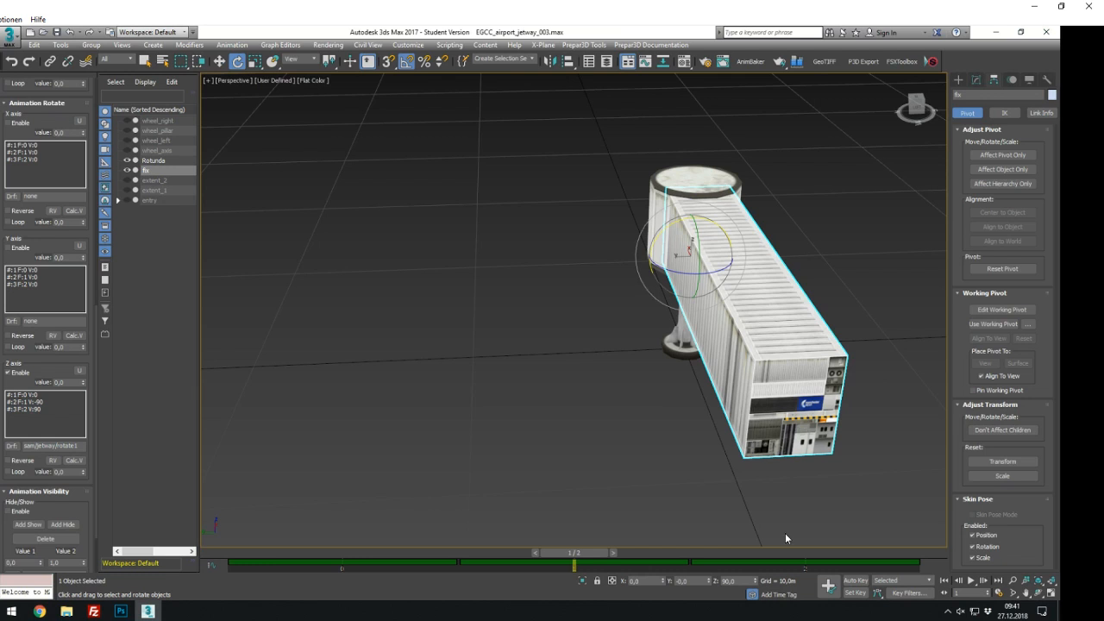
pyautogui.keyDown('alt'); pyautogui.moveTo(784, 538); pyautogui.dragTo(729, 474, button='middle'); pyautogui.keyUp('alt')
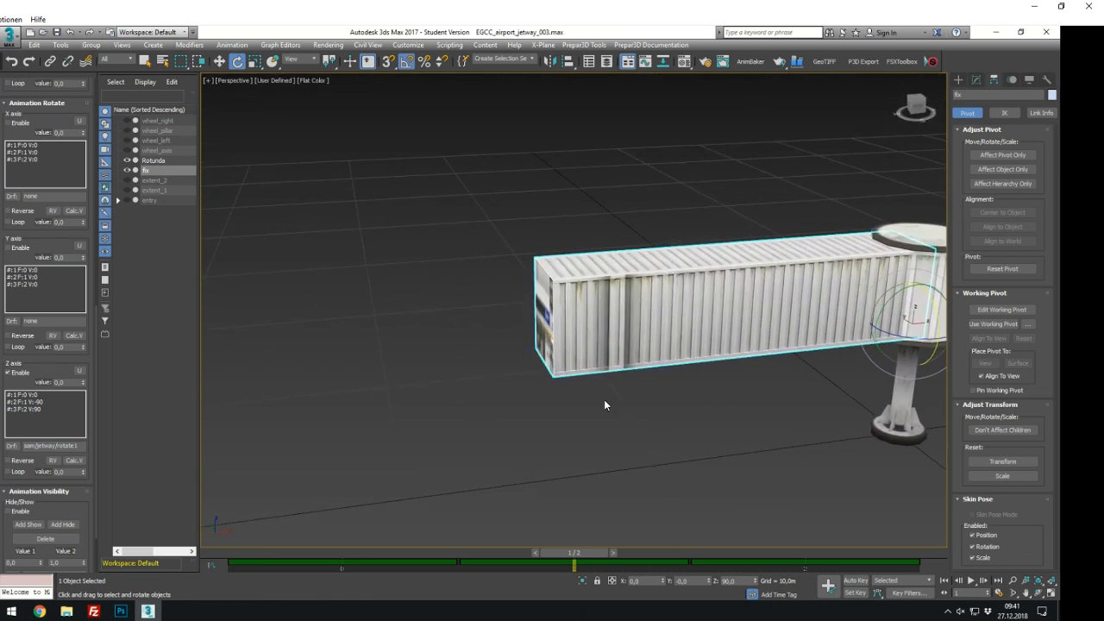
pyautogui.moveTo(604, 403); pyautogui.dragTo(505, 410, button='middle')
pyautogui.click(854, 580)
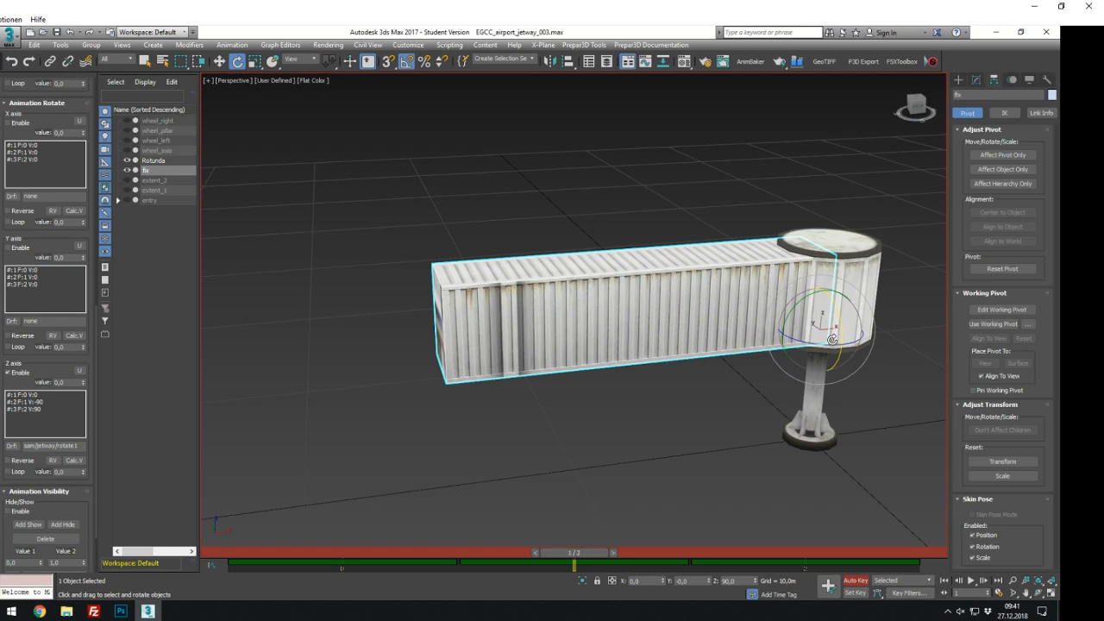
pyautogui.click(648, 581)
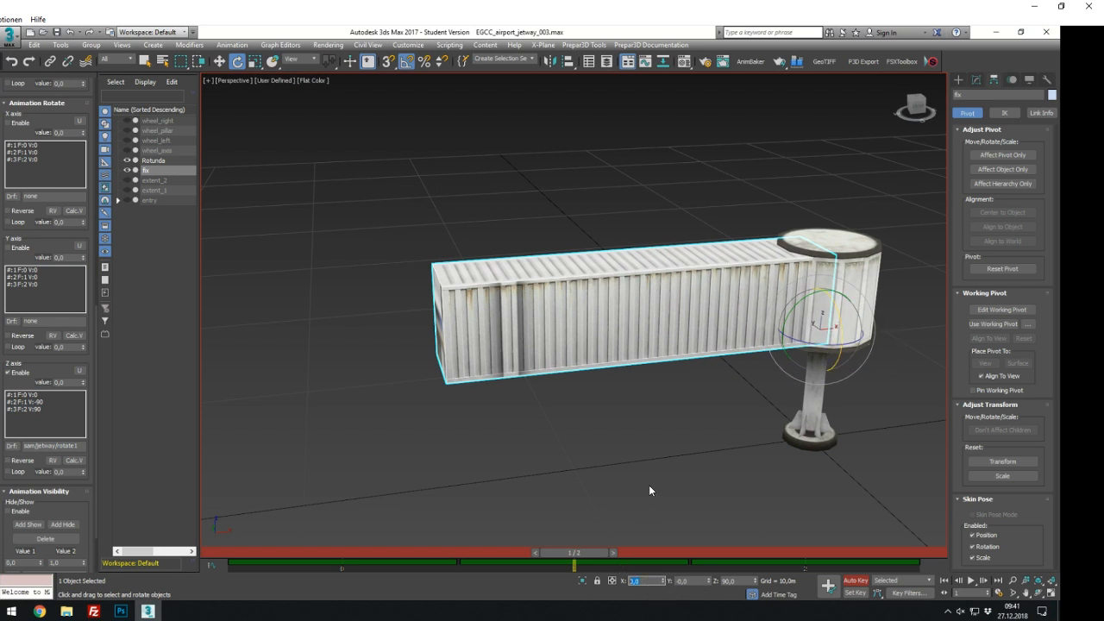
pyautogui.write('-9')
pyautogui.press('Return')
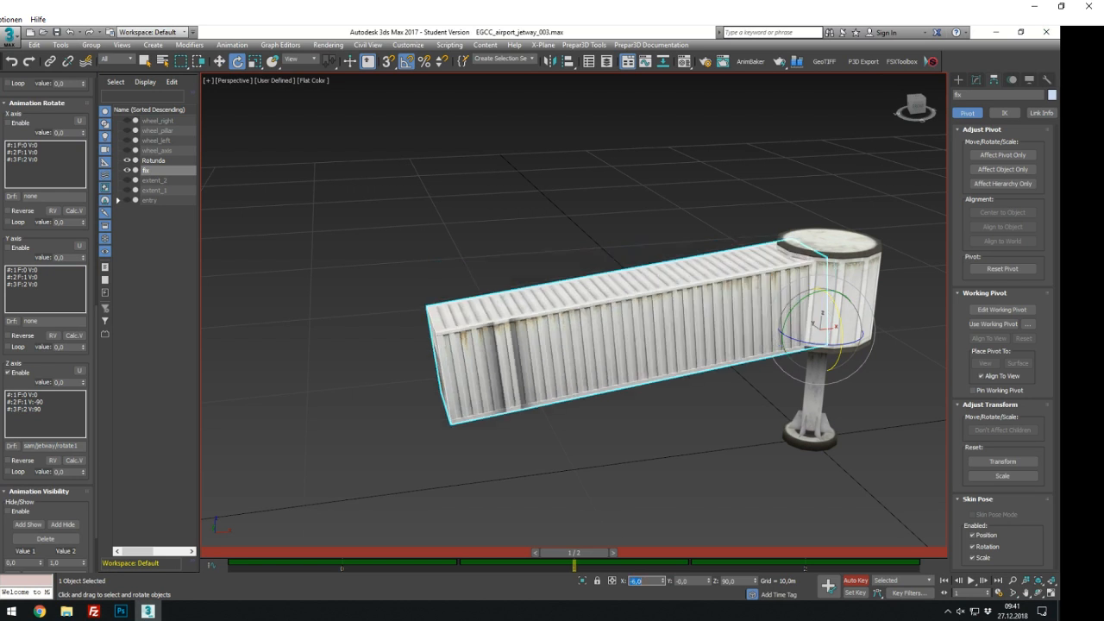
# At frame 2, set the fix section's X rotation to 6 degrees, turn off Auto Key and return to frame 0
pyautogui.moveTo(580, 553); pyautogui.dragTo(802, 552)
pyautogui.moveTo(783, 432); pyautogui.dragTo(351, 422, button='middle')
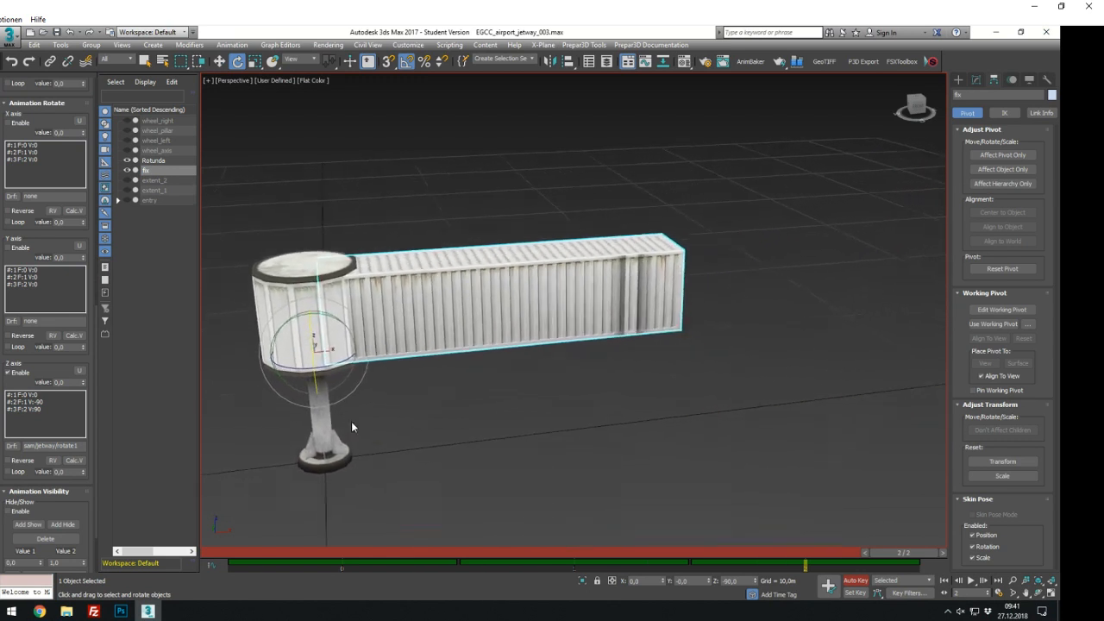
pyautogui.scroll(2, 356, 428)
pyautogui.scroll(-2, 356, 427)
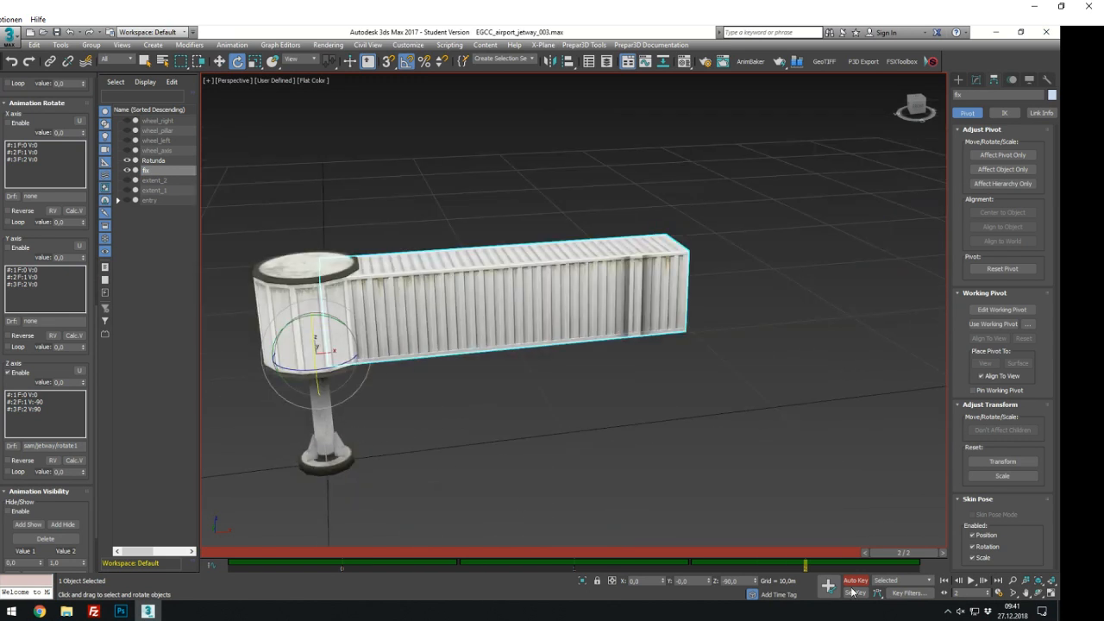
pyautogui.moveTo(878, 552)
pyautogui.mouseDown()
pyautogui.moveTo(678, 557)
pyautogui.moveTo(862, 556)
pyautogui.mouseUp()
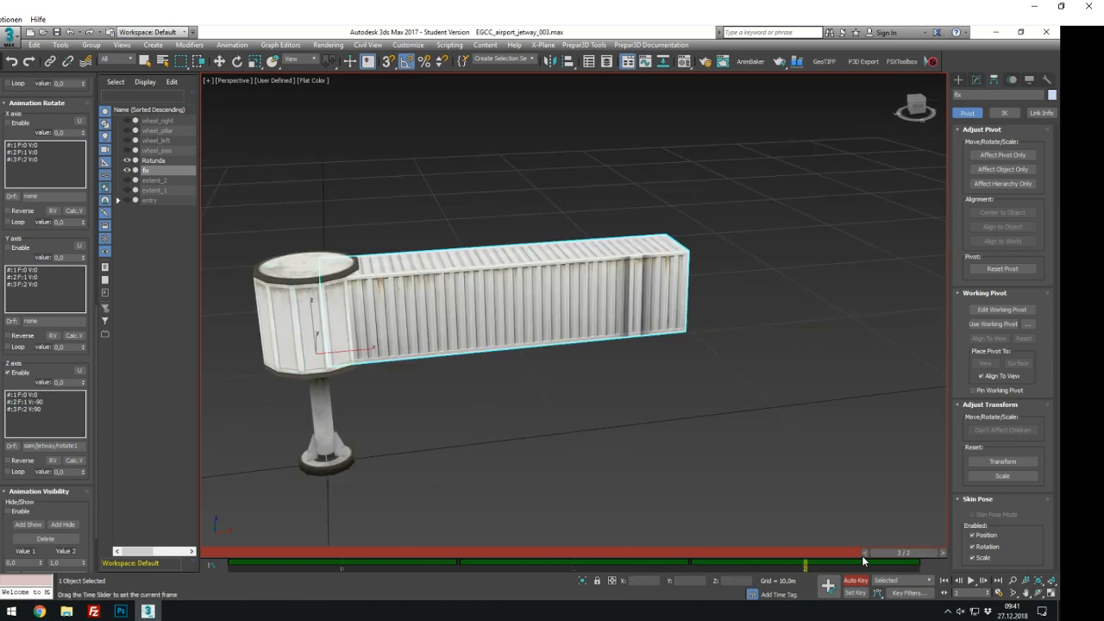
pyautogui.press('e')
pyautogui.click(648, 580)
pyautogui.write('6')
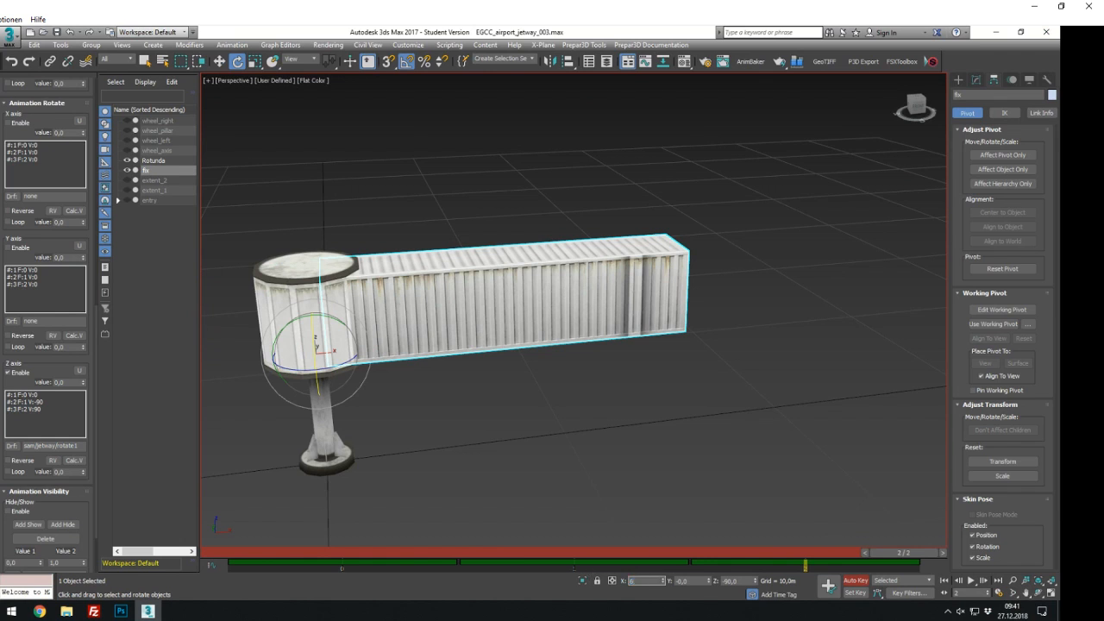
pyautogui.press('Return')
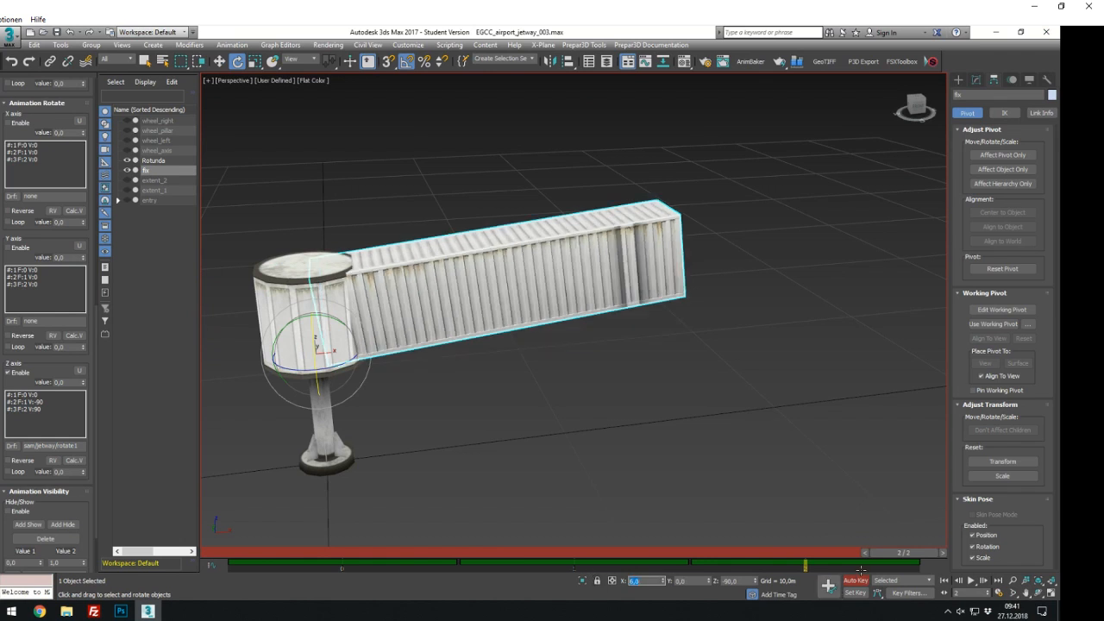
pyautogui.click(855, 579)
pyautogui.moveTo(889, 555); pyautogui.dragTo(357, 575)
pyautogui.keyDown('alt'); pyautogui.moveTo(482, 437); pyautogui.dragTo(438, 446, button='middle'); pyautogui.keyUp('alt')
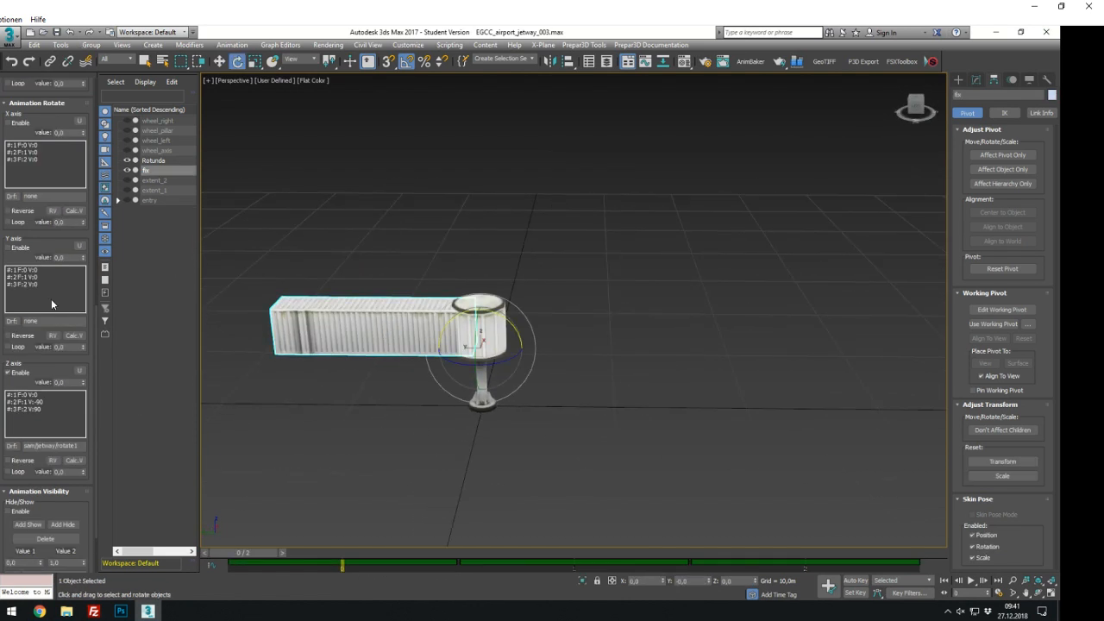
# Enable fix's X-axis rotation animation with values -6 at frame 1 and 6 at frame 2, and assign the dataref sam/jetway/rotate3
pyautogui.press('w')
pyautogui.click(22, 126)
pyautogui.click(32, 152)
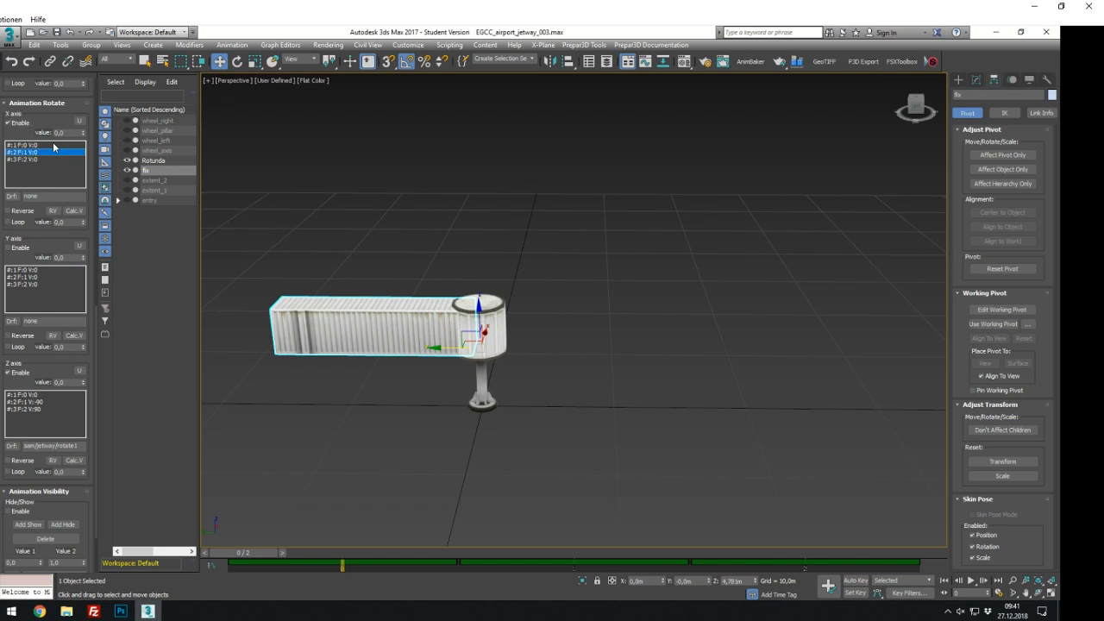
pyautogui.write('-6')
pyautogui.press('Return')
pyautogui.click(38, 160)
pyautogui.write('6,')
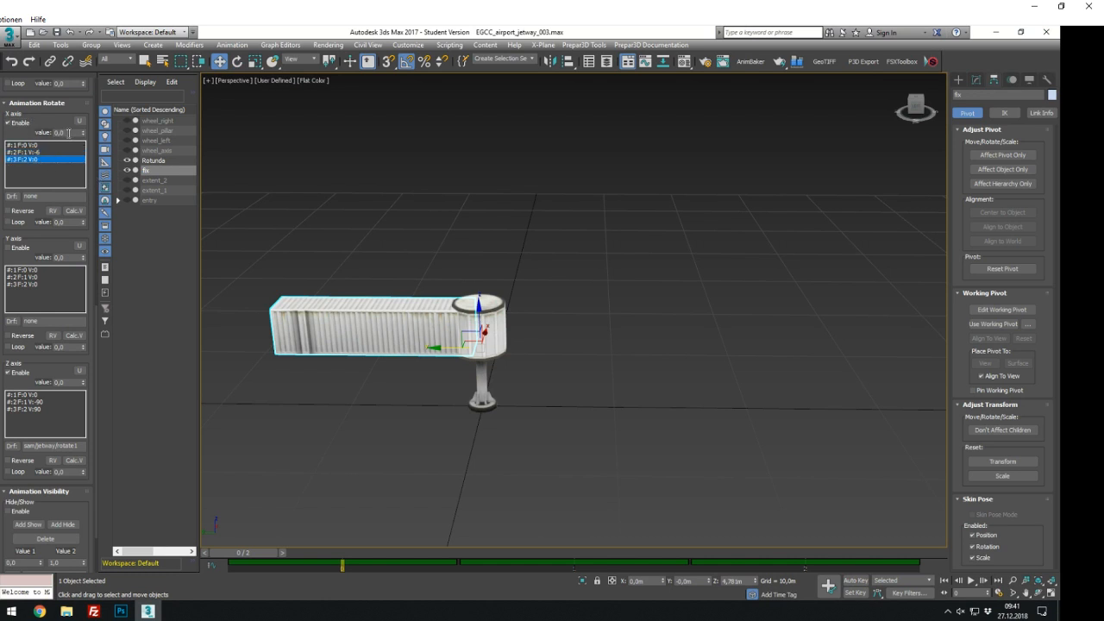
pyautogui.write('0')
pyautogui.press('Return')
pyautogui.moveTo(72, 197); pyautogui.dragTo(19, 197)
pyautogui.write('sam/jetway/rotate3')
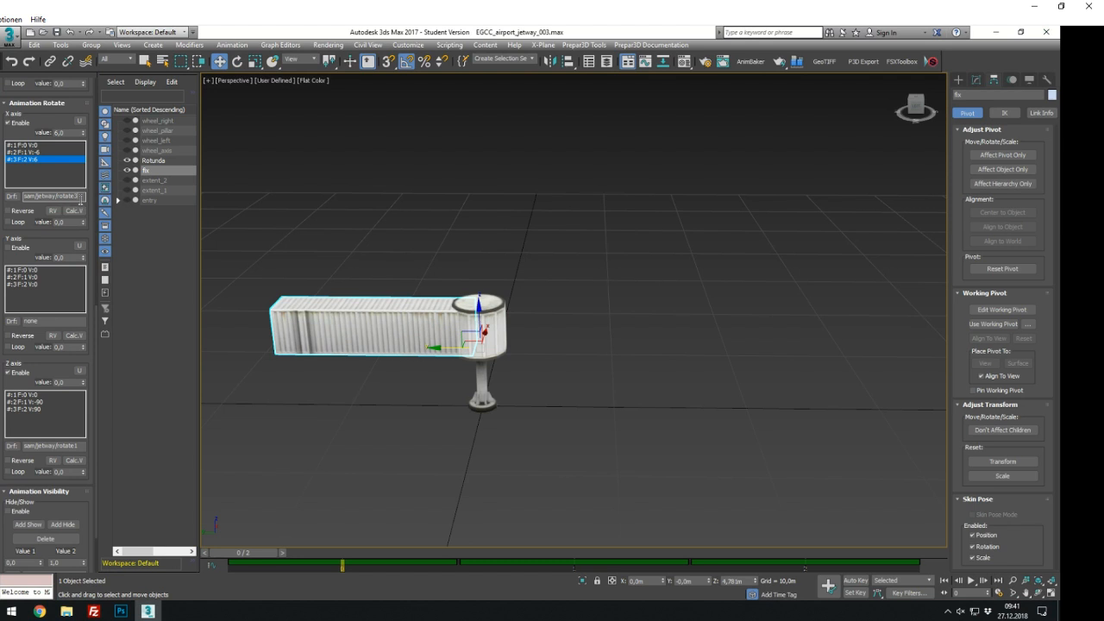
# Hide the Rotunda, show extent_2 and extent_1 alongside the fix section, and clear the selection
pyautogui.moveTo(464, 268); pyautogui.dragTo(576, 277, button='middle')
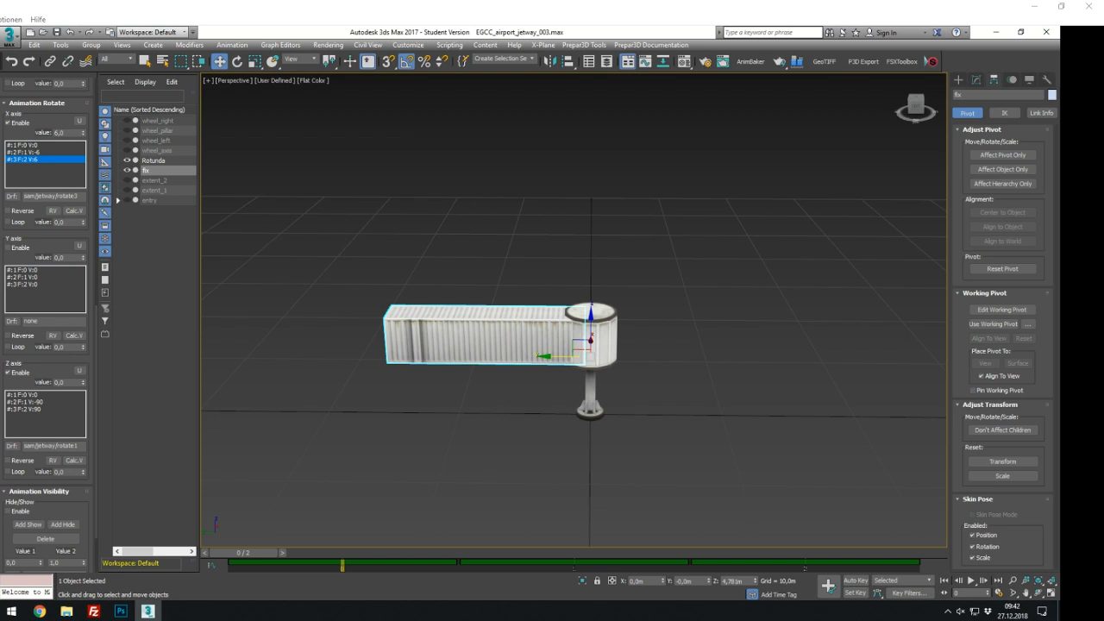
pyautogui.moveTo(430, 403); pyautogui.dragTo(466, 409, button='middle')
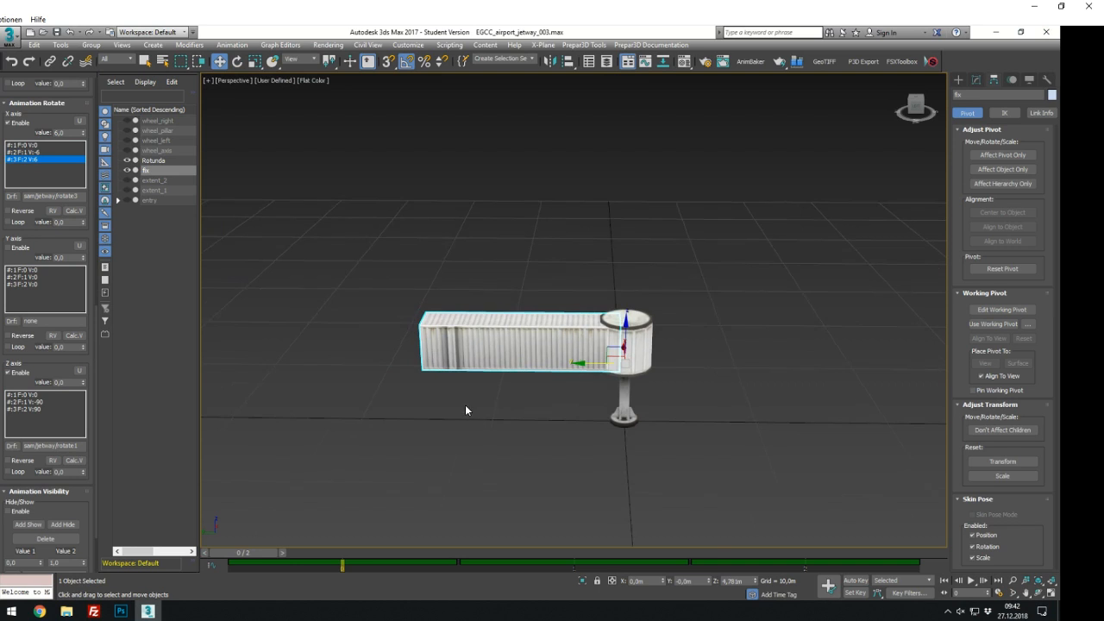
pyautogui.click(127, 170)
pyautogui.click(127, 181)
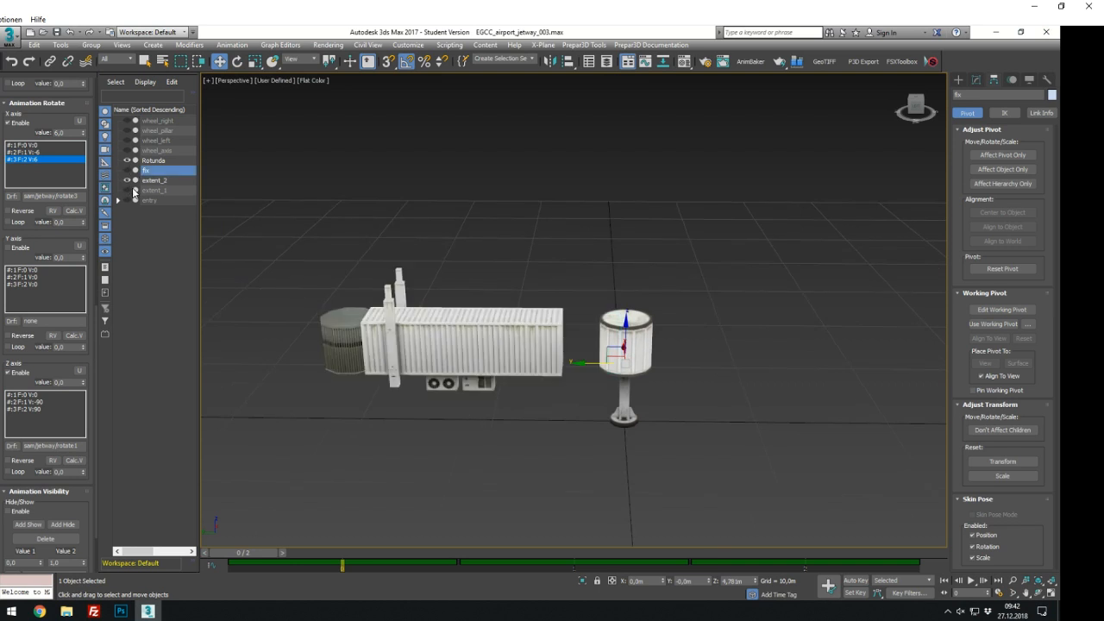
pyautogui.click(126, 189)
pyautogui.click(127, 170)
pyautogui.click(127, 160)
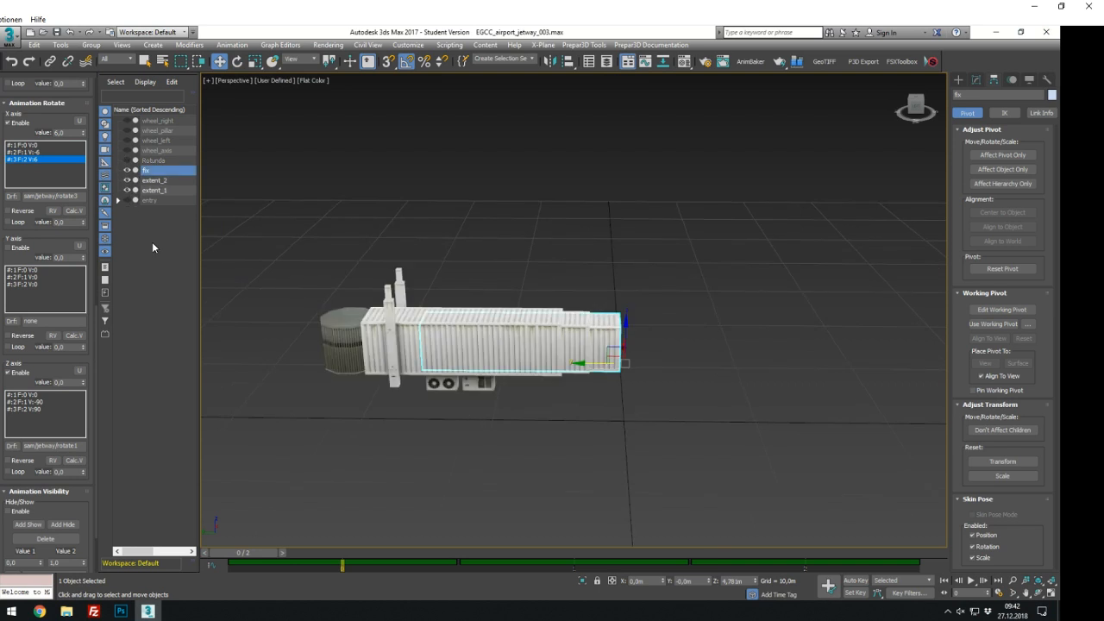
pyautogui.click(740, 458)
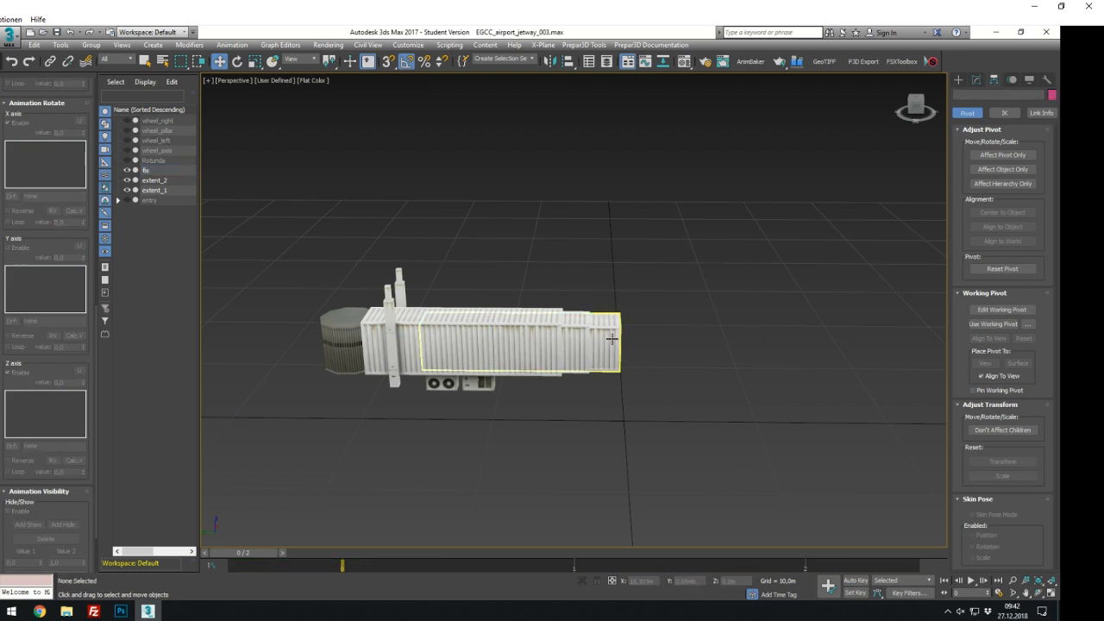
# Check where the fix, extent_1 and extent_2 tunnel sections overlap by selecting each in turn
pyautogui.click(595, 351)
pyautogui.scroll(2, 595, 351)
pyautogui.click(575, 324)
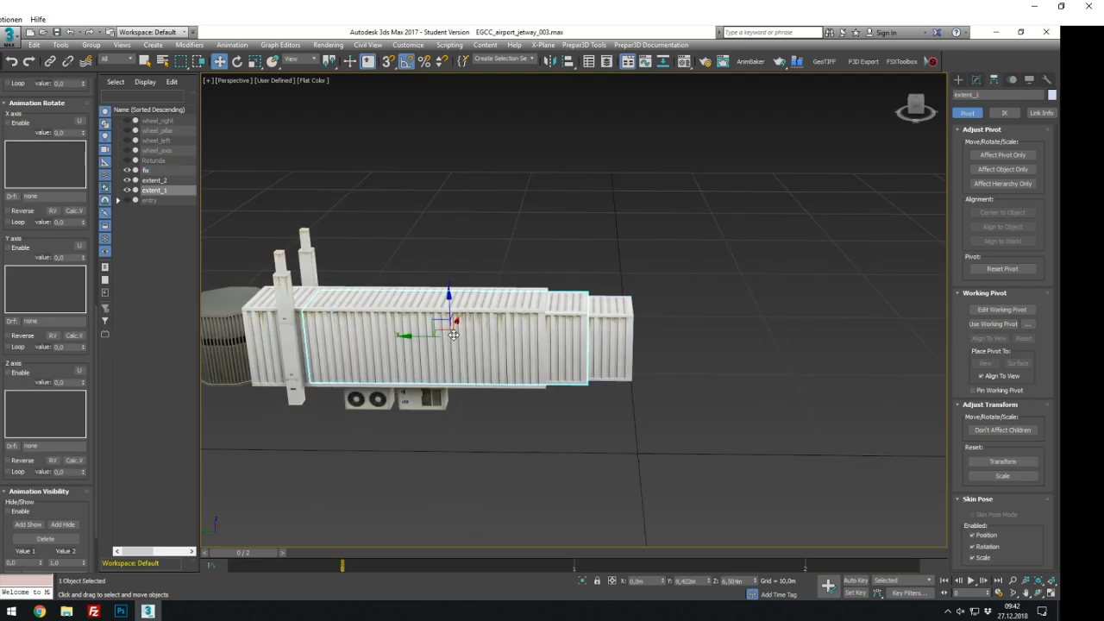
pyautogui.click(492, 346)
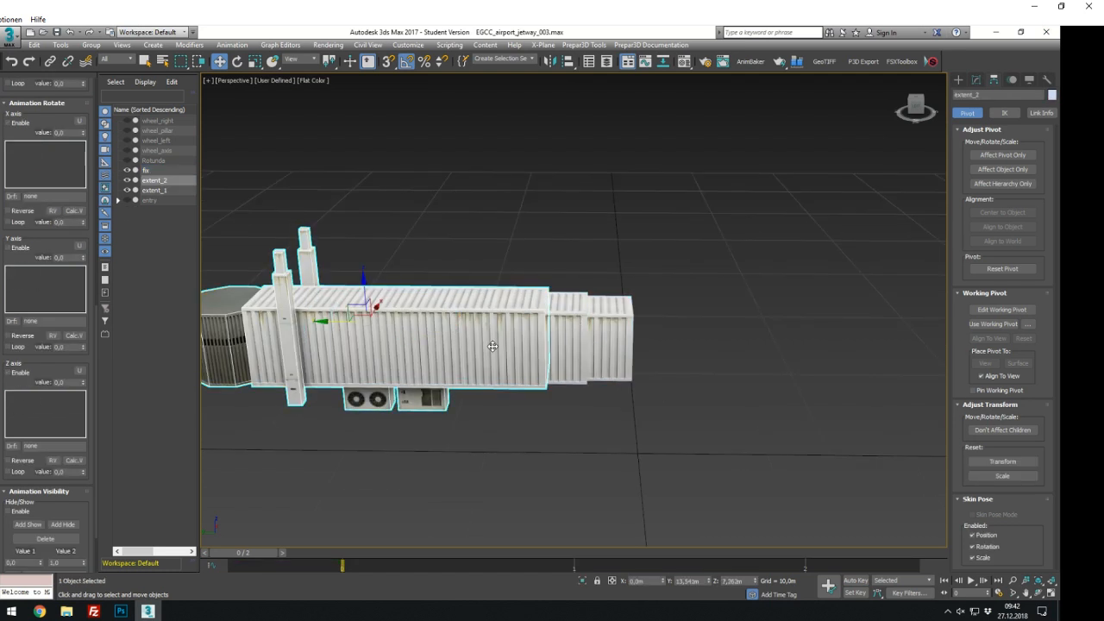
# Hide extent_2 so only fix and extent_1 are shown, and select extent_1
pyautogui.click(127, 180)
pyautogui.moveTo(468, 432); pyautogui.dragTo(543, 439, button='middle')
pyautogui.click(596, 473)
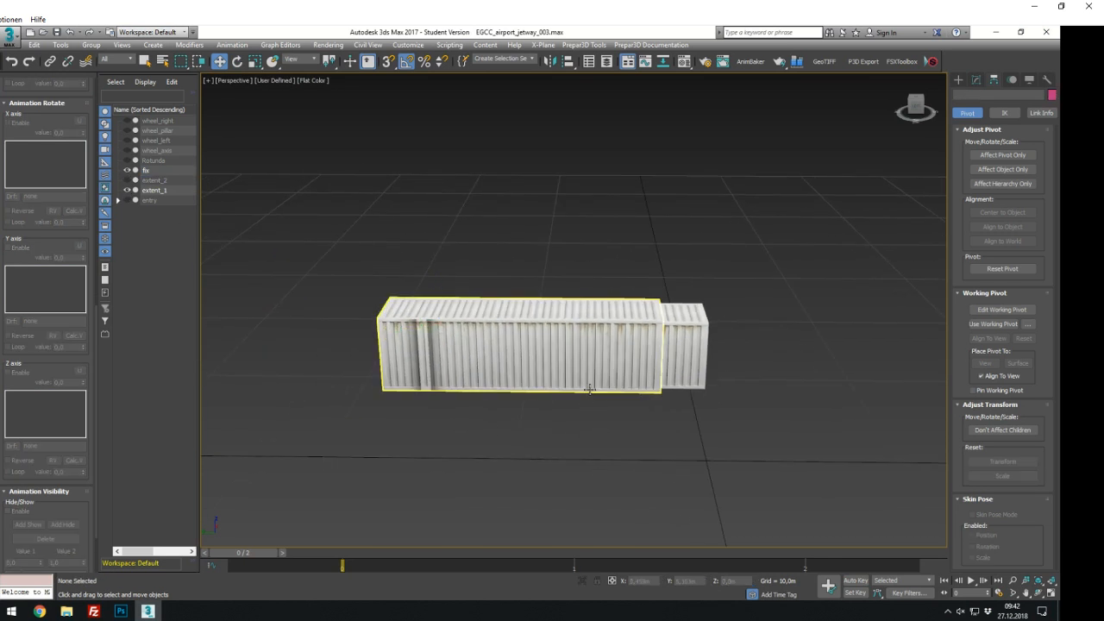
pyautogui.click(589, 388)
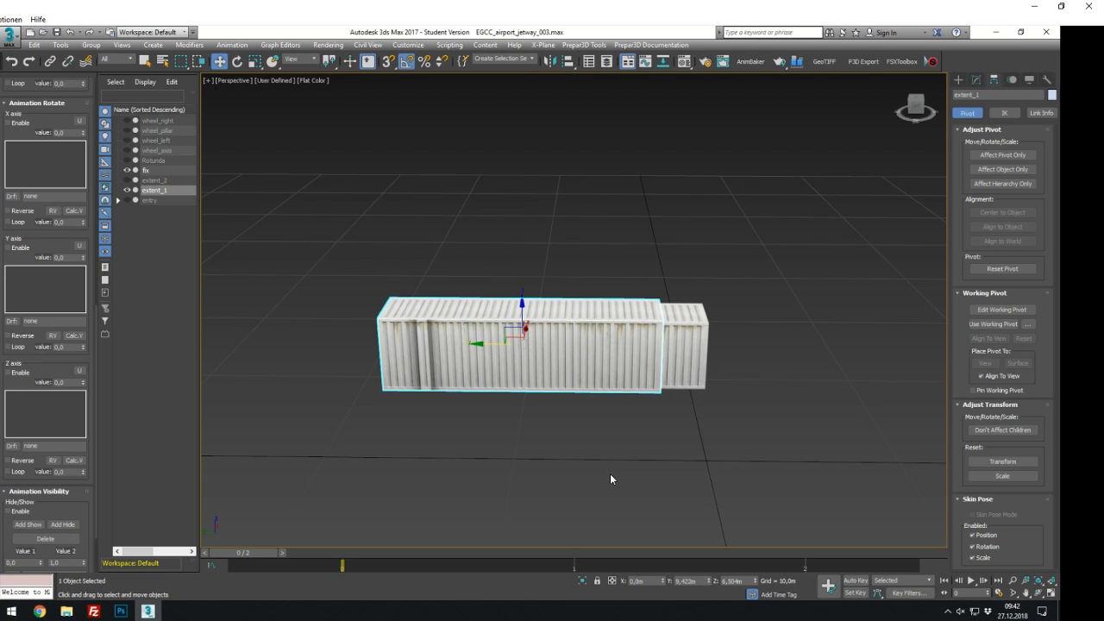
pyautogui.click(739, 375)
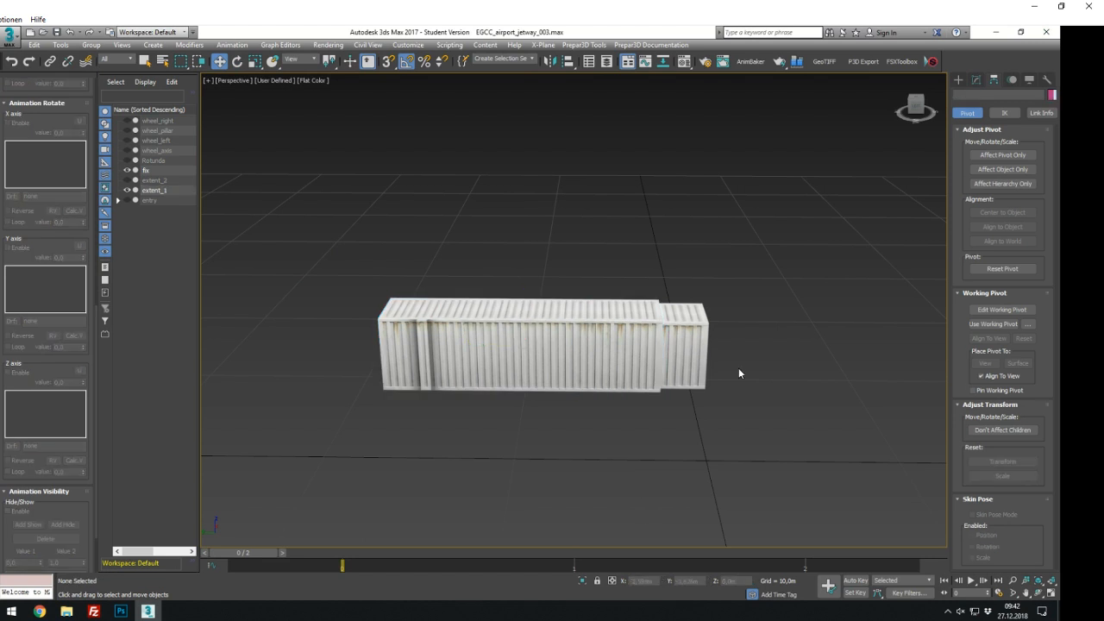
pyautogui.click(535, 379)
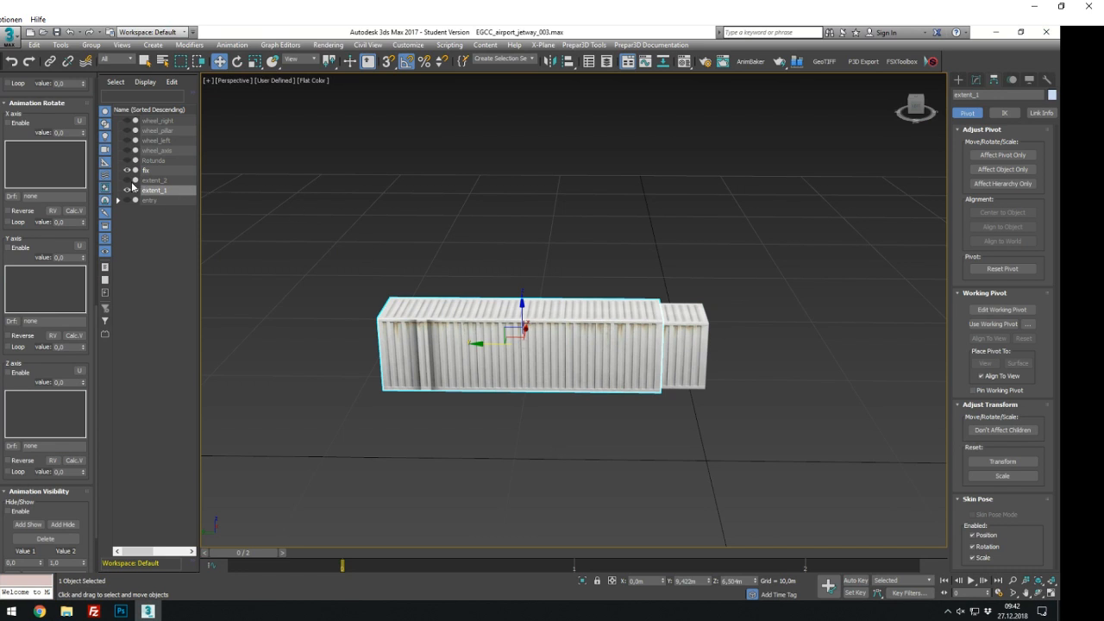
pyautogui.click(127, 180)
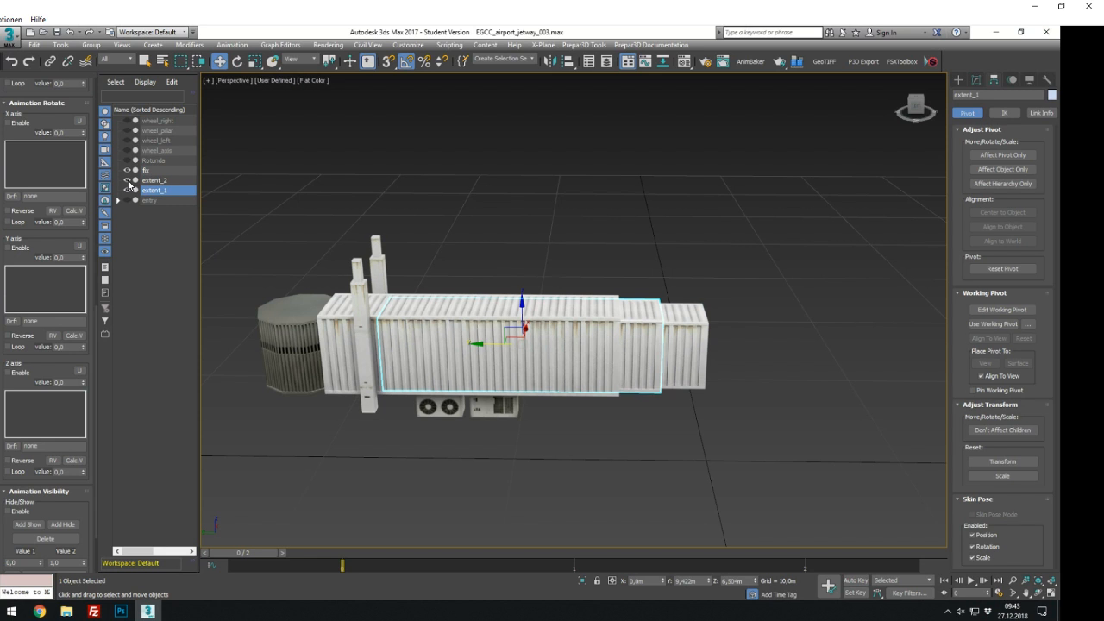
pyautogui.click(127, 180)
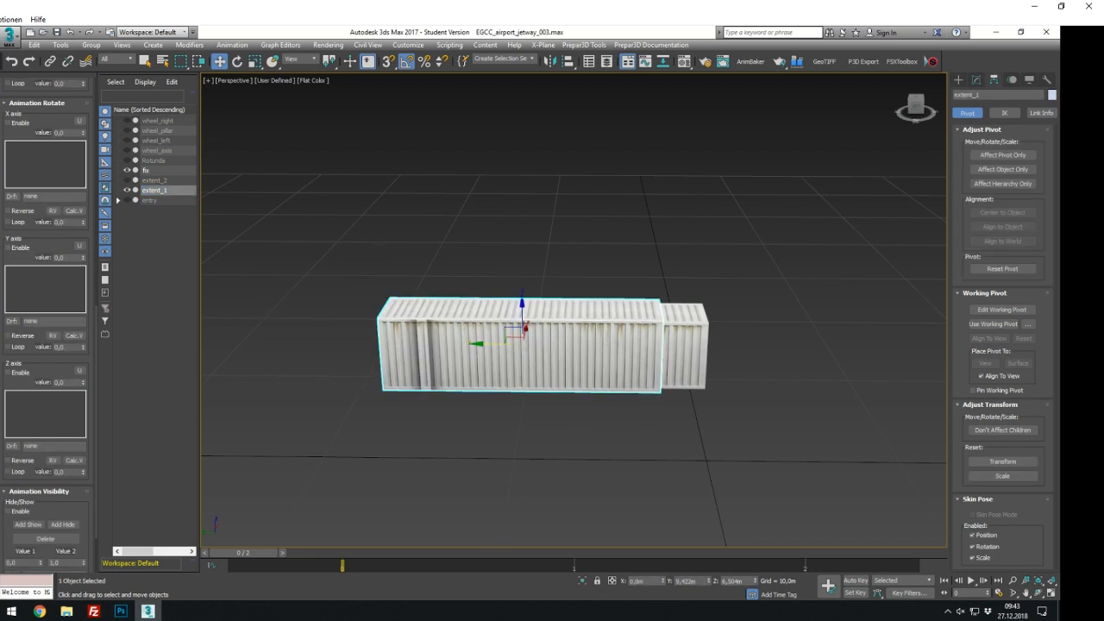
# Switch transform entry to offset mode, compare extent_1 with the fix section at frame 1, and return to frame 0 with Auto Key off
pyautogui.click(855, 580)
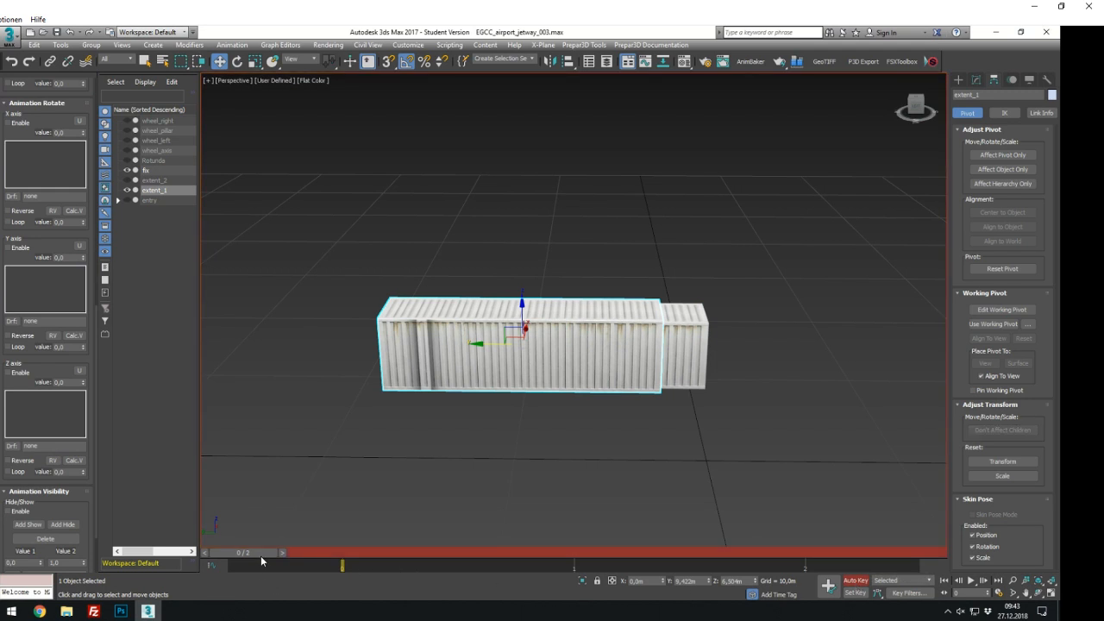
pyautogui.click(612, 581)
pyautogui.moveTo(259, 555); pyautogui.dragTo(532, 556)
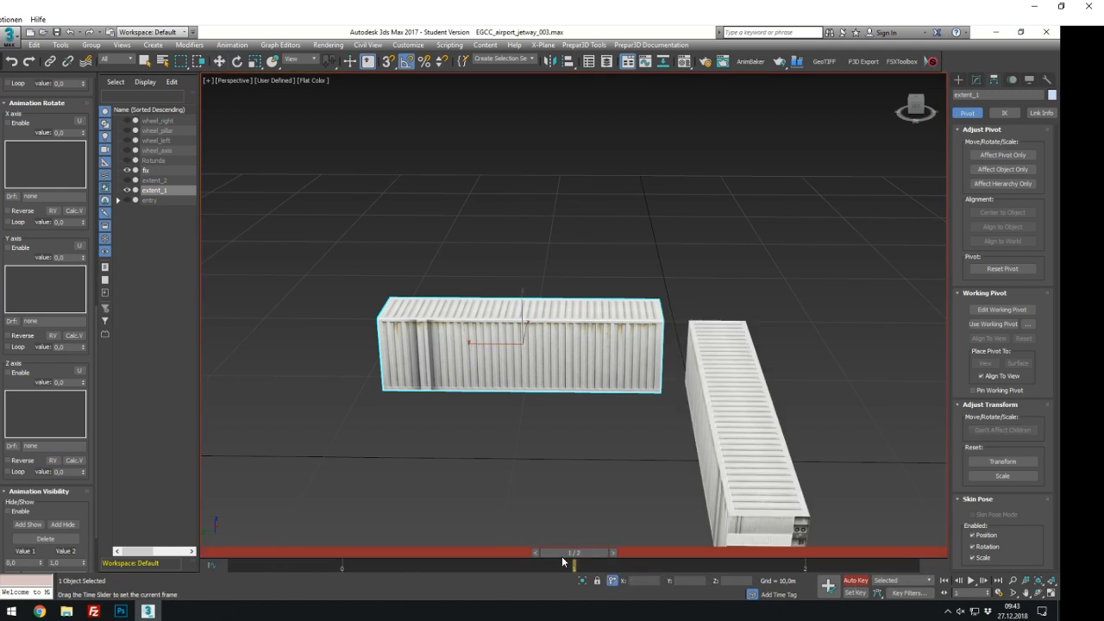
pyautogui.press('w')
pyautogui.scroll(-3, 579, 463)
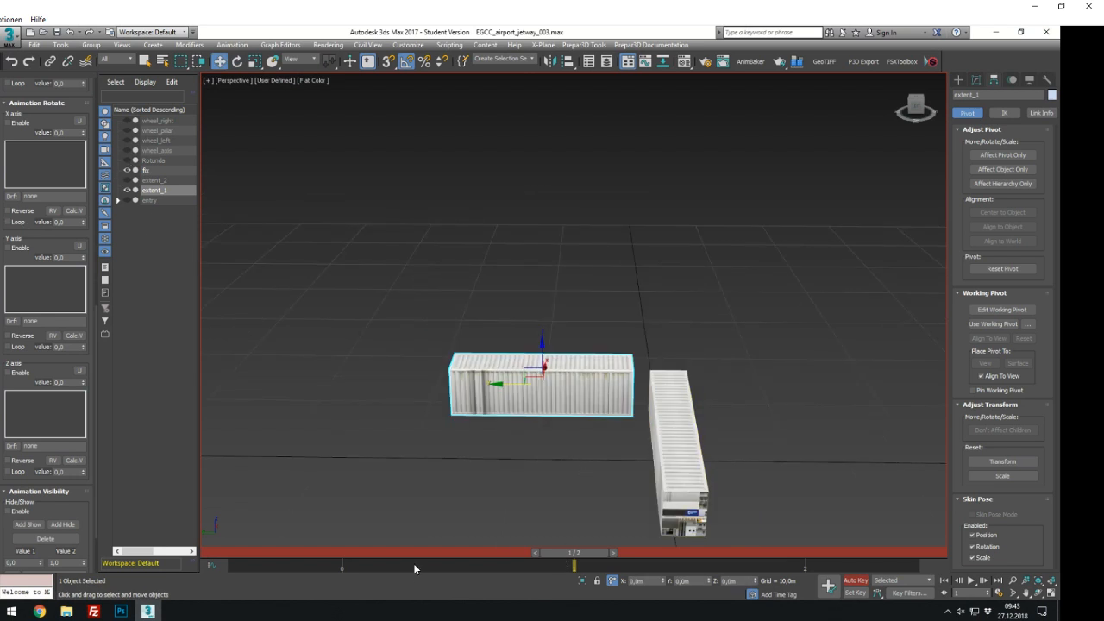
pyautogui.moveTo(571, 550); pyautogui.dragTo(525, 550)
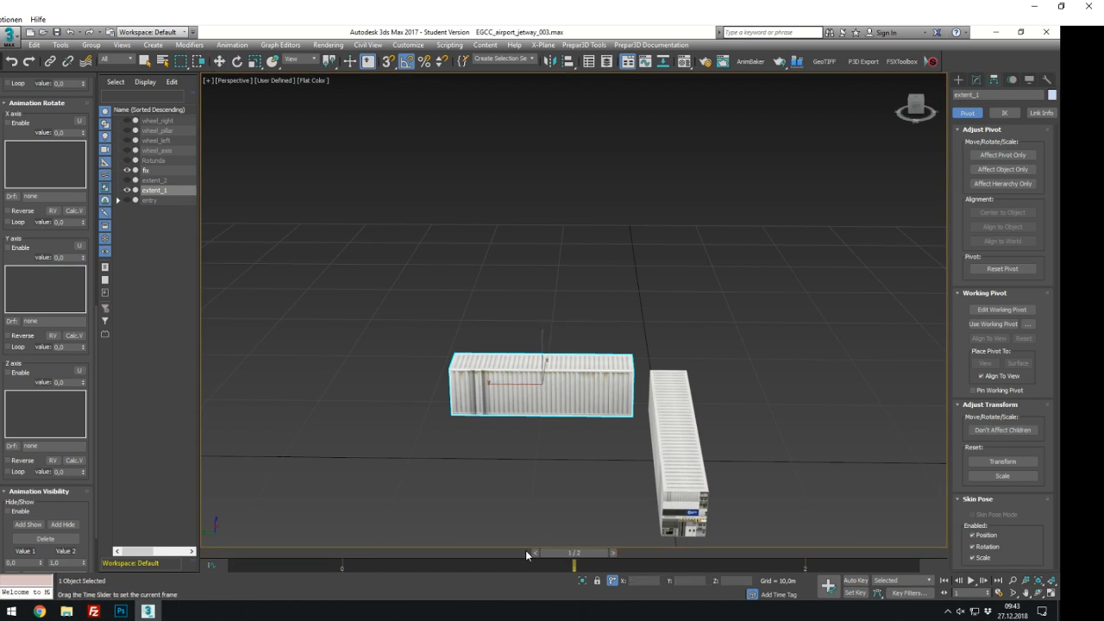
pyautogui.moveTo(406, 554); pyautogui.dragTo(260, 553)
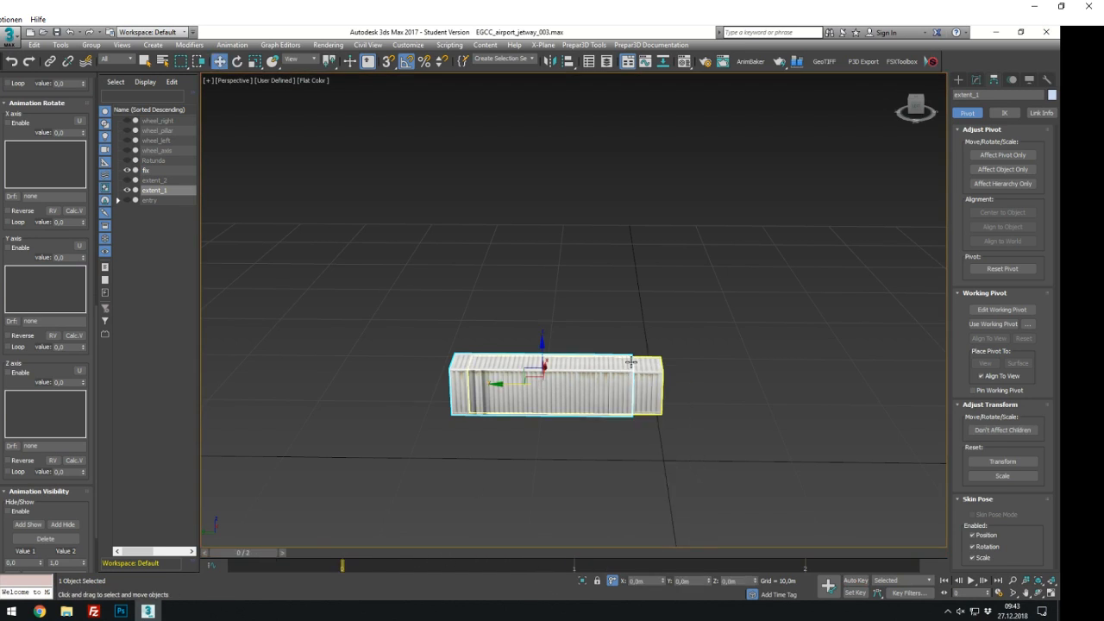
# Show extent_2 and make both extent_1 and extent_2 children of the fix section
pyautogui.click(127, 179)
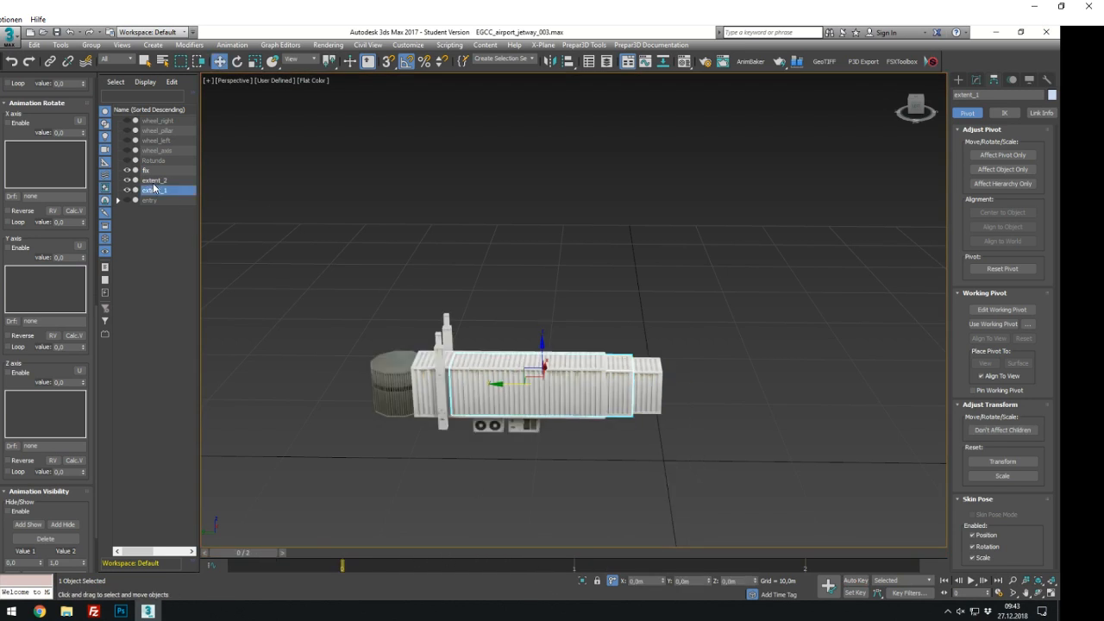
pyautogui.keyDown('ctrl'); pyautogui.click(155, 180); pyautogui.keyUp('ctrl')
pyautogui.moveTo(155, 179); pyautogui.dragTo(148, 172)
pyautogui.press('q')
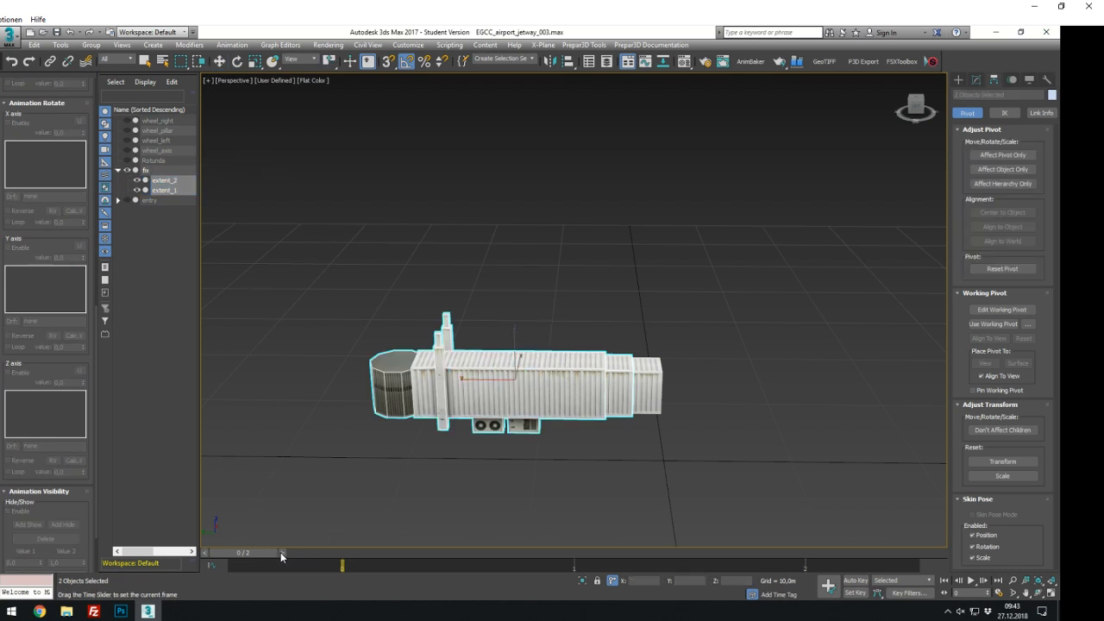
# Go to frame 1, switch the reference coordinate system to Local, clear the selection and expand fix's children in the scene list
pyautogui.moveTo(366, 557); pyautogui.dragTo(483, 558)
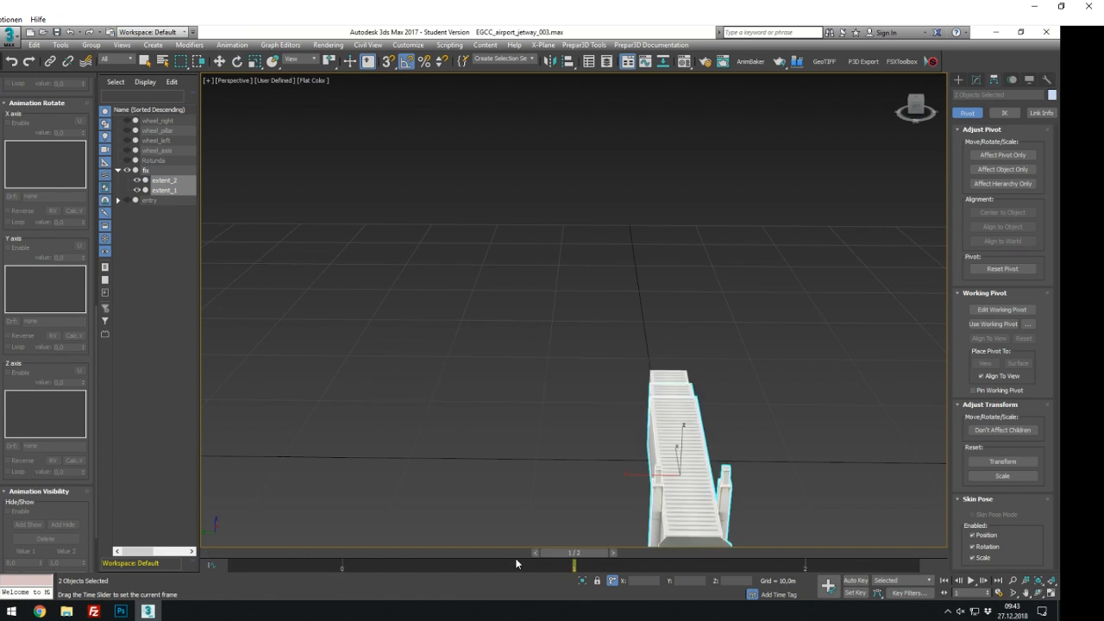
pyautogui.press('w')
pyautogui.scroll(-2, 574, 438)
pyautogui.keyDown('alt'); pyautogui.moveTo(710, 442); pyautogui.dragTo(631, 441, button='middle'); pyautogui.keyUp('alt')
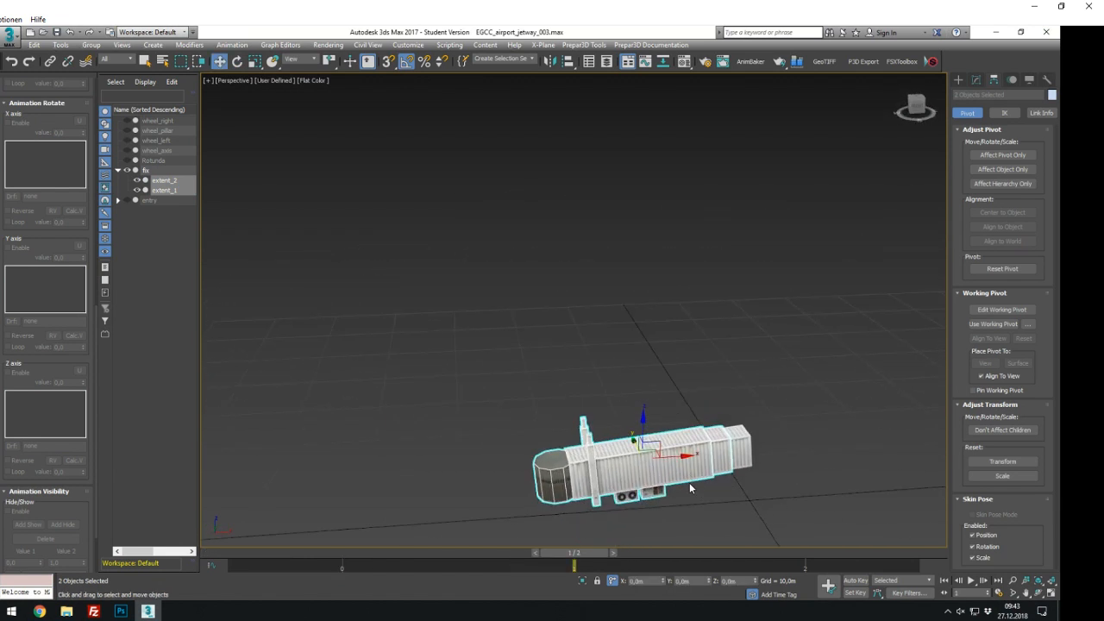
pyautogui.scroll(3, 645, 430)
pyautogui.moveTo(692, 486); pyautogui.dragTo(616, 442, button='middle')
pyautogui.scroll(3, 645, 430)
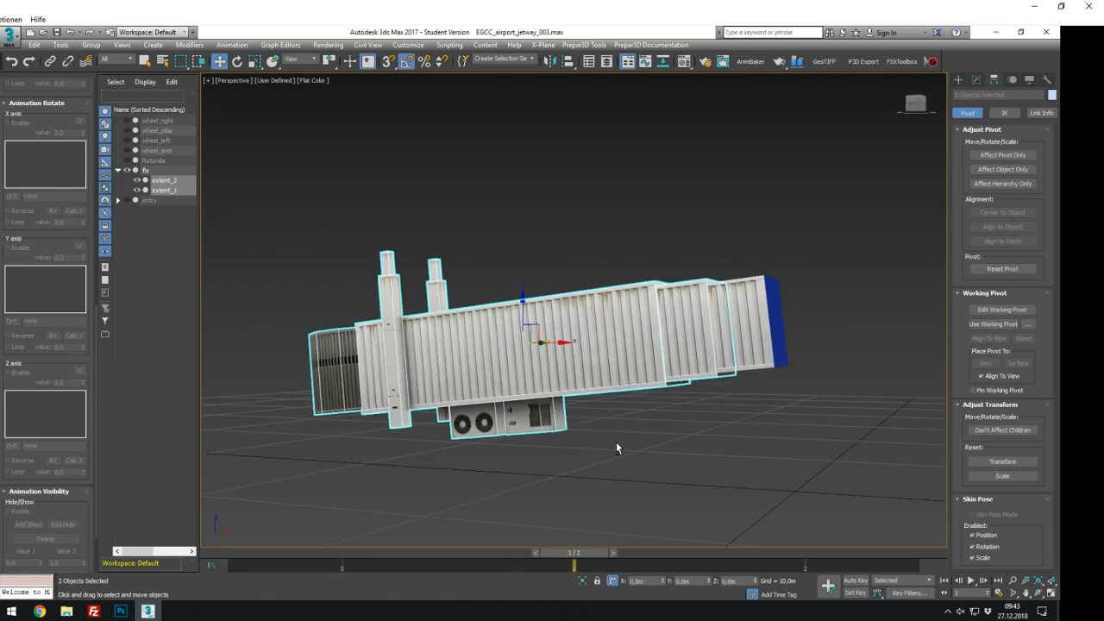
pyautogui.click(292, 61)
pyautogui.click(302, 103)
pyautogui.keyDown('alt'); pyautogui.moveTo(526, 536); pyautogui.dragTo(563, 536, button='middle'); pyautogui.keyUp('alt')
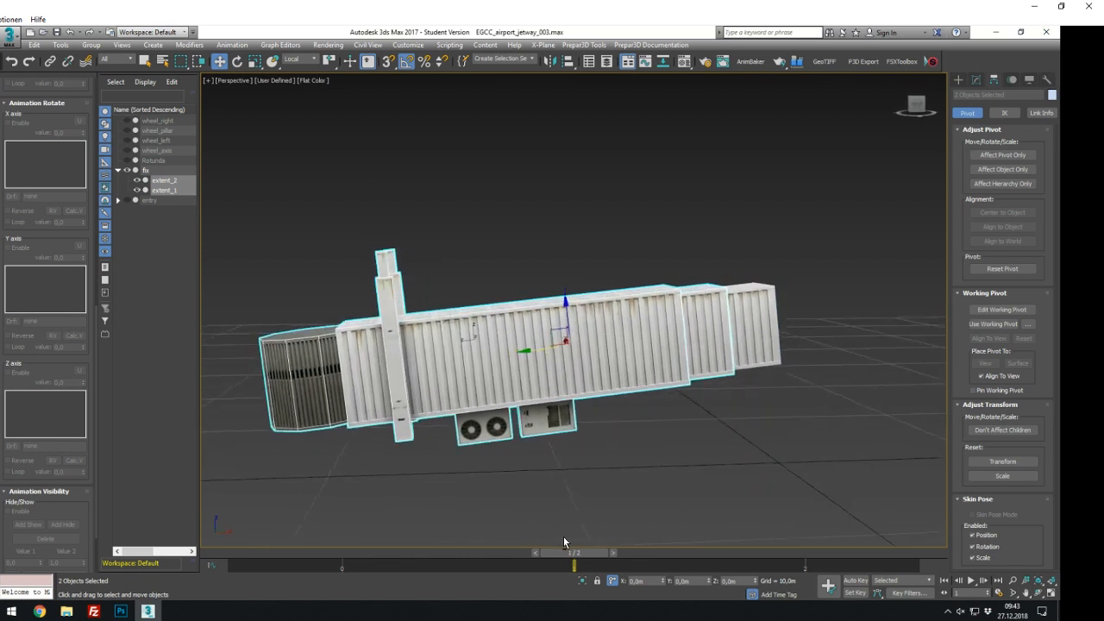
pyautogui.click(563, 541)
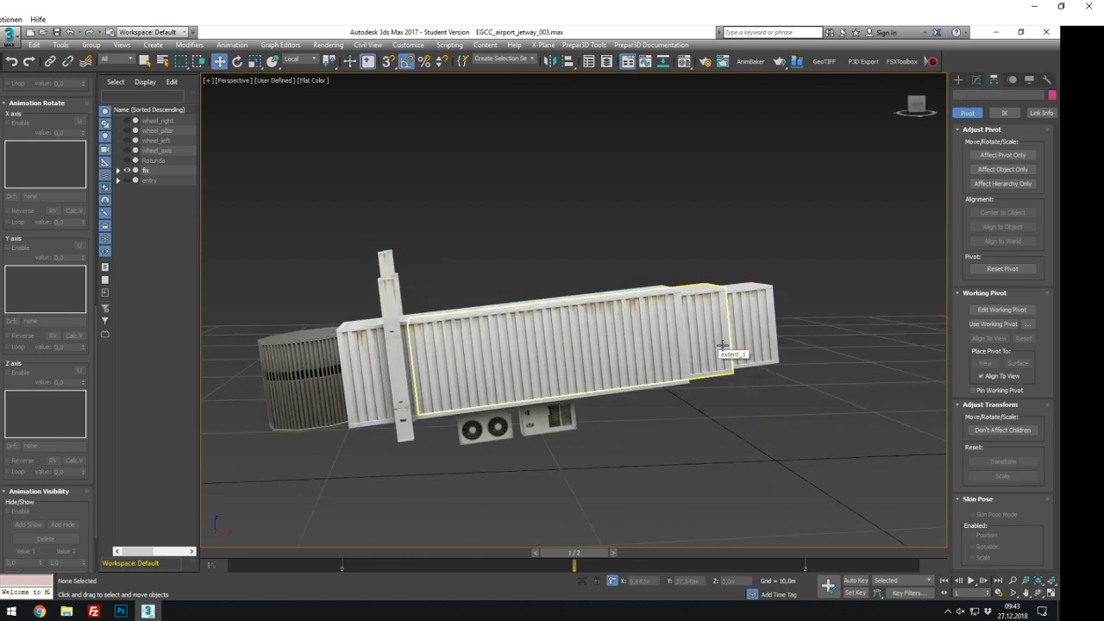
pyautogui.click(118, 171)
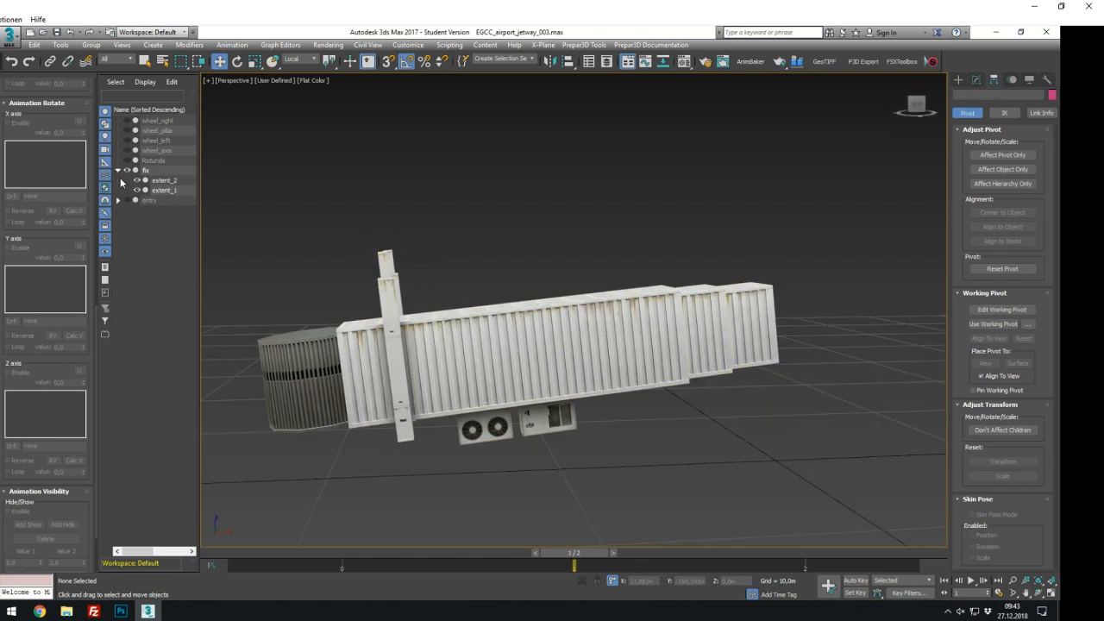
# Hide extent_2 and keyframe extent_1 at frame 1 with a 5 m offset along its local Y axis
pyautogui.click(138, 180)
pyautogui.click(169, 190)
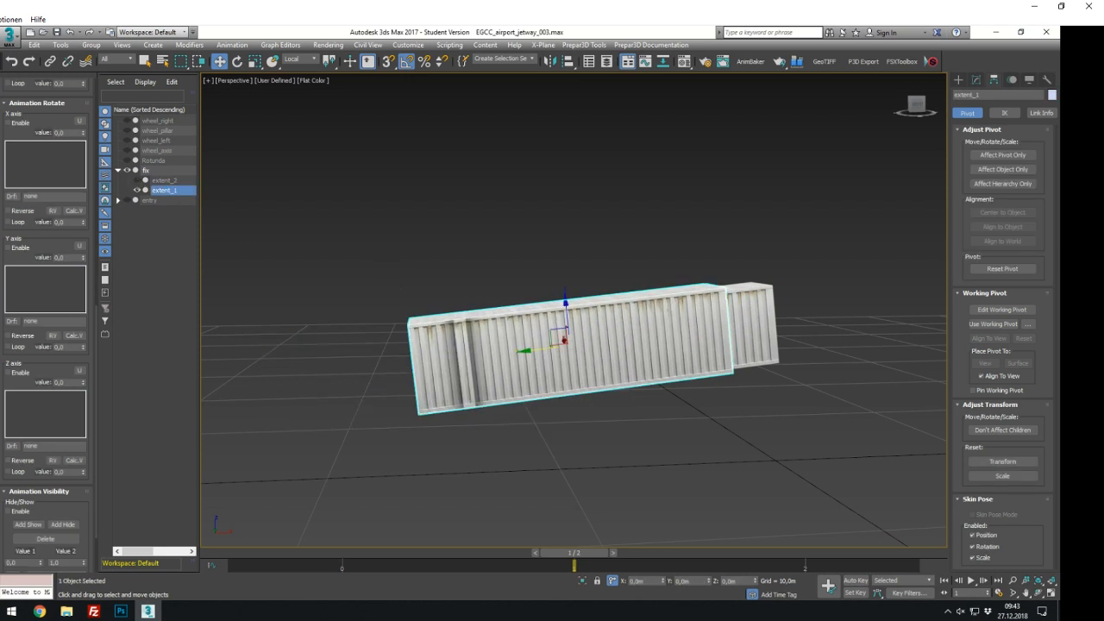
pyautogui.click(856, 580)
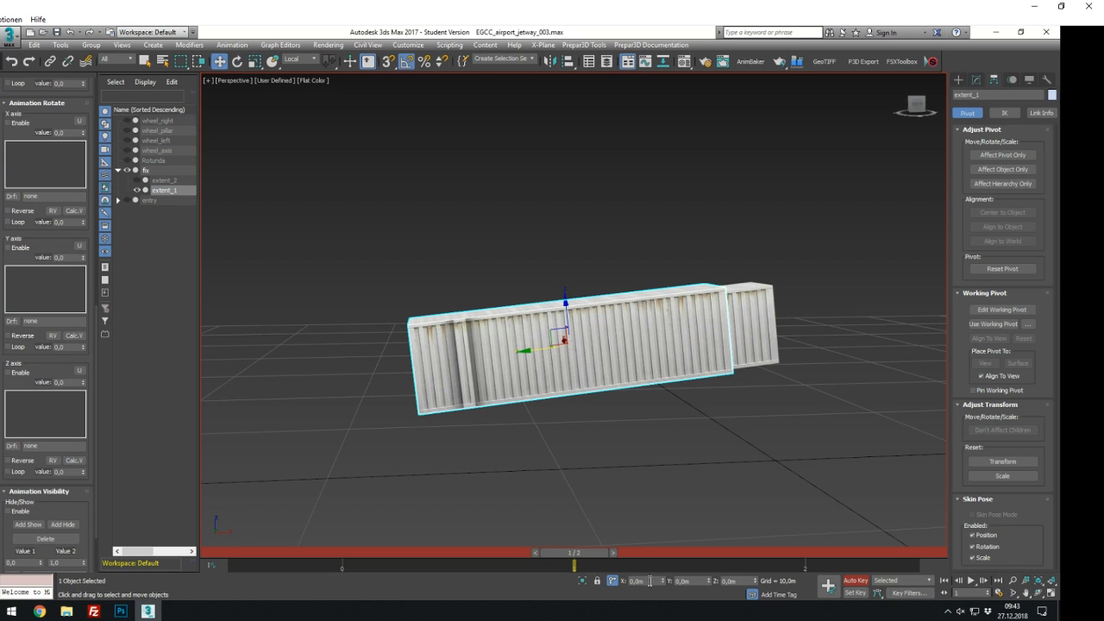
pyautogui.click(683, 581)
pyautogui.write('5')
pyautogui.press('Return')
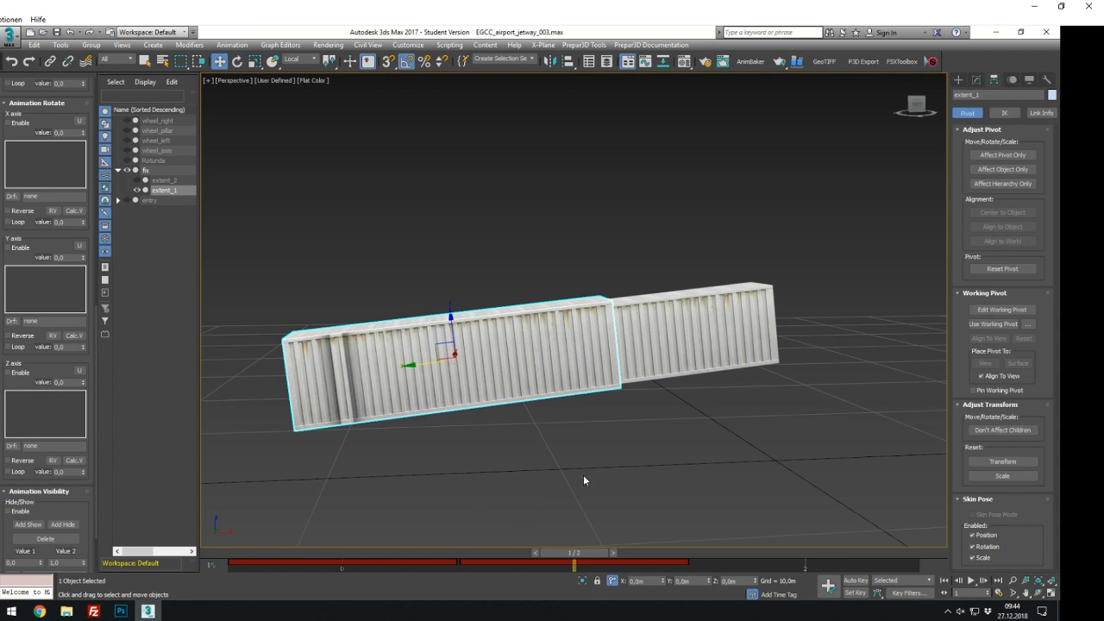
# Show extent_2 and keyframe it at frame 1 with a 5 m offset along local Y, ending with Auto Key off
pyautogui.click(136, 180)
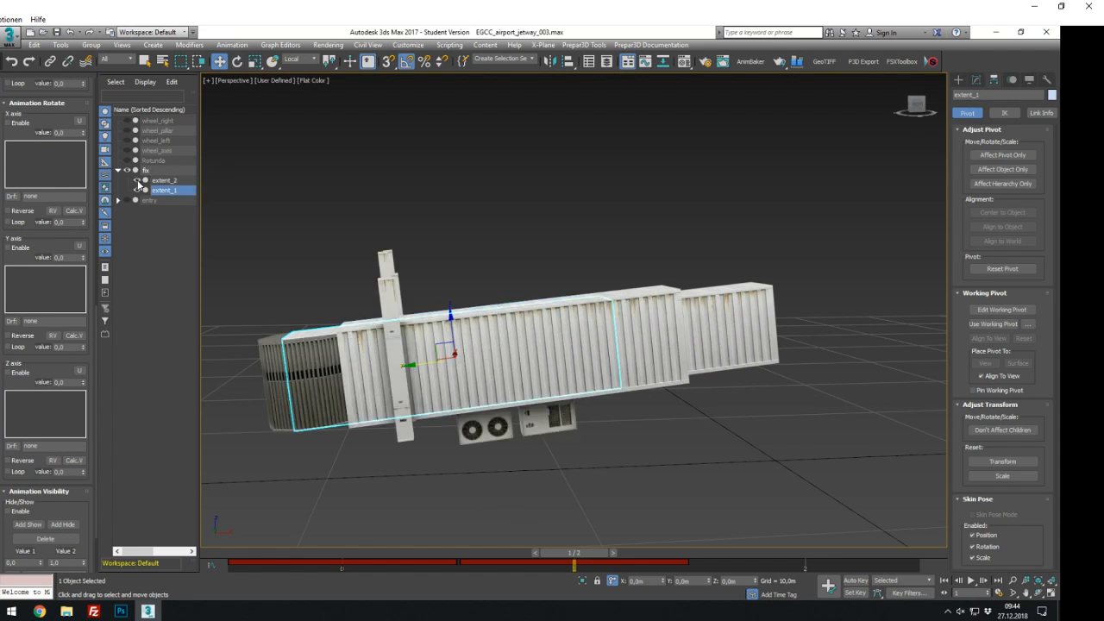
pyautogui.click(636, 313)
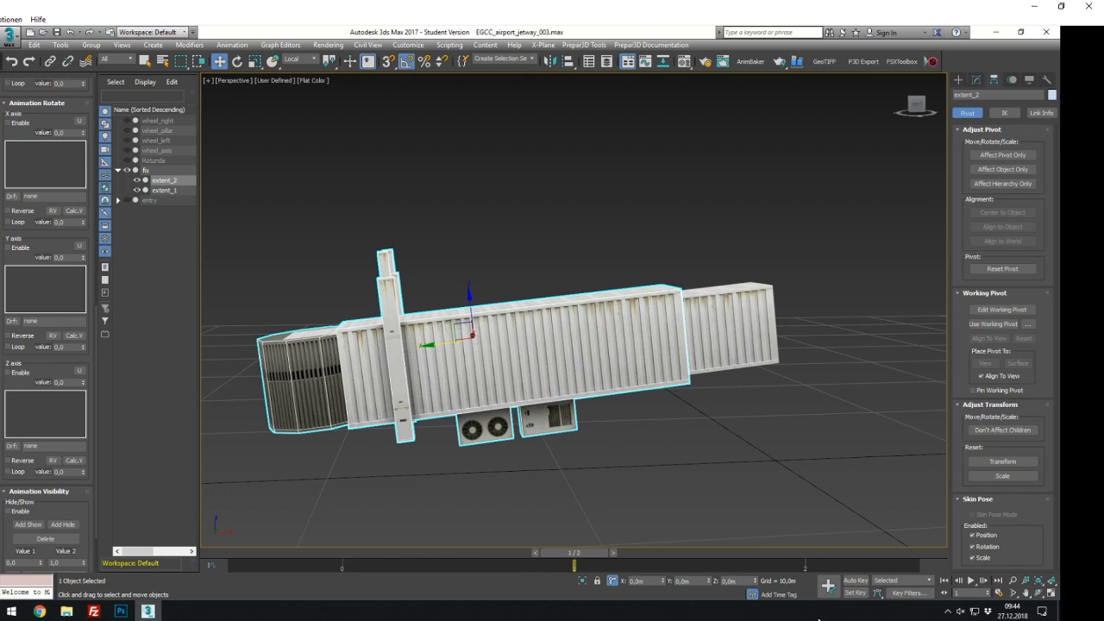
pyautogui.click(856, 580)
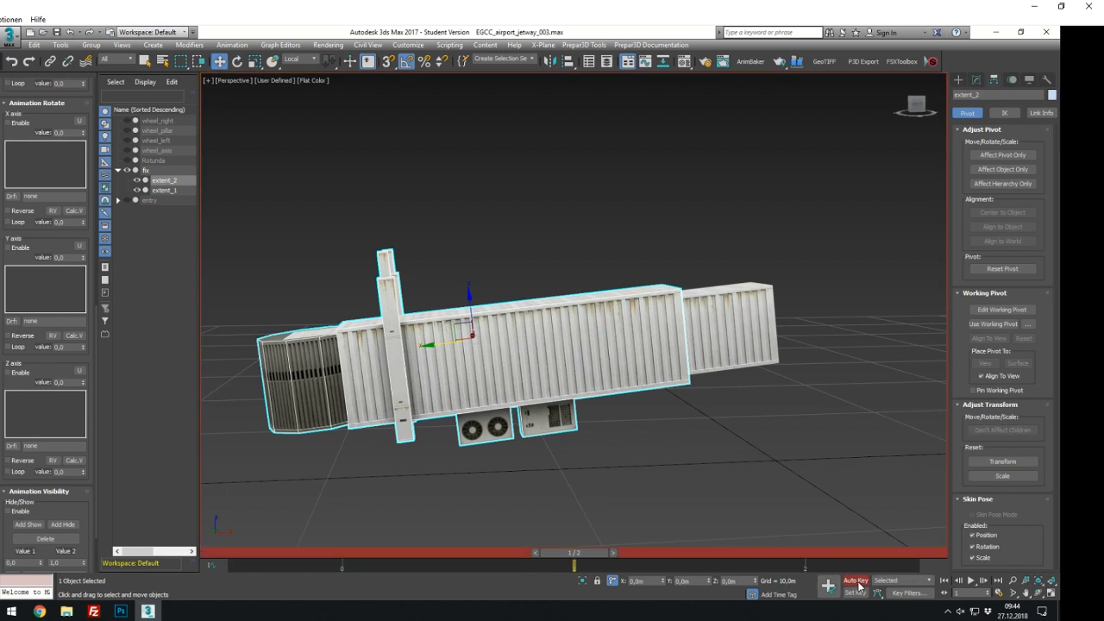
pyautogui.click(685, 581)
pyautogui.write('5')
pyautogui.press('Return')
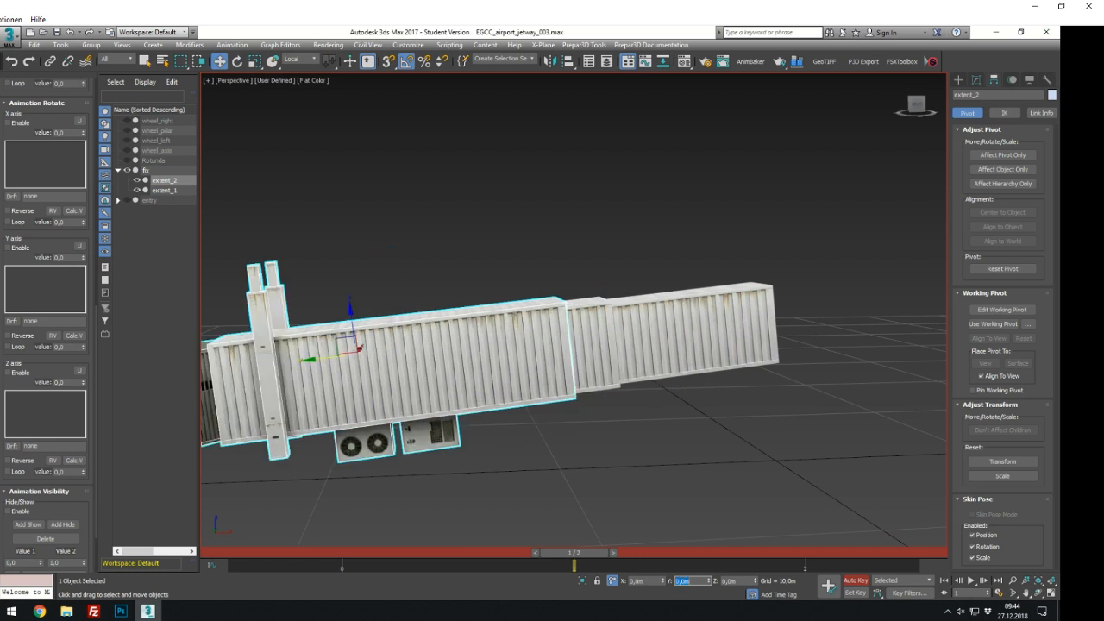
pyautogui.click(856, 580)
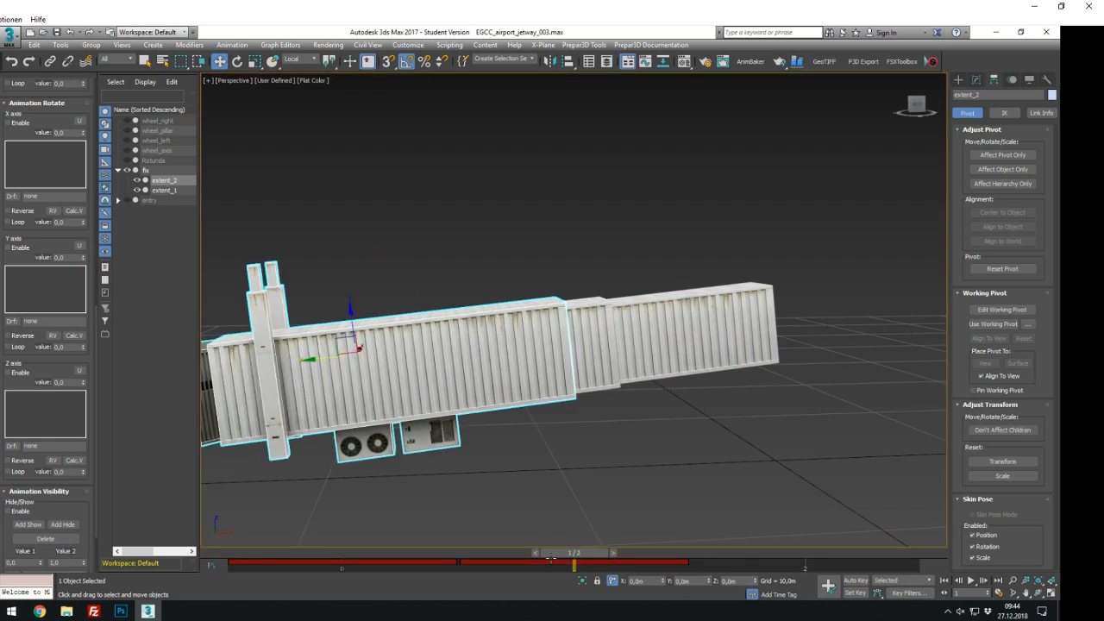
# Enable translation animation for extent_1 and set the value of its frame 1 key to 10
pyautogui.moveTo(573, 556); pyautogui.dragTo(446, 556)
pyautogui.press('w')
pyautogui.click(598, 330)
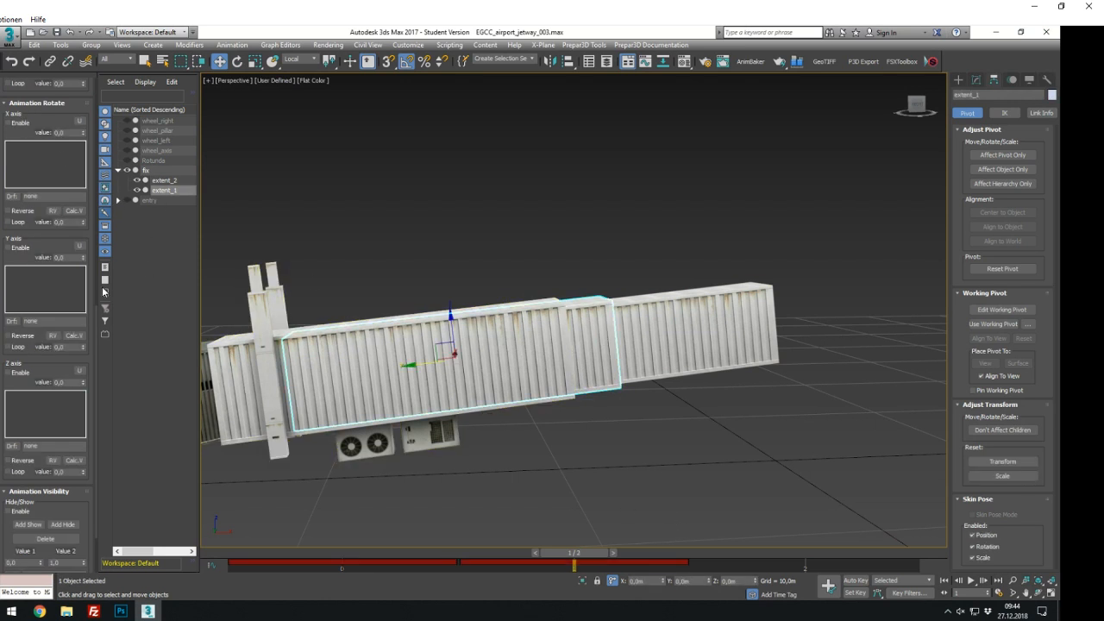
pyautogui.moveTo(96, 328); pyautogui.dragTo(90, 216)
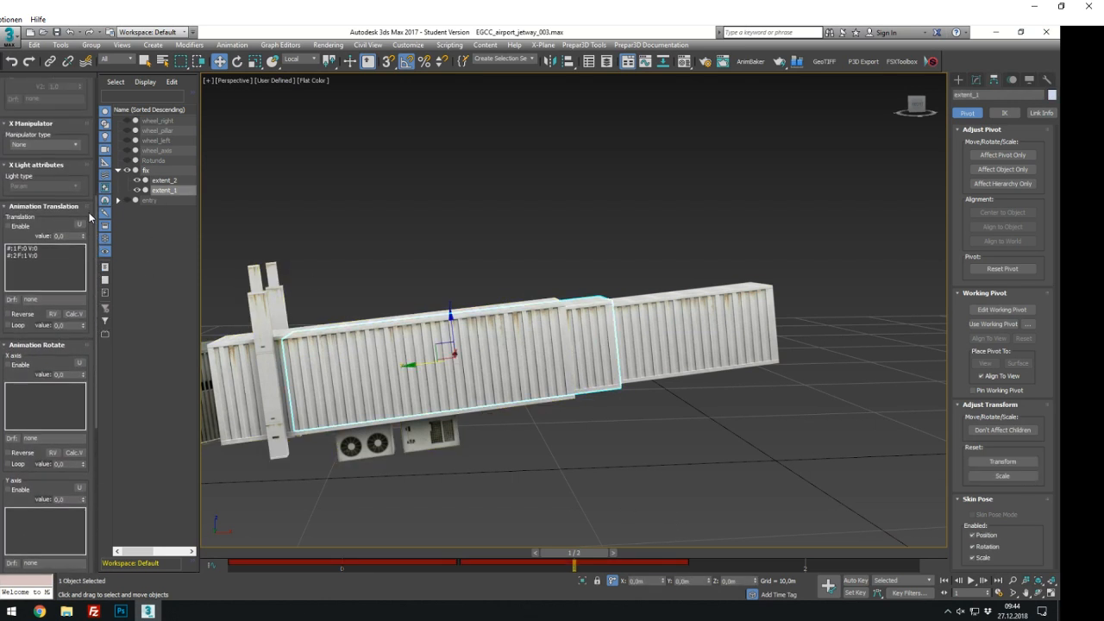
pyautogui.click(22, 227)
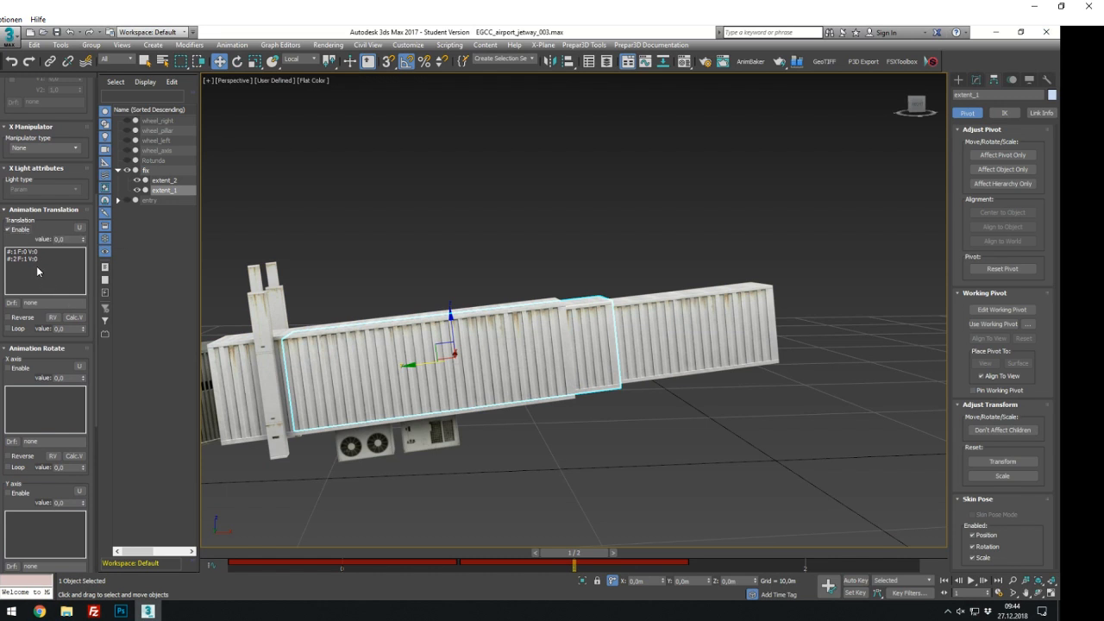
pyautogui.click(36, 259)
pyautogui.click(69, 240)
pyautogui.write('10')
pyautogui.press('Return')
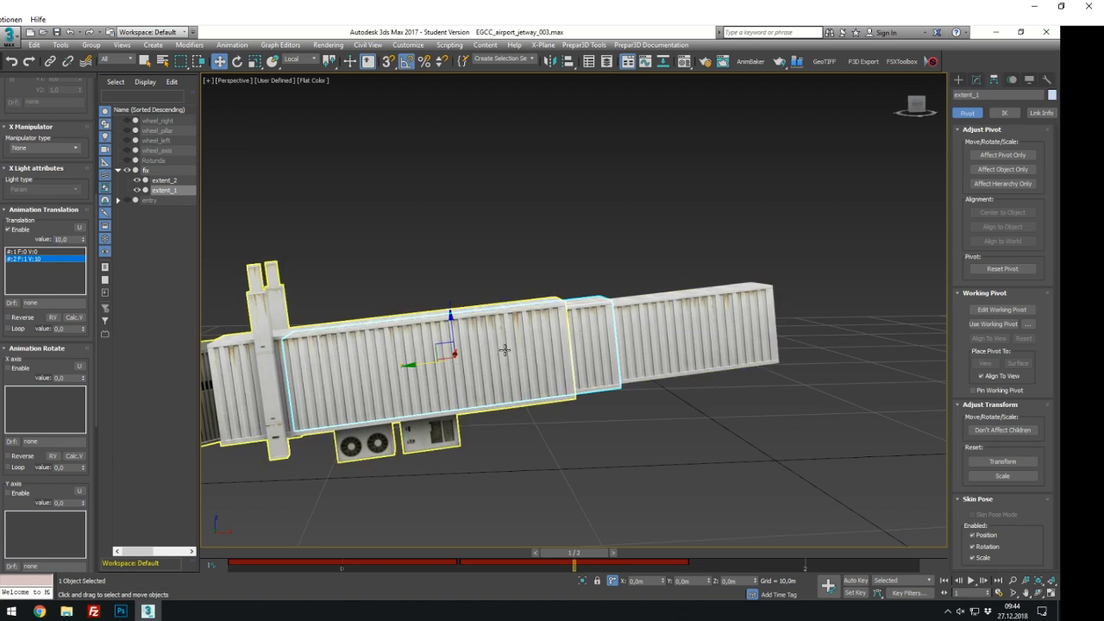
# Try making extent_2 a child of extent_1, deleting all its frame 1 keys and going back to frame 0
pyautogui.click(531, 348)
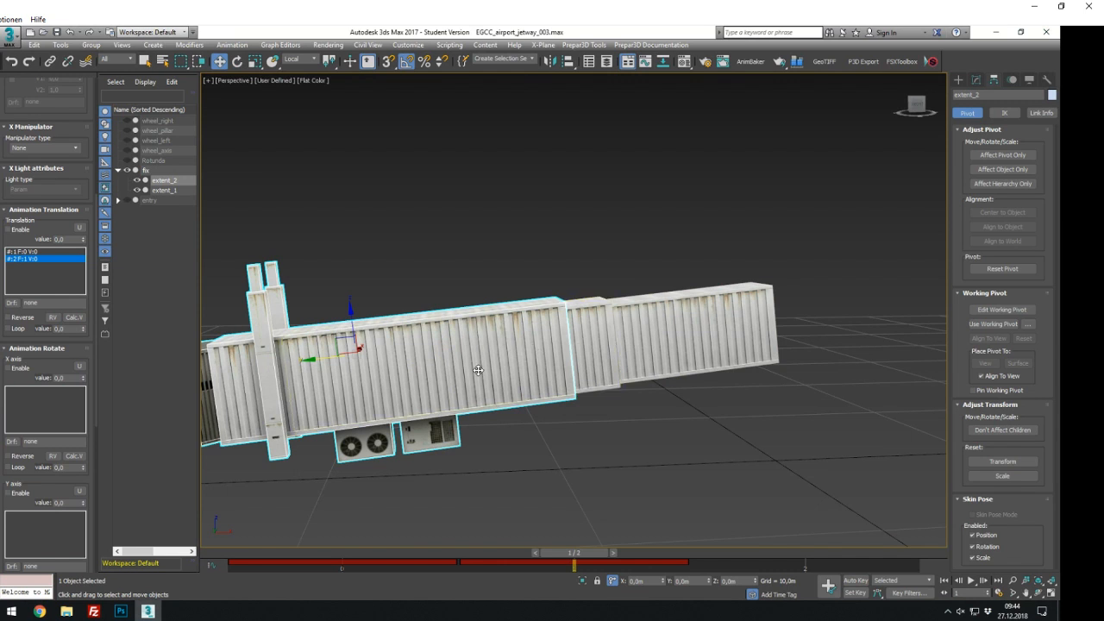
pyautogui.click(596, 346)
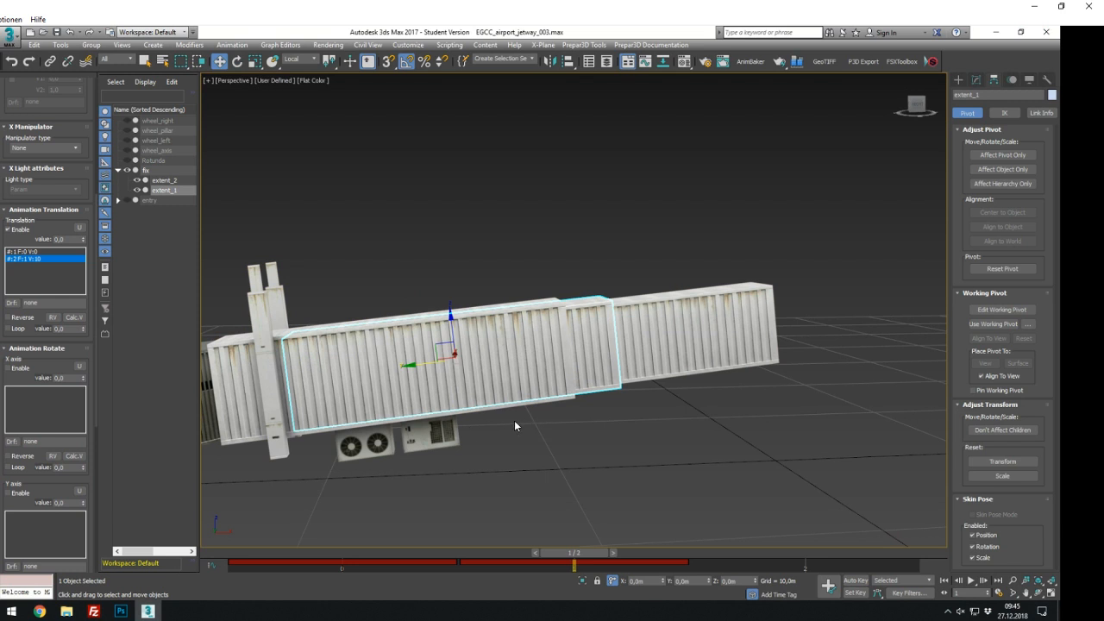
pyautogui.click(508, 374)
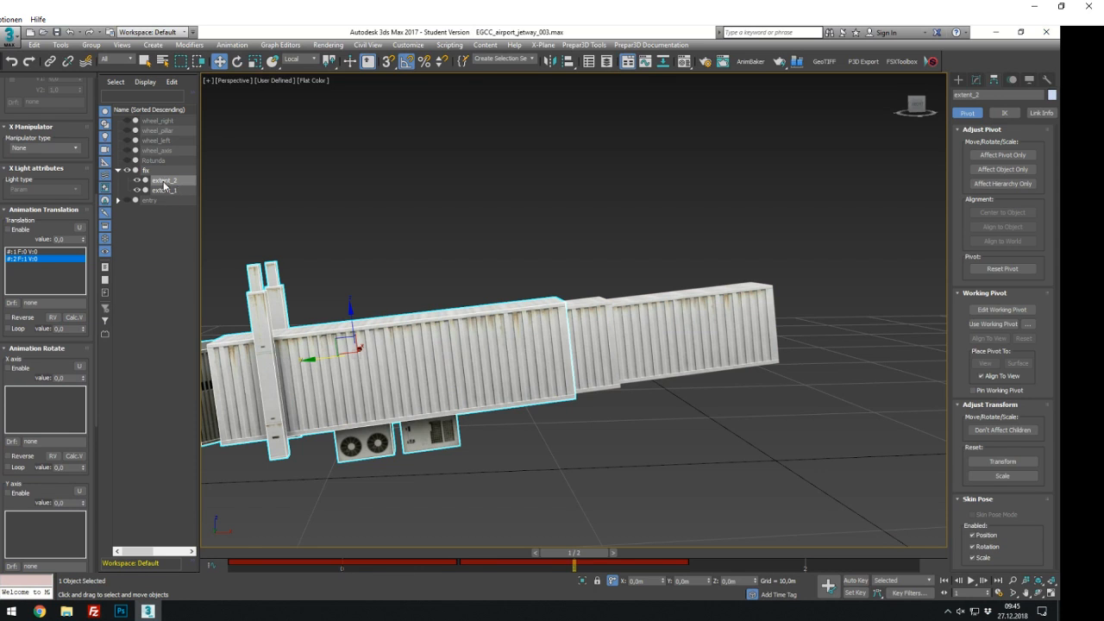
pyautogui.moveTo(164, 184); pyautogui.dragTo(169, 192)
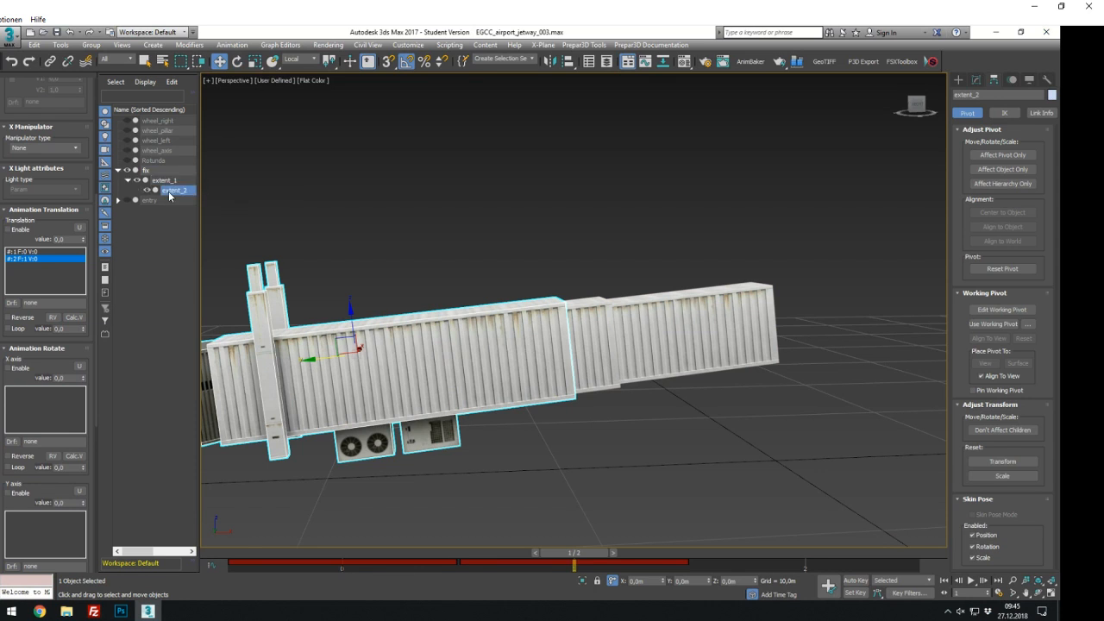
pyautogui.rightClick(622, 565)
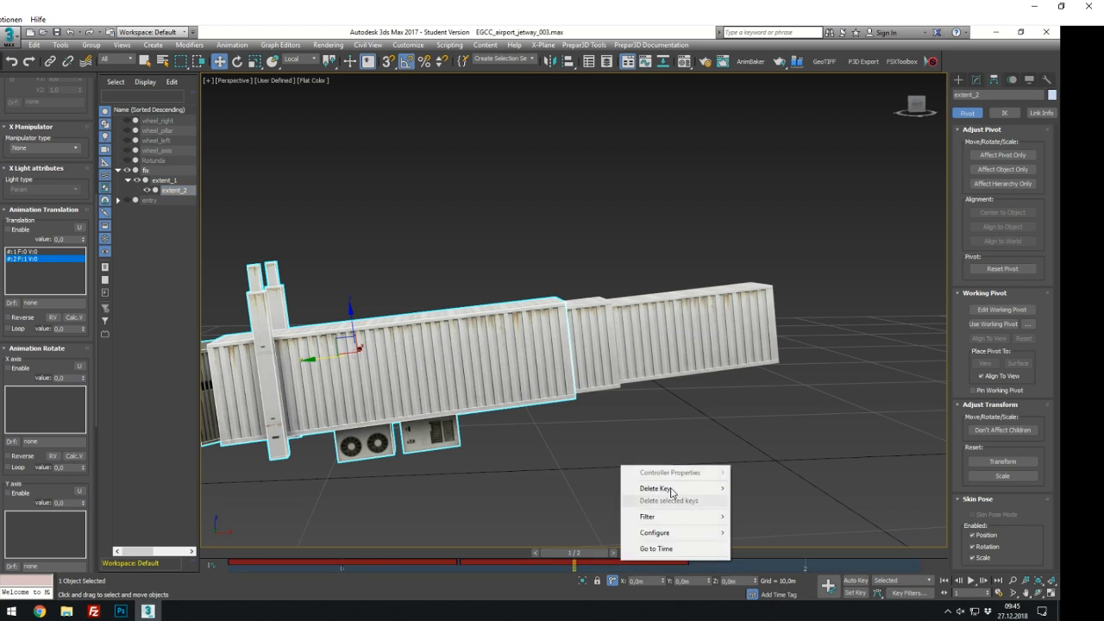
pyautogui.moveTo(662, 488)
pyautogui.click(759, 539)
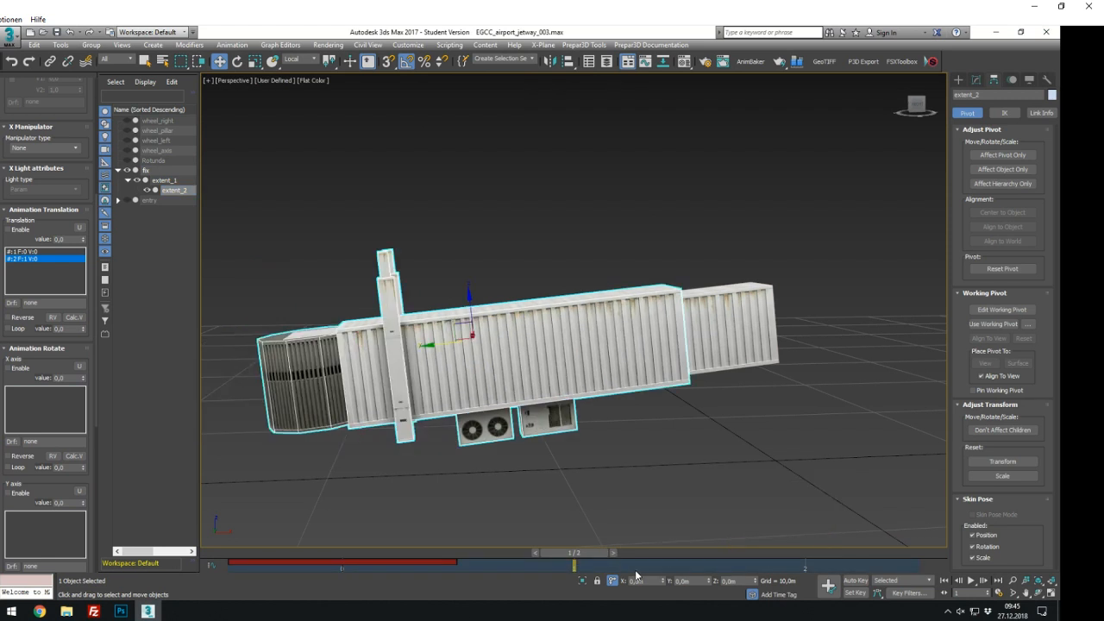
pyautogui.moveTo(578, 551); pyautogui.dragTo(397, 552)
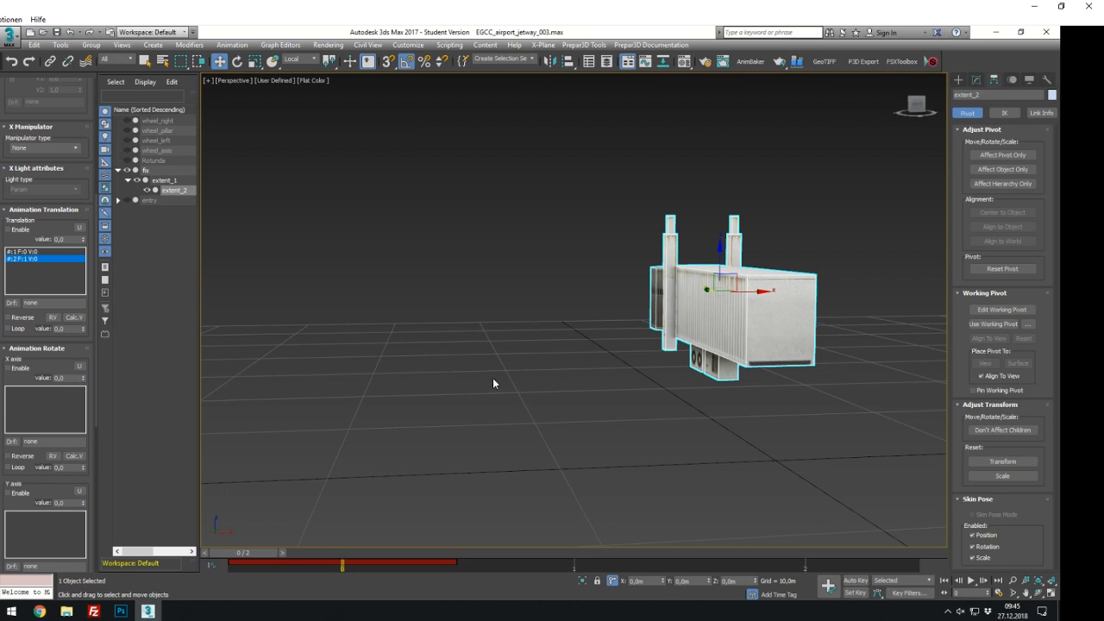
pyautogui.keyDown('alt'); pyautogui.moveTo(484, 387); pyautogui.dragTo(519, 397, button='middle'); pyautogui.keyUp('alt')
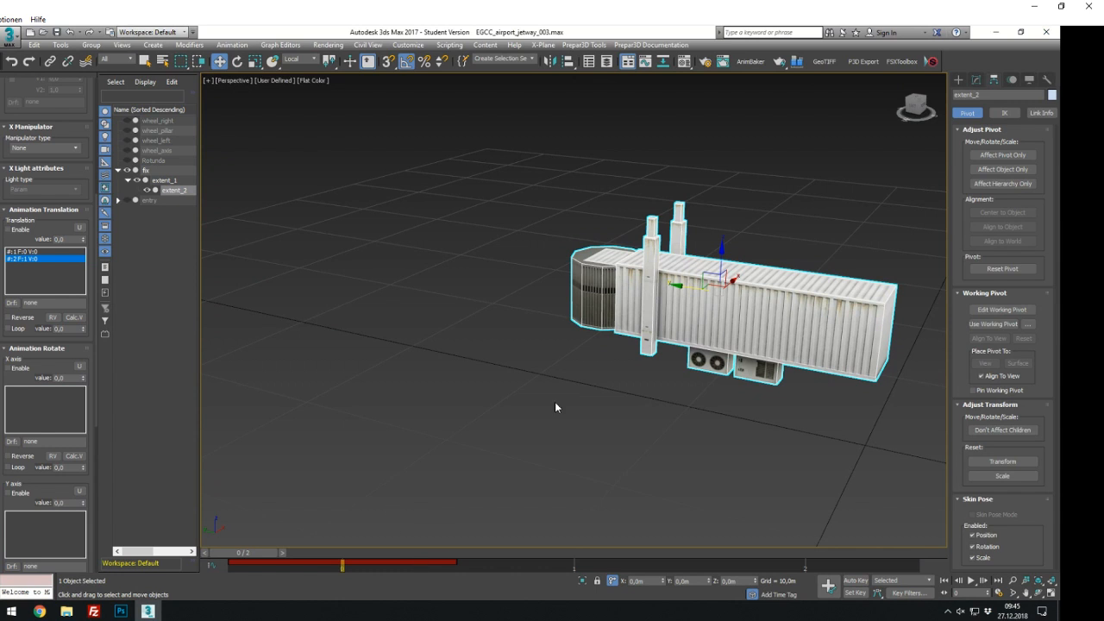
# Undo the key deletion and the relinking so extent_2 is again a direct child of fix
pyautogui.hotkey('ctrl', 'z')
pyautogui.hotkey('ctrl', 'z')
pyautogui.hotkey('ctrl', 'z')
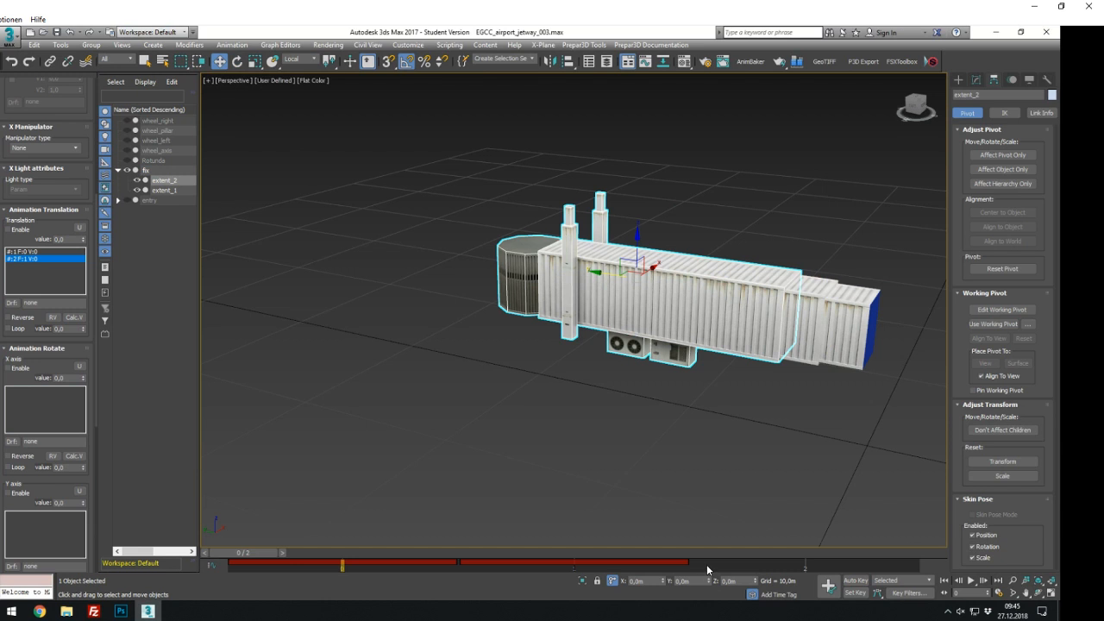
# Delete all of extent_2's keys at frame 0
pyautogui.rightClick(370, 560)
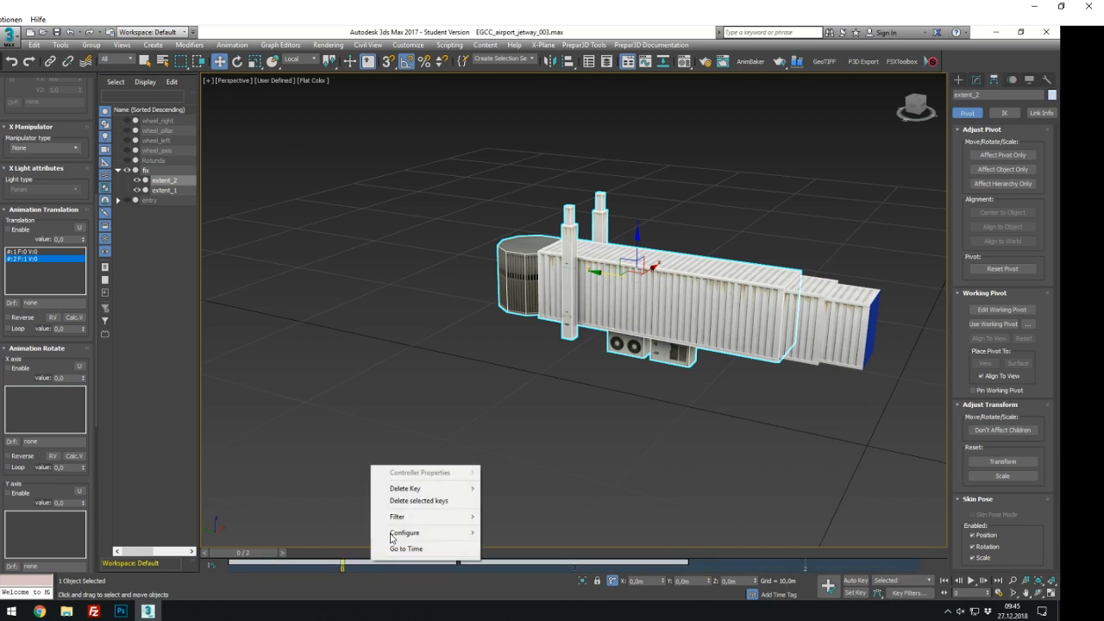
pyautogui.moveTo(405, 498)
pyautogui.click(541, 540)
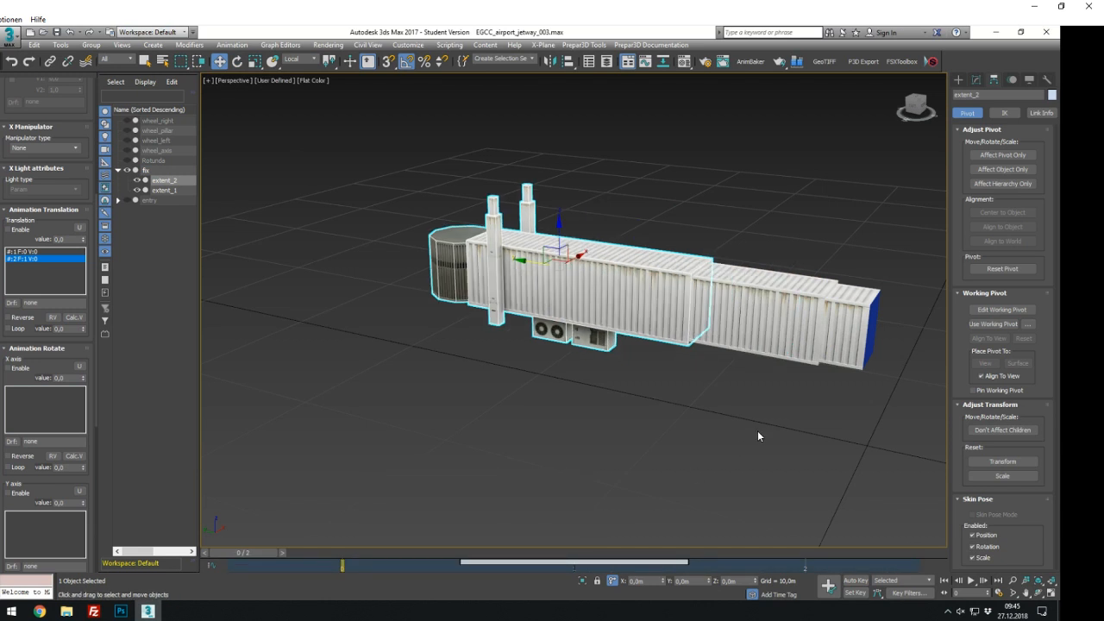
pyautogui.click(736, 408)
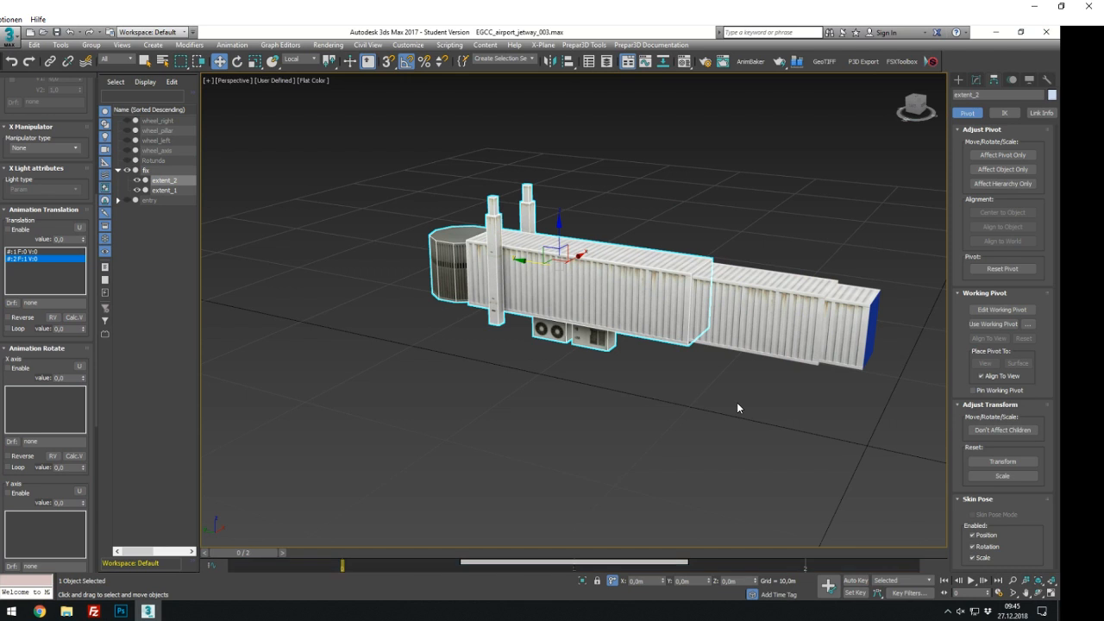
# Try sliding extent_2 about 4 m back toward the fix section along its local Y axis, and undo the move
pyautogui.click(284, 551)
pyautogui.click(316, 553)
pyautogui.press('w')
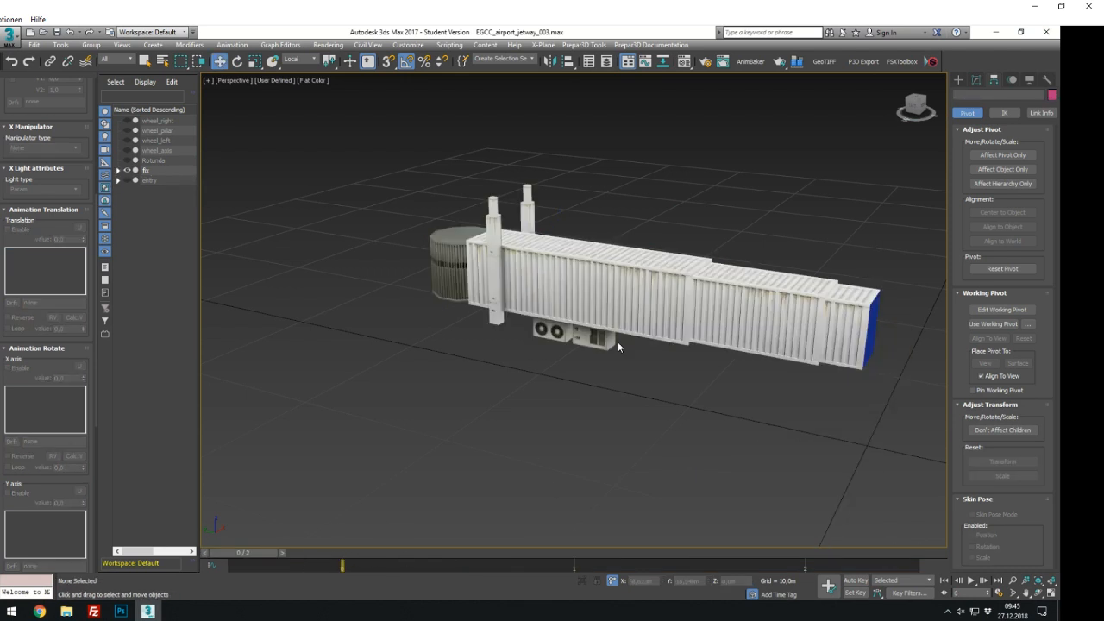
pyautogui.click(595, 313)
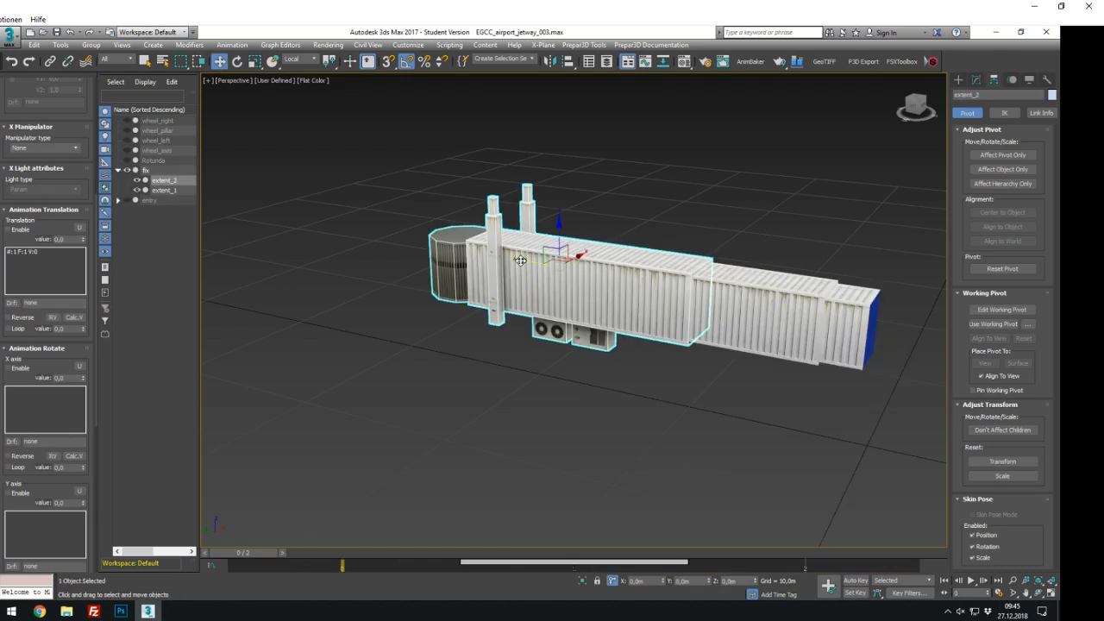
pyautogui.moveTo(520, 260); pyautogui.dragTo(584, 278)
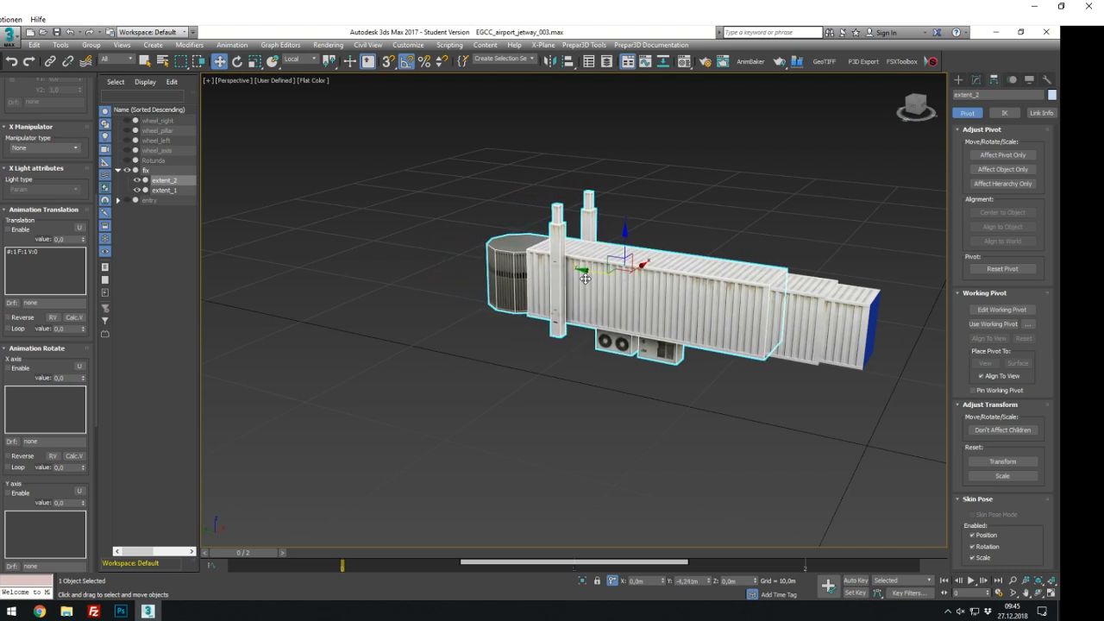
pyautogui.hotkey('ctrl', 'z')
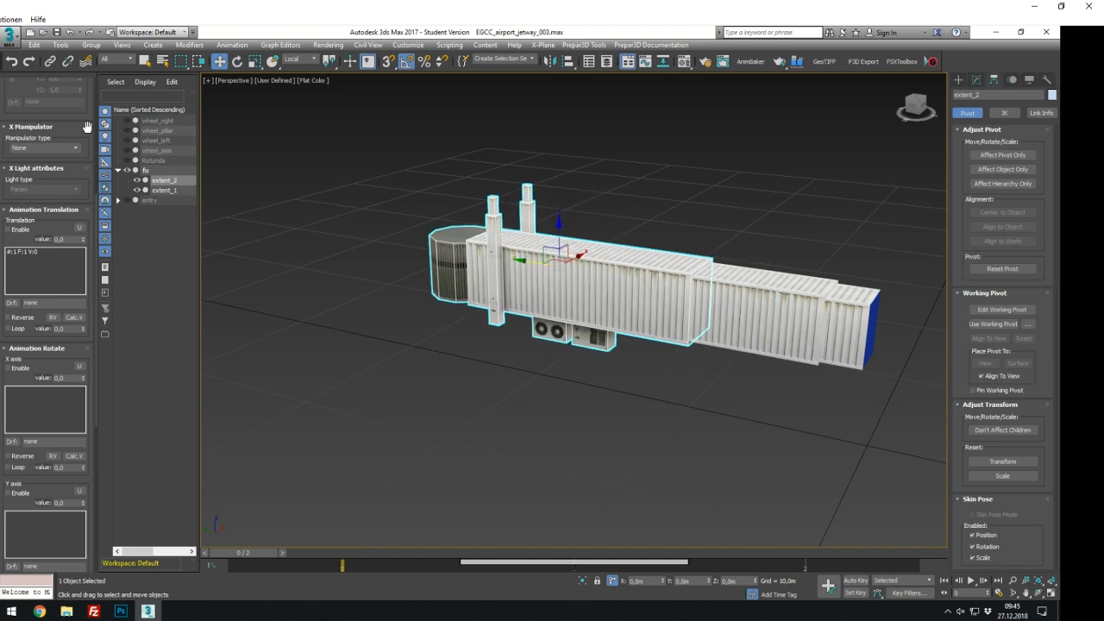
# Show wheel_left, wheel_pillar and wheel_right while keeping Rotunda and wheel_axis hidden
pyautogui.click(126, 160)
pyautogui.click(127, 161)
pyautogui.click(128, 151)
pyautogui.click(128, 151)
pyautogui.click(127, 140)
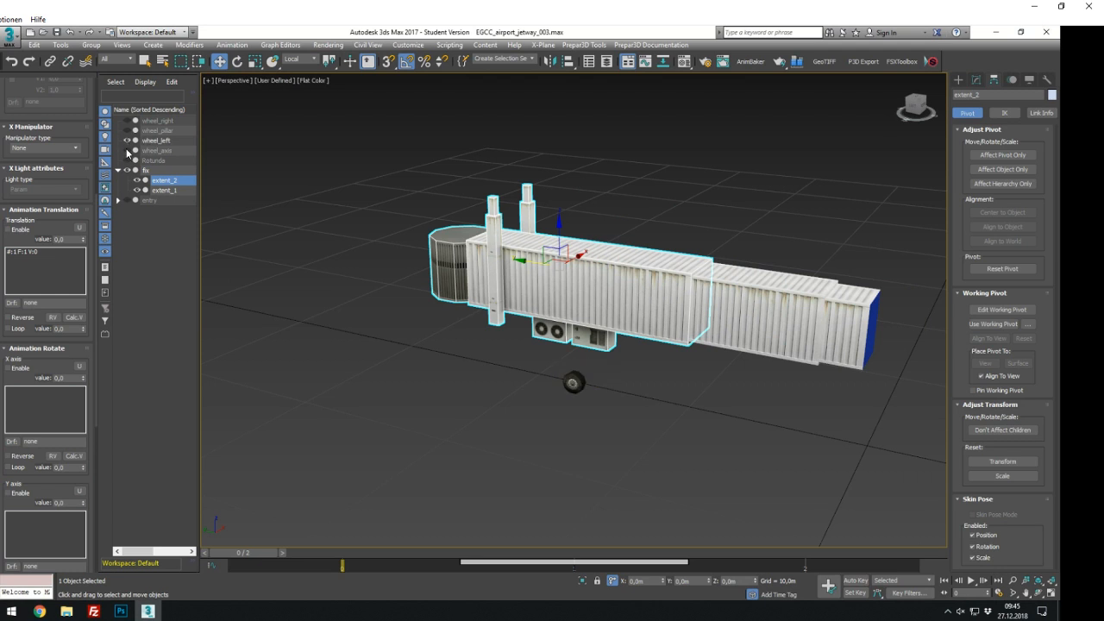
pyautogui.click(126, 130)
pyautogui.click(126, 121)
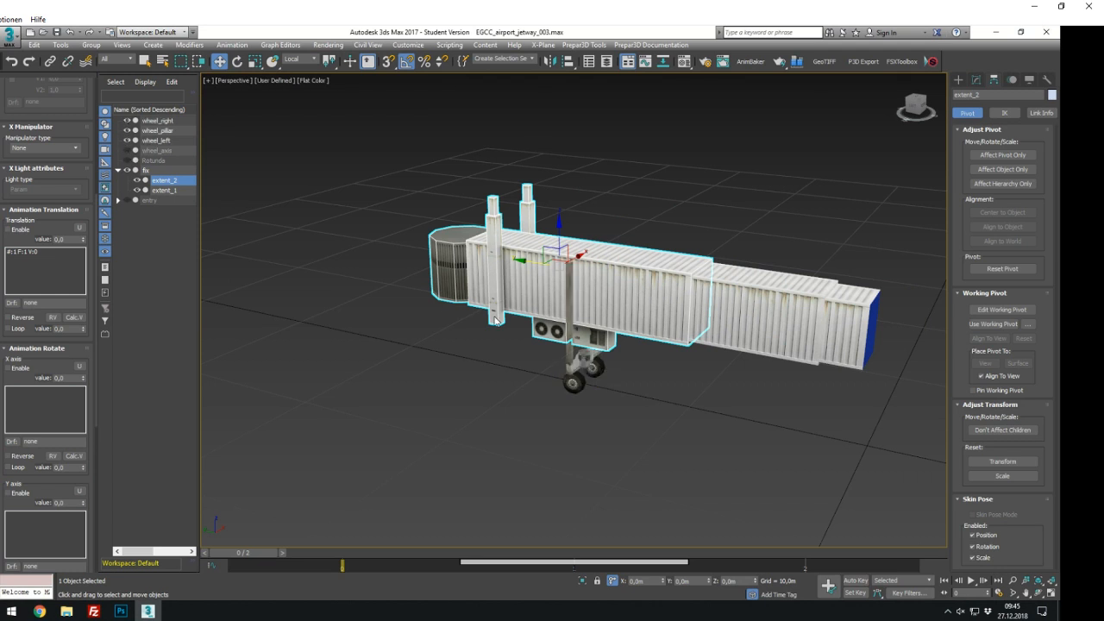
# Examine from several angles how the wheel pillar lines up with the vertical supports of extent_2
pyautogui.scroll(5, 613, 305)
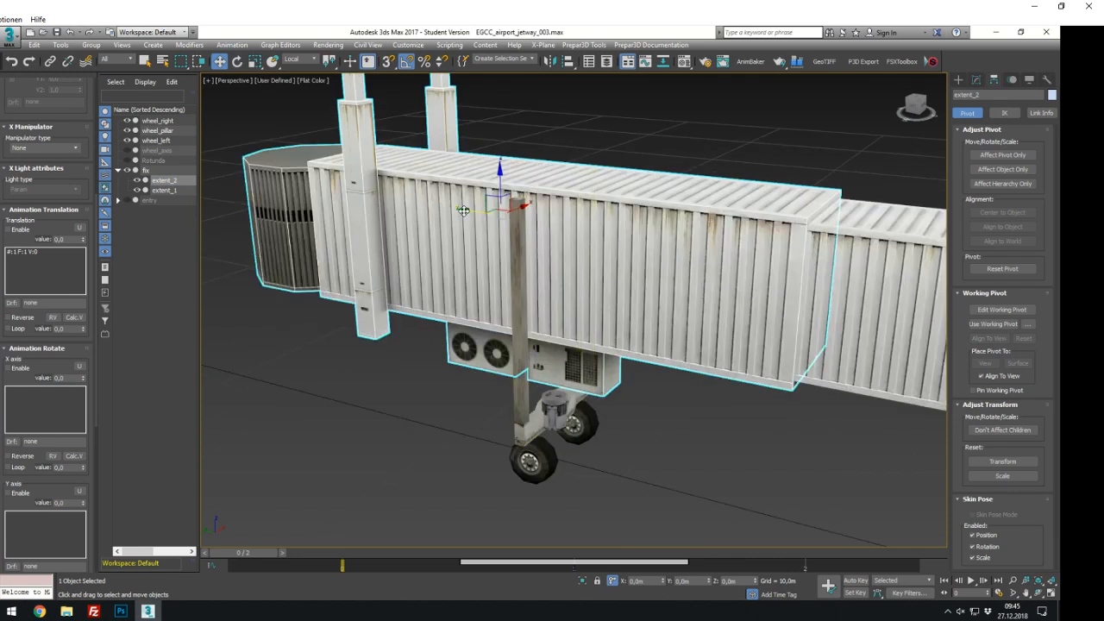
pyautogui.keyDown('alt'); pyautogui.moveTo(517, 228); pyautogui.dragTo(627, 251, button='middle'); pyautogui.keyUp('alt')
pyautogui.keyDown('alt'); pyautogui.moveTo(553, 316); pyautogui.dragTo(550, 312, button='middle'); pyautogui.keyUp('alt')
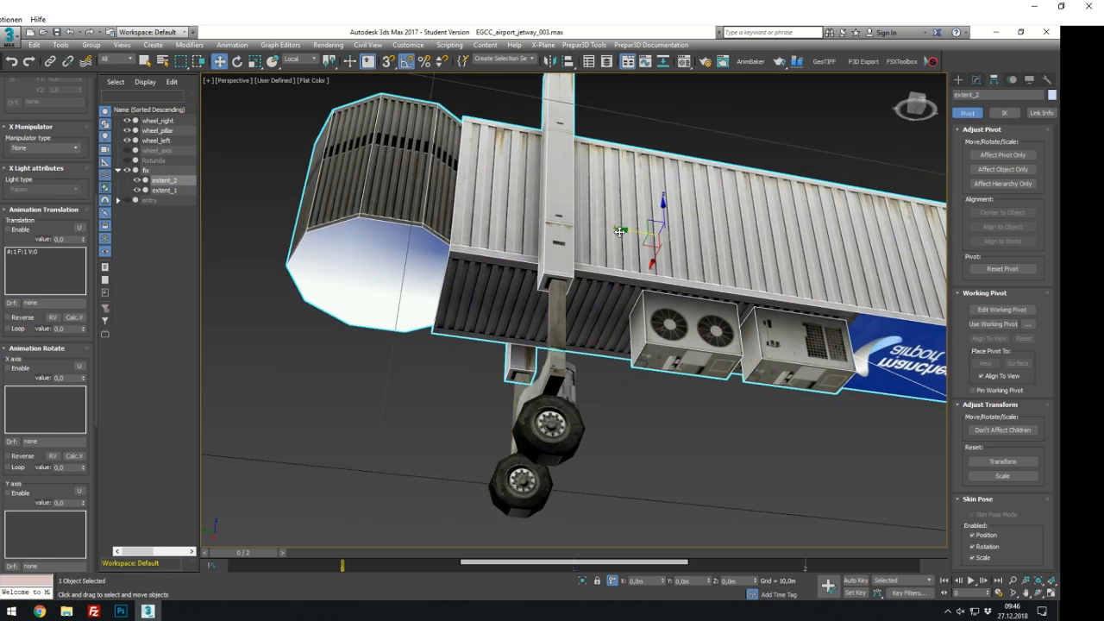
pyautogui.moveTo(617, 231); pyautogui.dragTo(619, 232)
pyautogui.keyDown('alt'); pyautogui.moveTo(619, 232); pyautogui.dragTo(601, 372, button='middle'); pyautogui.keyUp('alt')
pyautogui.scroll(-5, 597, 382)
pyautogui.moveTo(710, 395); pyautogui.dragTo(644, 412, button='middle')
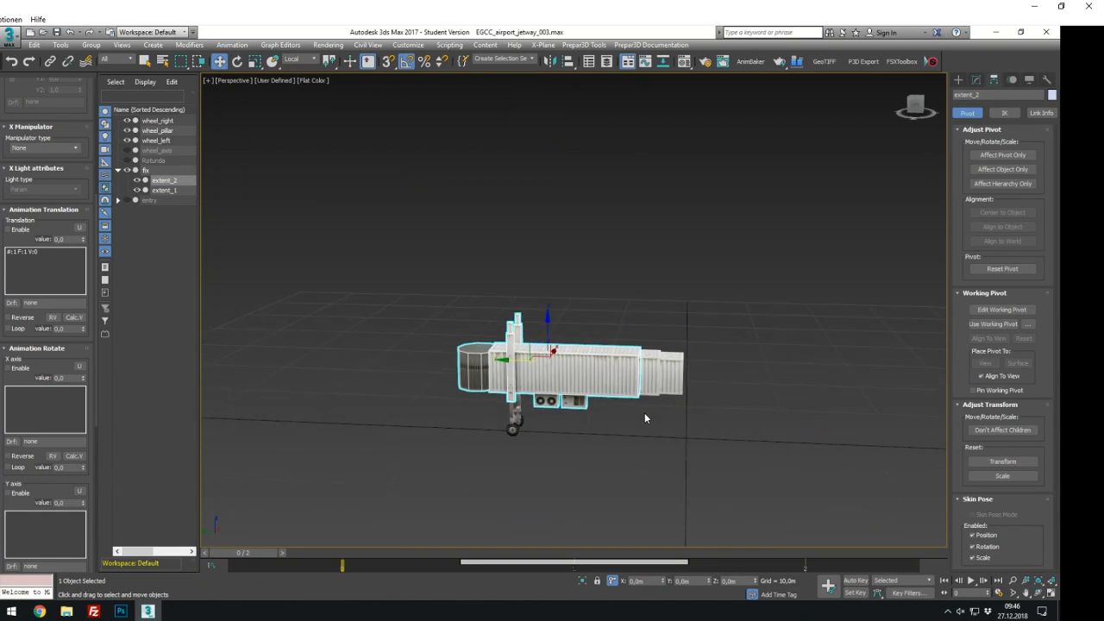
pyautogui.scroll(-2, 645, 413)
pyautogui.click(648, 430)
pyautogui.scroll(2, 568, 413)
# Delete all of extent_2's keys at frame 1
pyautogui.click(600, 379)
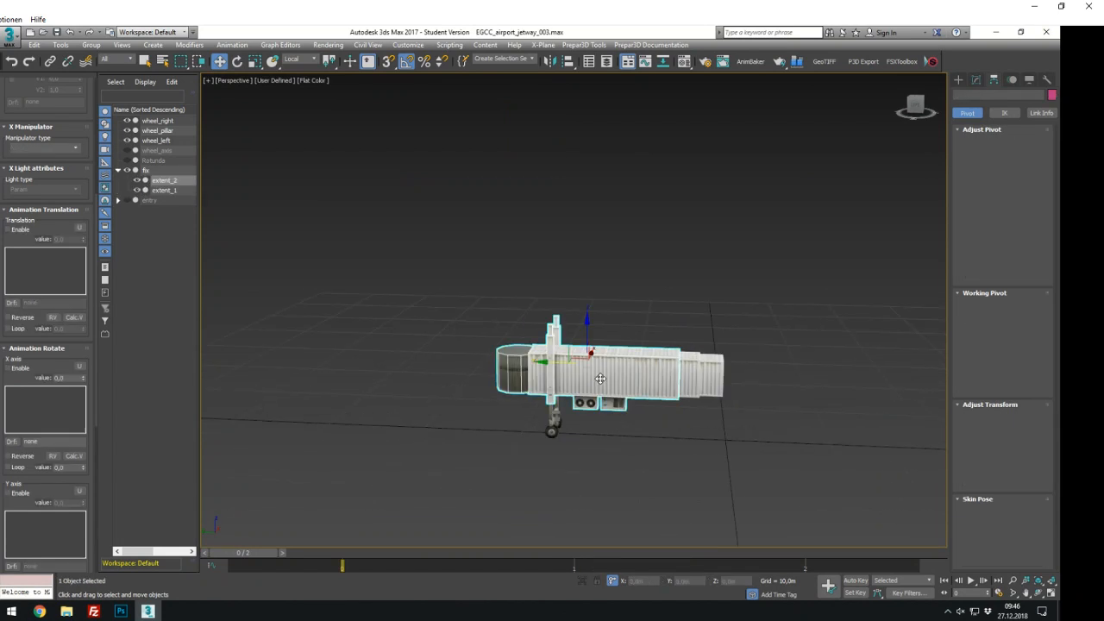
pyautogui.rightClick(641, 565)
pyautogui.moveTo(702, 490)
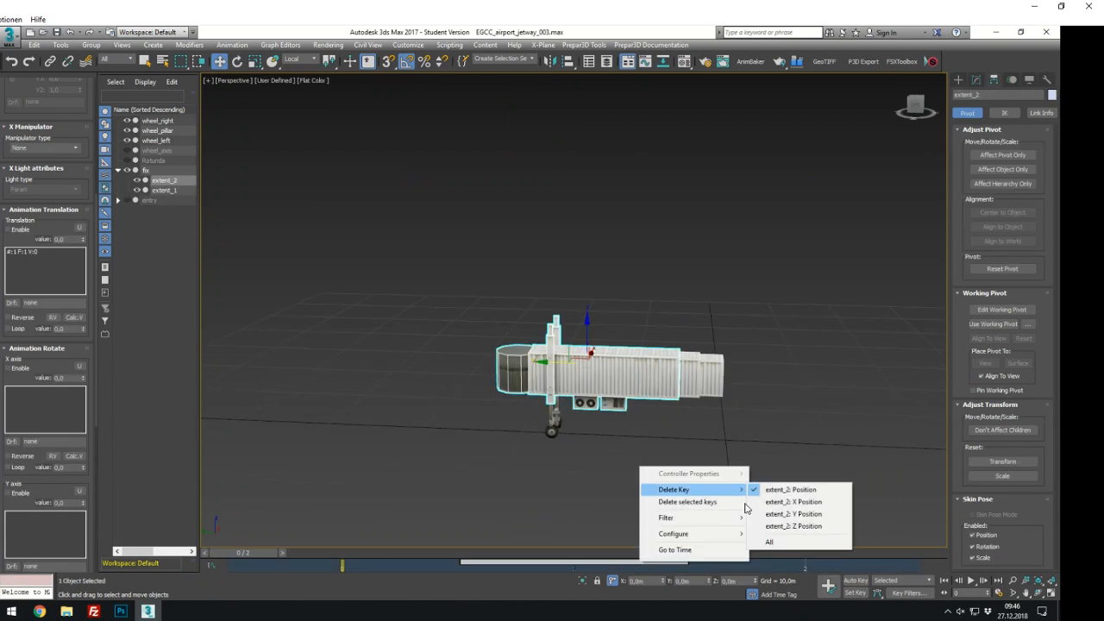
pyautogui.click(768, 542)
# Go to frame 1 and hide wheel_left, wheel_pillar and wheel_right, leaving only the tunnel sections visible
pyautogui.scroll(2, 647, 396)
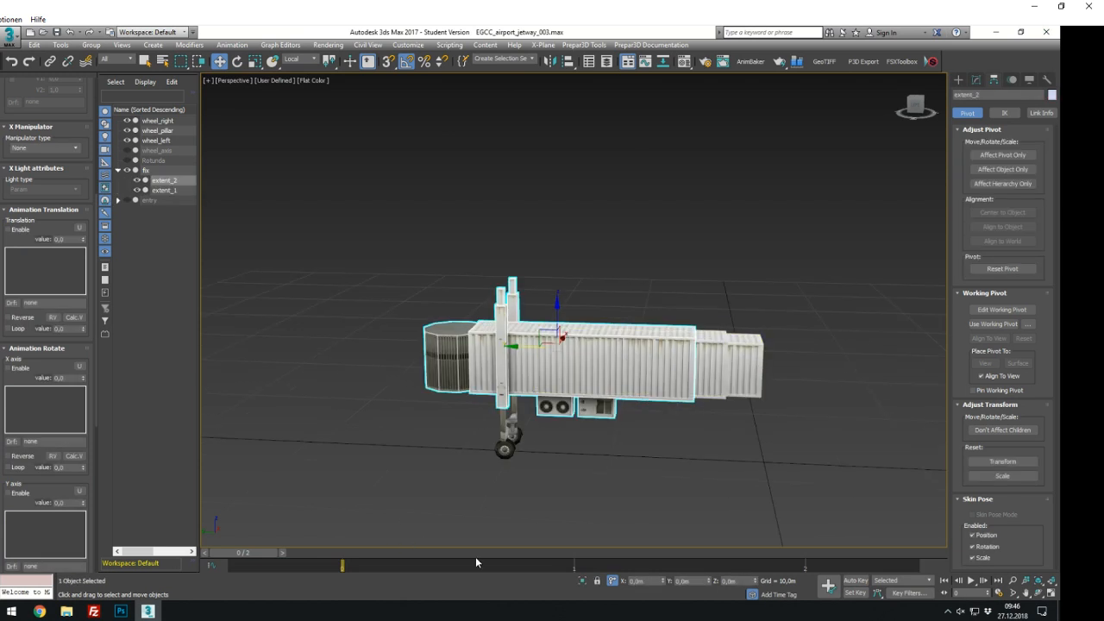
pyautogui.moveTo(261, 553); pyautogui.dragTo(569, 556)
pyautogui.keyDown('alt'); pyautogui.moveTo(628, 453); pyautogui.dragTo(509, 431, button='middle'); pyautogui.keyUp('alt')
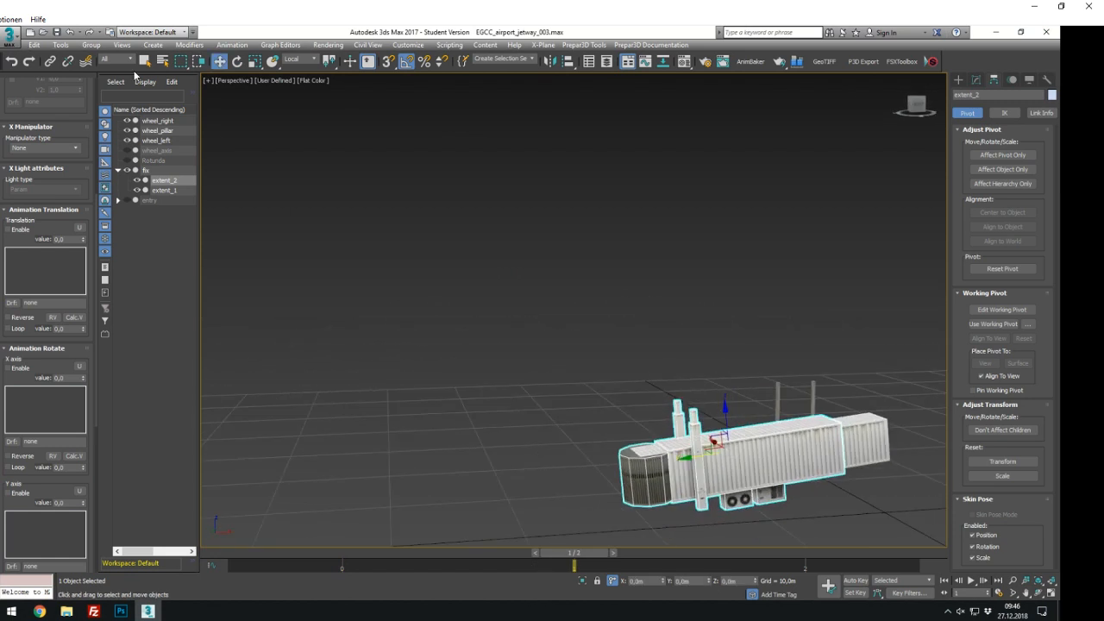
pyautogui.click(127, 140)
pyautogui.click(128, 130)
pyautogui.click(128, 120)
pyautogui.keyDown('alt'); pyautogui.moveTo(460, 330); pyautogui.dragTo(525, 391, button='middle'); pyautogui.keyUp('alt')
pyautogui.scroll(-3, 698, 438)
pyautogui.moveTo(698, 438); pyautogui.dragTo(488, 359, button='middle')
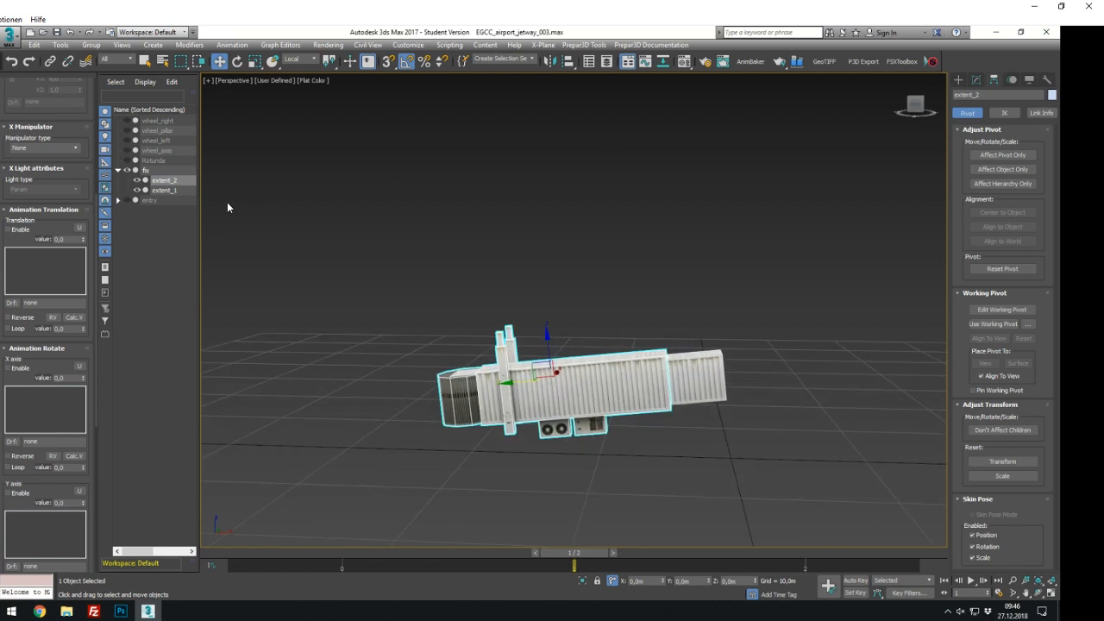
# Return to frame 0, make extent_2 a child of extent_1, and check the fix, extent_1, extent_2 hierarchy
pyautogui.moveTo(574, 553); pyautogui.dragTo(368, 549)
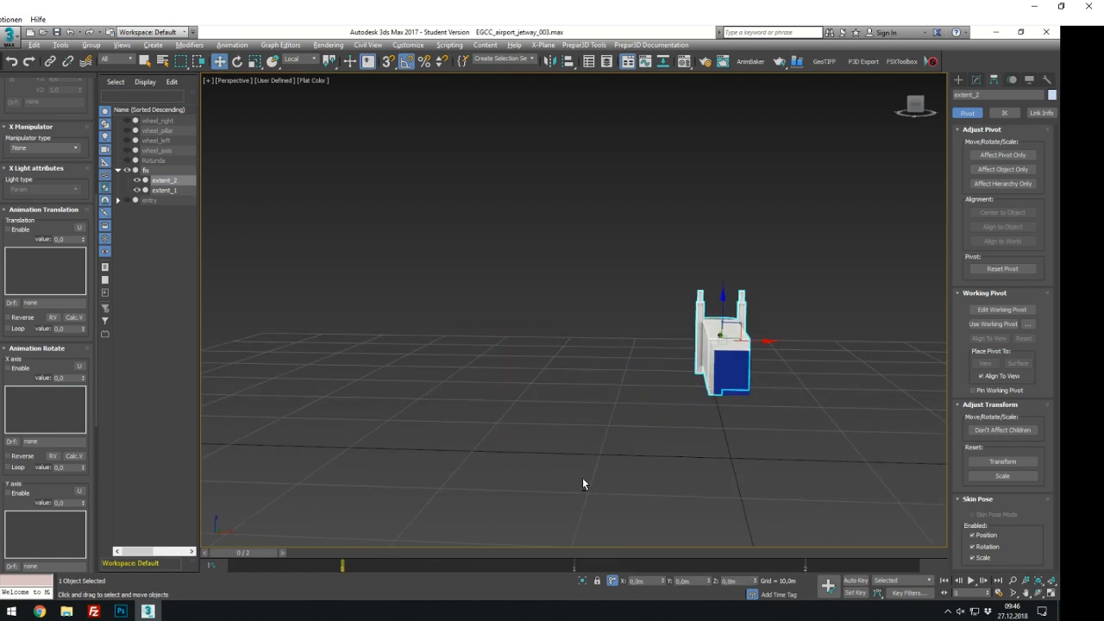
pyautogui.keyDown('alt'); pyautogui.moveTo(582, 479); pyautogui.dragTo(323, 281, button='middle'); pyautogui.keyUp('alt')
pyautogui.click(175, 182)
pyautogui.moveTo(175, 192); pyautogui.dragTo(175, 192)
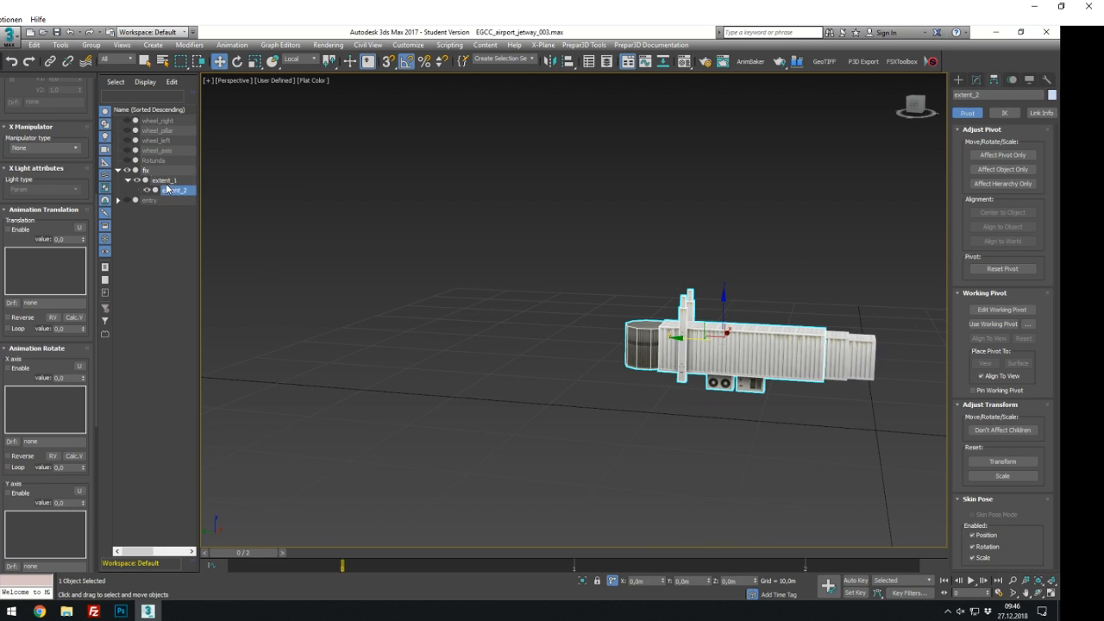
pyautogui.click(154, 171)
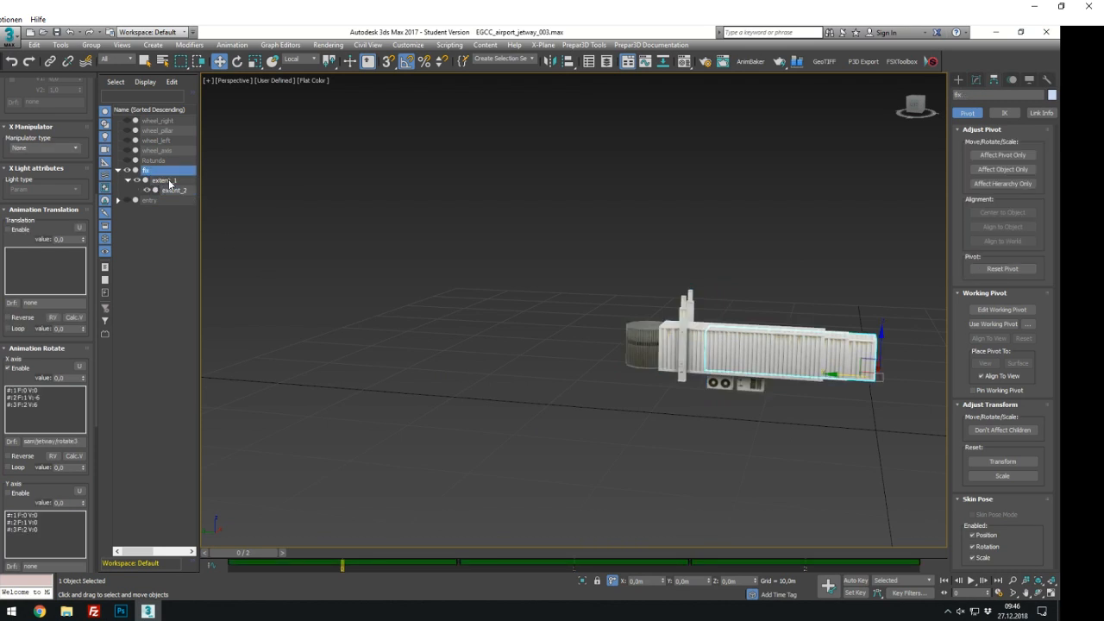
pyautogui.click(164, 181)
pyautogui.click(171, 193)
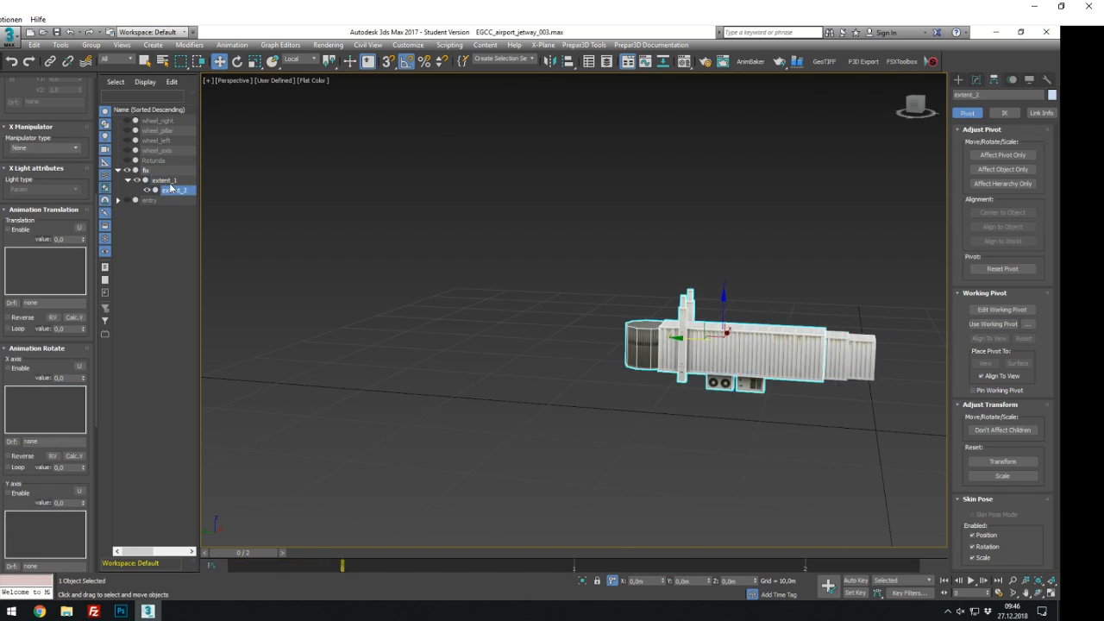
pyautogui.click(170, 182)
# Auto-key extent_2 at frame 1, offset 4 m along its local Y axis, and end automatic keying
pyautogui.moveTo(263, 554); pyautogui.dragTo(593, 554)
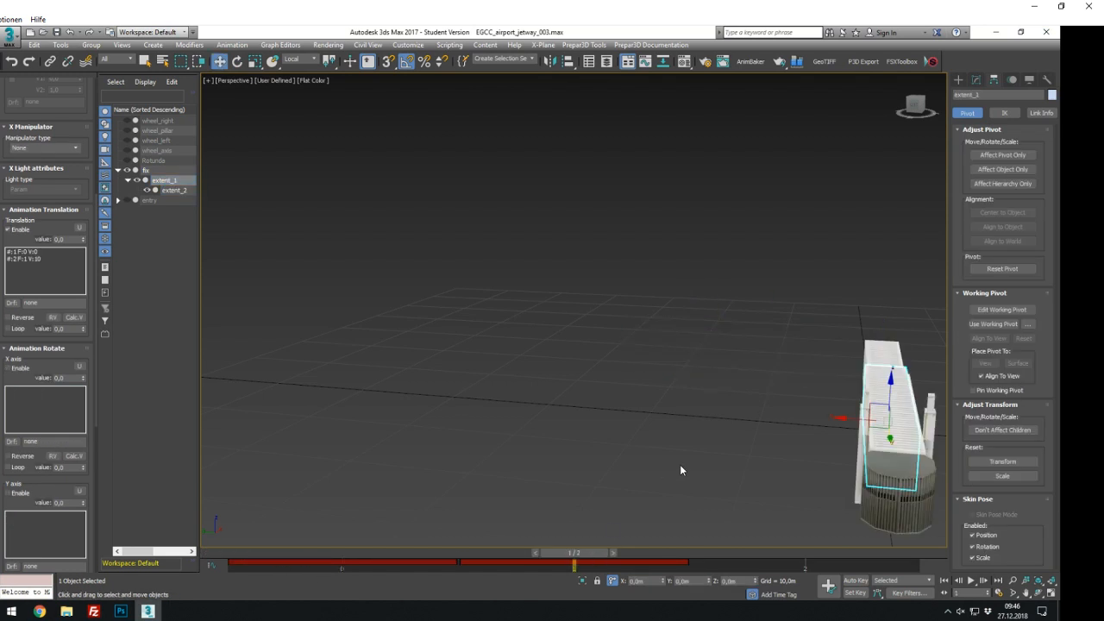
pyautogui.scroll(-3, 680, 465)
pyautogui.keyDown('alt'); pyautogui.moveTo(646, 465); pyautogui.dragTo(517, 454, button='middle'); pyautogui.keyUp('alt')
pyautogui.scroll(3, 746, 475)
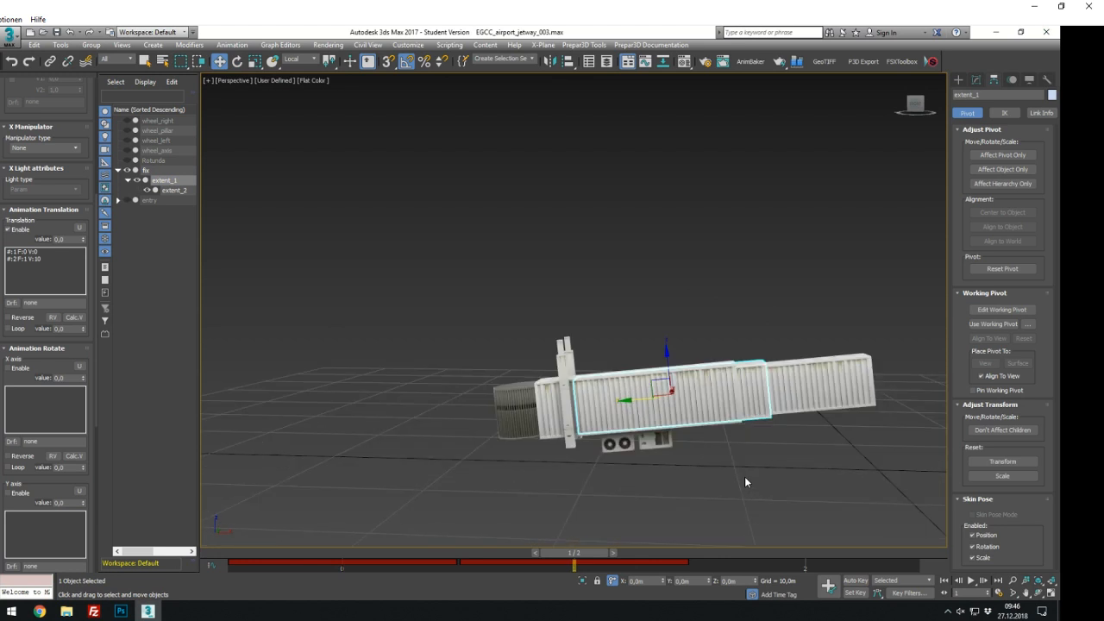
pyautogui.click(745, 478)
pyautogui.click(710, 400)
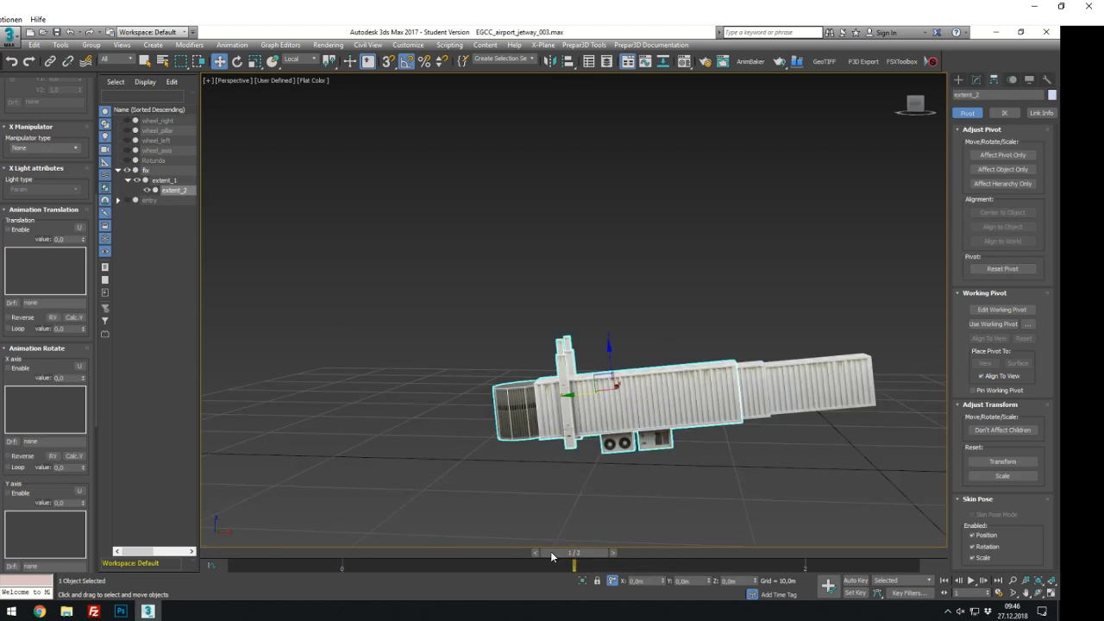
pyautogui.click(856, 581)
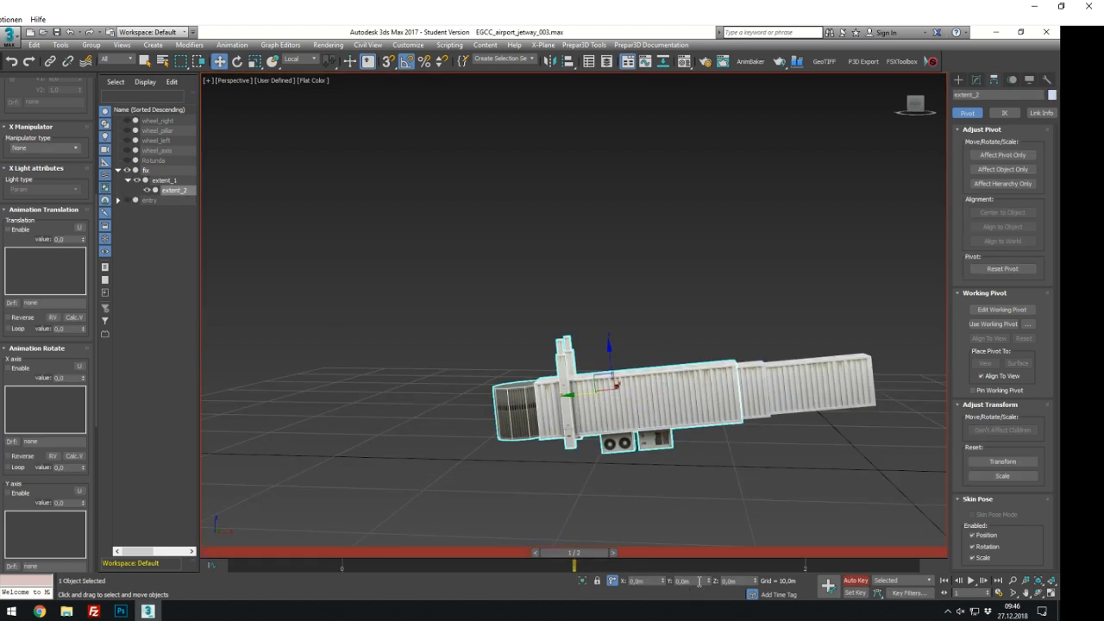
pyautogui.moveTo(699, 581); pyautogui.dragTo(661, 583)
pyautogui.write('4')
pyautogui.press('Return')
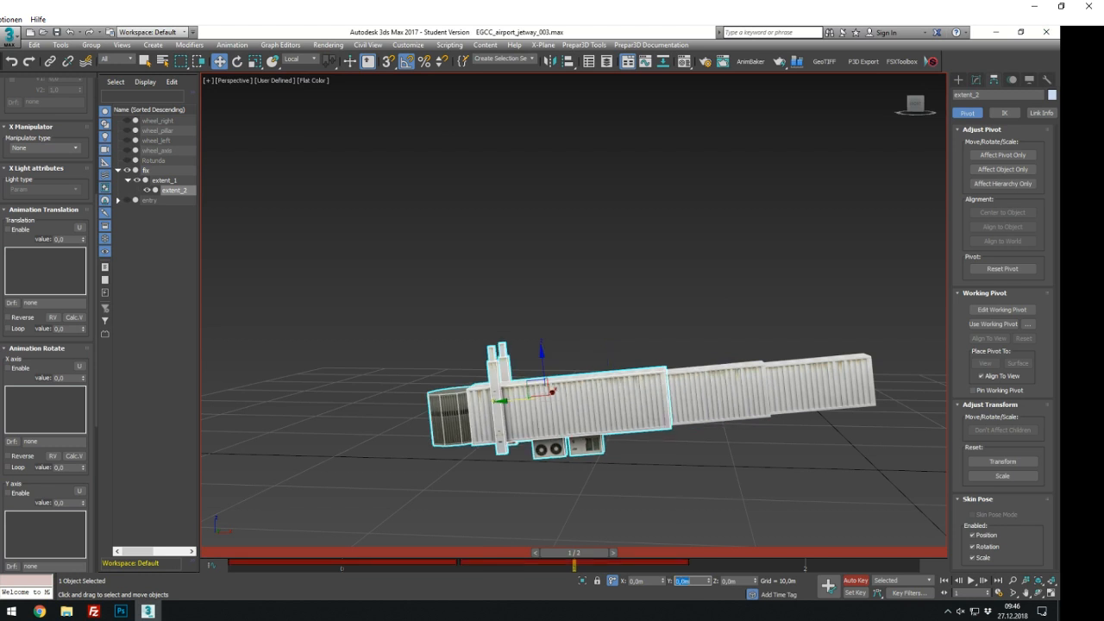
pyautogui.click(856, 581)
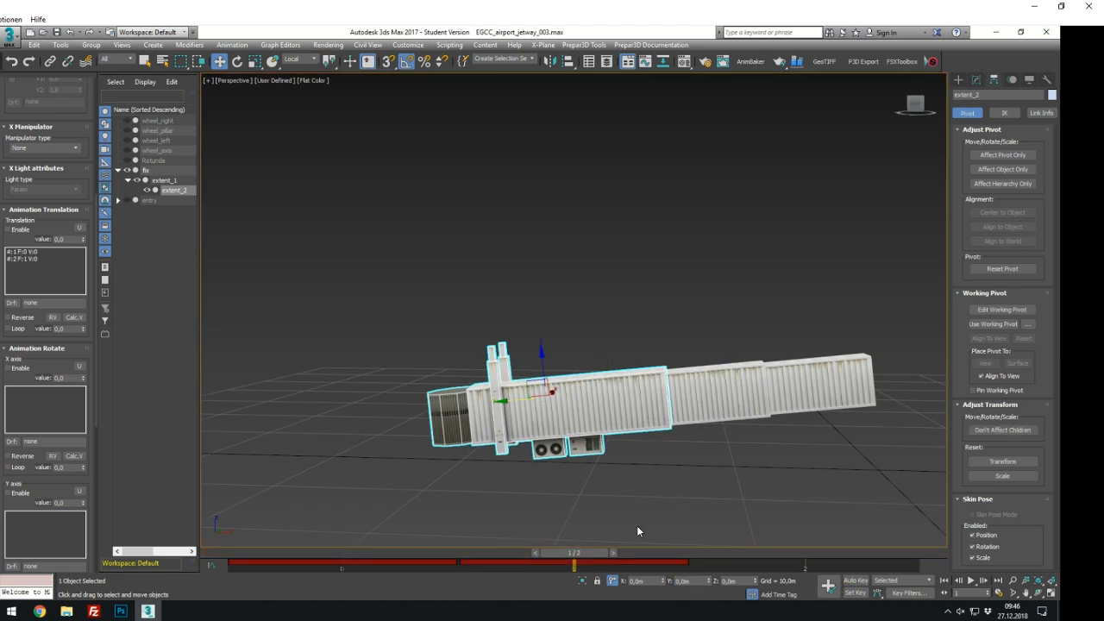
# Enable extent_2's translation animation and set its frame 1 key value to 10
pyautogui.click(729, 404)
pyautogui.click(556, 419)
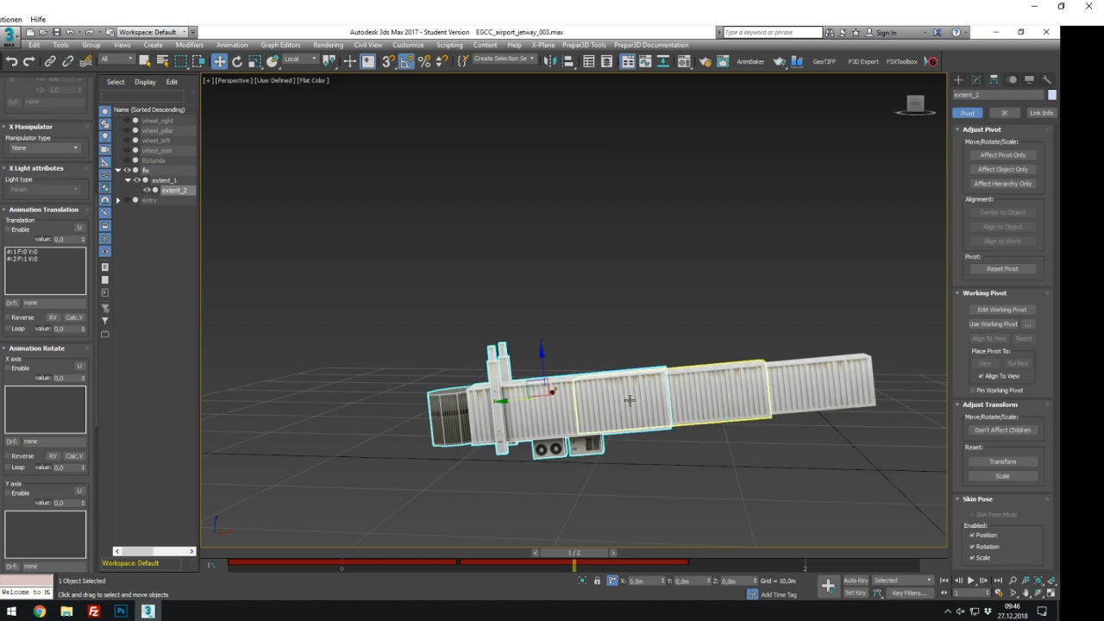
pyautogui.click(25, 231)
pyautogui.click(39, 259)
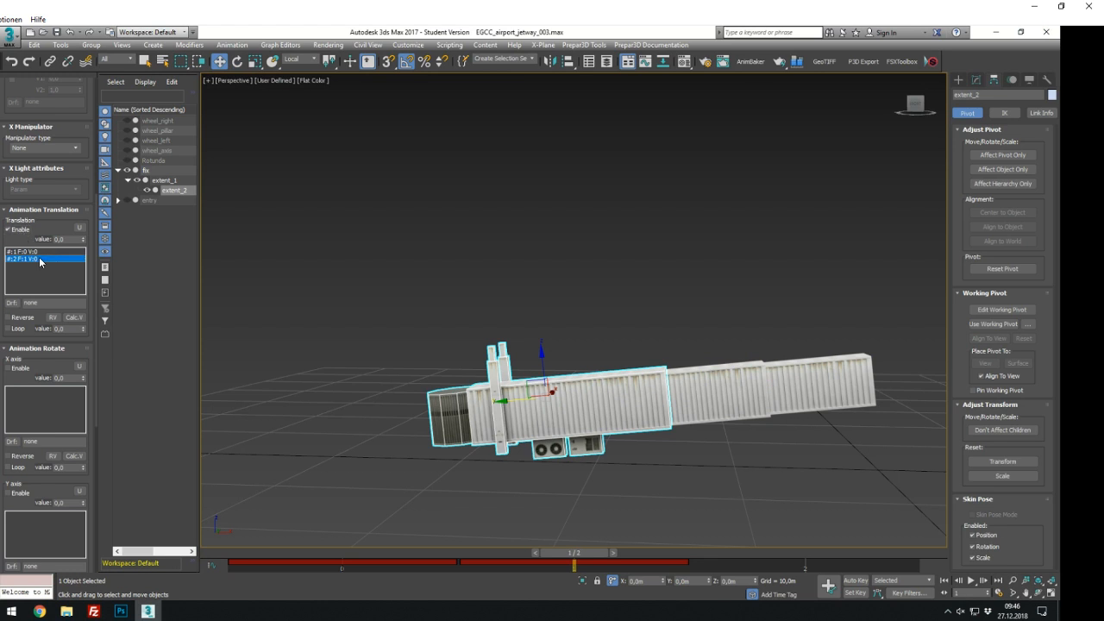
pyautogui.click(69, 238)
pyautogui.write('10')
# Assign the dataref sam/jetway/extent to extent_2's translation animation
pyautogui.click(56, 303)
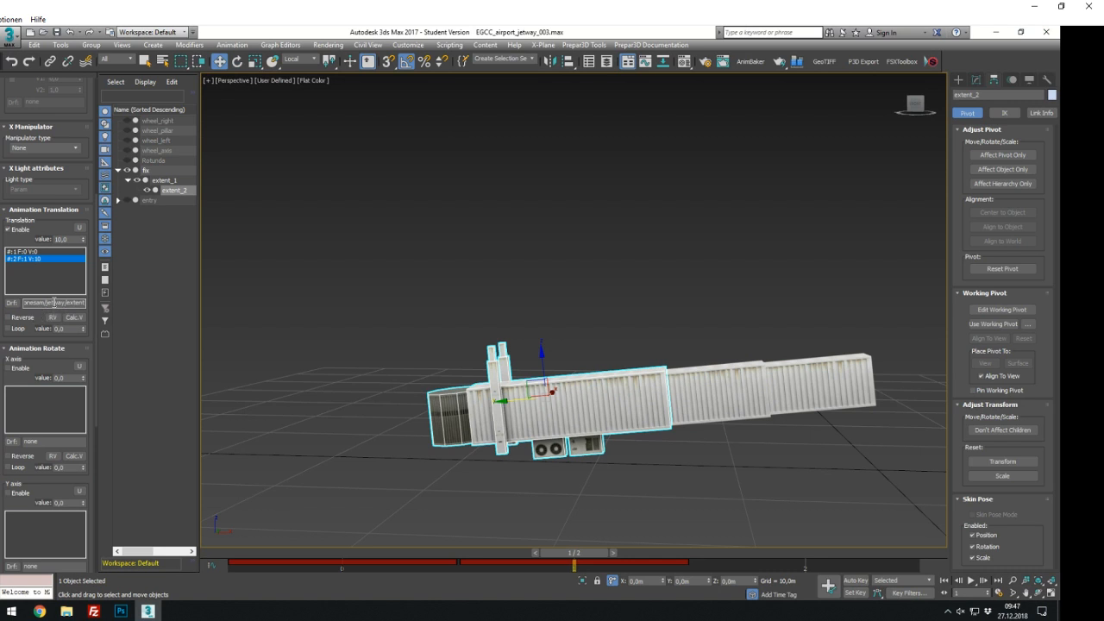
pyautogui.moveTo(85, 302); pyautogui.dragTo(9, 300)
pyautogui.press('BackSpace')
pyautogui.hotkey('ctrl', 'v')
pyautogui.click(42, 252)
# Assign the dataref sam/jetway/extent to extent_1's translation animation, check extent_2's entry, and clear the selection
pyautogui.click(729, 403)
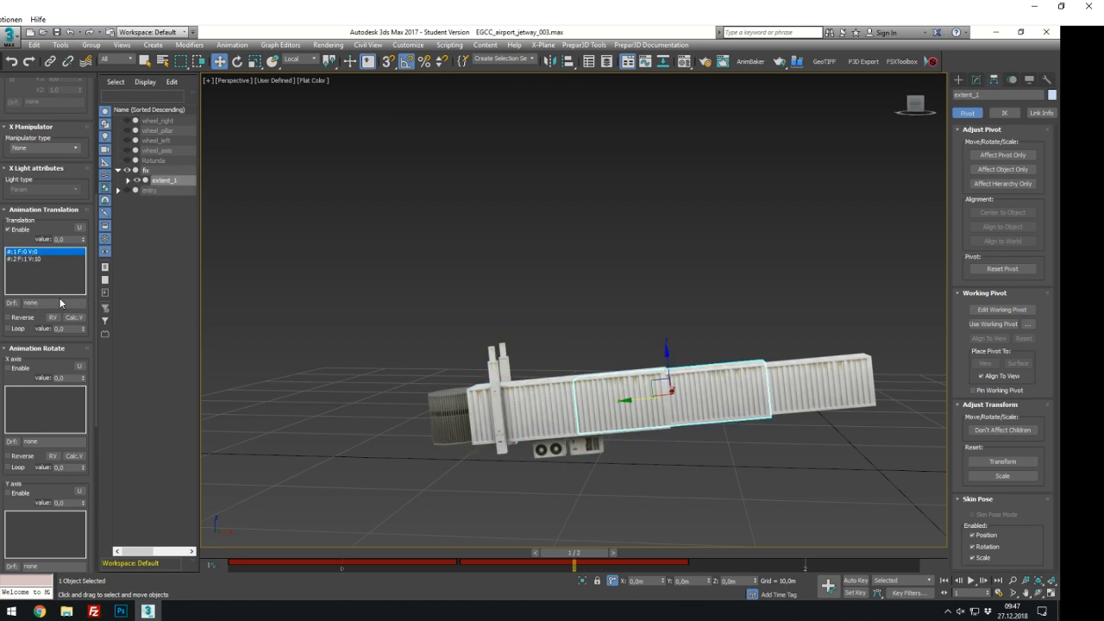
pyautogui.click(28, 301)
pyautogui.write('sam/jetway/extent')
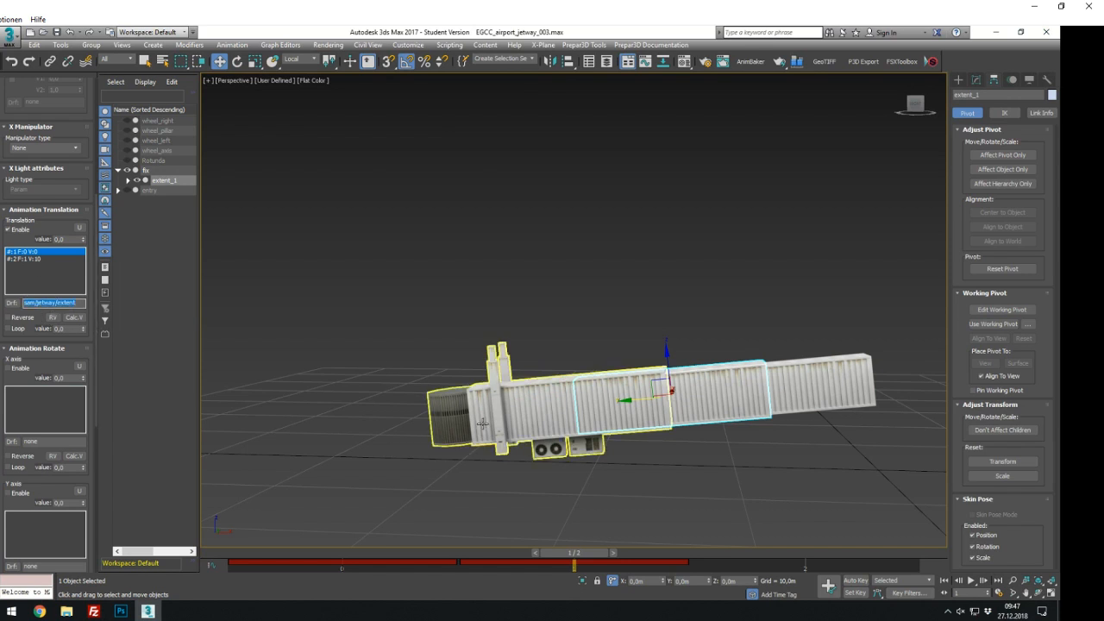
pyautogui.click(457, 412)
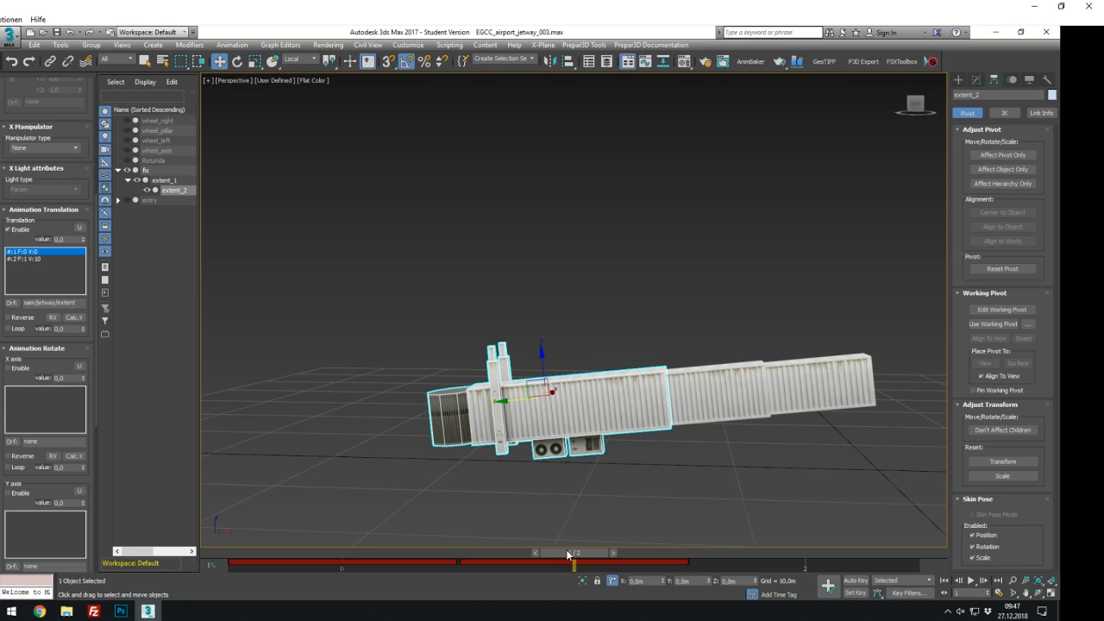
pyautogui.click(666, 514)
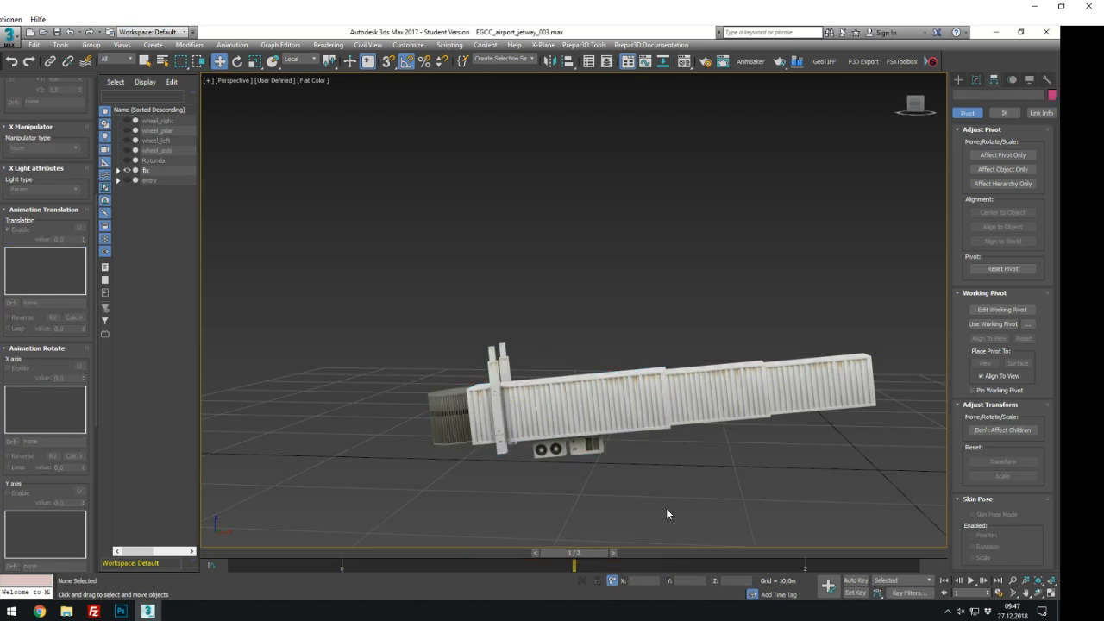
# Return to frame 0, show wheel_pillar and select it
pyautogui.click(537, 552)
pyautogui.keyDown('alt'); pyautogui.moveTo(397, 527); pyautogui.dragTo(754, 379, button='middle'); pyautogui.keyUp('alt')
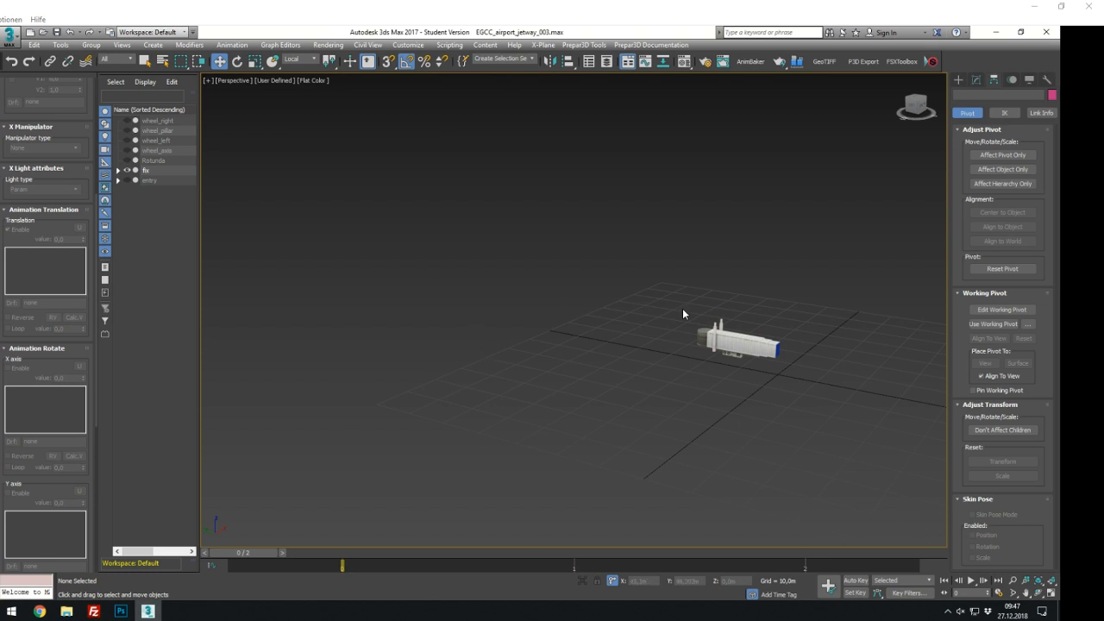
pyautogui.scroll(6, 694, 332)
pyautogui.click(126, 130)
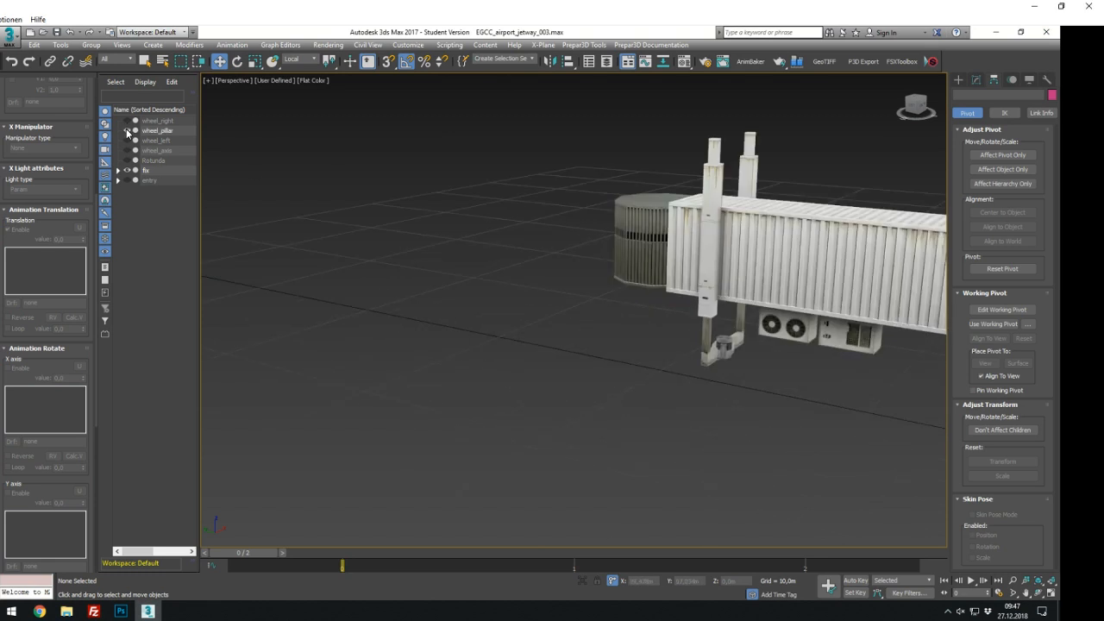
pyautogui.click(702, 341)
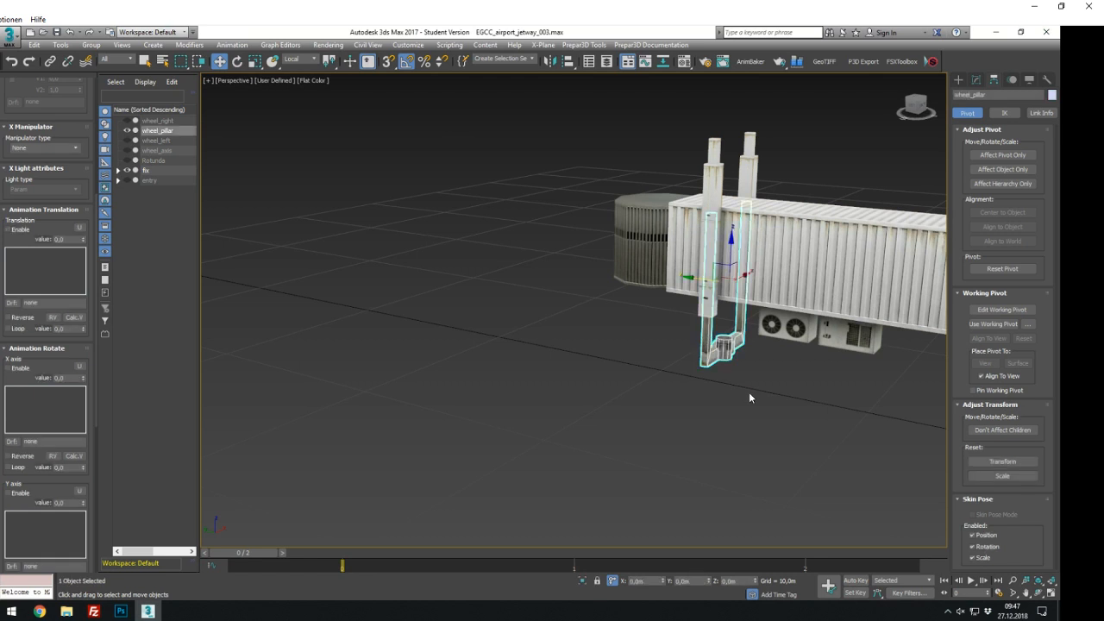
pyautogui.moveTo(809, 377); pyautogui.dragTo(687, 406, button='middle')
pyautogui.scroll(3, 590, 403)
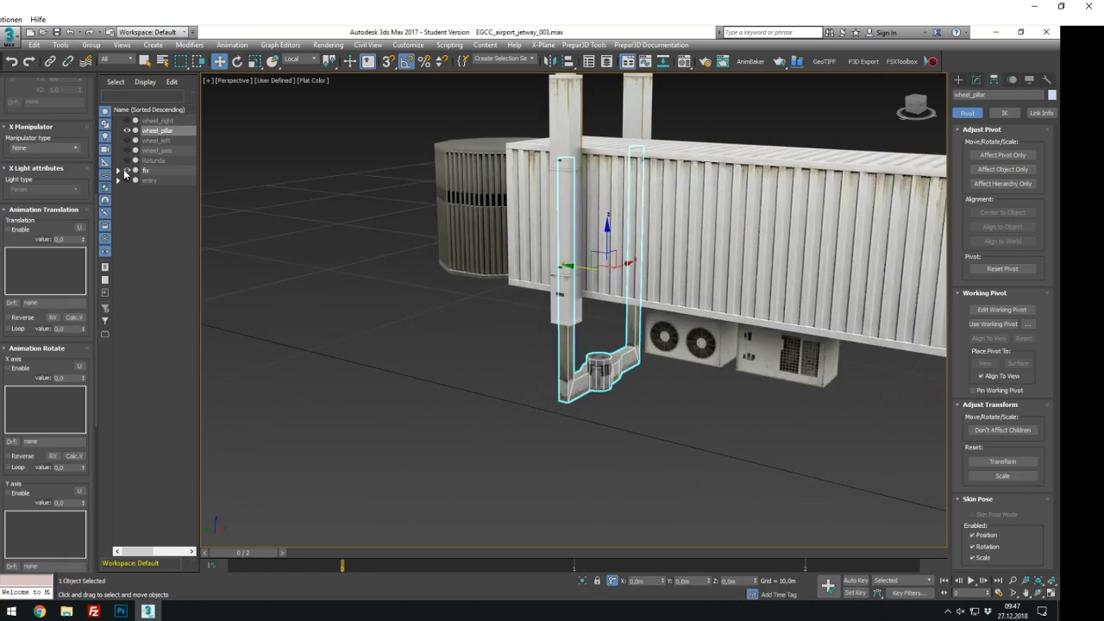
# Hide fix, extent_1 and extent_2 so only the wheel pillar is visible
pyautogui.click(119, 171)
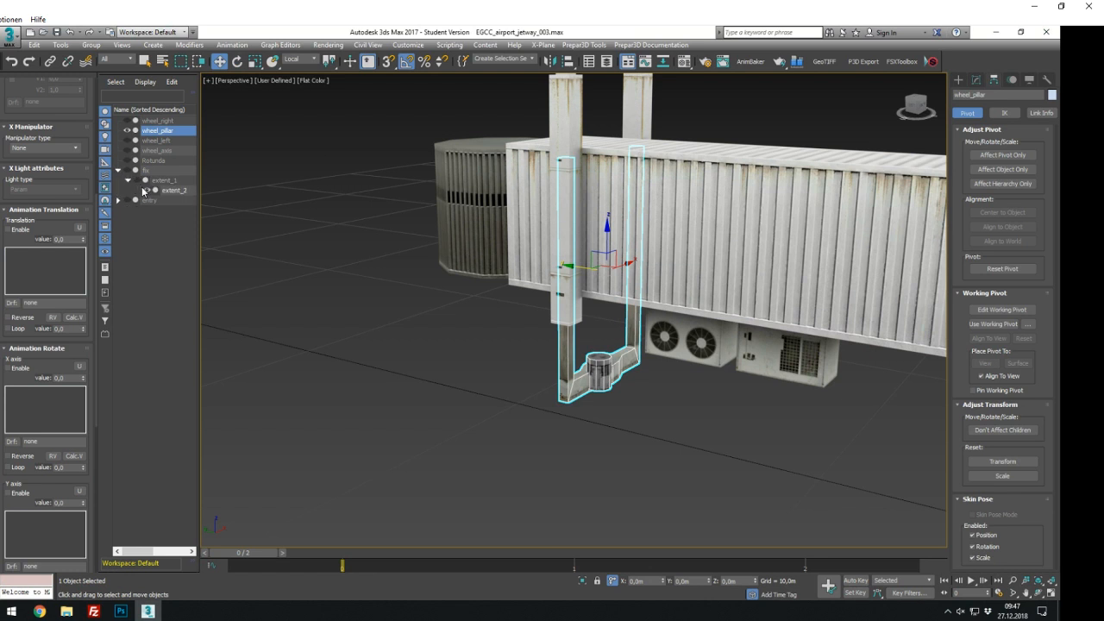
pyautogui.click(136, 181)
pyautogui.click(118, 171)
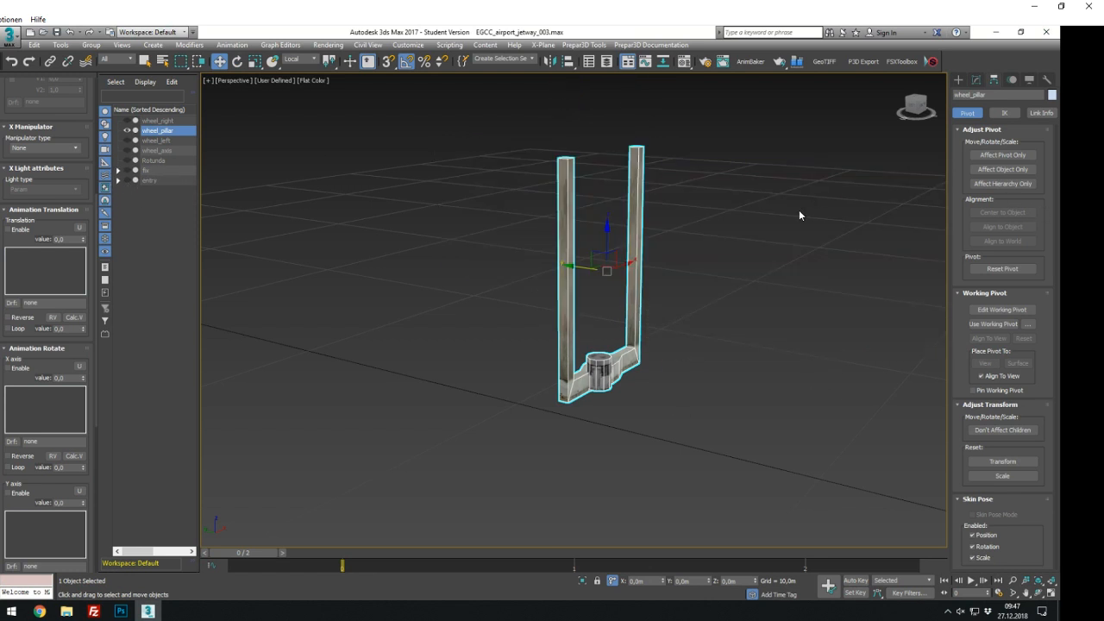
pyautogui.scroll(-3, 798, 215)
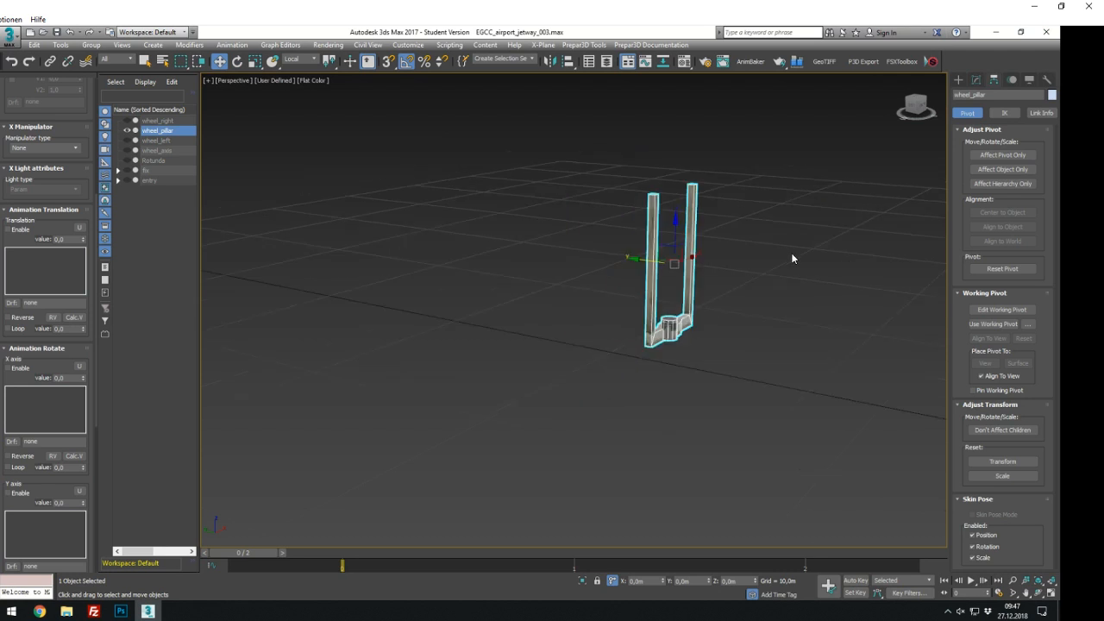
# With Auto Key on, key wheel_pillar at frame 1, offset -2 m along its local Z axis
pyautogui.click(856, 580)
pyautogui.moveTo(256, 557); pyautogui.dragTo(520, 568)
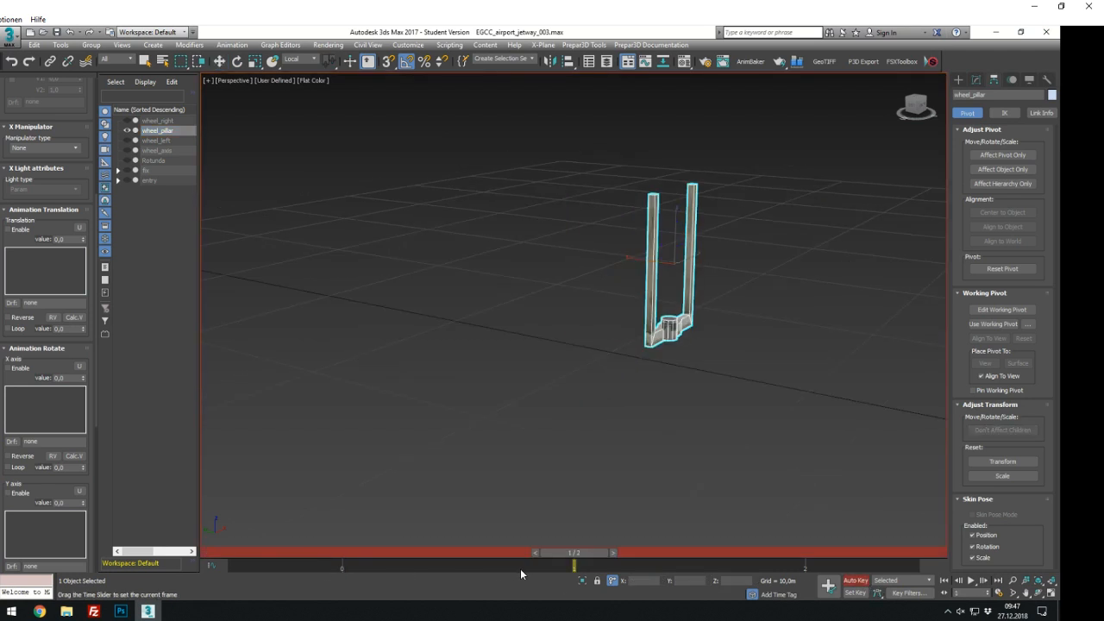
pyautogui.doubleClick(722, 580)
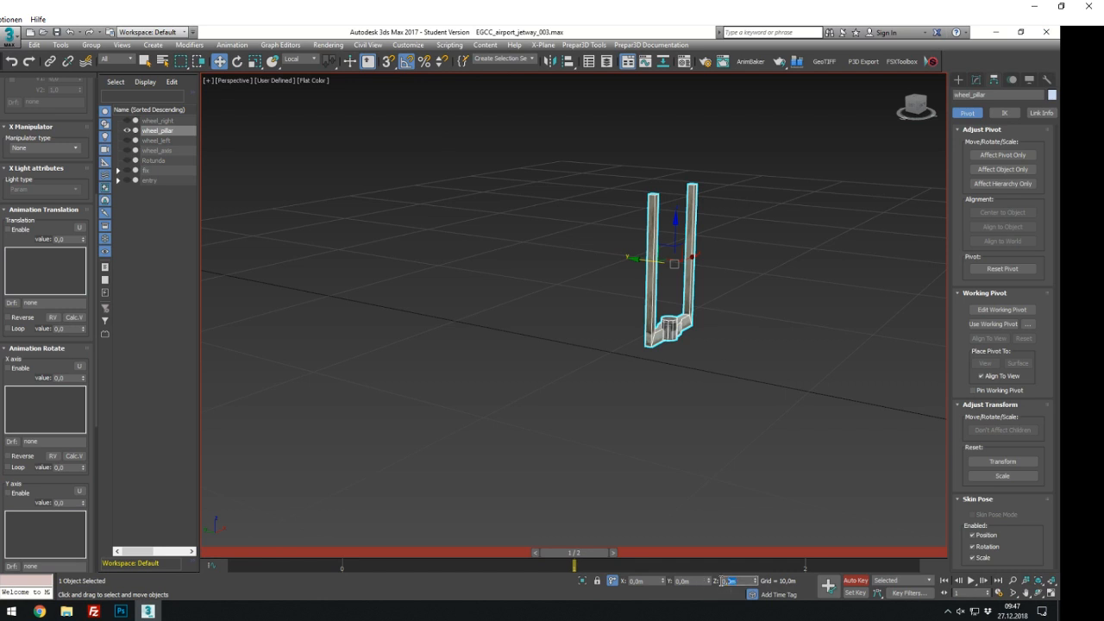
pyautogui.press('BackSpace')
pyautogui.write('-2')
pyautogui.press('Return')
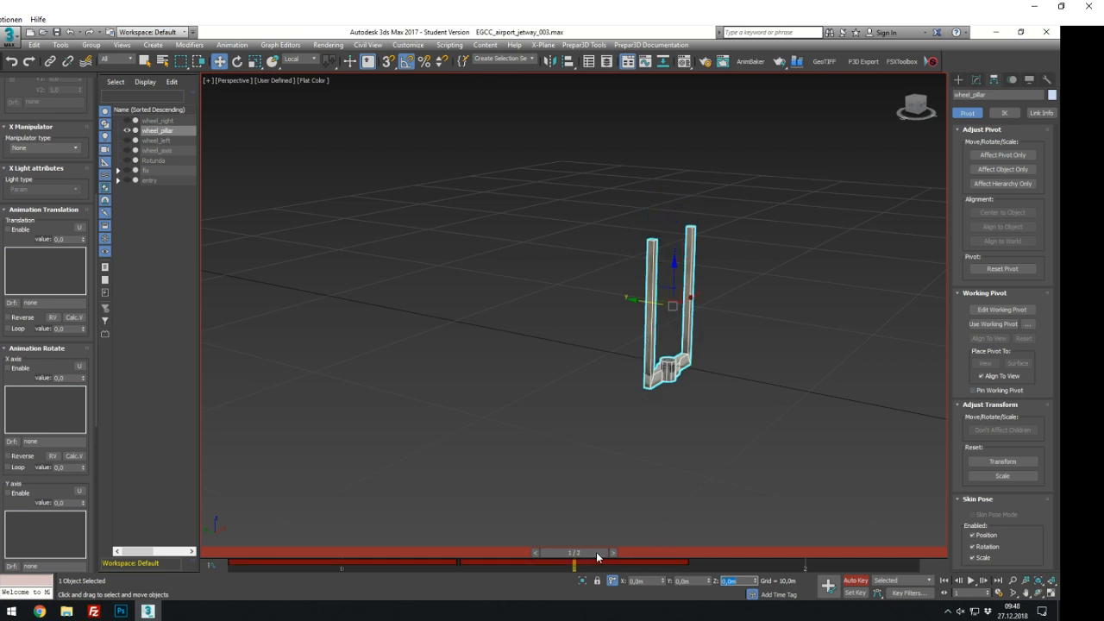
# Key wheel_pillar at frame 2, raising it along its local Z axis in two 2 m offsets
pyautogui.moveTo(596, 552); pyautogui.dragTo(841, 551)
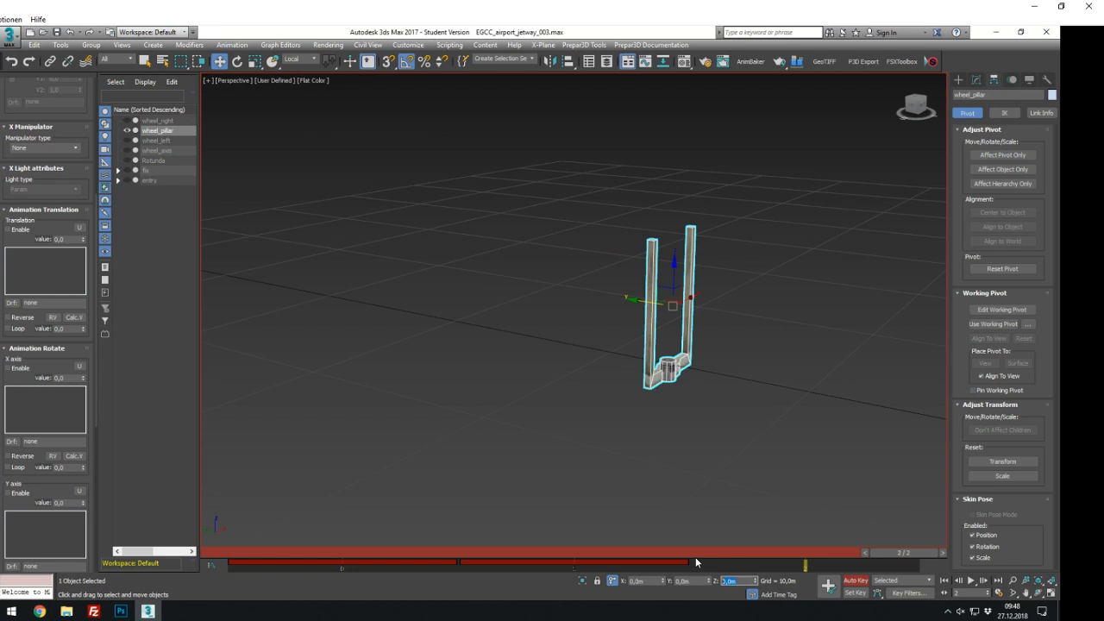
pyautogui.write('2')
pyautogui.press('Return')
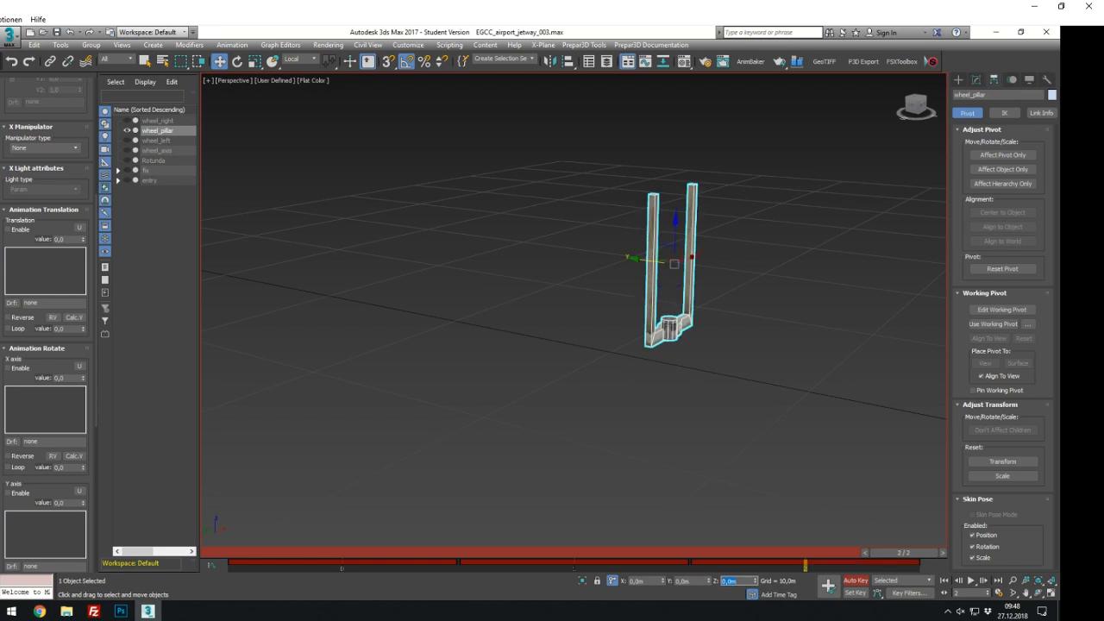
pyautogui.write('2')
pyautogui.press('Return')
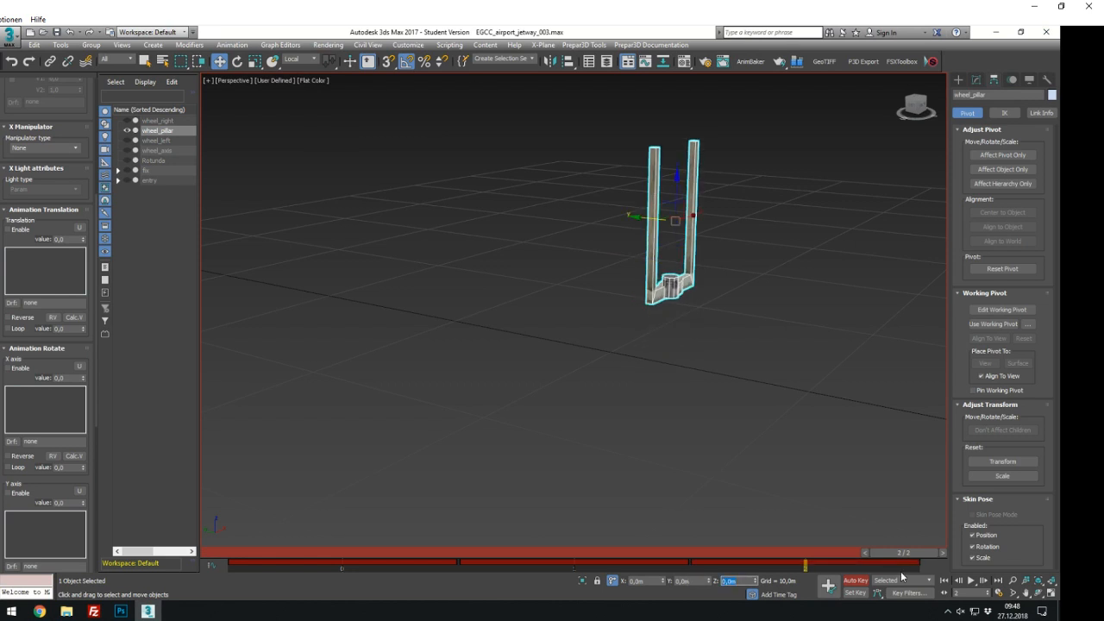
# Turn off Auto Key and return the animation to frame 0
pyautogui.click(855, 583)
pyautogui.moveTo(872, 557); pyautogui.dragTo(393, 576)
pyautogui.press('w')
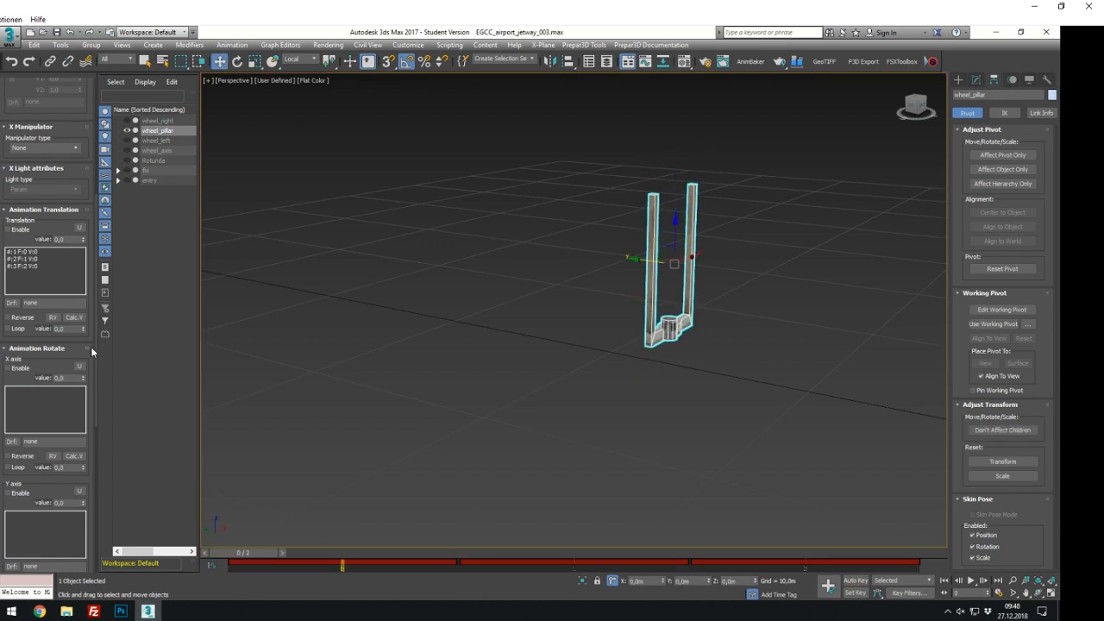
# Enable wheel_pillar's translation animation with value -2 for frame 1, value 2 for frame 2 and dataref sam/jetway/wheels
pyautogui.click(26, 228)
pyautogui.click(39, 258)
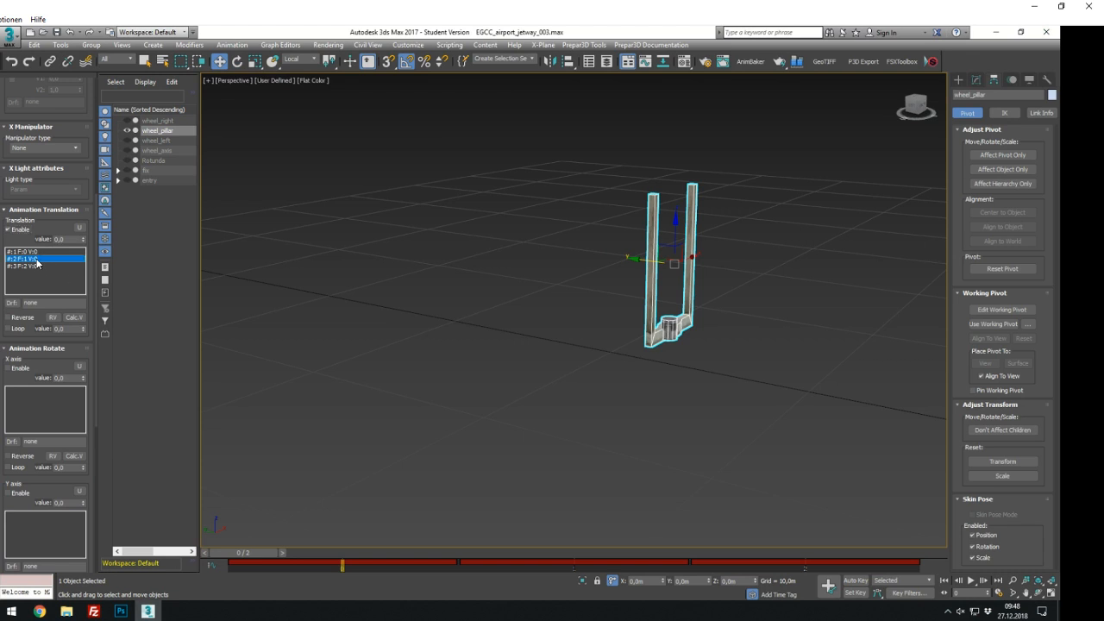
pyautogui.doubleClick(69, 240)
pyautogui.write('-2')
pyautogui.click(35, 266)
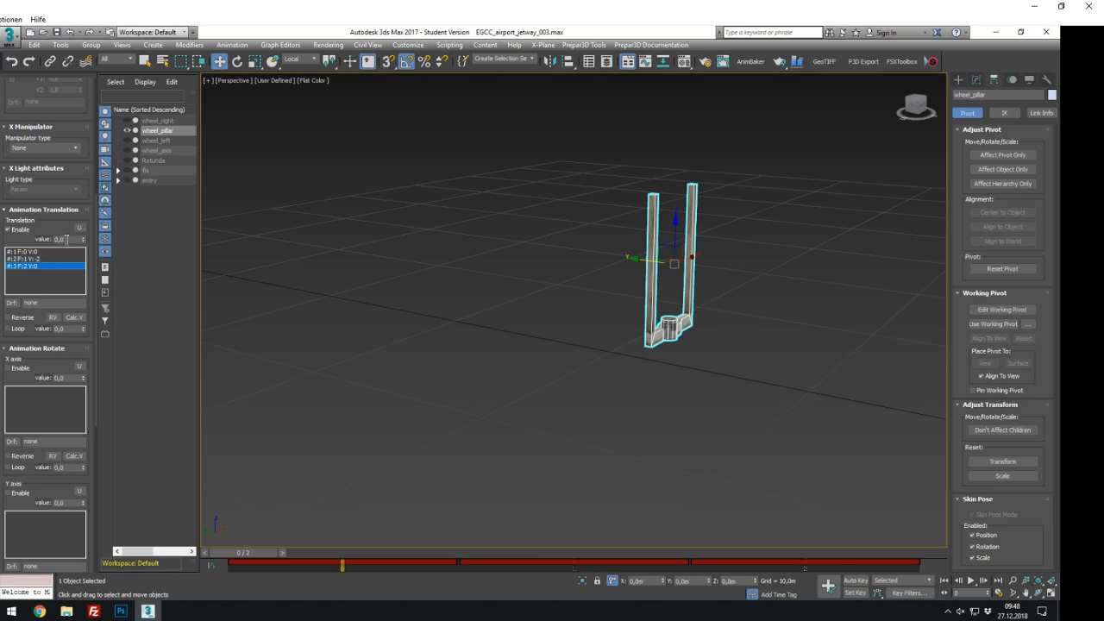
pyautogui.doubleClick(66, 239)
pyautogui.write('2')
pyautogui.press('Tab')
pyautogui.write('sam/jetway/wheels')
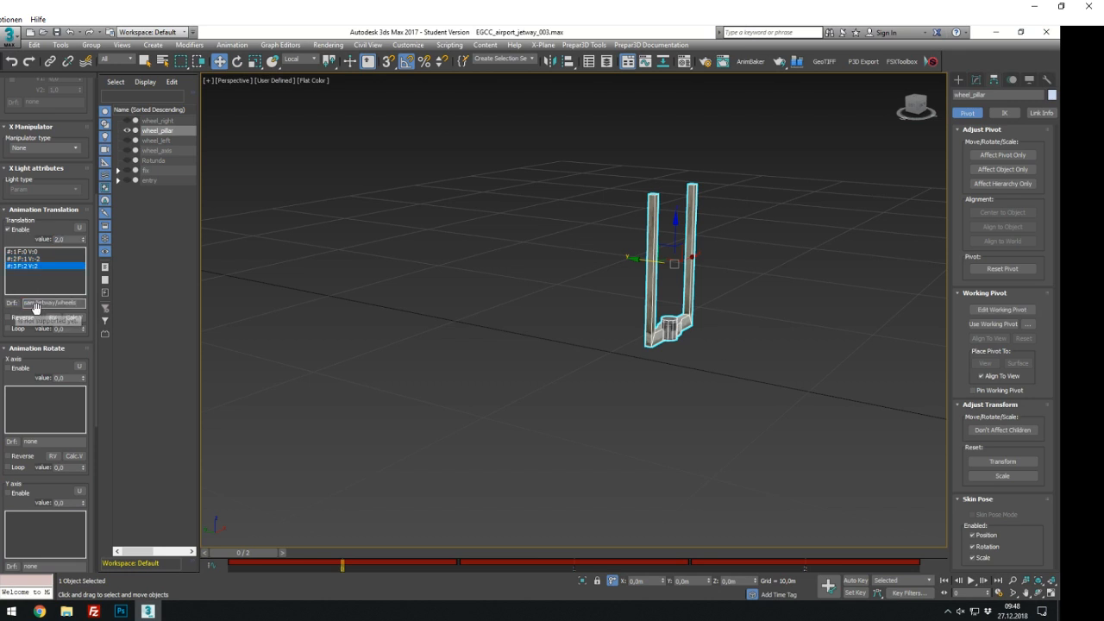
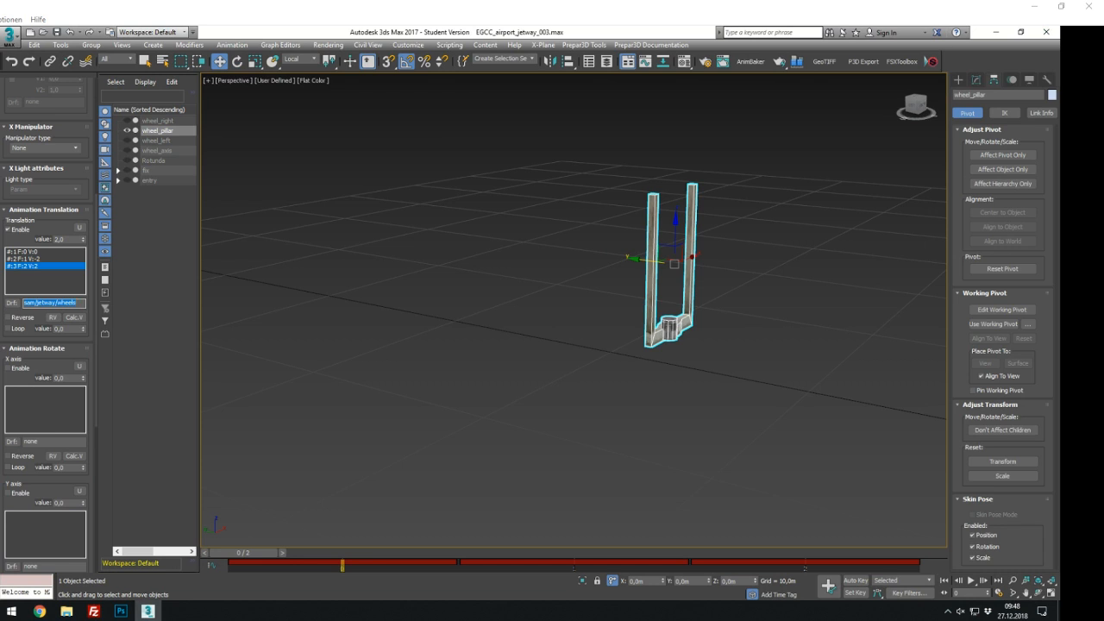
# Hide wheel_pillar, then show and select wheel_left
pyautogui.click(126, 140)
pyautogui.click(127, 130)
pyautogui.click(665, 366)
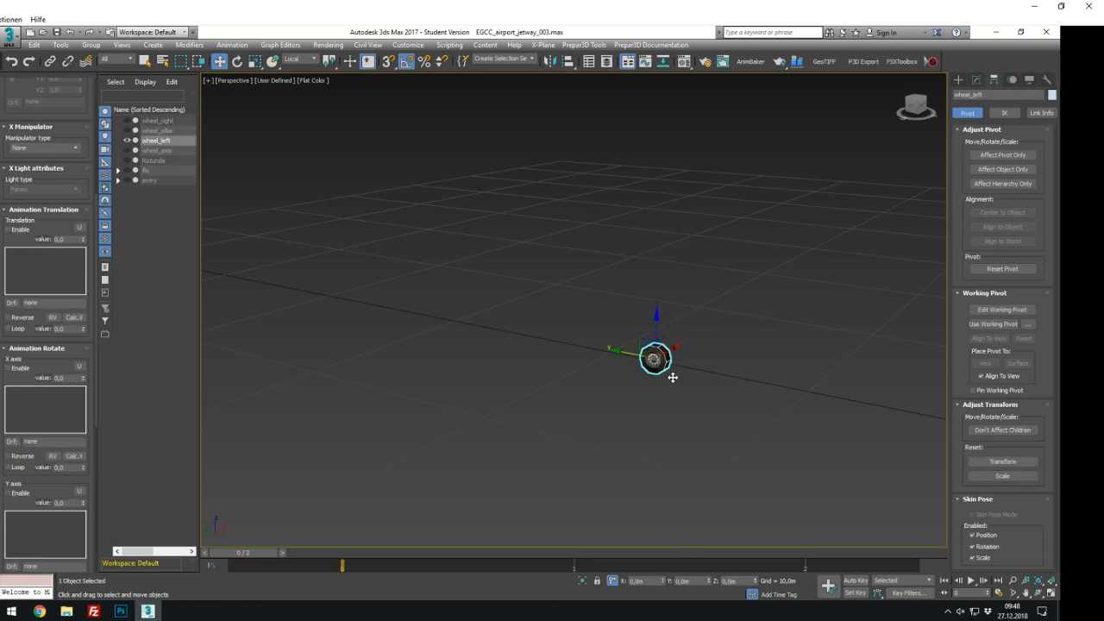
pyautogui.press('z')
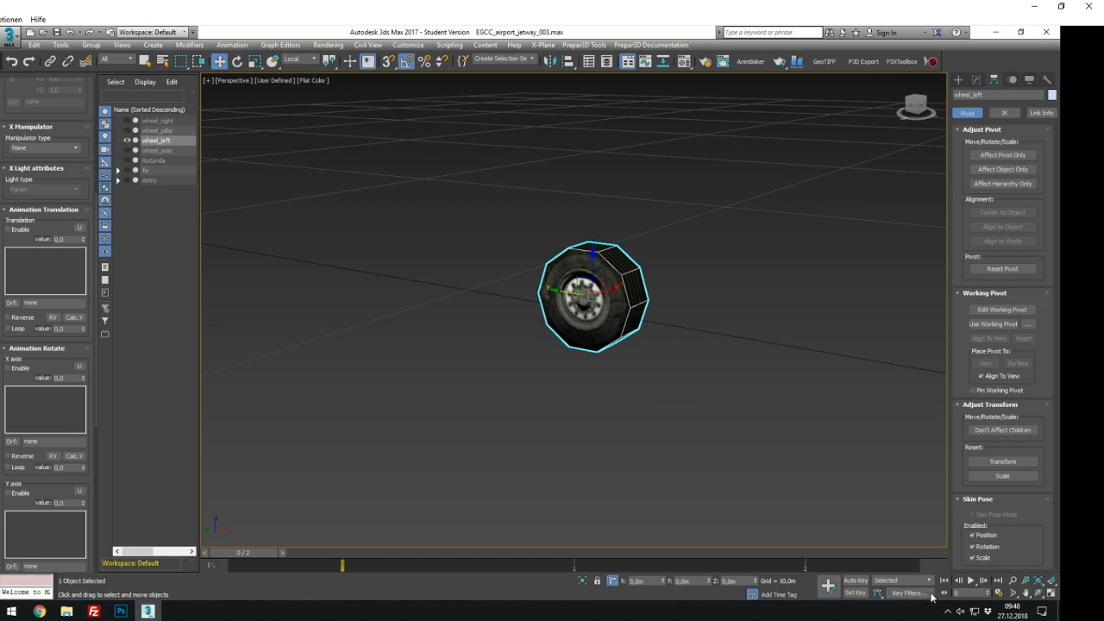
# With Auto Key on, key a rotation of wheel_left about its X axis at frame 1, and return to frame 0
pyautogui.click(863, 584)
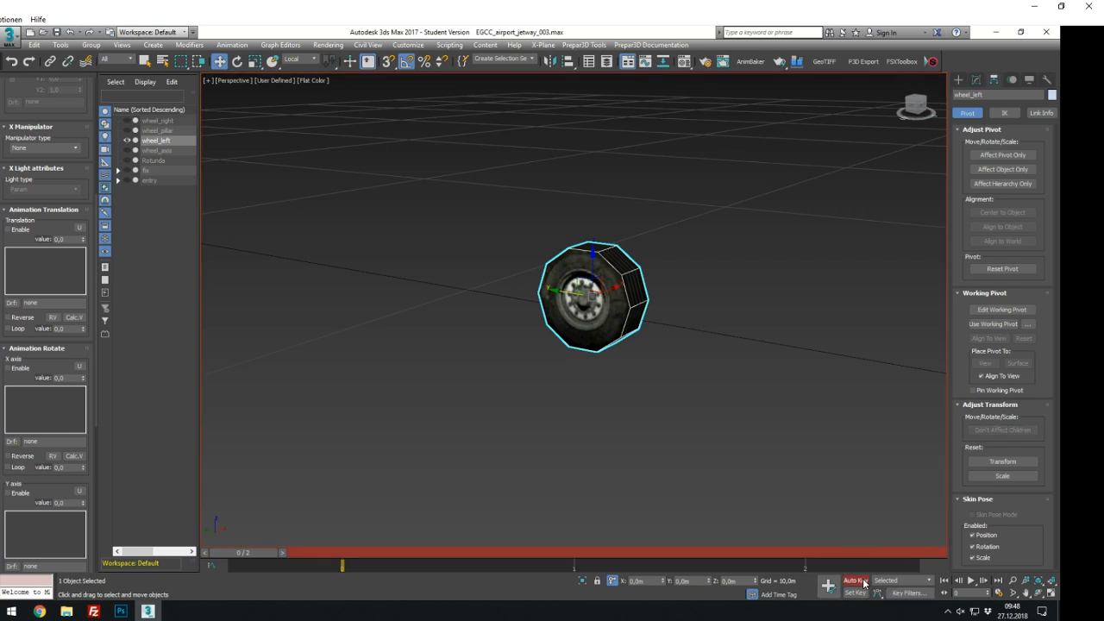
pyautogui.press('e')
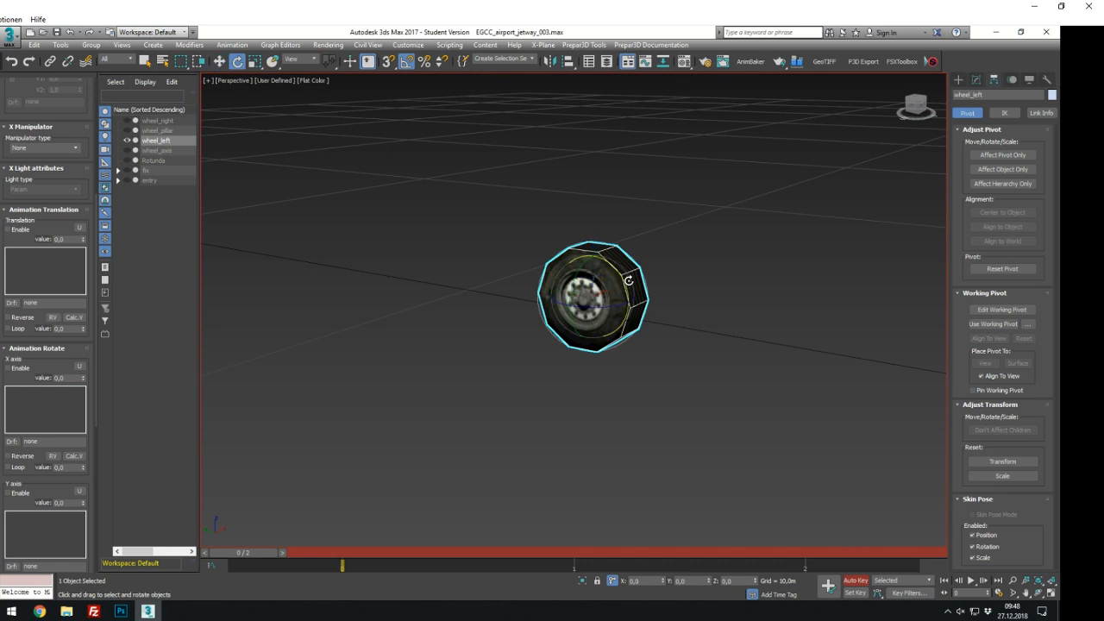
pyautogui.moveTo(627, 284); pyautogui.dragTo(244, 184)
pyautogui.moveTo(268, 552); pyautogui.dragTo(591, 553)
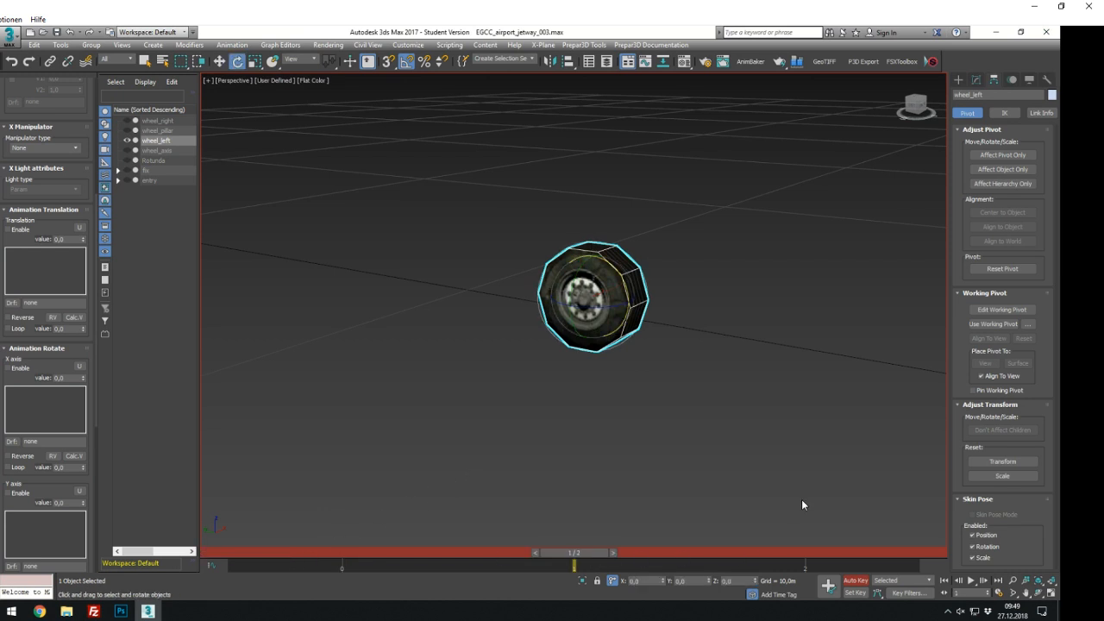
pyautogui.moveTo(617, 270); pyautogui.dragTo(341, 220)
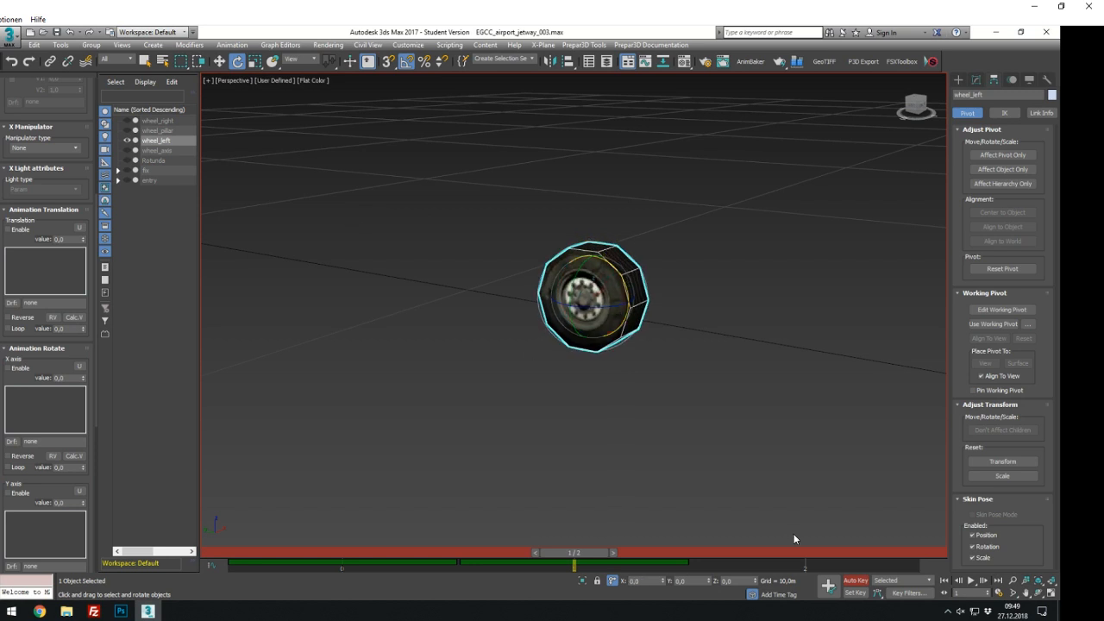
pyautogui.click(855, 580)
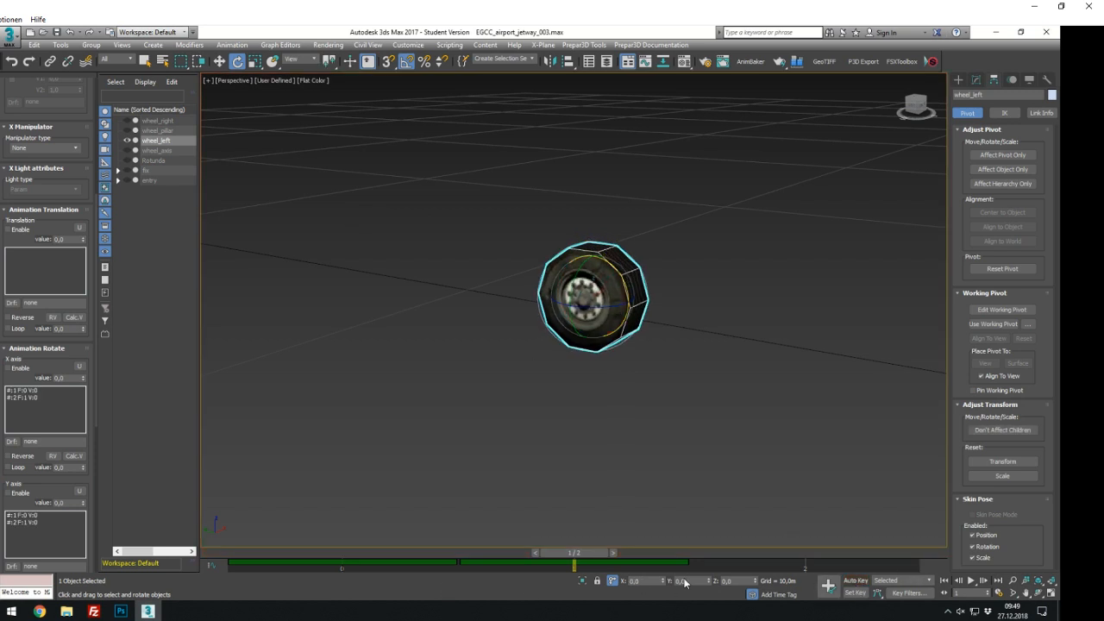
pyautogui.press('q')
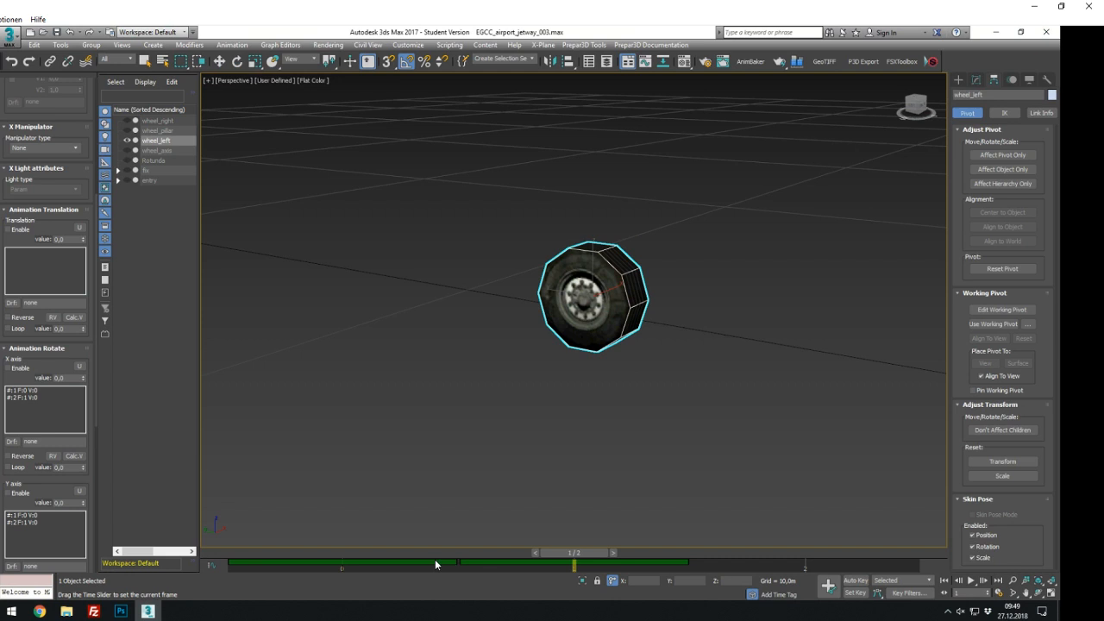
pyautogui.press('e')
pyautogui.moveTo(542, 553); pyautogui.dragTo(386, 546)
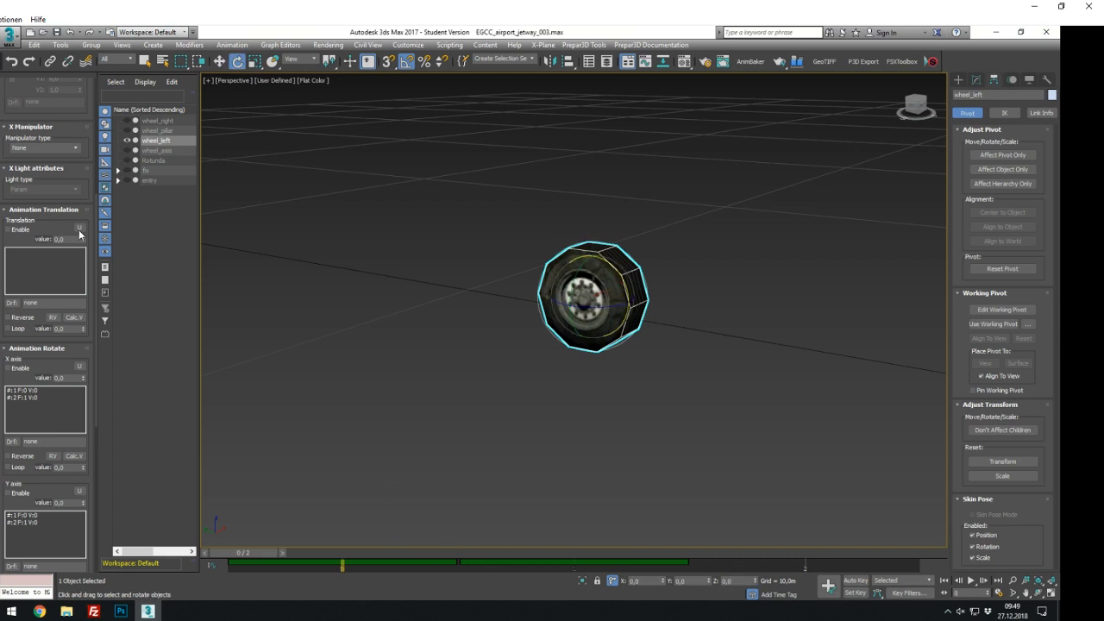
# Enable wheel_left's X-axis rotation animation with value 360 for frame 1 and dataref sam/jetway/wheelrotatel
pyautogui.scroll(-3, 95, 362)
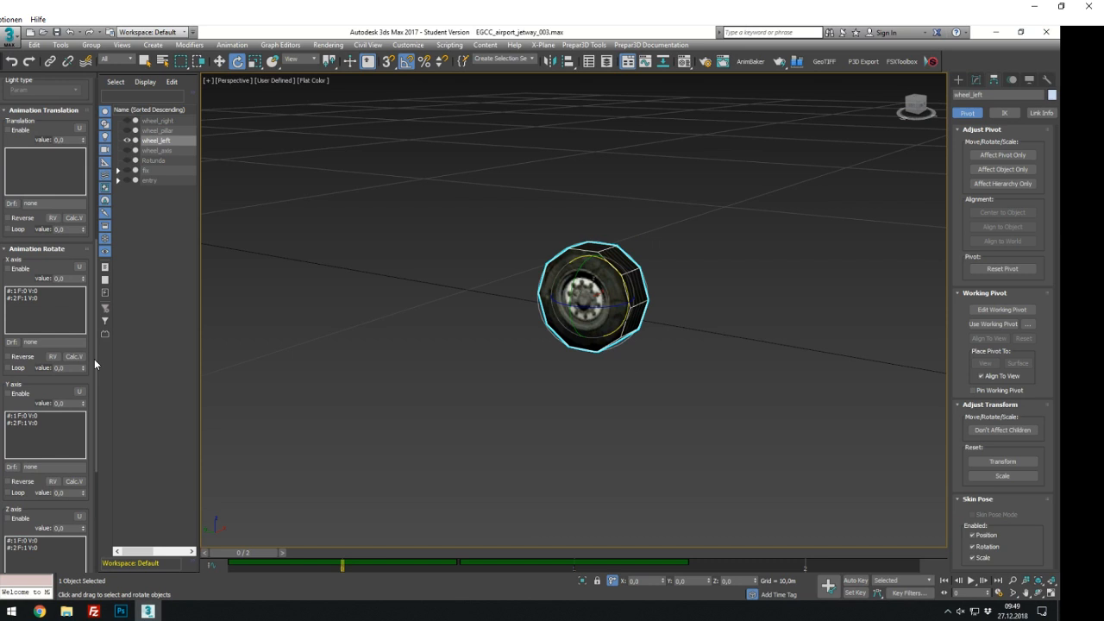
pyautogui.press('w')
pyautogui.scroll(3, 611, 293)
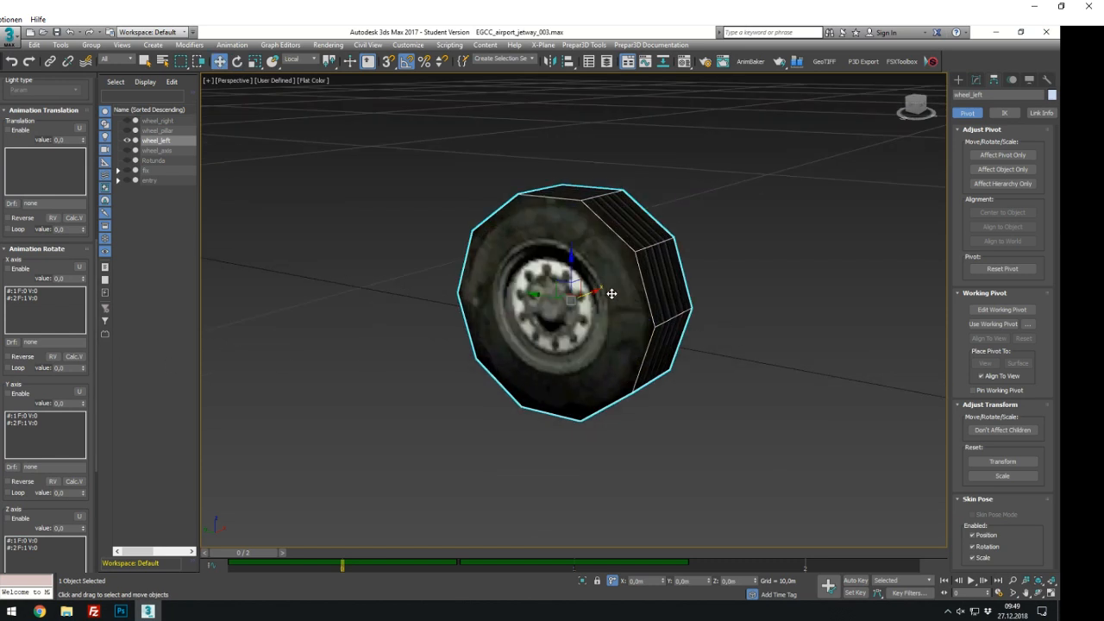
pyautogui.click(25, 268)
pyautogui.doubleClick(69, 279)
pyautogui.write('360')
pyautogui.press('Return')
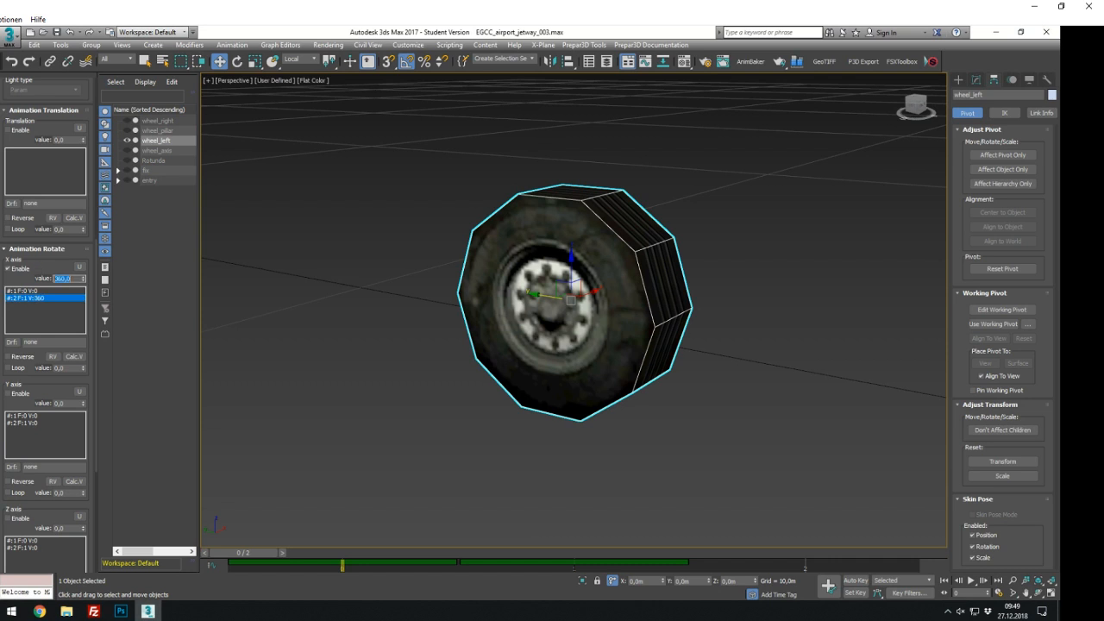
pyautogui.click(56, 341)
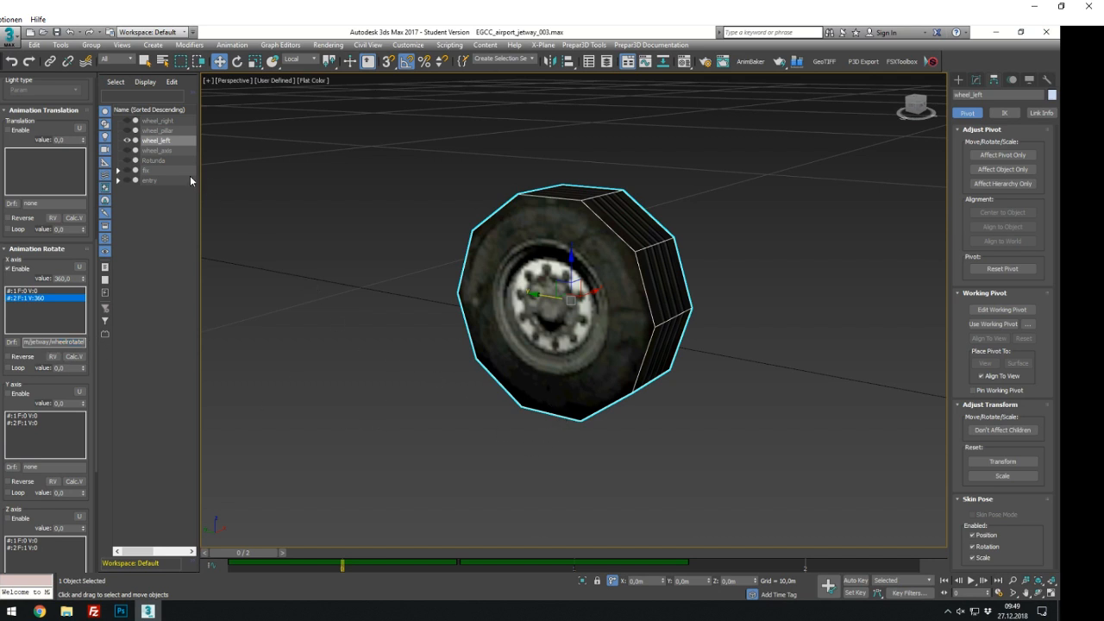
# Hide wheel_left, then show and select wheel_right
pyautogui.click(128, 140)
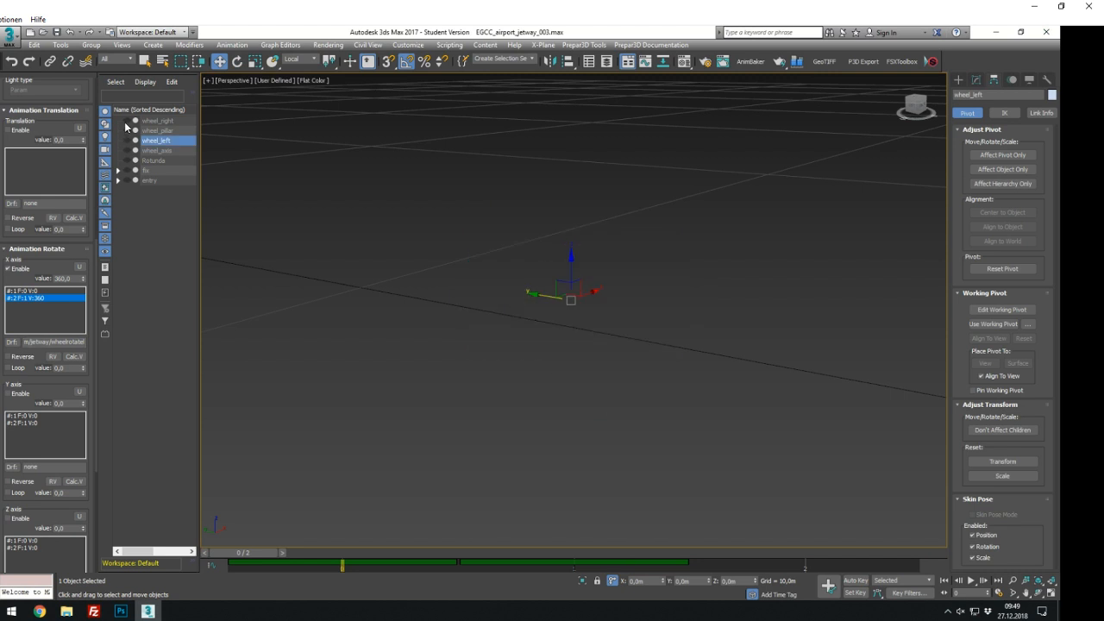
pyautogui.click(127, 121)
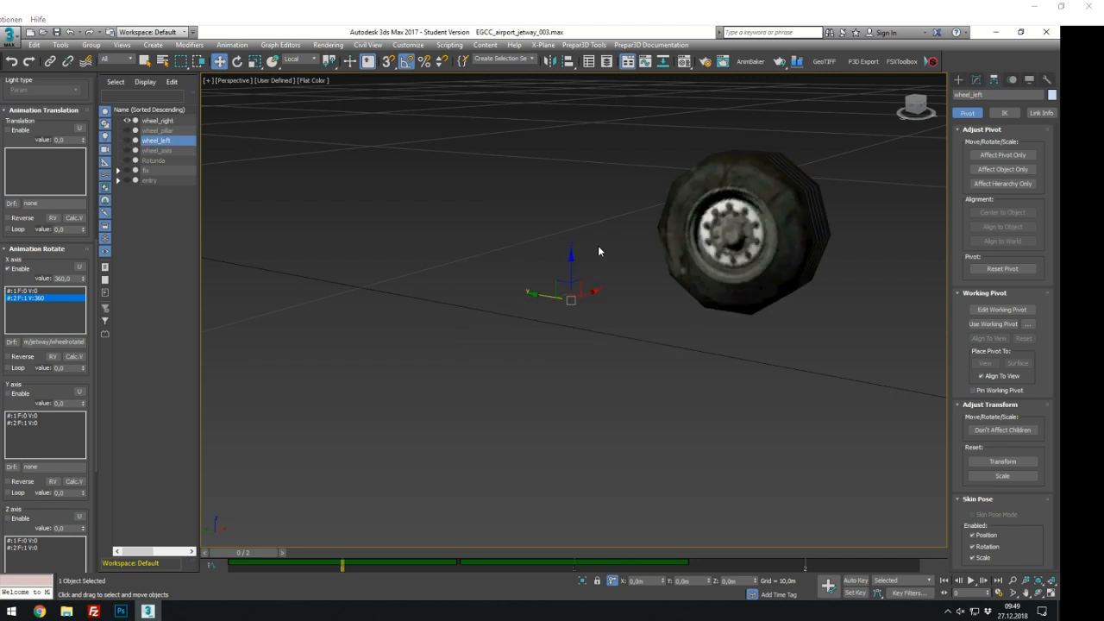
pyautogui.click(783, 256)
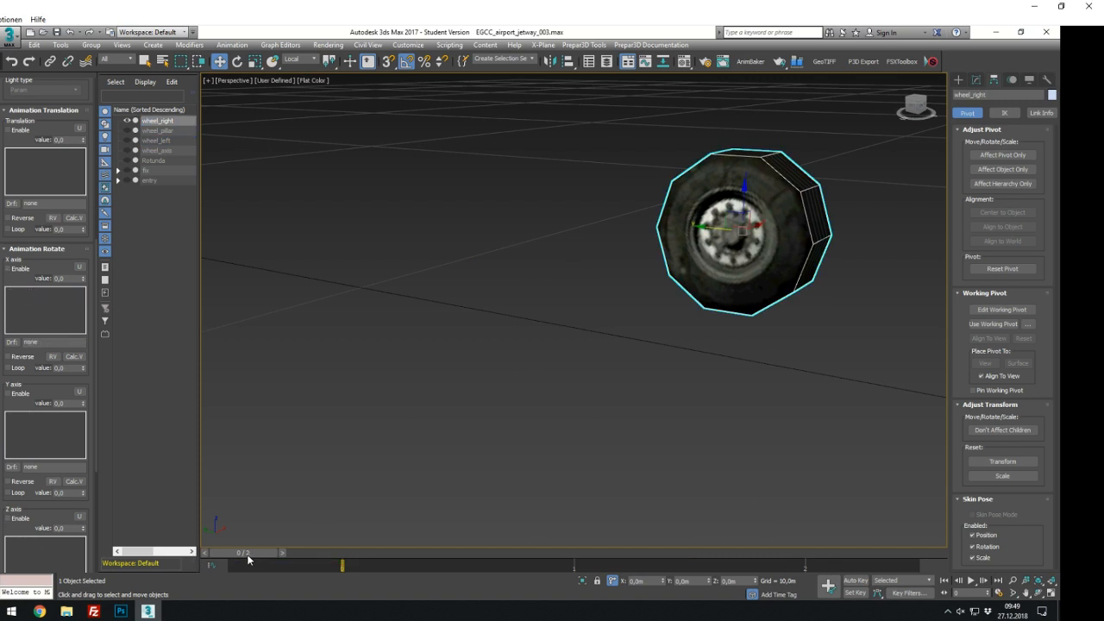
# With Auto Key on, key a rotation of wheel_right about its X axis at frame 1, and return to frame 0
pyautogui.moveTo(246, 553); pyautogui.dragTo(574, 553)
pyautogui.click(855, 580)
pyautogui.press('e')
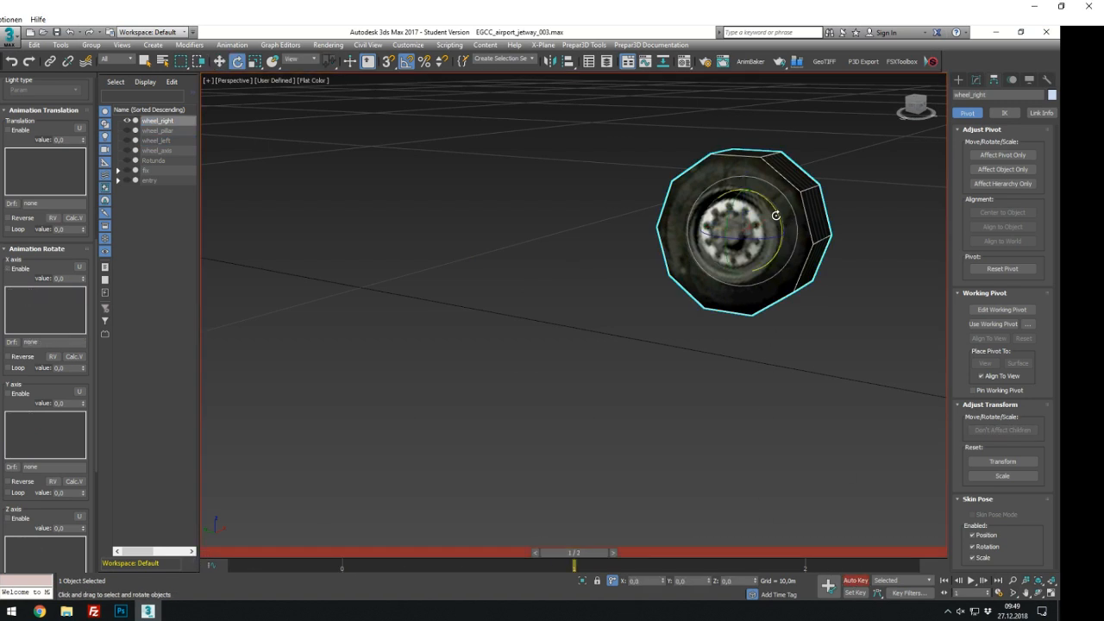
pyautogui.moveTo(767, 207); pyautogui.dragTo(419, 153)
pyautogui.click(857, 581)
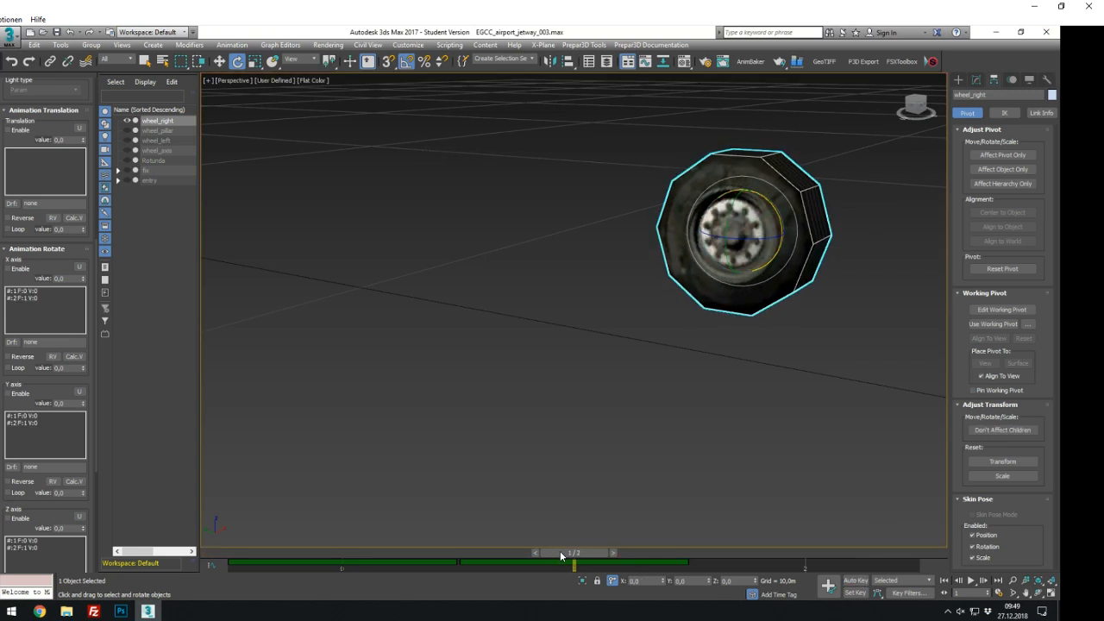
pyautogui.moveTo(583, 556); pyautogui.dragTo(360, 550)
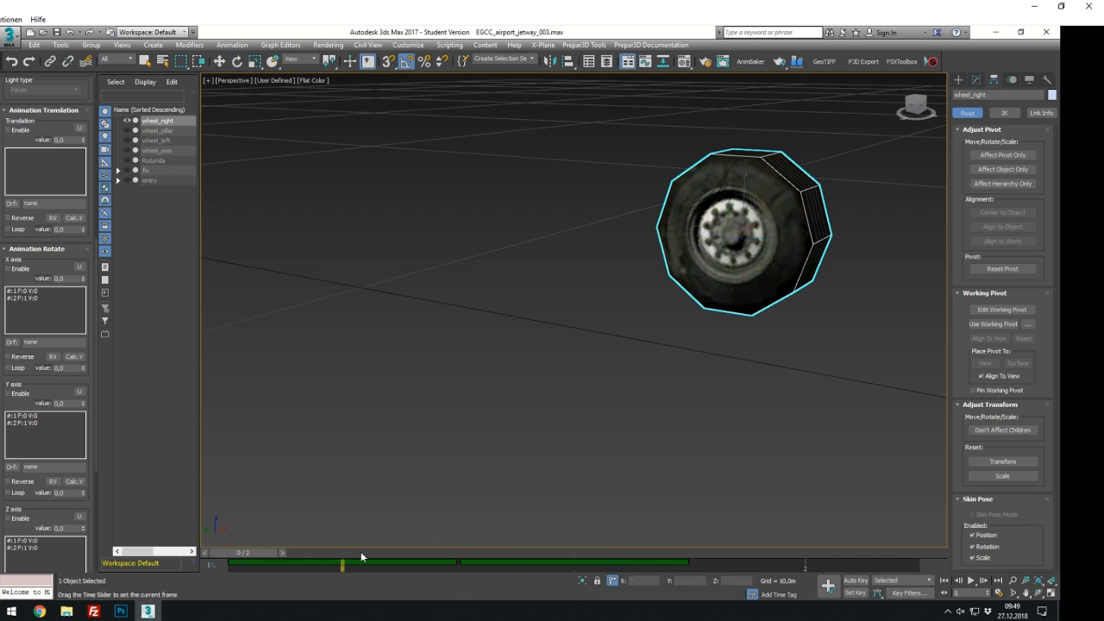
# Enable wheel_right's X-axis rotation animation with value 360 for frame 1 and dataref sam/jetway/wheelrotater
pyautogui.click(39, 299)
pyautogui.click(76, 278)
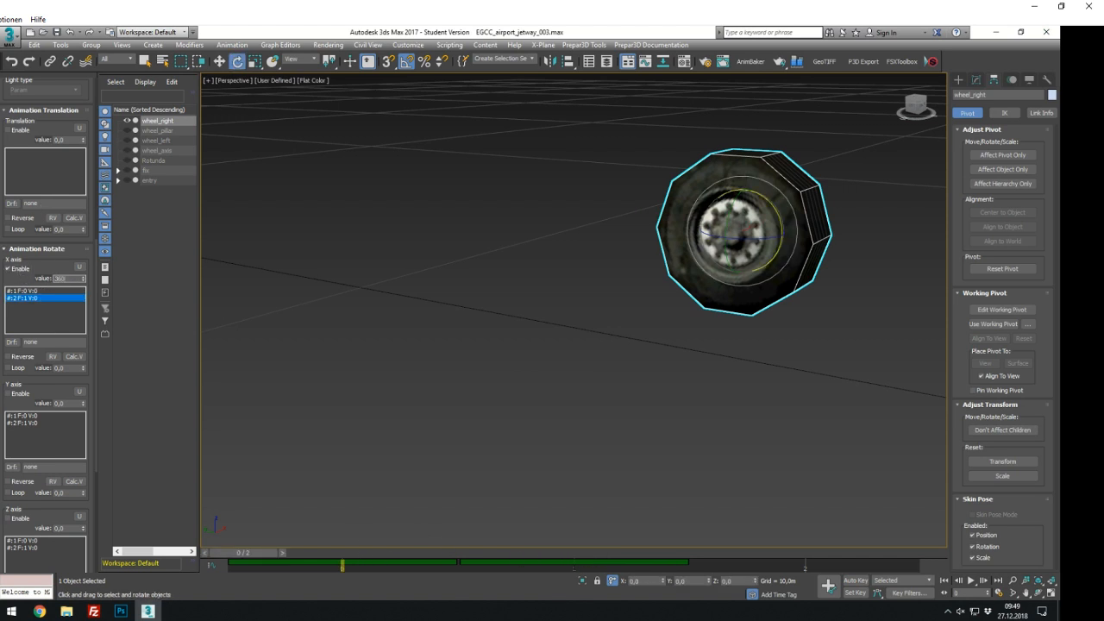
pyautogui.write('360')
pyautogui.press('Return')
pyautogui.moveTo(47, 343); pyautogui.dragTo(25, 344)
pyautogui.hotkey('ctrl', 'v')
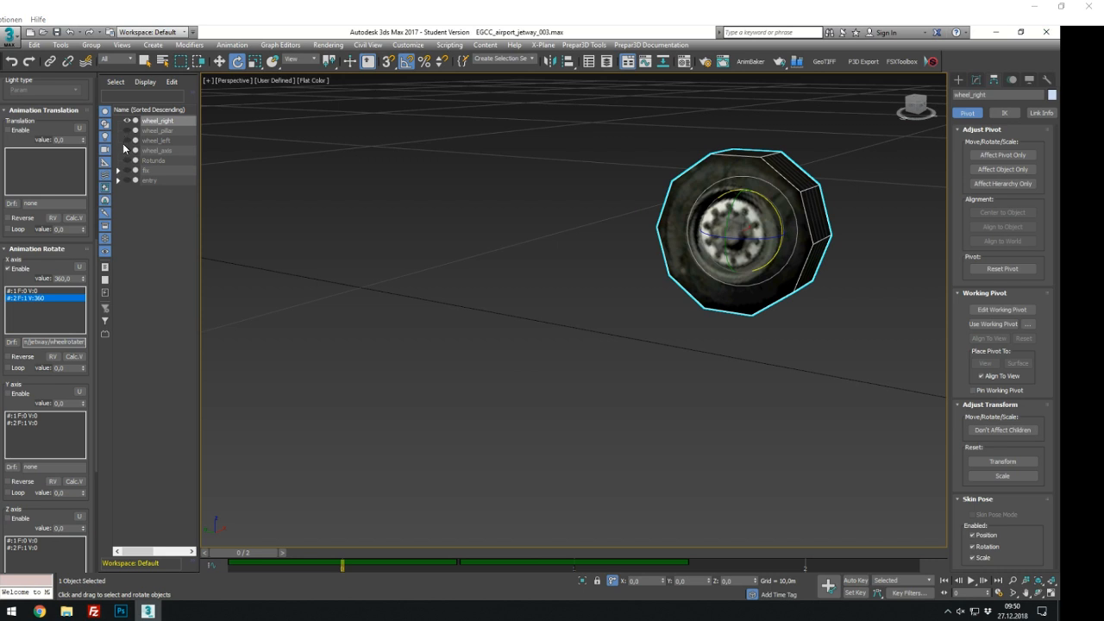
# Hide wheel_right, then show and select wheel_axis for rotating
pyautogui.click(127, 141)
pyautogui.click(127, 140)
pyautogui.click(126, 121)
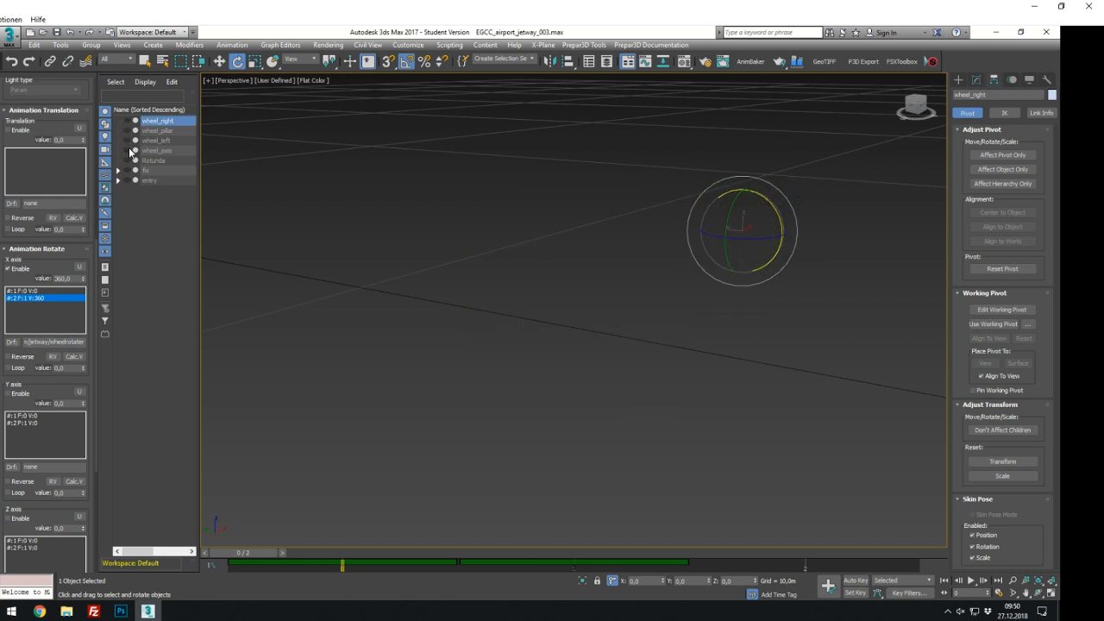
pyautogui.click(127, 150)
pyautogui.click(690, 245)
pyautogui.scroll(-3, 689, 242)
pyautogui.keyDown('alt'); pyautogui.moveTo(698, 328); pyautogui.dragTo(738, 416, button='middle'); pyautogui.keyUp('alt')
pyautogui.press('w')
pyautogui.press('e')
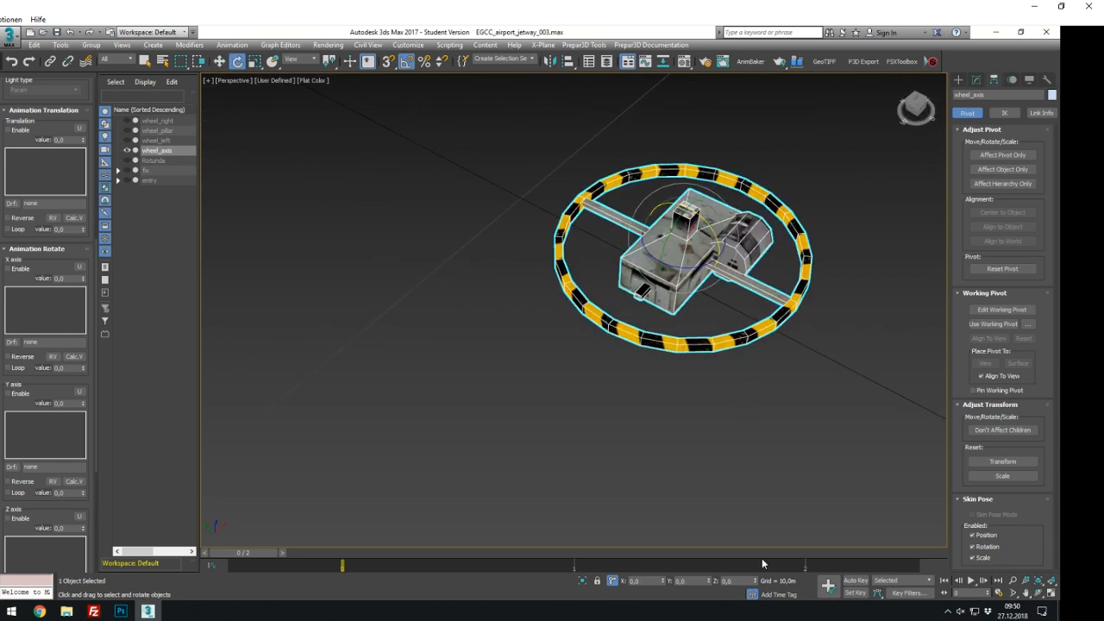
# With Auto Key on, key wheel_axis a quarter turn about its Z axis at frame 1 and a quarter turn the opposite way at frame 2
pyautogui.click(856, 579)
pyautogui.moveTo(258, 553); pyautogui.dragTo(516, 556)
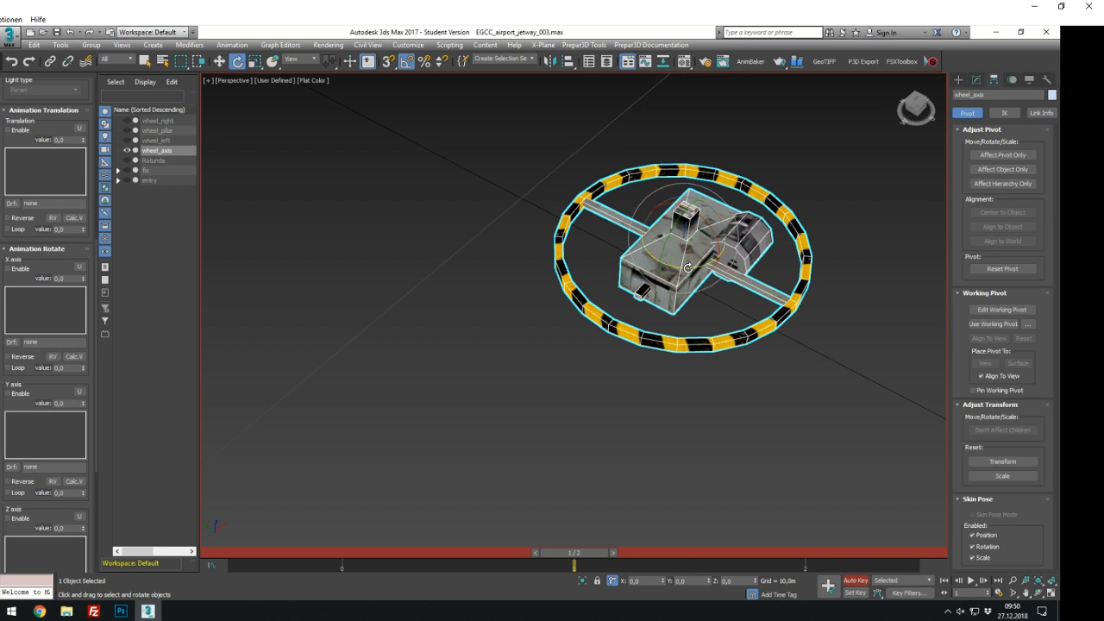
pyautogui.moveTo(687, 268); pyautogui.dragTo(737, 255)
pyautogui.moveTo(570, 551); pyautogui.dragTo(901, 551)
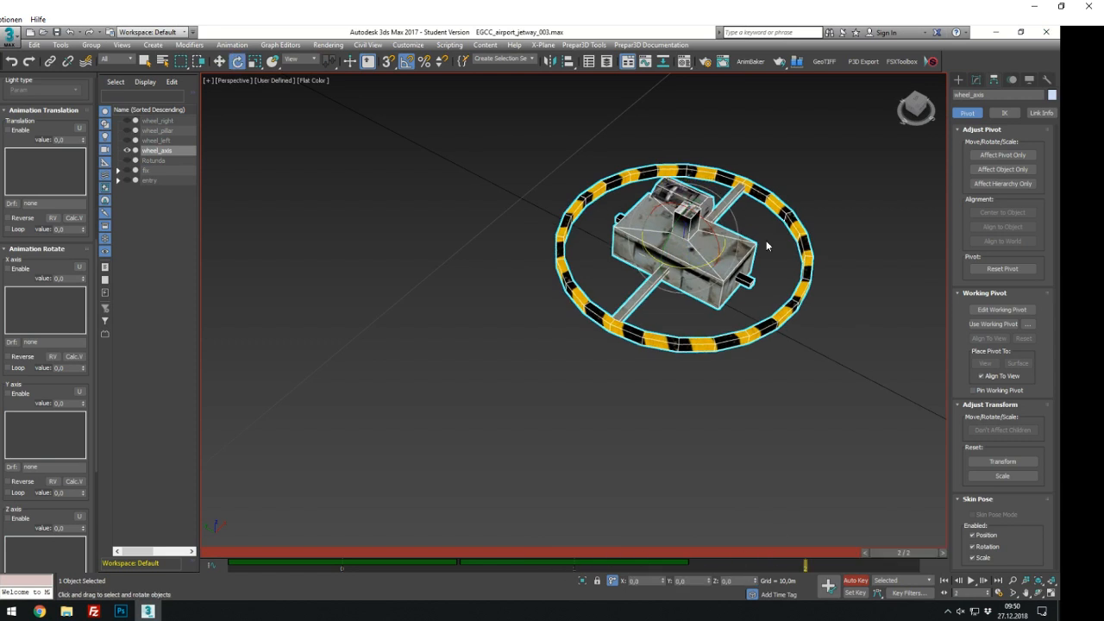
pyautogui.moveTo(709, 259); pyautogui.dragTo(596, 259)
pyautogui.click(857, 581)
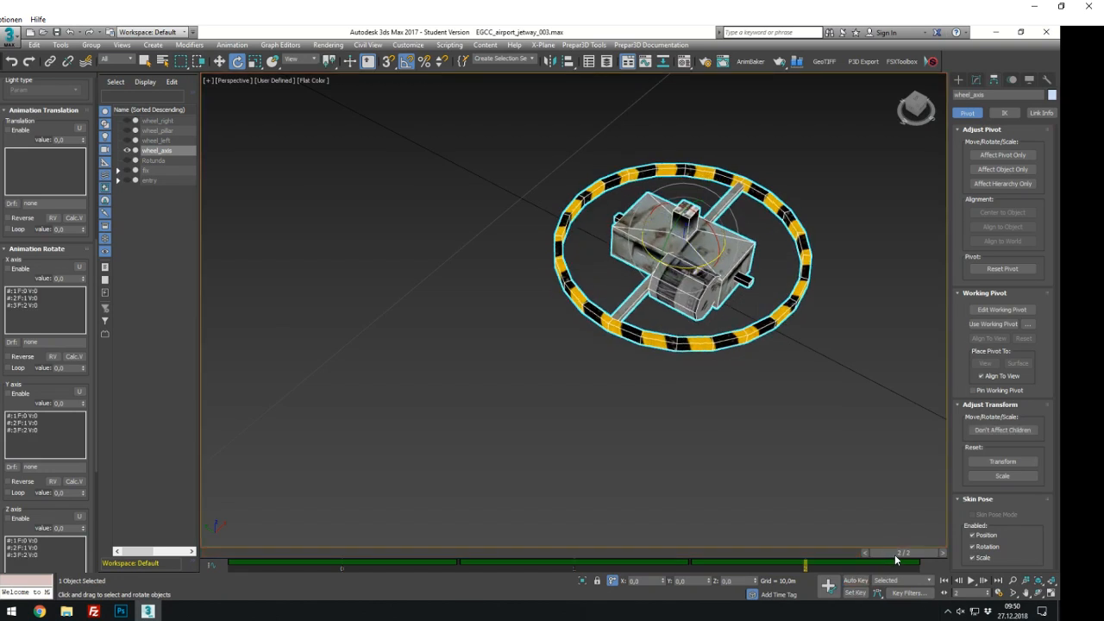
# Return to frame 0 and enable wheel_axis's Z-axis rotation animation with values -90 for frame 1 and 90 for frame 2
pyautogui.moveTo(894, 554); pyautogui.dragTo(379, 550)
pyautogui.press('e')
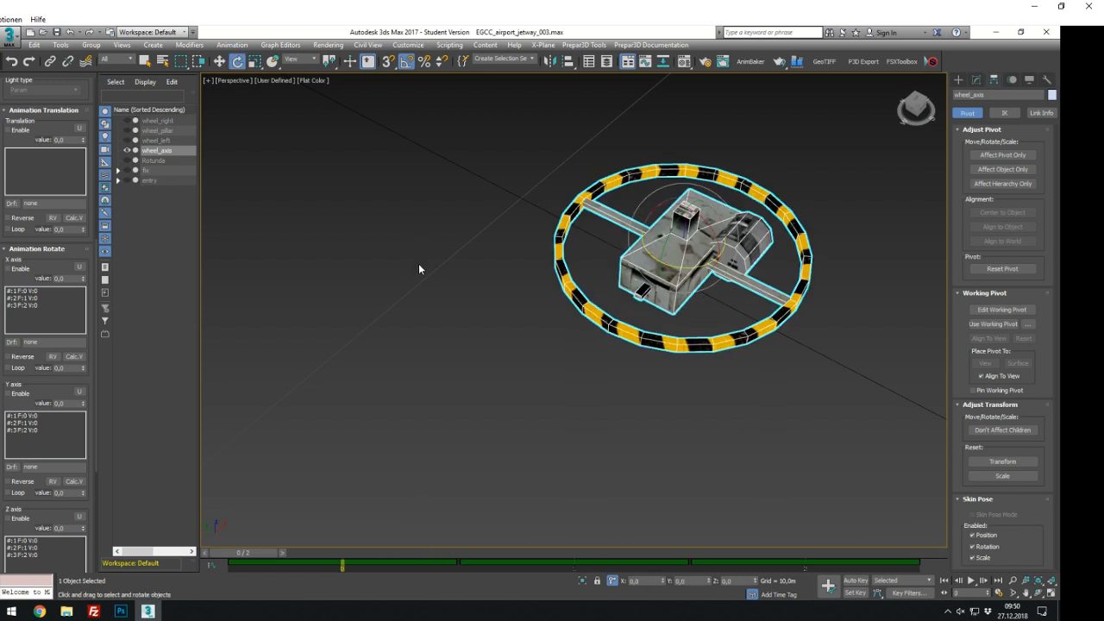
pyautogui.press('w')
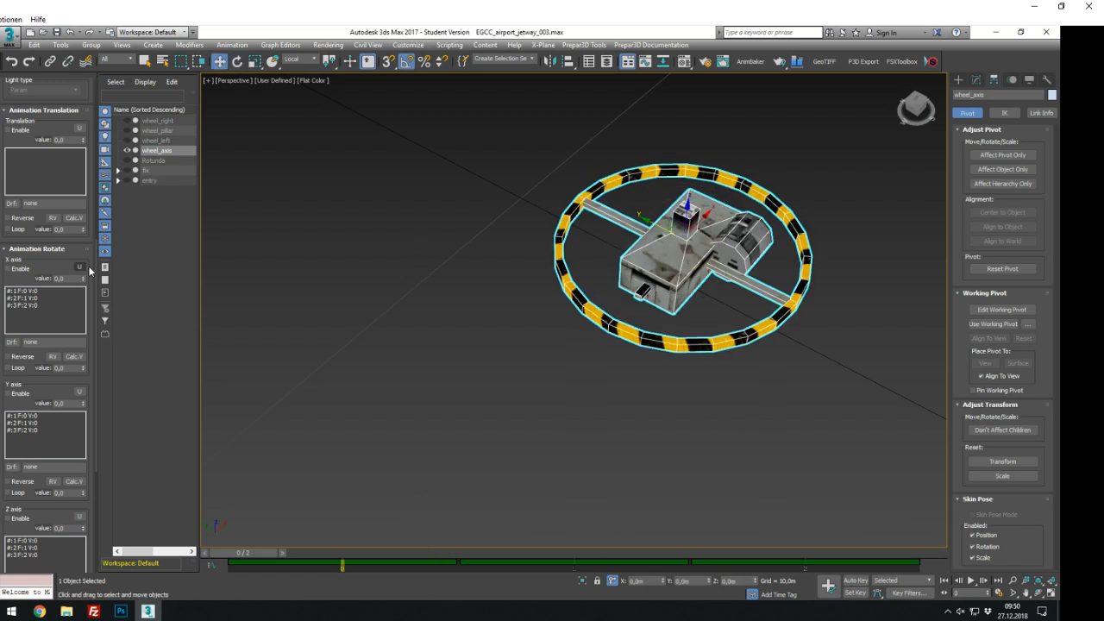
pyautogui.moveTo(99, 273); pyautogui.dragTo(95, 323)
pyautogui.scroll(-2, 95, 323)
pyautogui.click(7, 356)
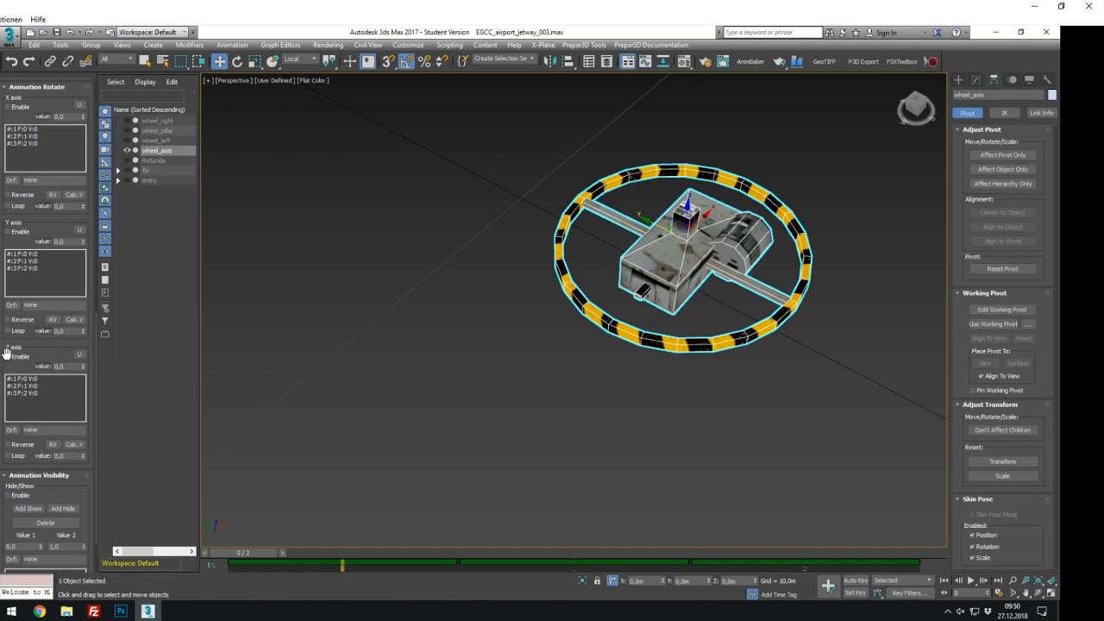
pyautogui.click(34, 386)
pyautogui.doubleClick(69, 367)
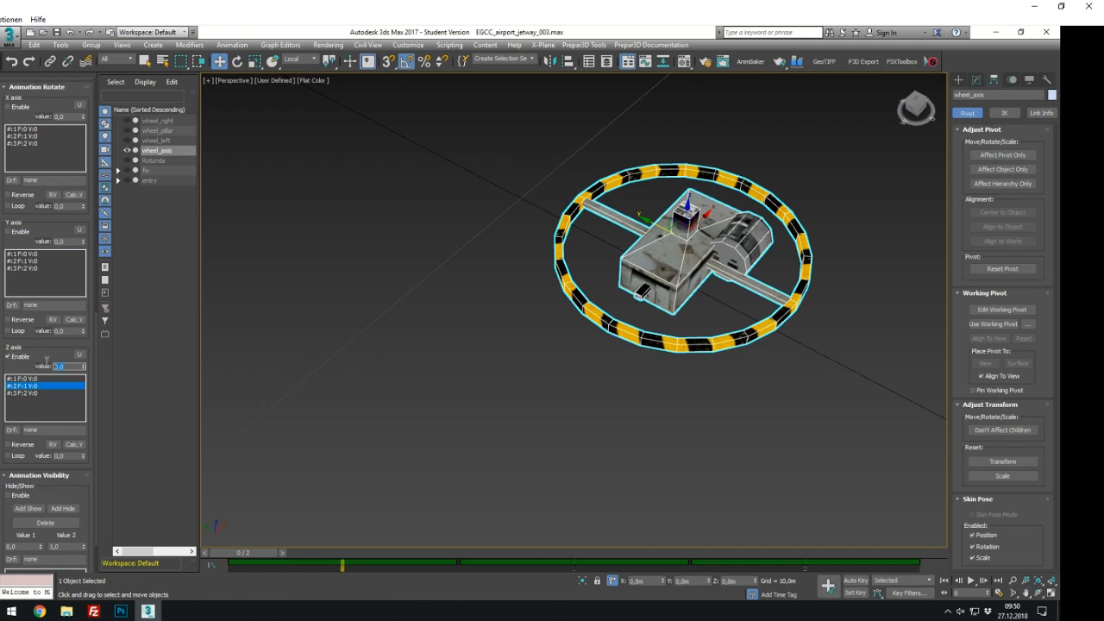
pyautogui.write('-90')
pyautogui.press('Return')
pyautogui.click(24, 393)
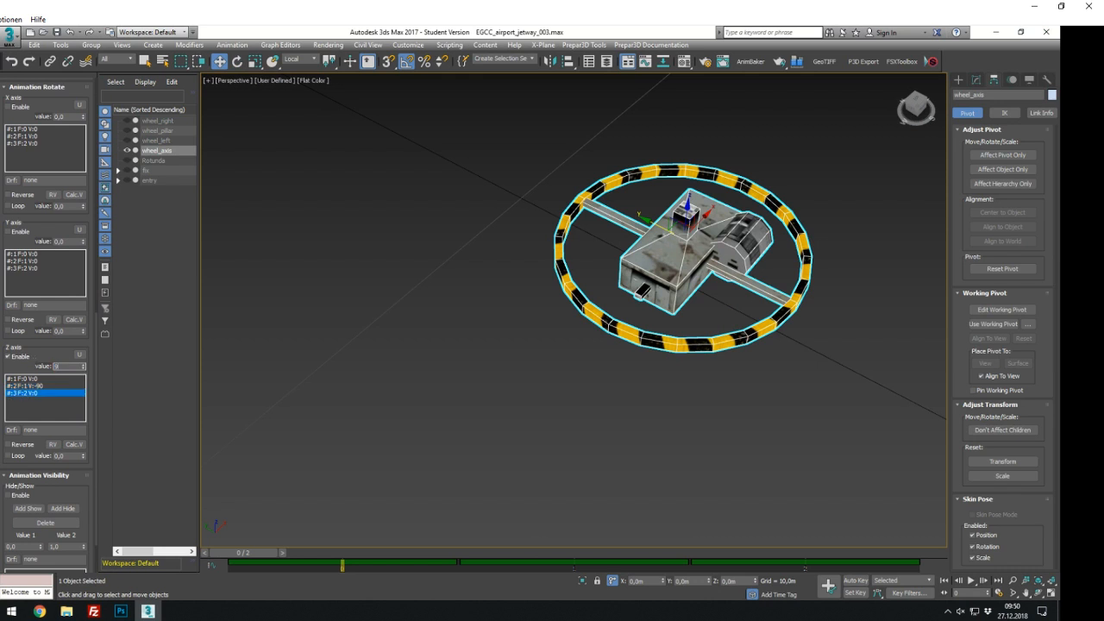
# Replace the placeholder dataref of wheel_axis's Z-axis rotation with the copied SAM jetway dataref, and deselect the object
pyautogui.moveTo(51, 429); pyautogui.dragTo(4, 433)
pyautogui.hotkey('ctrl', 'v')
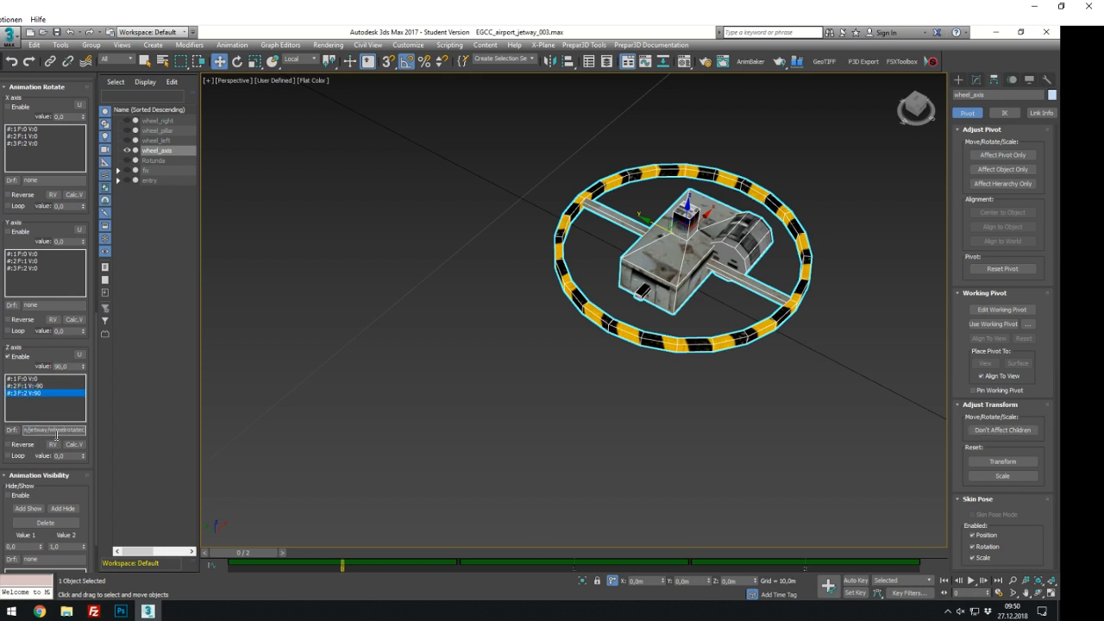
pyautogui.press('BackSpace')
pyautogui.press('BackSpace')
pyautogui.press('BackSpace')
pyautogui.press('BackSpace')
pyautogui.press('BackSpace')
pyautogui.moveTo(71, 430); pyautogui.dragTo(7, 429)
pyautogui.press('BackSpace')
pyautogui.hotkey('ctrl', 'v')
pyautogui.click(415, 360)
# Unhide all hidden parts of the jetway
pyautogui.click(958, 80)
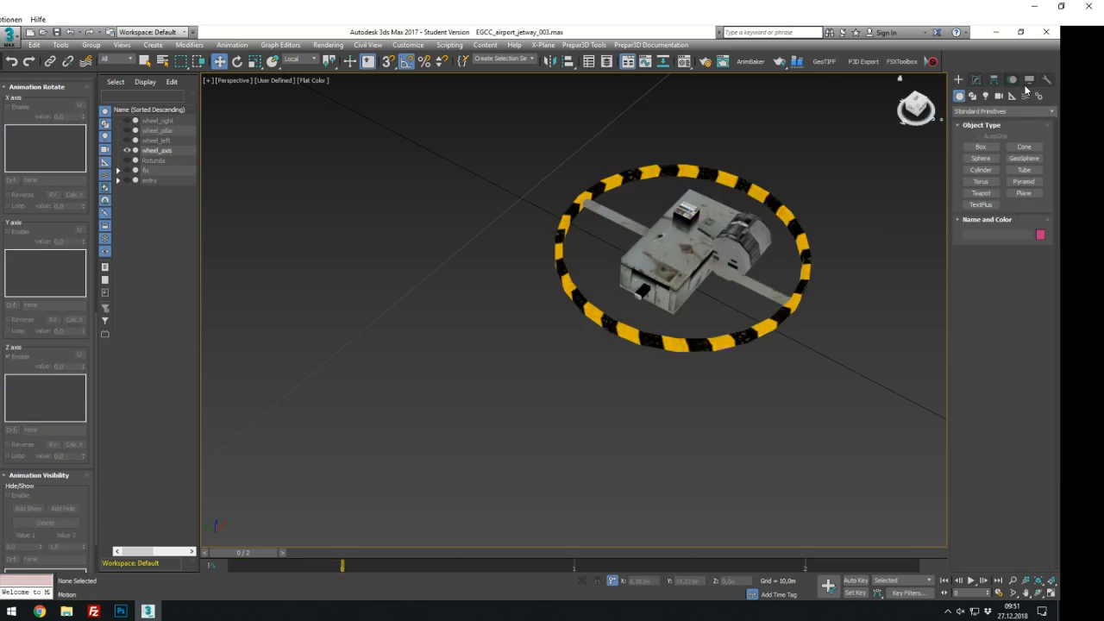
pyautogui.click(1029, 80)
pyautogui.click(1017, 408)
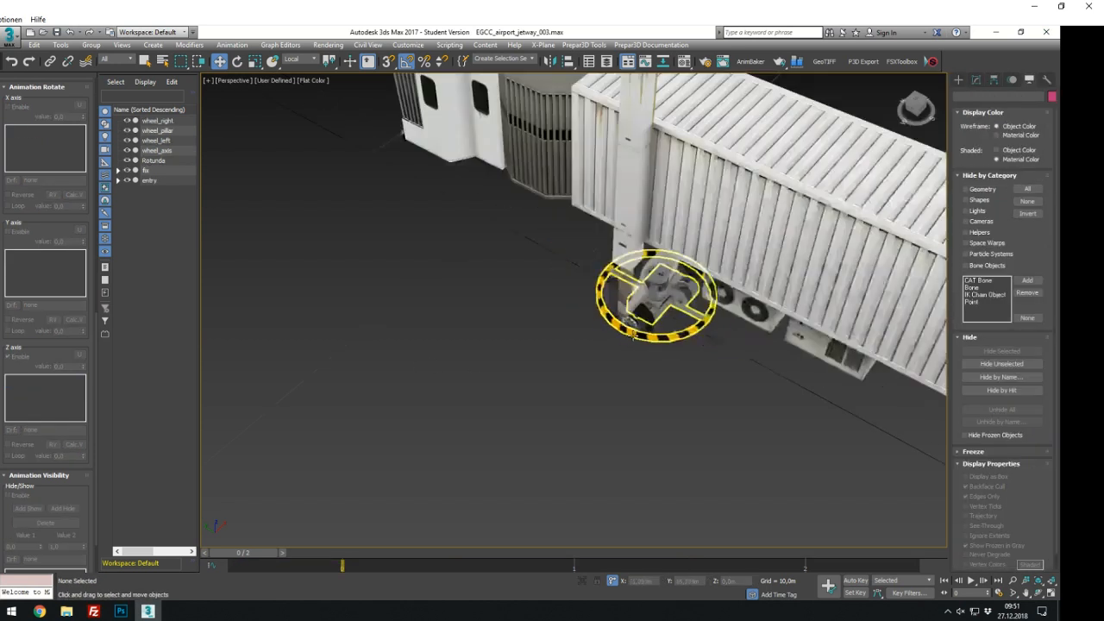
# Select the Omni001 light on the entry cabin and examine its visibility animation's values and dataref
pyautogui.scroll(3, 503, 127)
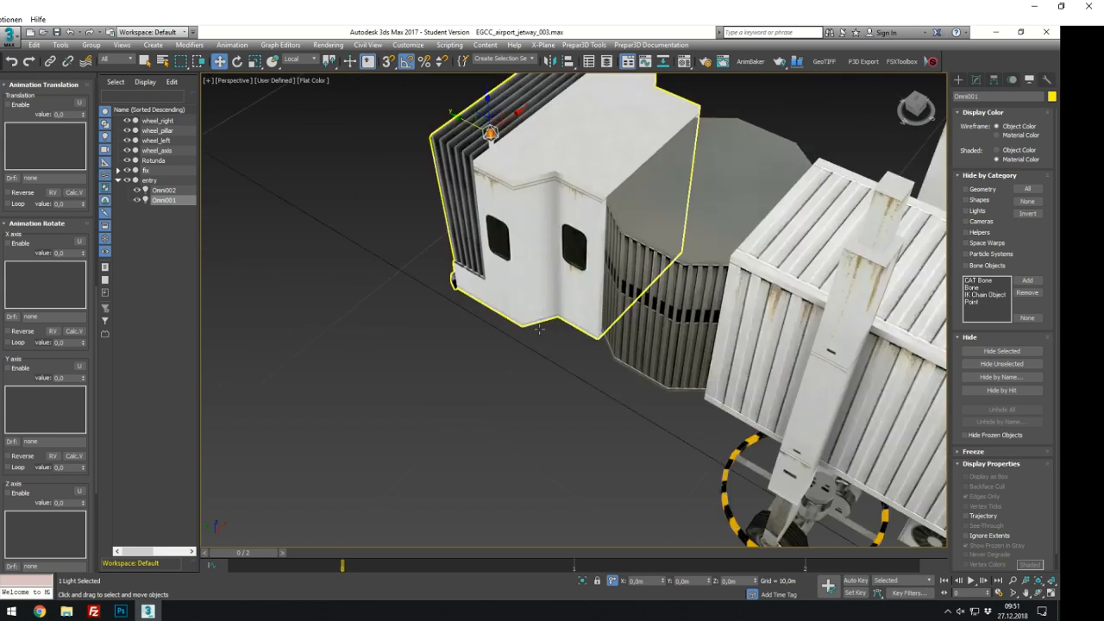
pyautogui.keyDown('alt'); pyautogui.moveTo(595, 330); pyautogui.dragTo(633, 298, button='middle'); pyautogui.keyUp('alt')
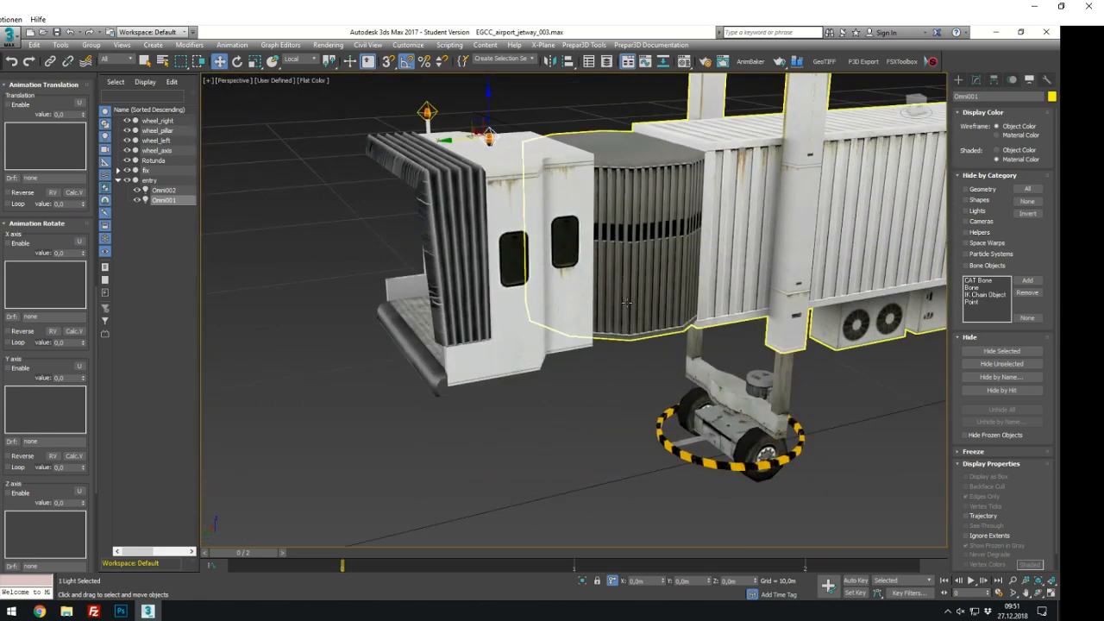
pyautogui.scroll(-3, 105, 423)
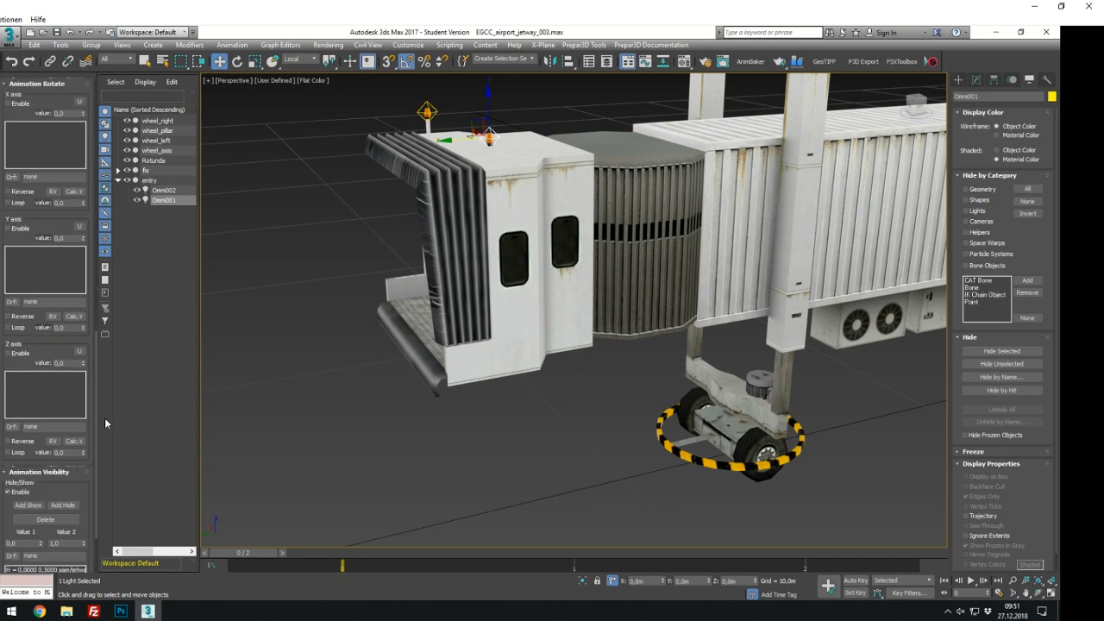
pyautogui.scroll(-2, 101, 427)
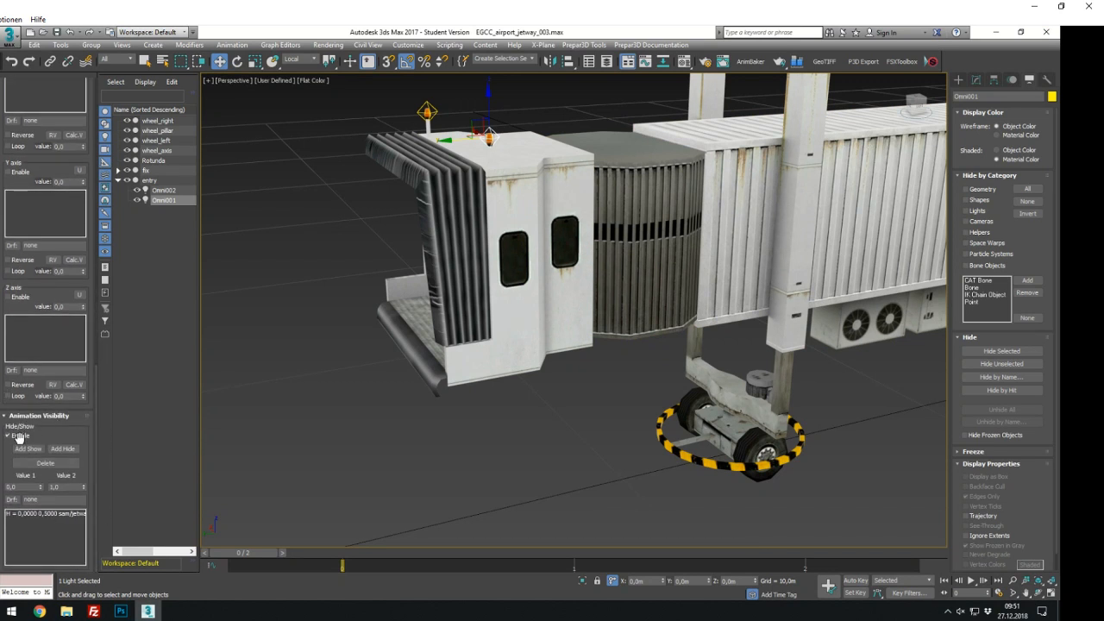
pyautogui.click(24, 518)
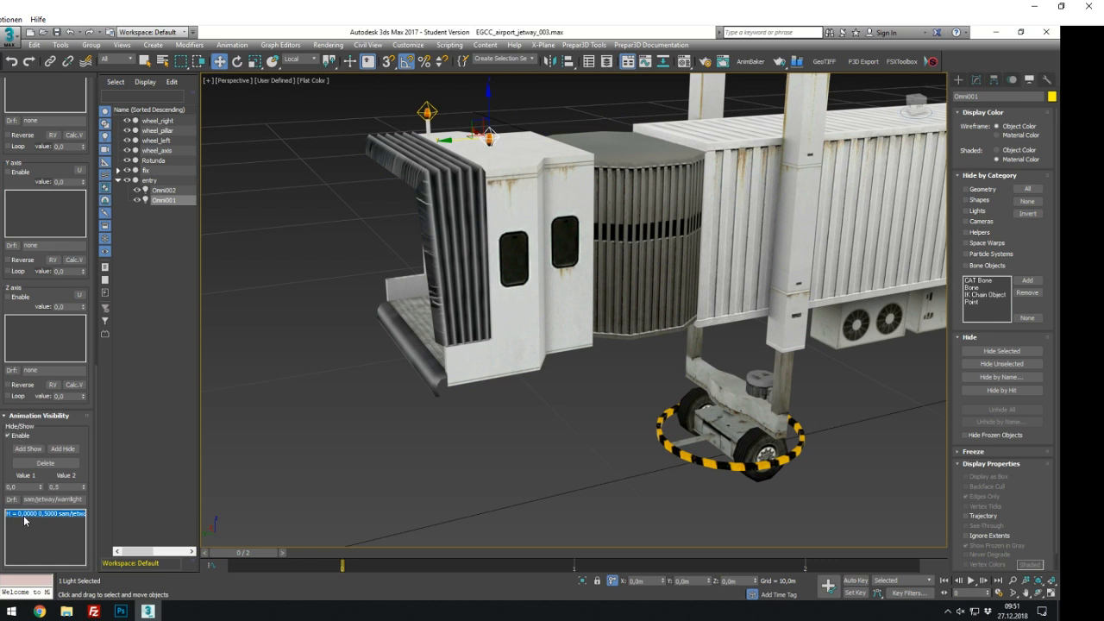
pyautogui.click(70, 488)
pyautogui.scroll(-3, 373, 480)
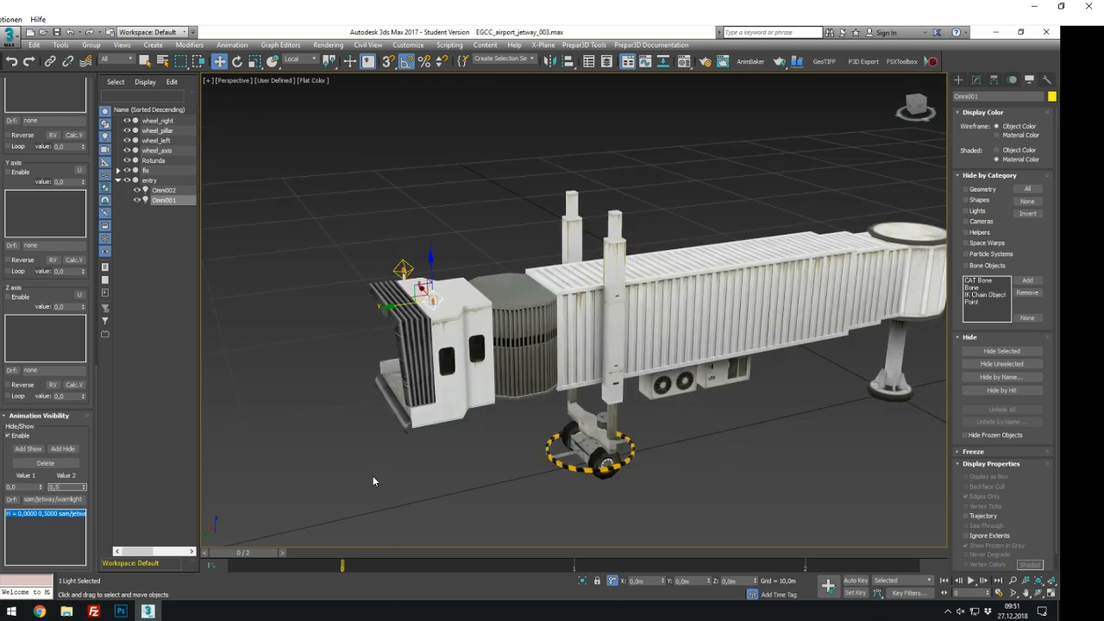
# Parent the fix tunnel section under Rotunda and expand the hierarchy down to extent_2
pyautogui.click(748, 452)
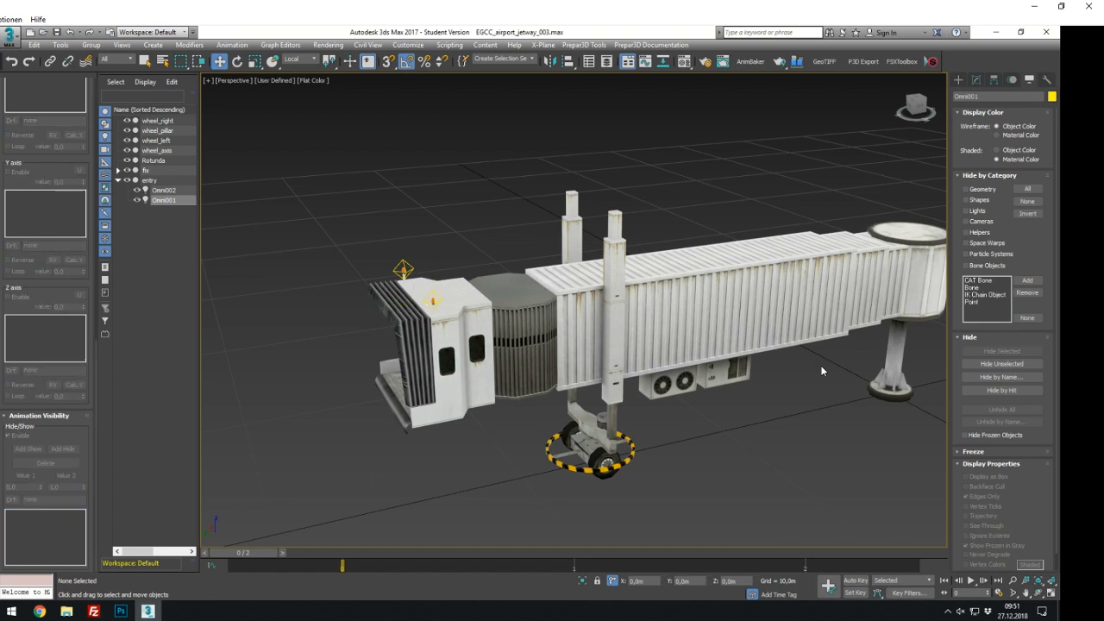
pyautogui.click(901, 276)
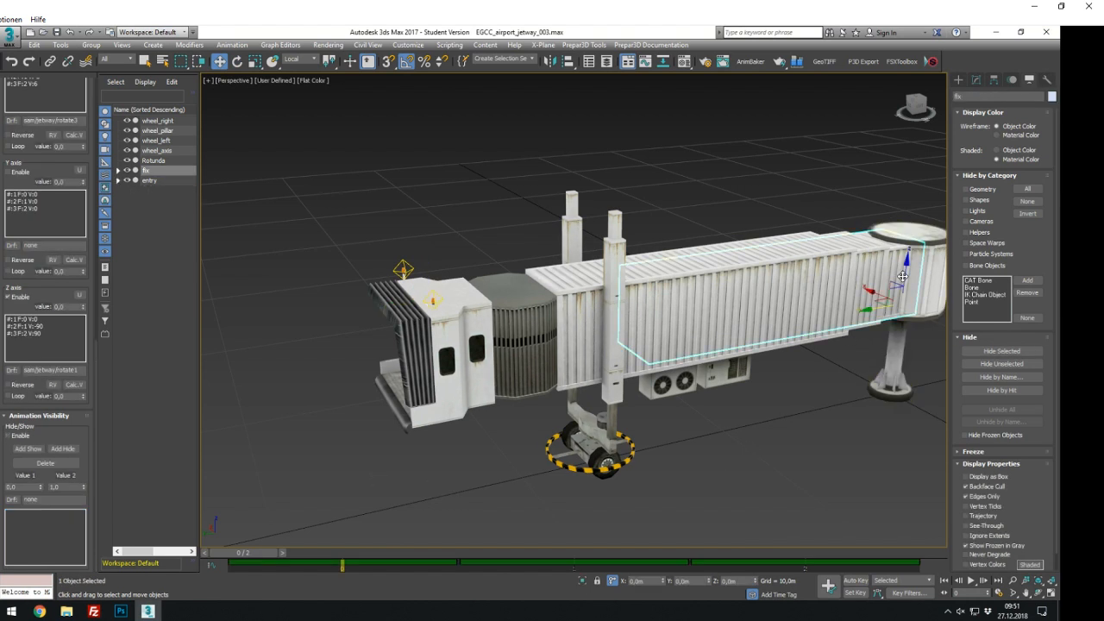
pyautogui.moveTo(165, 168); pyautogui.dragTo(161, 161)
pyautogui.click(127, 171)
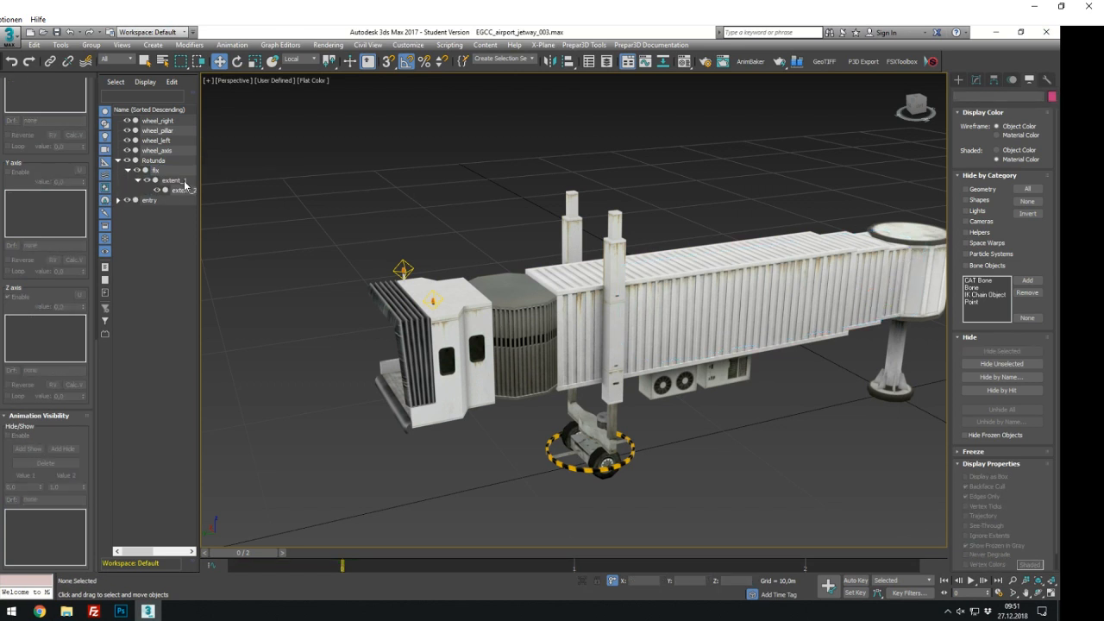
pyautogui.click(182, 191)
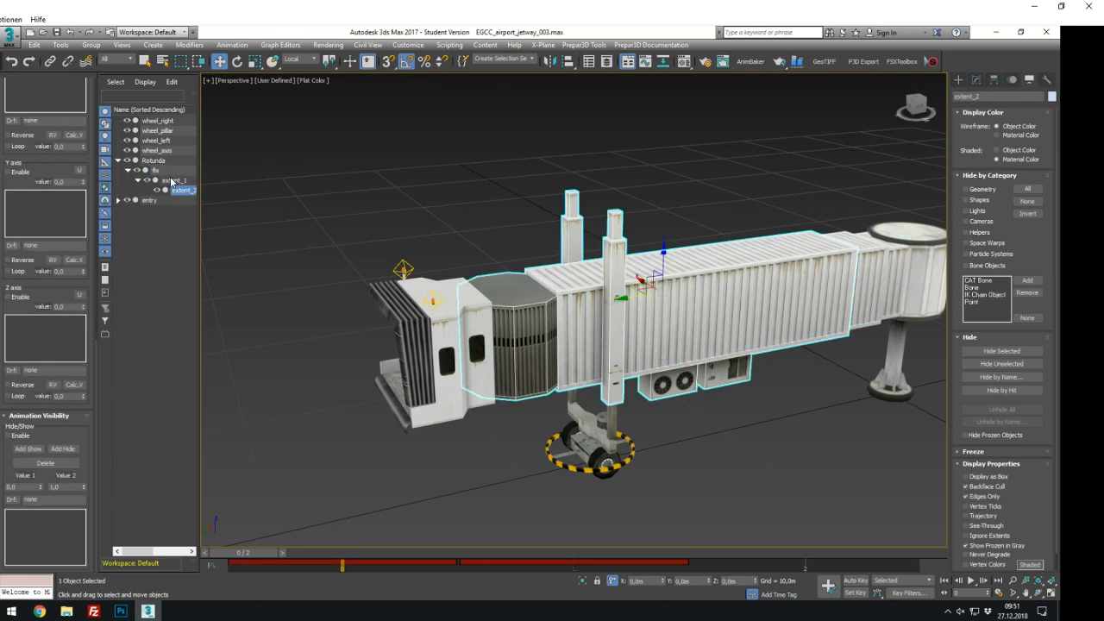
# Parent wheel_left and wheel_right under wheel_axis, and wheel_axis under wheel_pillar
pyautogui.click(610, 413)
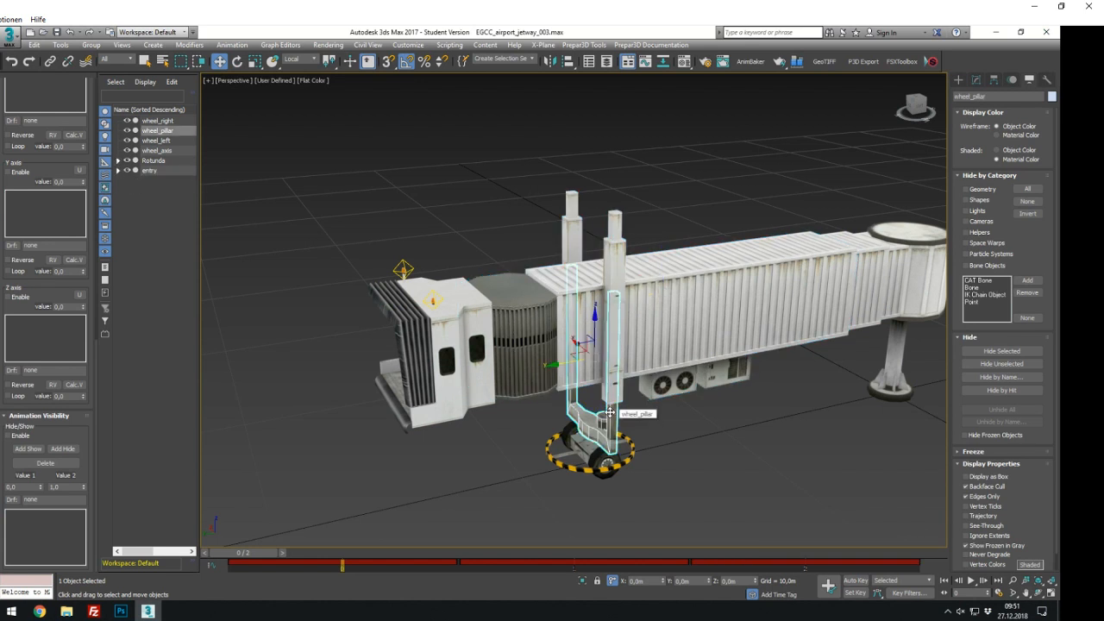
pyautogui.moveTo(164, 140)
pyautogui.mouseDown()
pyautogui.moveTo(171, 156)
pyautogui.moveTo(171, 121)
pyautogui.mouseUp()
pyautogui.click(156, 121)
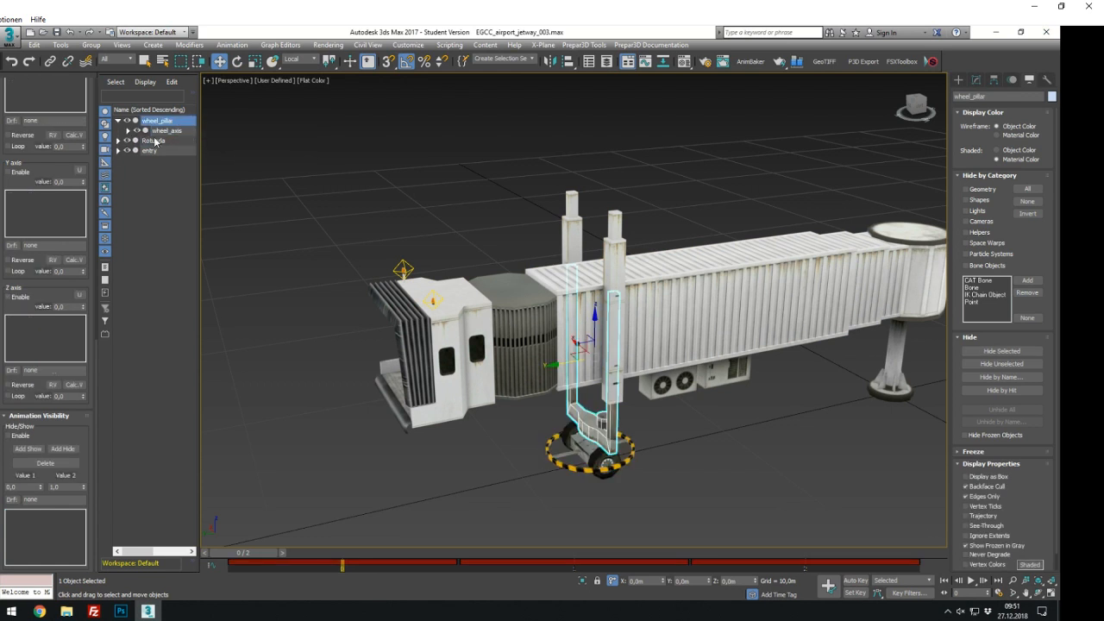
# Expand Rotunda's hierarchy, parent wheel_pillar and entry under extent_2, and clear the selection
pyautogui.click(118, 141)
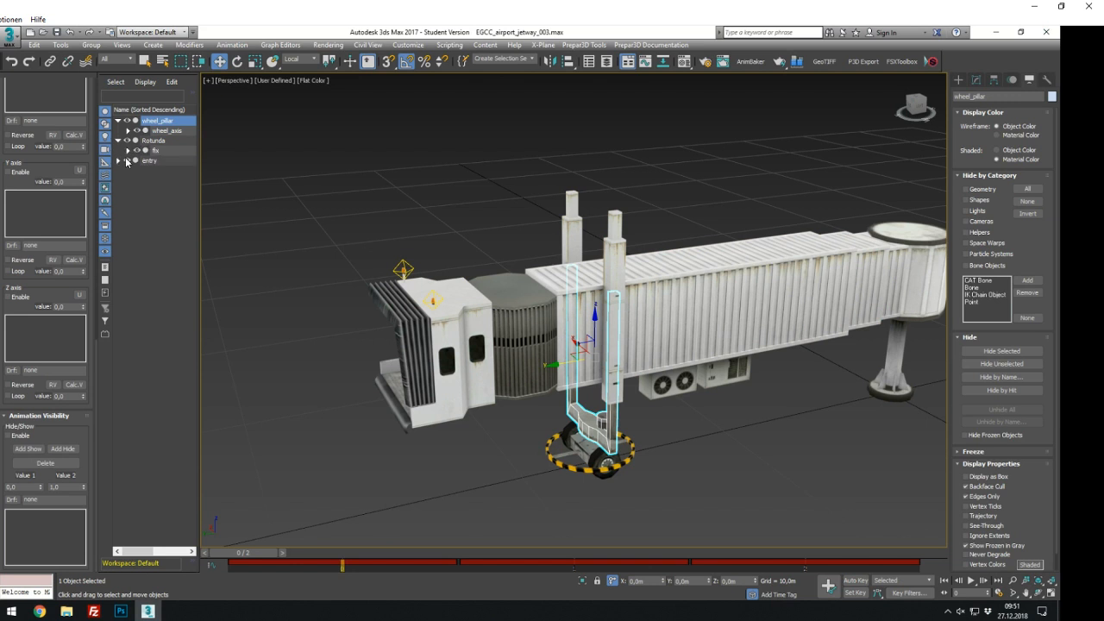
pyautogui.click(127, 150)
pyautogui.click(138, 160)
pyautogui.moveTo(165, 122); pyautogui.dragTo(188, 176)
pyautogui.click(156, 171)
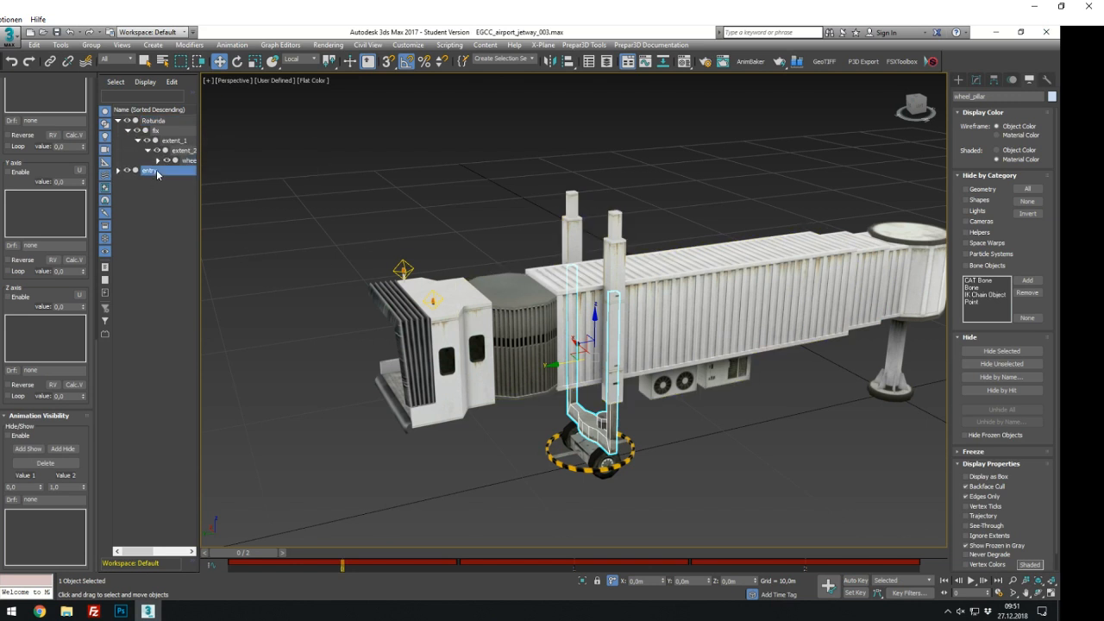
pyautogui.moveTo(159, 176); pyautogui.dragTo(187, 155)
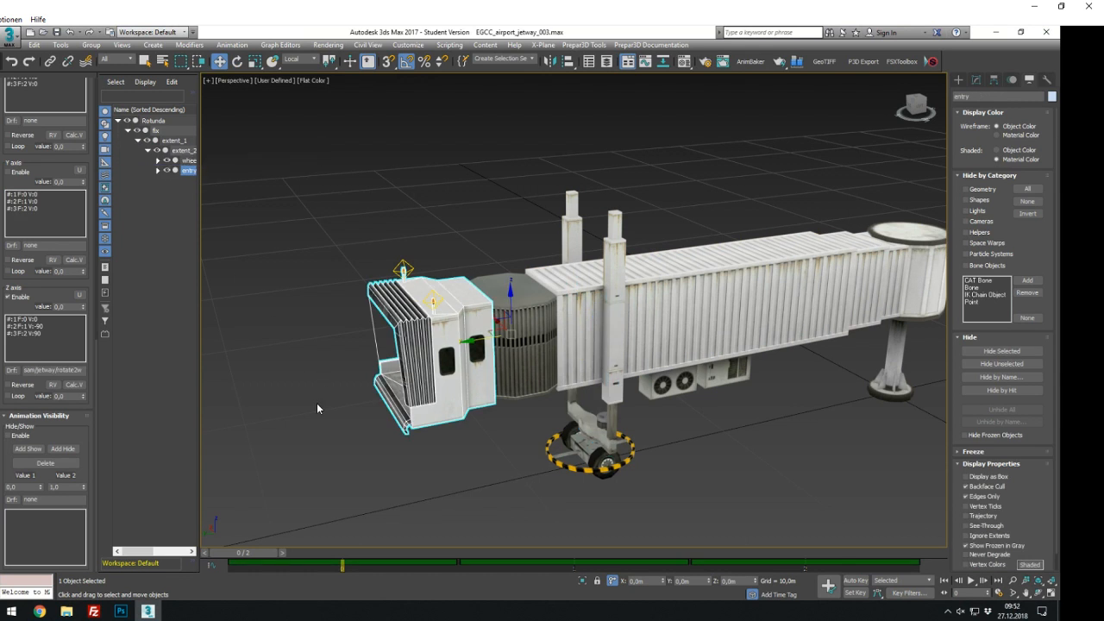
pyautogui.click(314, 444)
# Scrub the timeline to frame 1 and inspect how the linked jetway extends and rotates, from several angles
pyautogui.scroll(-3, 315, 444)
pyautogui.moveTo(596, 458); pyautogui.dragTo(511, 453, button='middle')
pyautogui.scroll(-3, 511, 453)
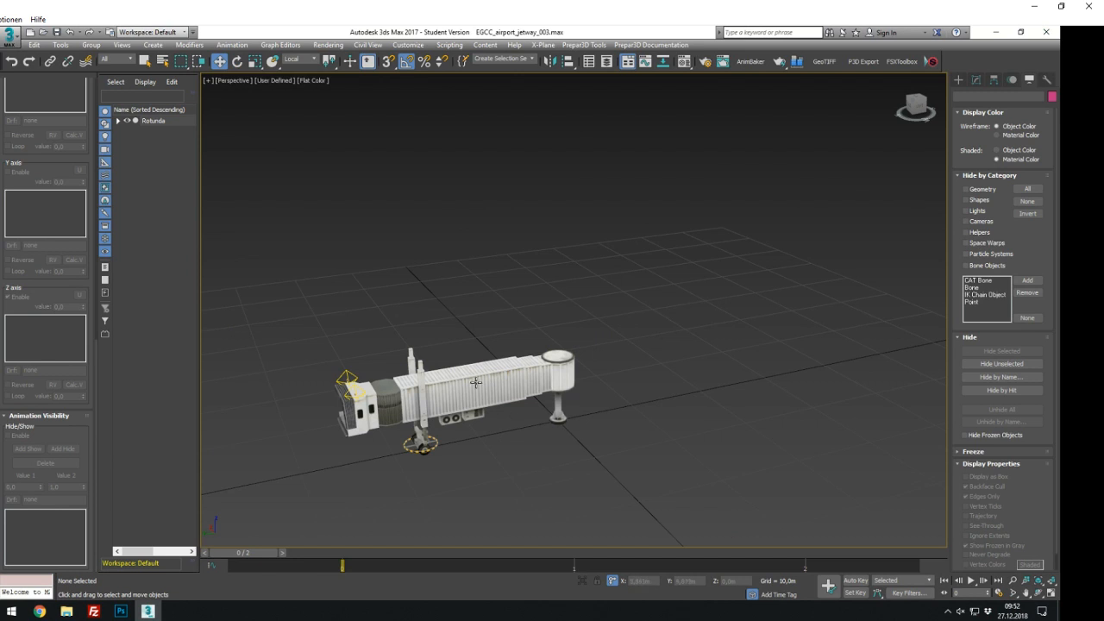
pyautogui.click(472, 380)
pyautogui.keyDown('alt'); pyautogui.moveTo(612, 501); pyautogui.dragTo(589, 500, button='middle'); pyautogui.keyUp('alt')
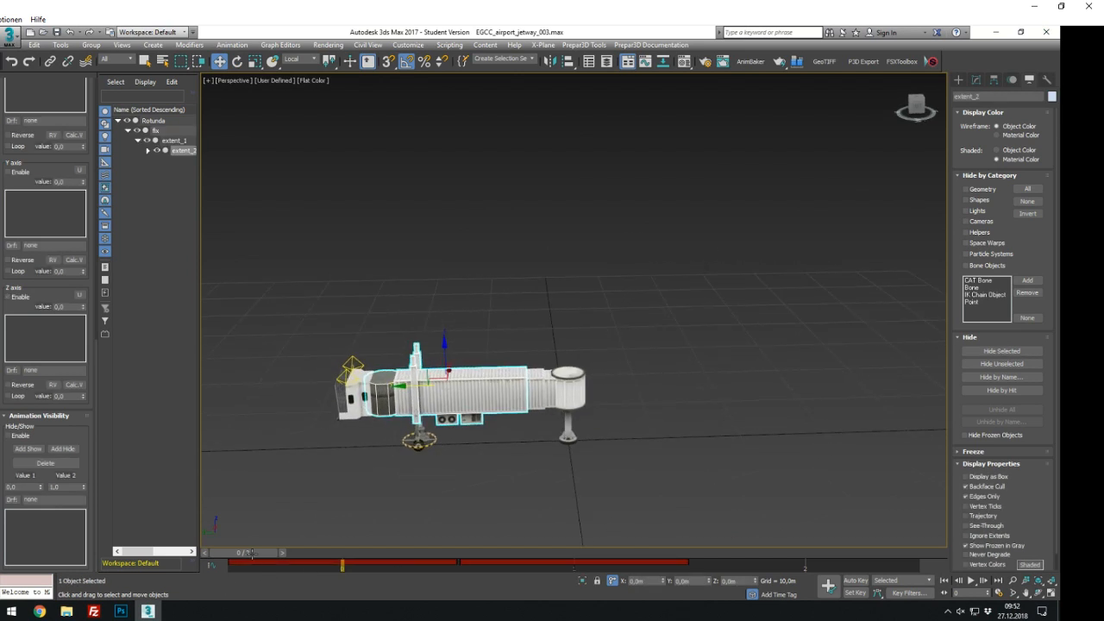
pyautogui.press('q')
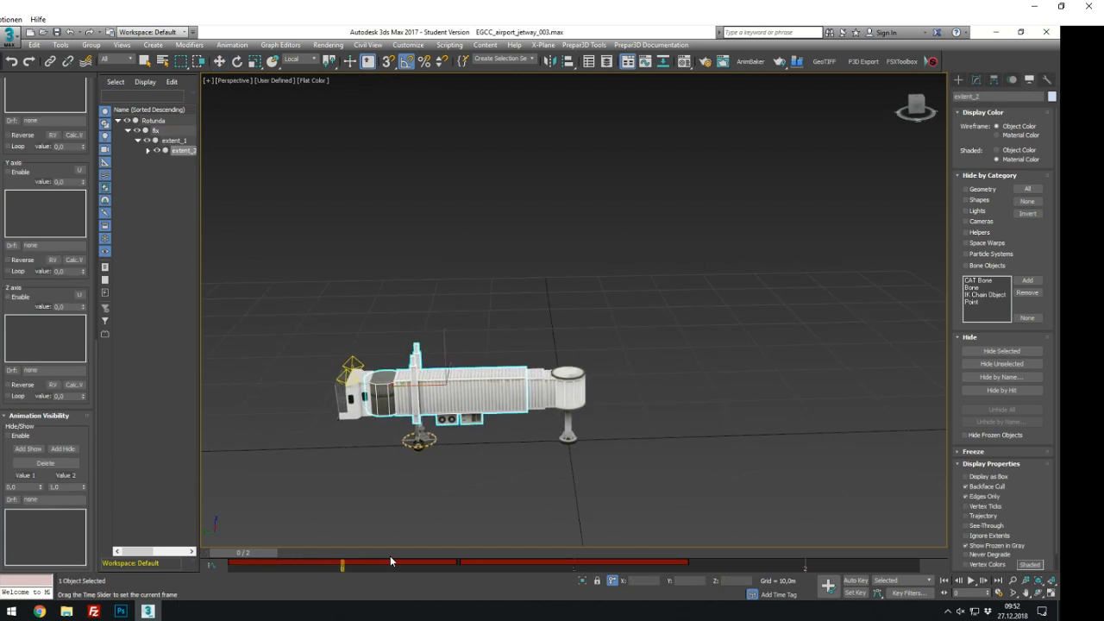
pyautogui.moveTo(390, 556); pyautogui.dragTo(484, 560)
pyautogui.press('w')
pyautogui.keyDown('alt'); pyautogui.moveTo(702, 474); pyautogui.dragTo(591, 339, button='middle'); pyautogui.keyUp('alt')
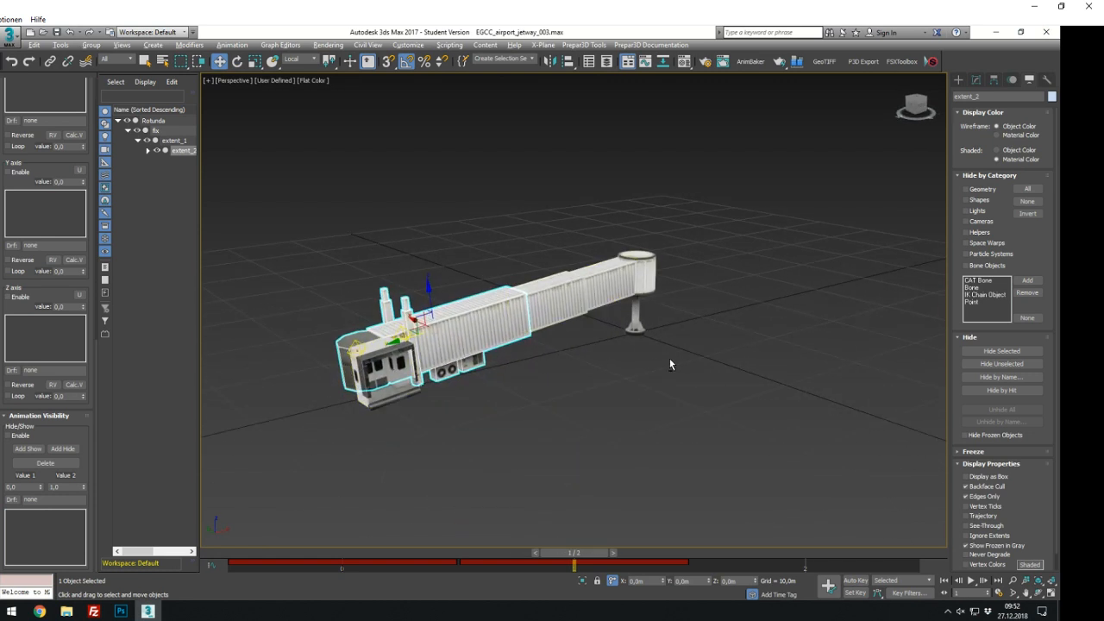
pyautogui.keyDown('alt'); pyautogui.moveTo(669, 357); pyautogui.dragTo(625, 350, button='middle'); pyautogui.keyUp('alt')
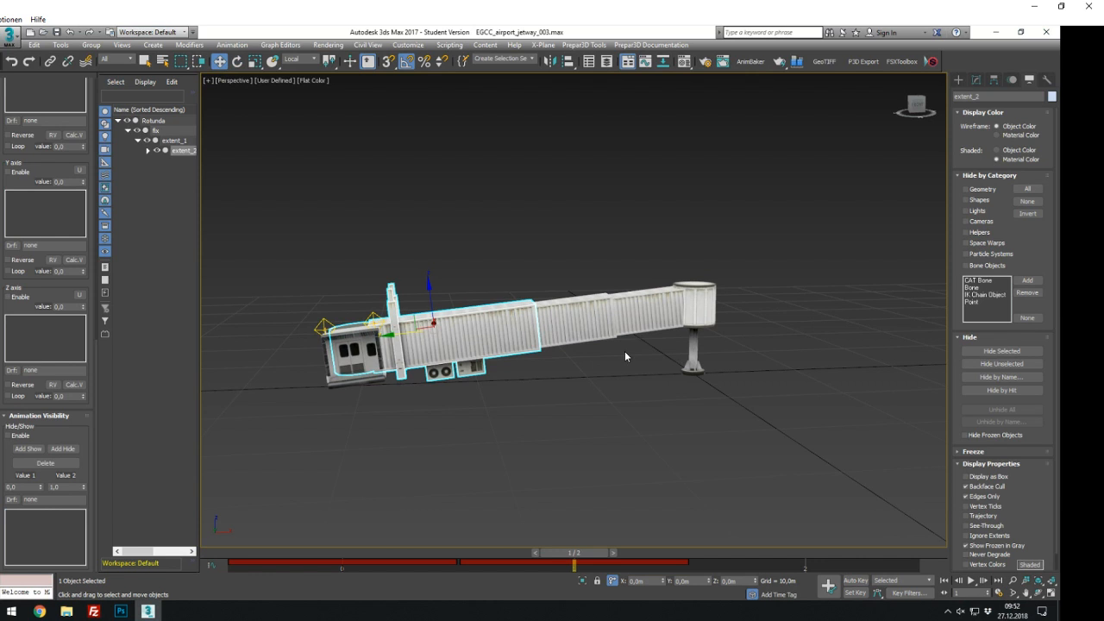
# Expand every branch under extent_2 and widen the scene object list to show the full names, with the timeline at frame 0
pyautogui.click(147, 150)
pyautogui.click(158, 170)
pyautogui.click(158, 161)
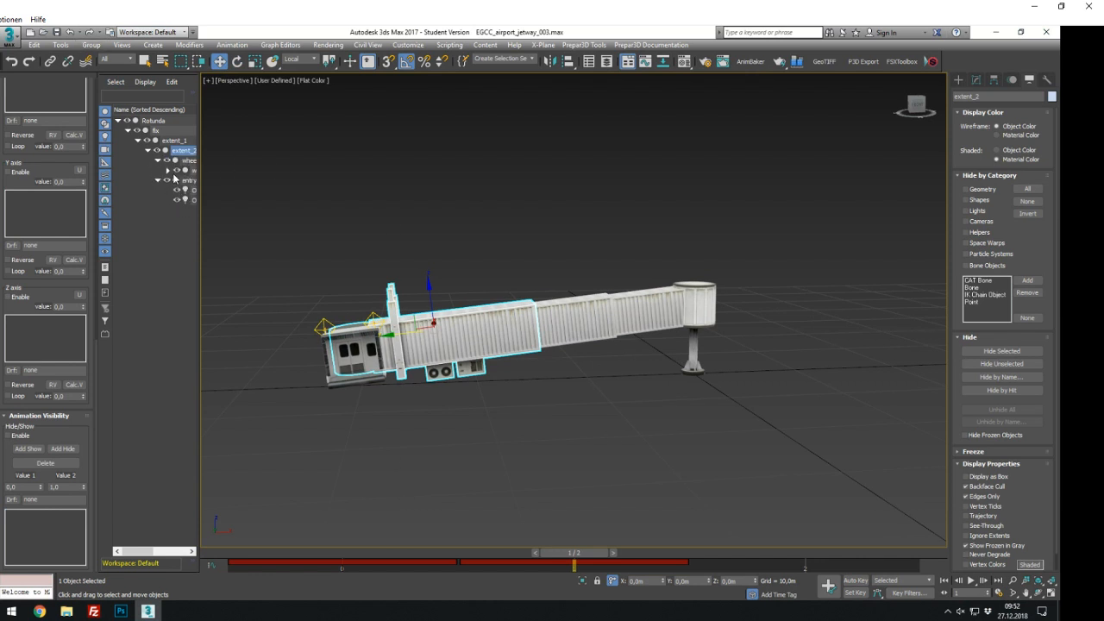
pyautogui.click(168, 170)
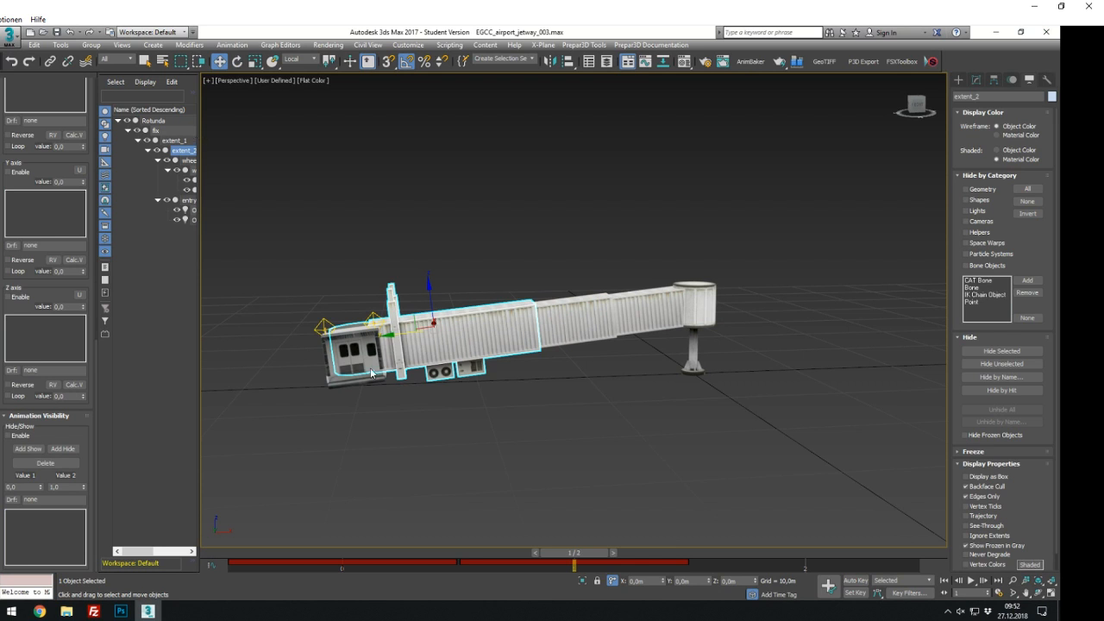
pyautogui.moveTo(569, 546); pyautogui.dragTo(349, 542)
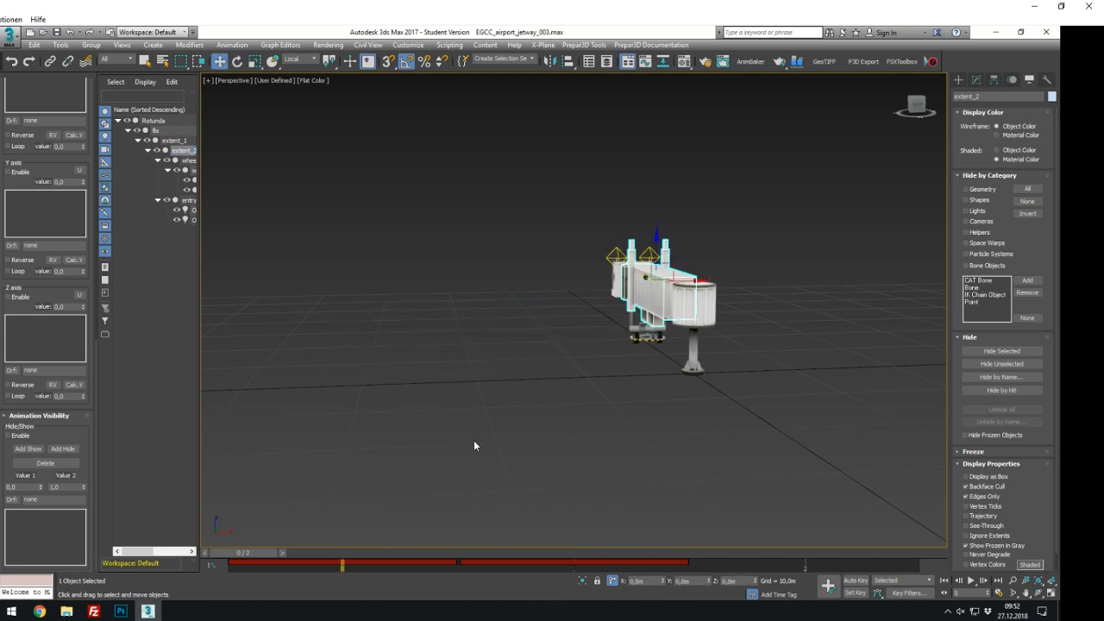
pyautogui.click(623, 338)
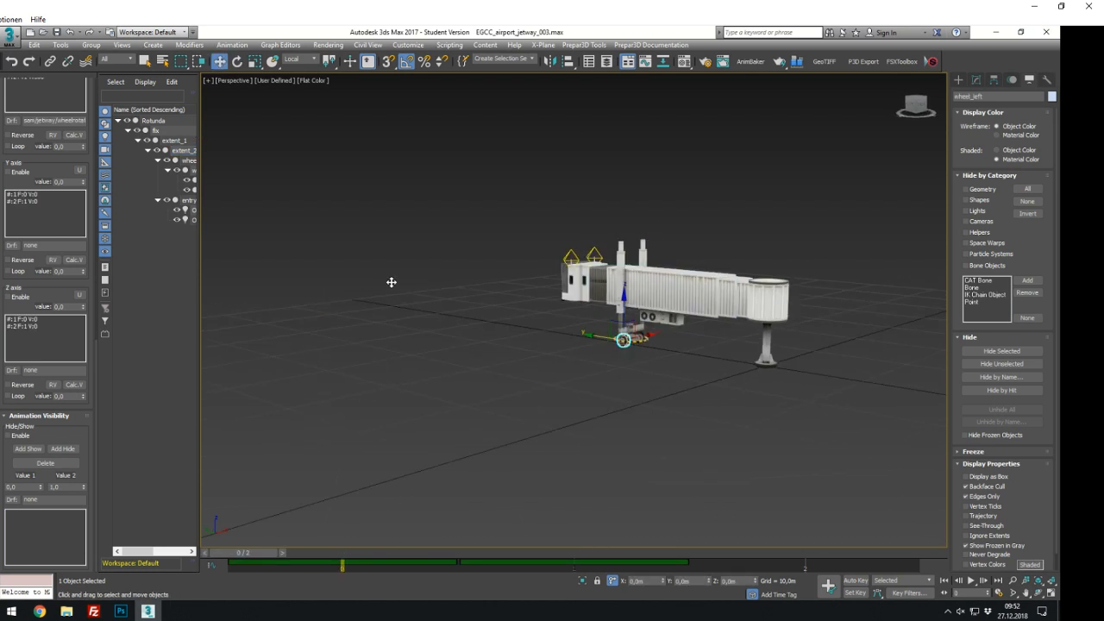
pyautogui.moveTo(199, 220); pyautogui.dragTo(248, 221)
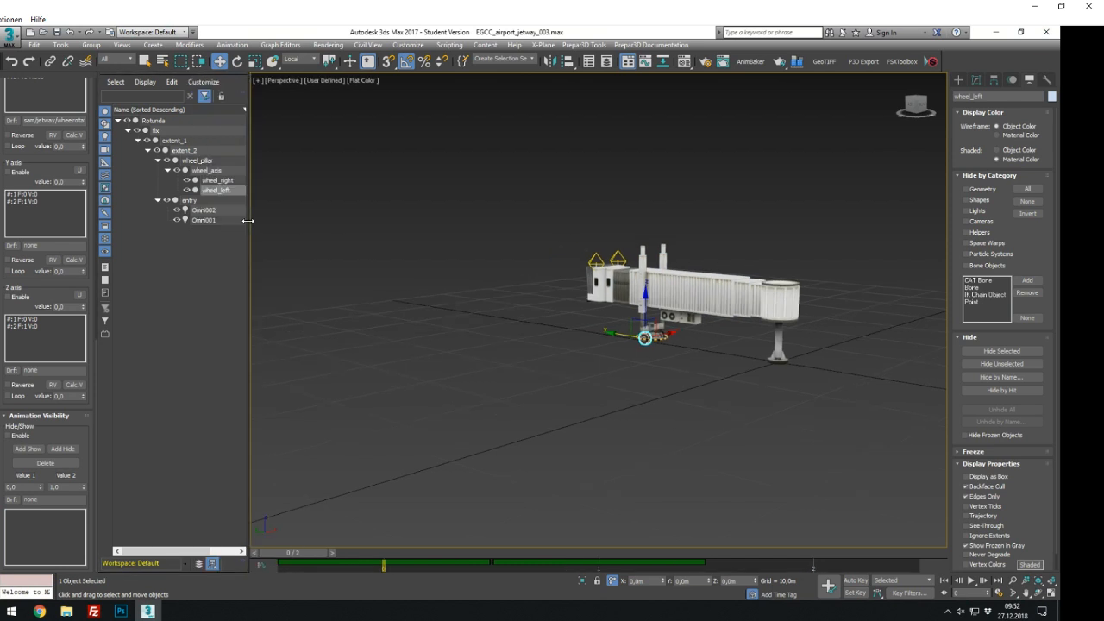
# Scrub to frame 1 again and check the animated jetway's position from a low side view
pyautogui.moveTo(274, 557); pyautogui.dragTo(516, 558)
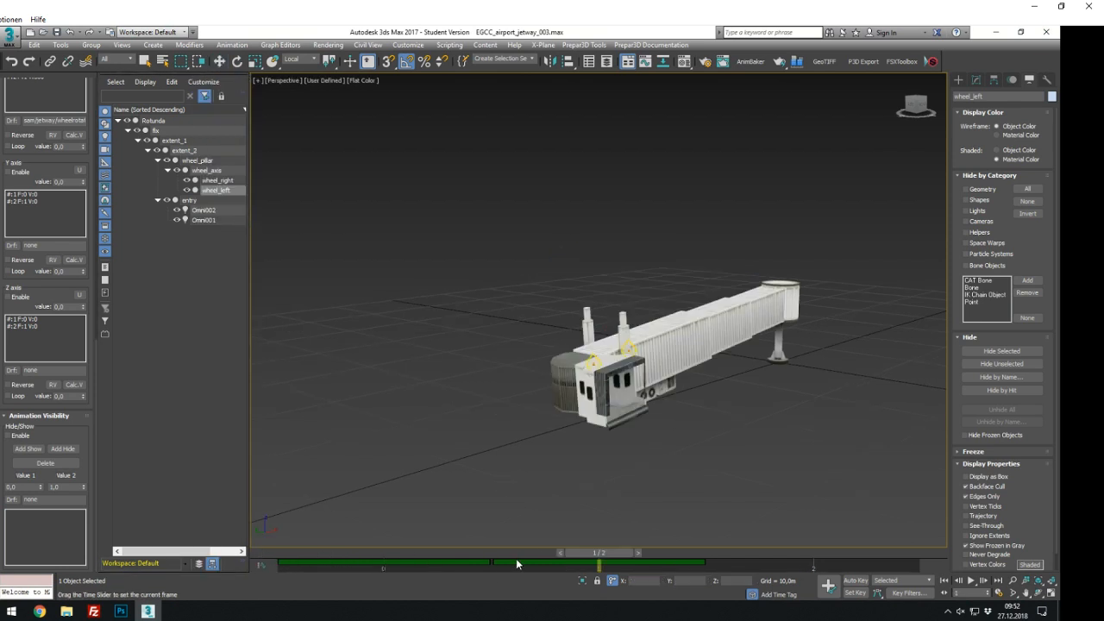
pyautogui.keyDown('alt'); pyautogui.moveTo(598, 496); pyautogui.dragTo(530, 463, button='middle'); pyautogui.keyUp('alt')
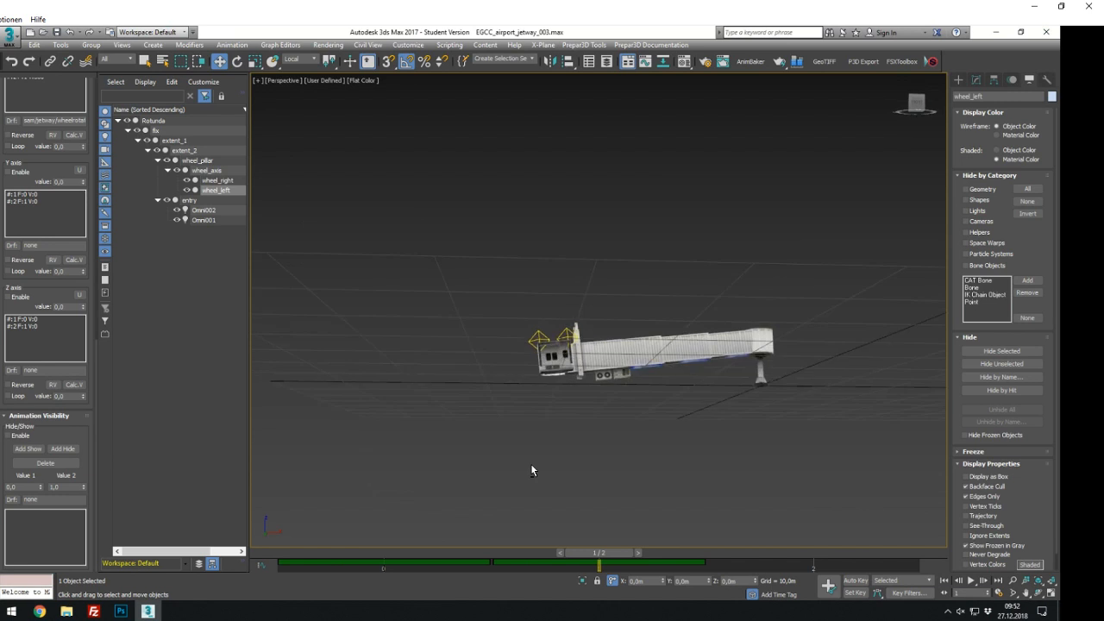
# Inspect wheel_left against the rest of the jetway at frame 1, and again up close at frame 0
pyautogui.scroll(4, 613, 372)
pyautogui.press('1')
pyautogui.scroll(-5, 602, 396)
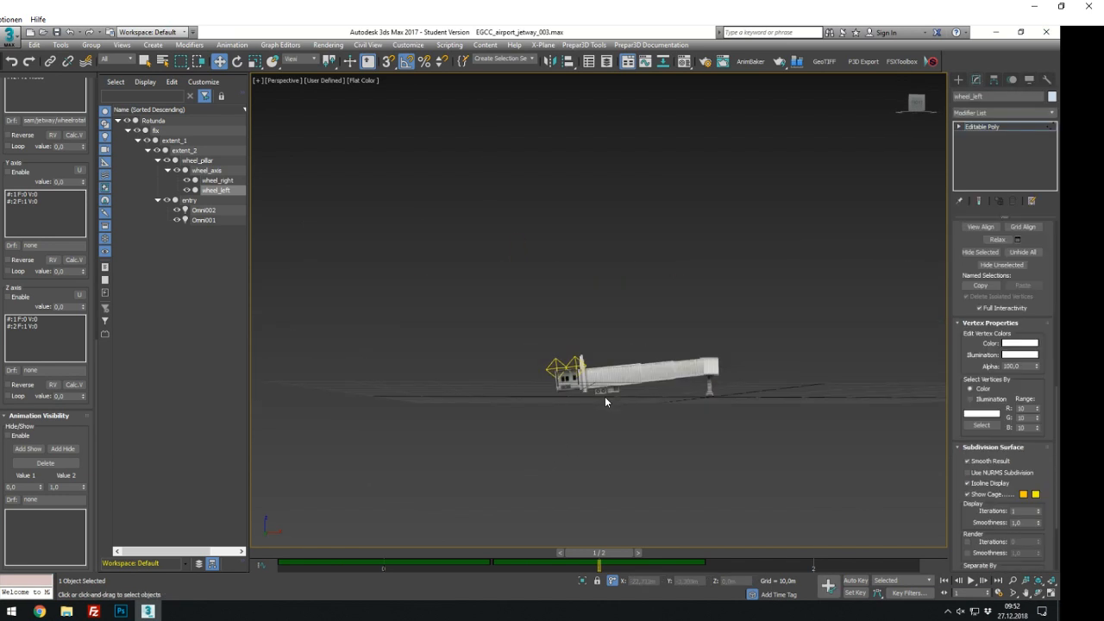
pyautogui.press('z')
pyautogui.scroll(-10, 596, 391)
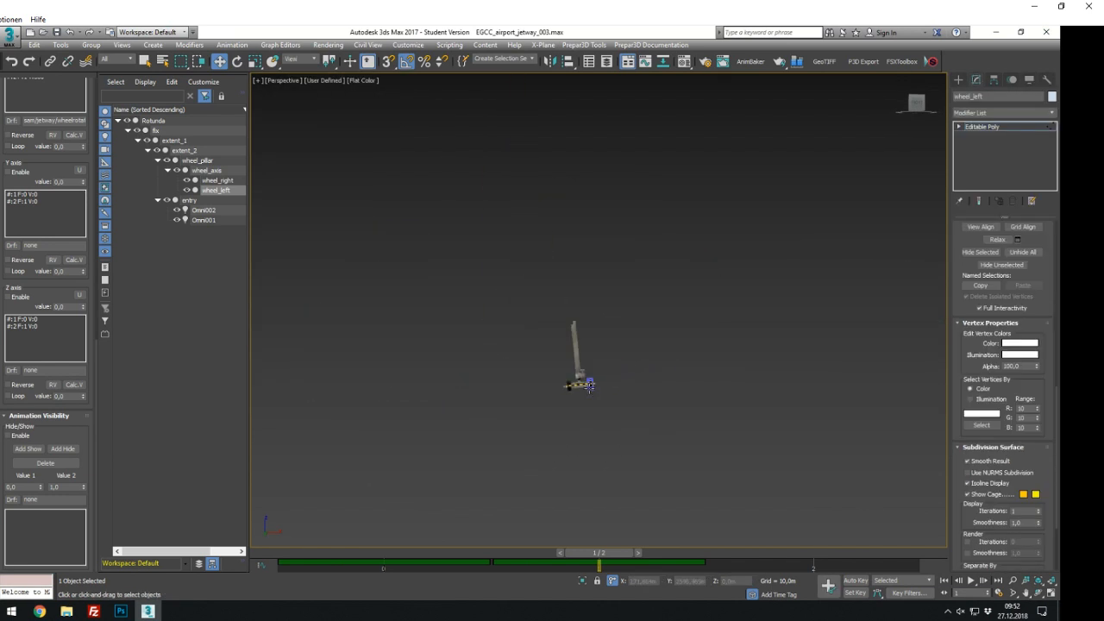
pyautogui.keyDown('alt'); pyautogui.moveTo(585, 390); pyautogui.dragTo(605, 417, button='middle'); pyautogui.keyUp('alt')
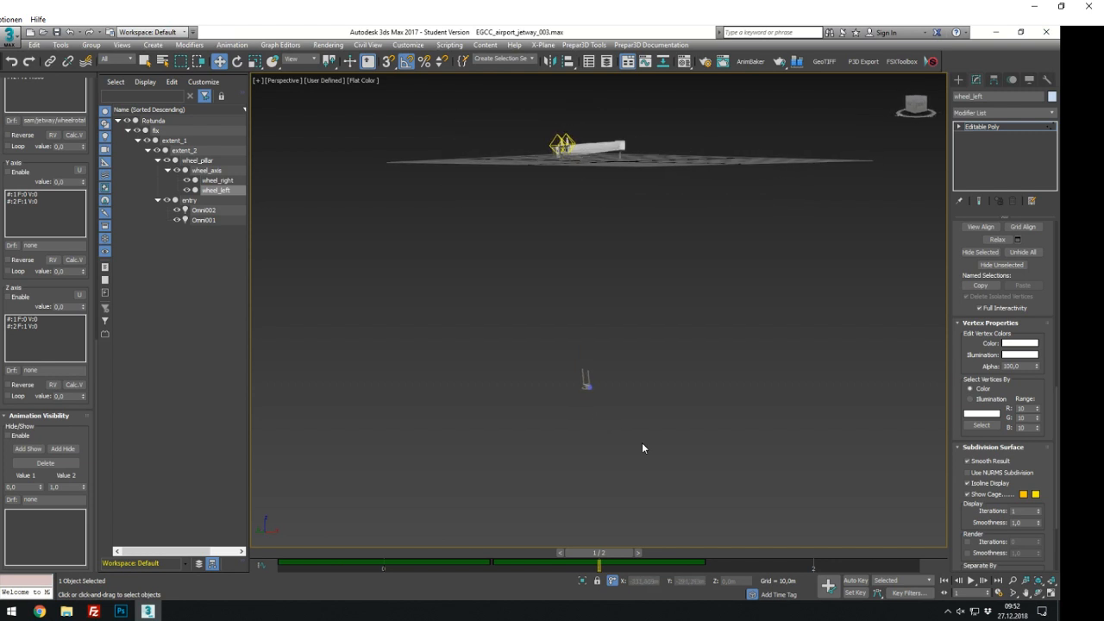
pyautogui.moveTo(642, 442); pyautogui.dragTo(483, 329)
pyautogui.moveTo(591, 551); pyautogui.dragTo(421, 553)
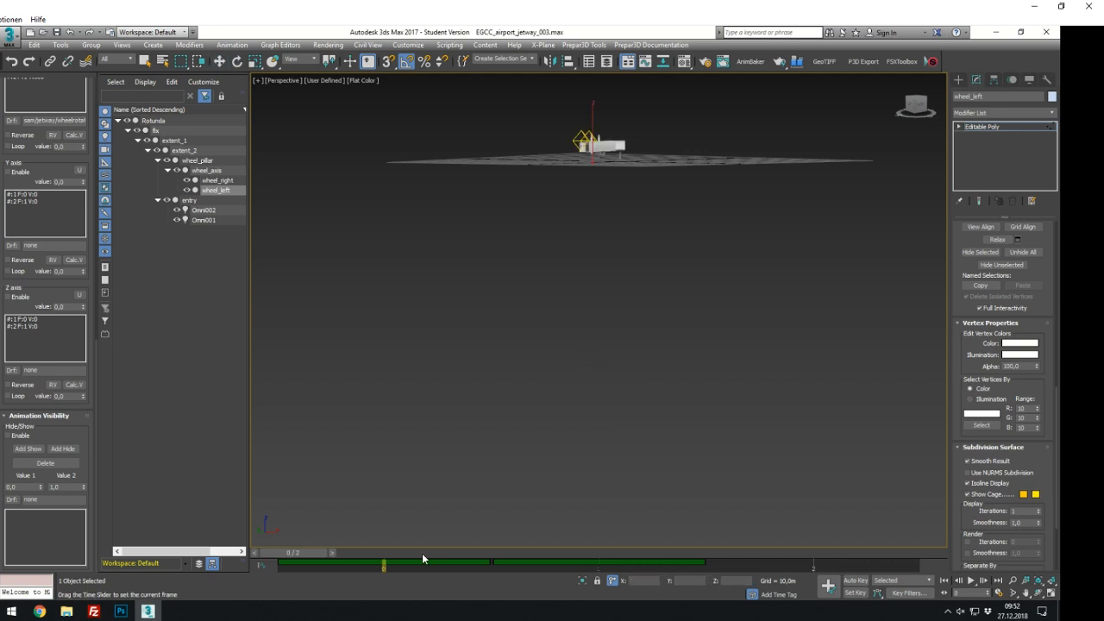
pyautogui.press('z')
pyautogui.scroll(-6, 578, 357)
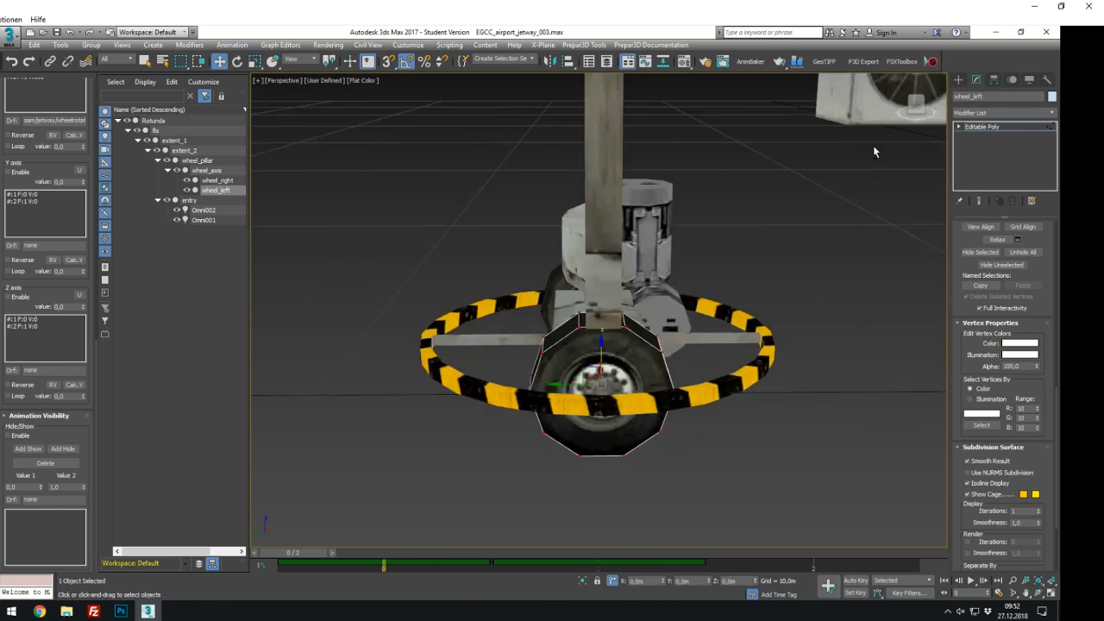
# Select wheel_pillar and hide every unselected object so that only the pillar is displayed
pyautogui.click(960, 82)
pyautogui.click(798, 434)
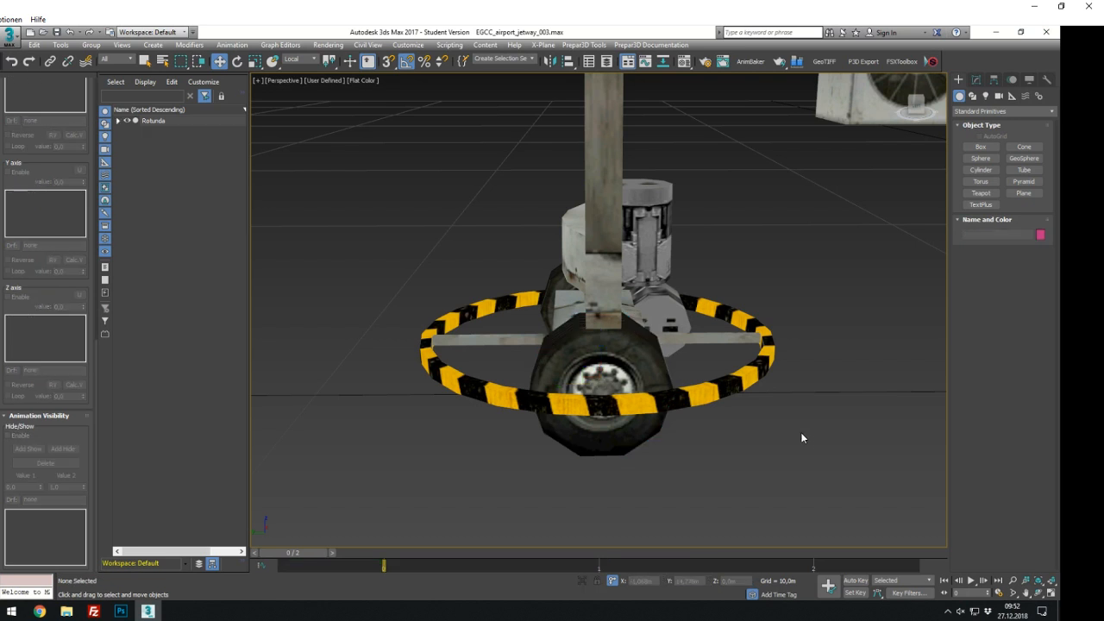
pyautogui.click(611, 184)
pyautogui.scroll(-5, 611, 184)
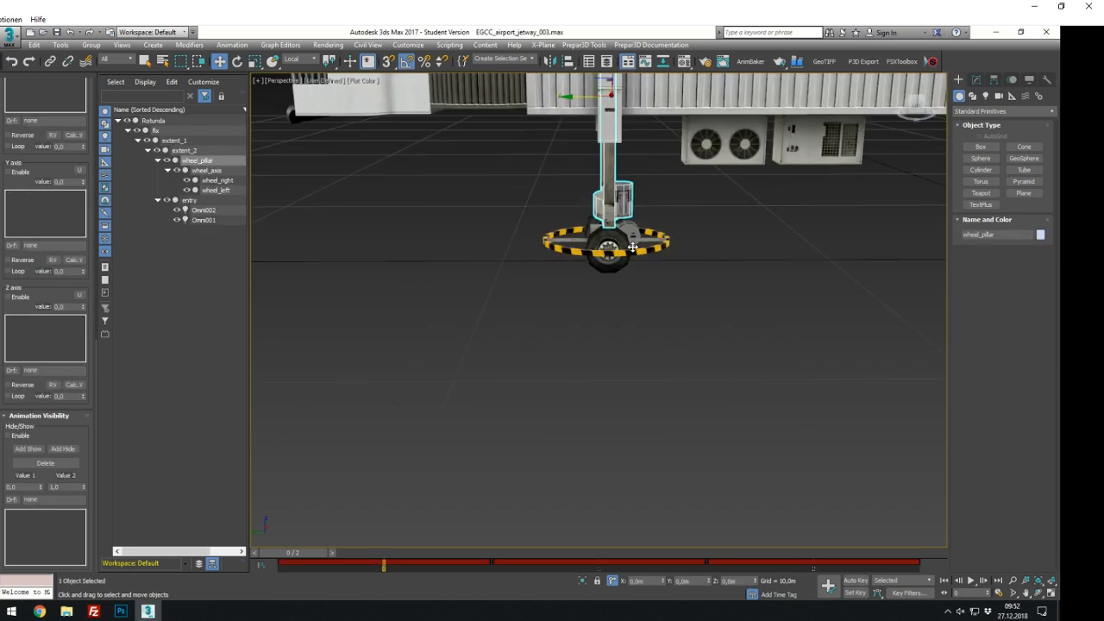
pyautogui.scroll(-4, 442, 356)
pyautogui.scroll(-5, 441, 358)
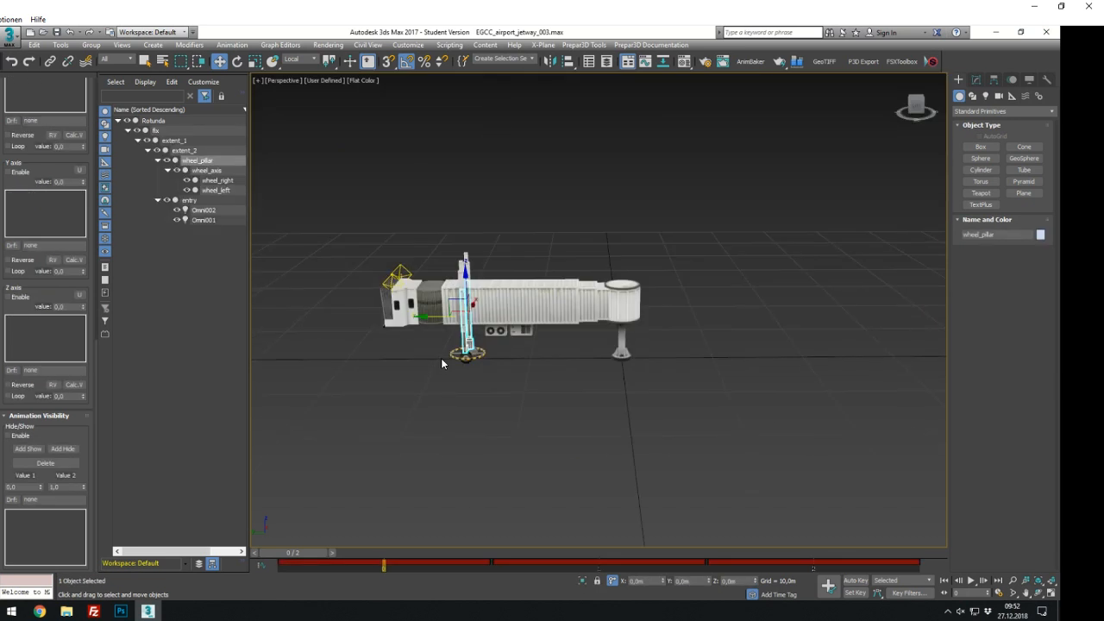
pyautogui.scroll(5, 441, 358)
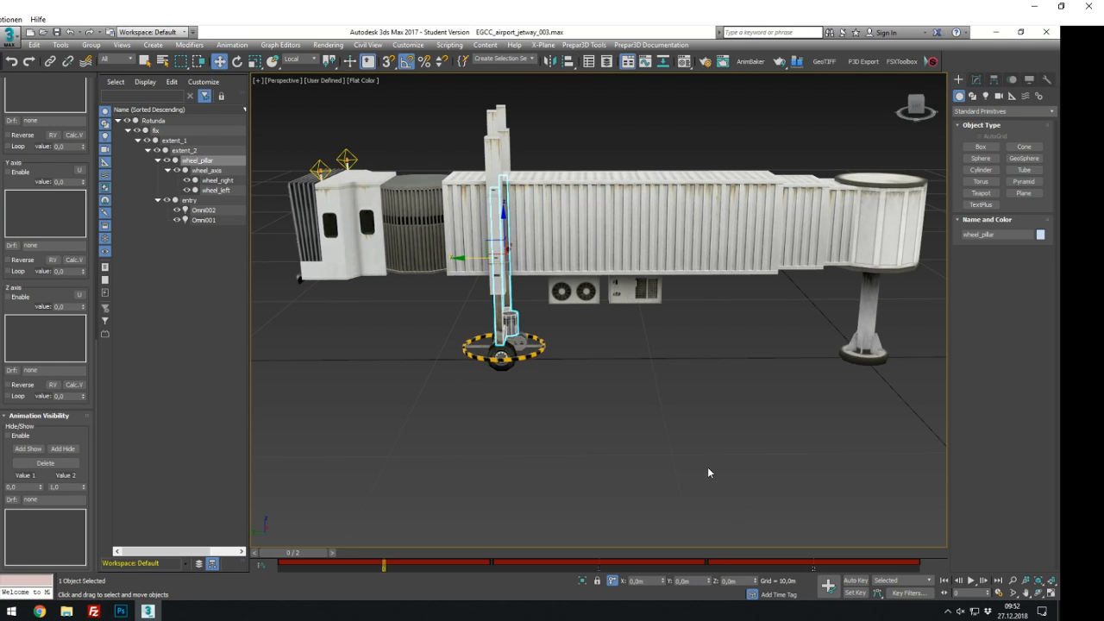
pyautogui.click(1011, 79)
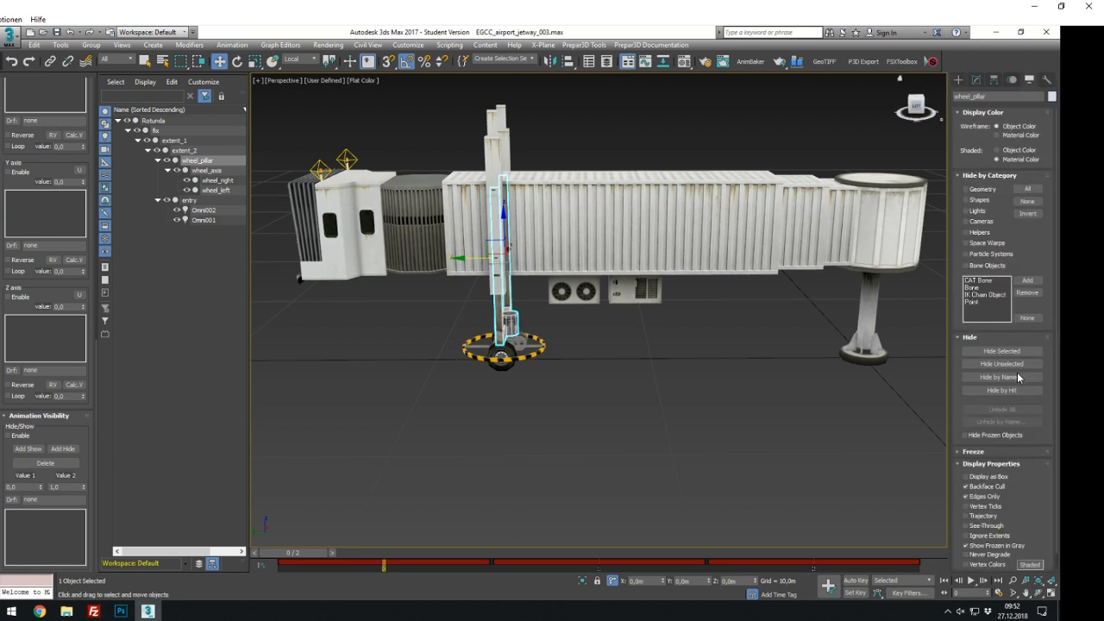
pyautogui.click(1012, 366)
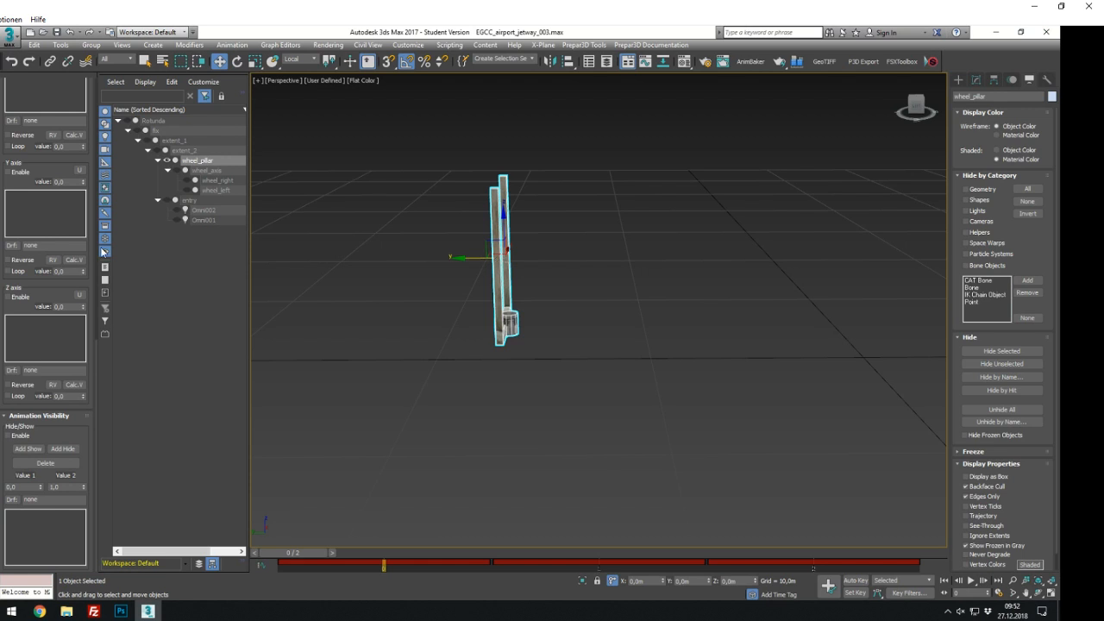
# Review wheel_pillar's translation keyframes and scrub the timeline forward and back to frame 0 to check its motion
pyautogui.scroll(8, 92, 250)
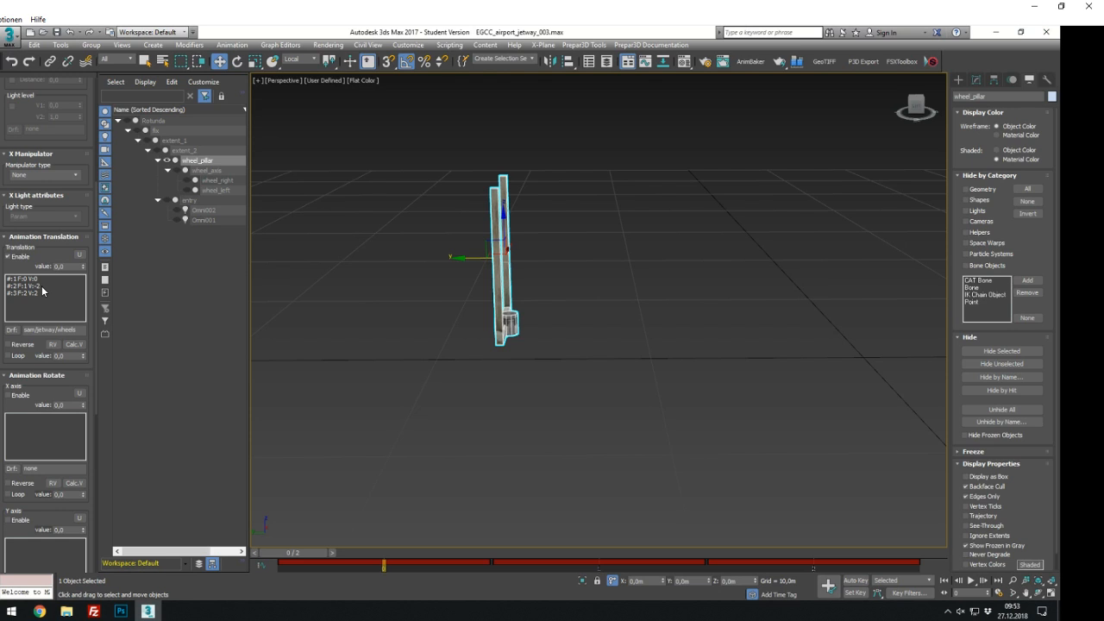
pyautogui.scroll(-2, 611, 382)
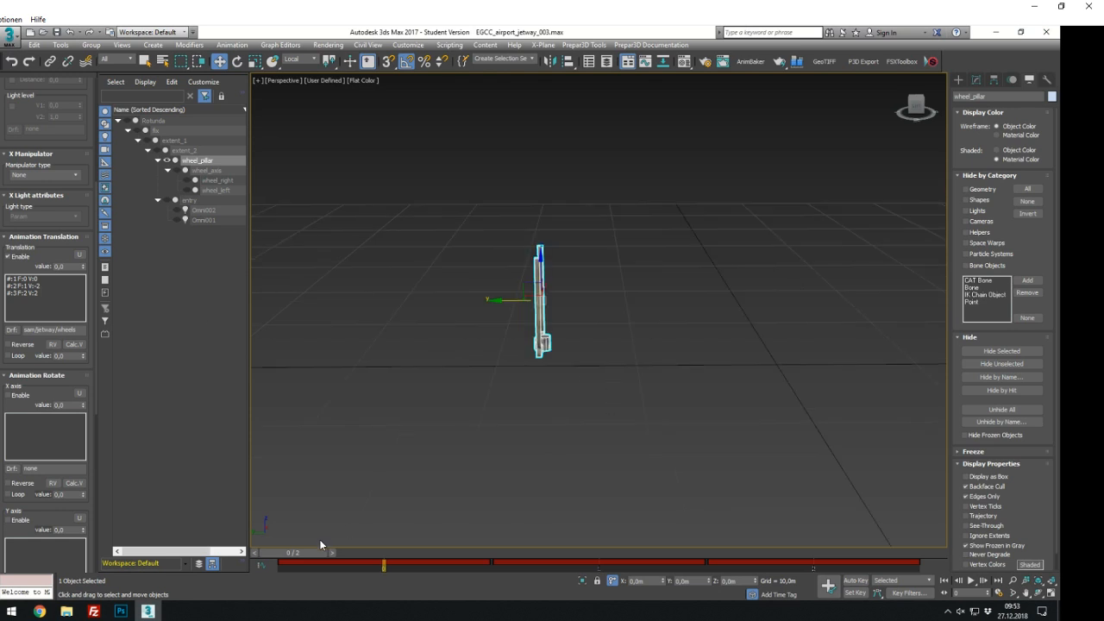
pyautogui.click(345, 536)
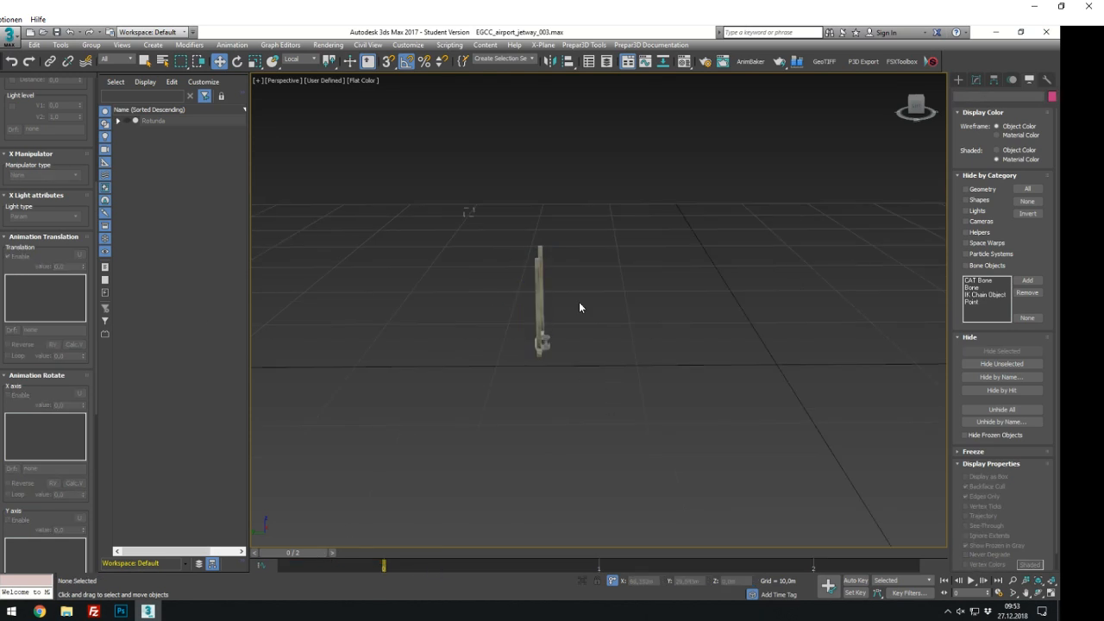
pyautogui.click(541, 310)
pyautogui.moveTo(300, 552); pyautogui.dragTo(538, 556)
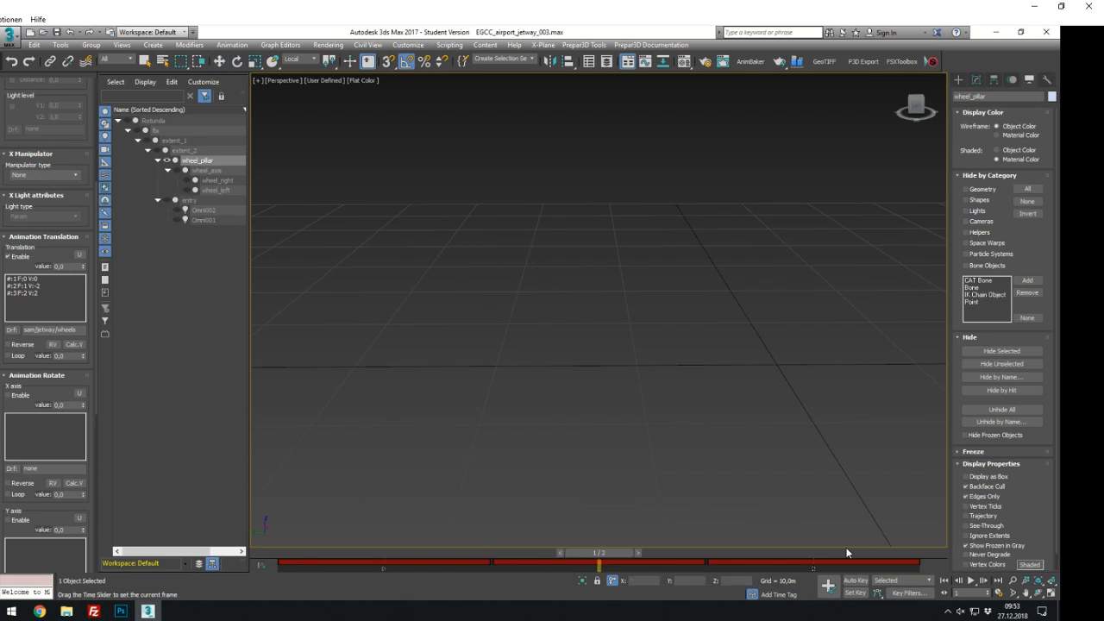
pyautogui.moveTo(846, 553); pyautogui.dragTo(293, 553)
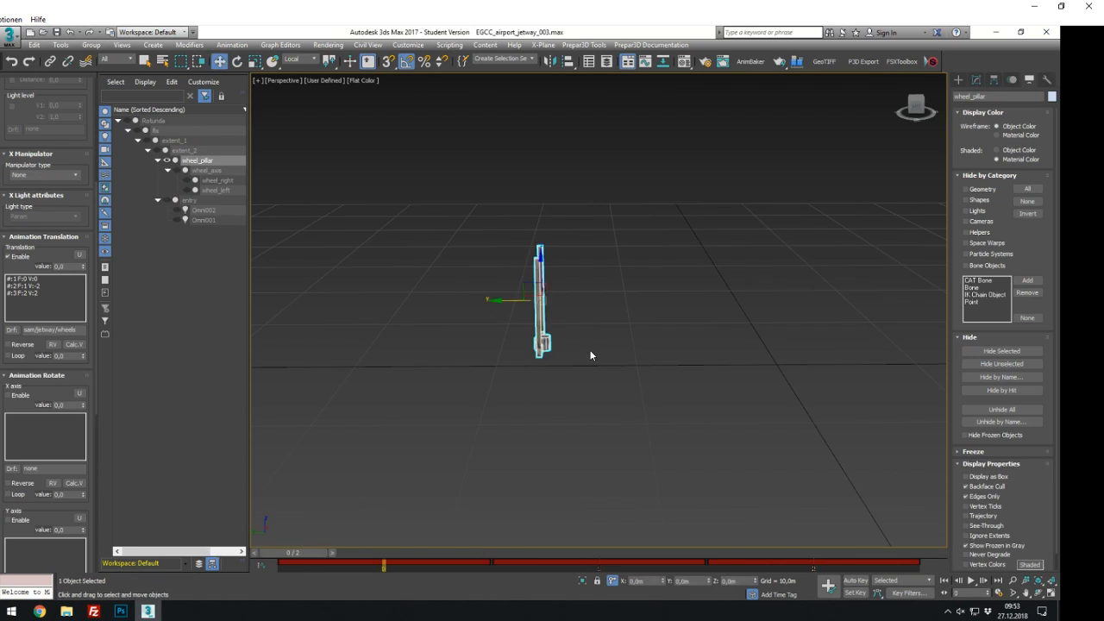
pyautogui.scroll(-3, 591, 428)
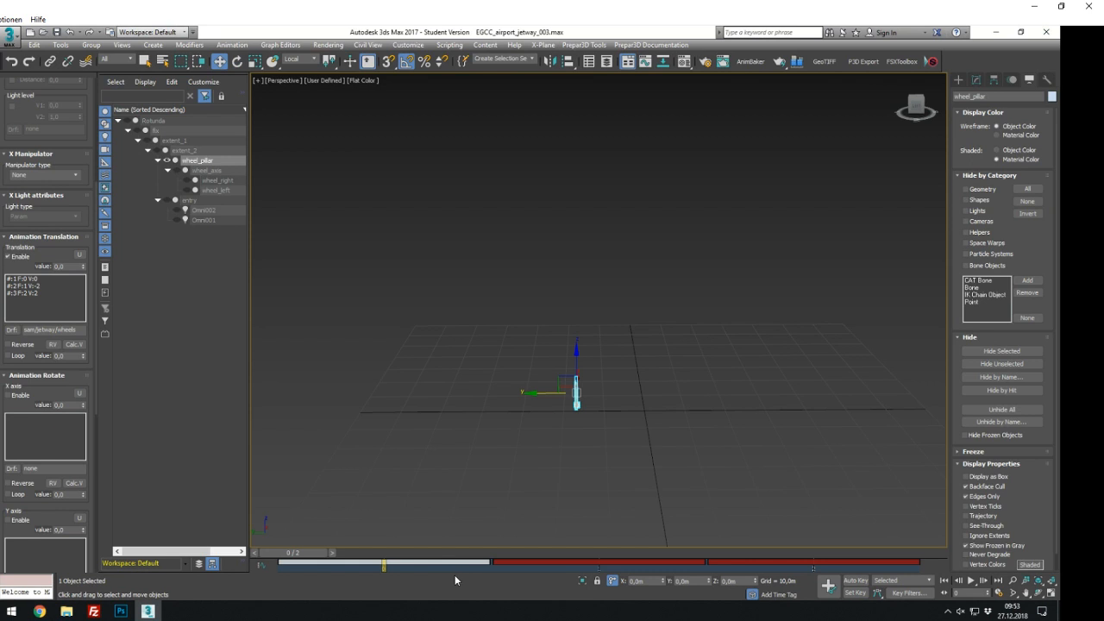
# Delete all of wheel_pillar's animation keys at frames 2, 1 and 0
pyautogui.moveTo(501, 569); pyautogui.dragTo(460, 564)
pyautogui.click(513, 571)
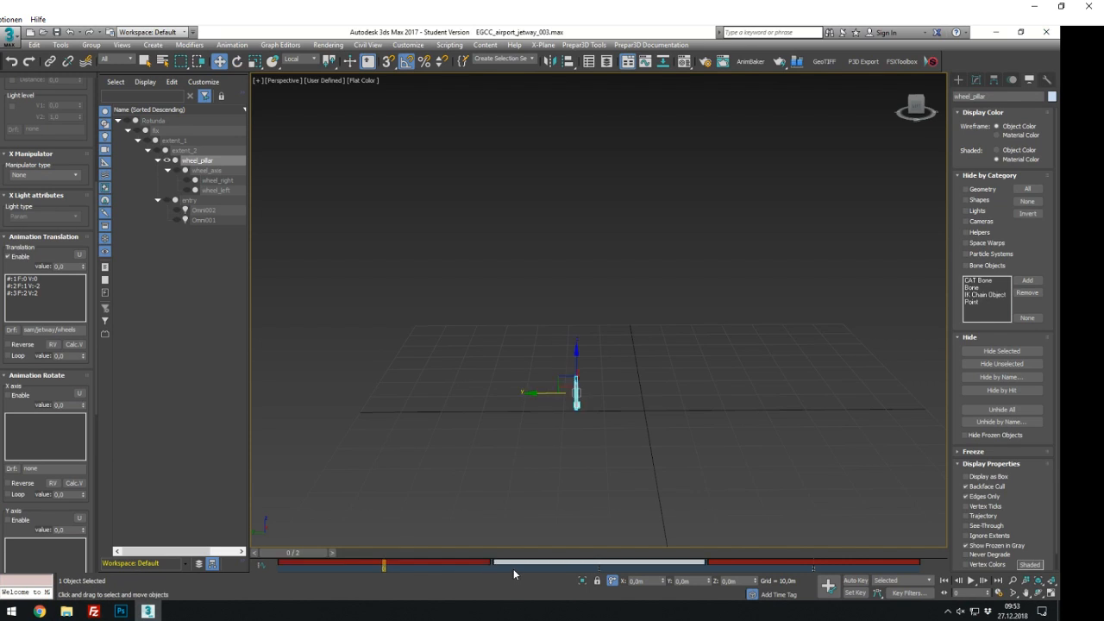
pyautogui.rightClick(756, 569)
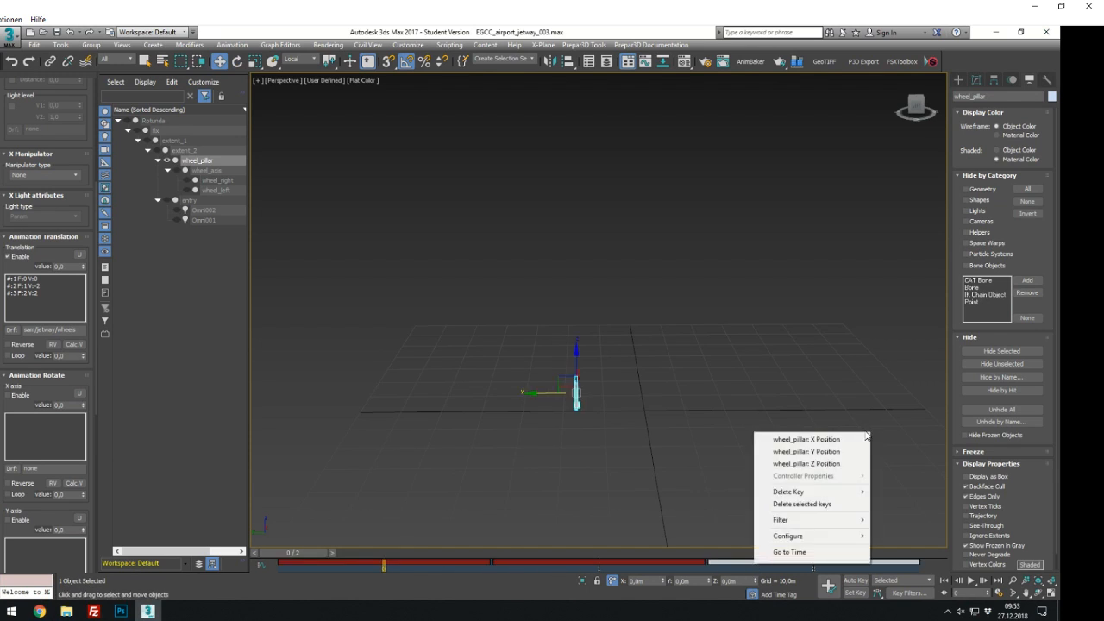
pyautogui.moveTo(833, 493)
pyautogui.click(891, 545)
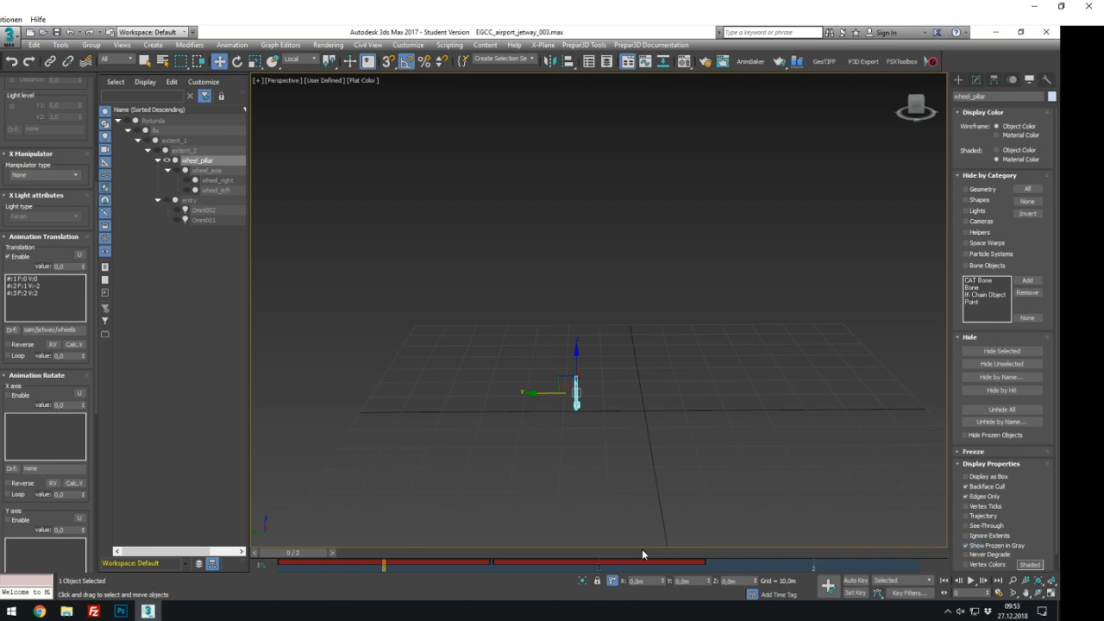
pyautogui.rightClick(644, 554)
pyautogui.moveTo(748, 493)
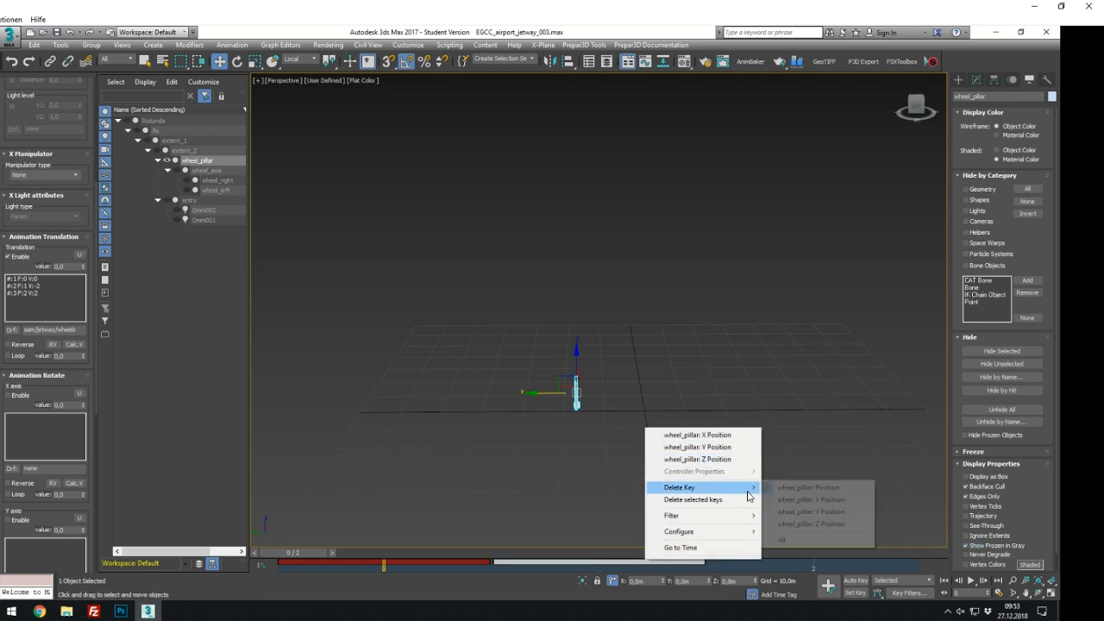
pyautogui.click(783, 542)
pyautogui.click(459, 562)
pyautogui.rightClick(459, 562)
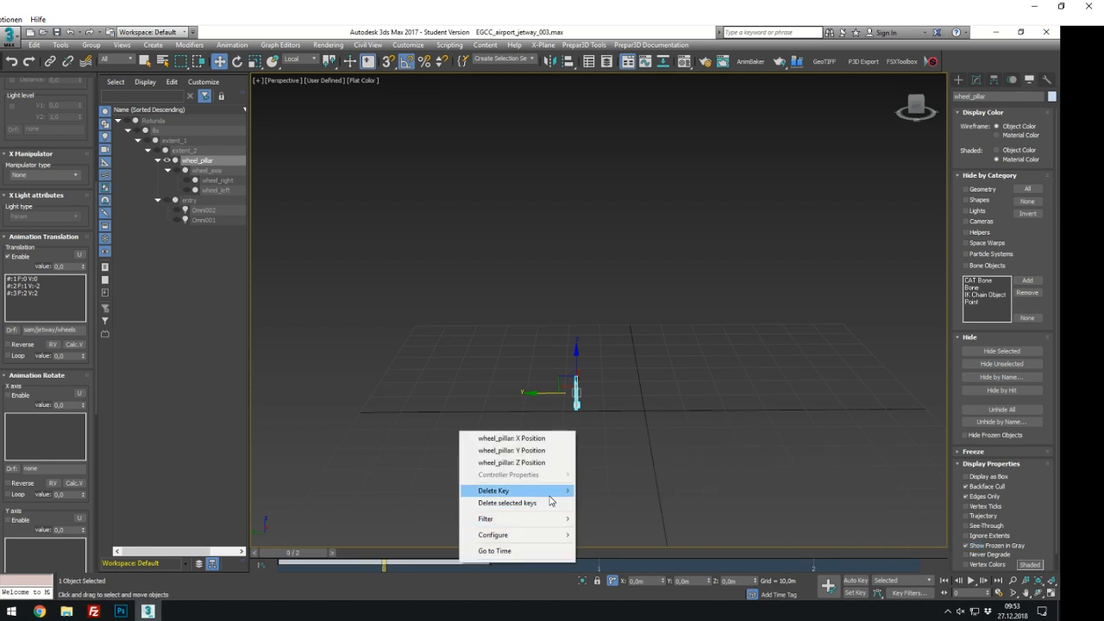
pyautogui.moveTo(556, 492)
pyautogui.click(613, 545)
pyautogui.scroll(5, 672, 465)
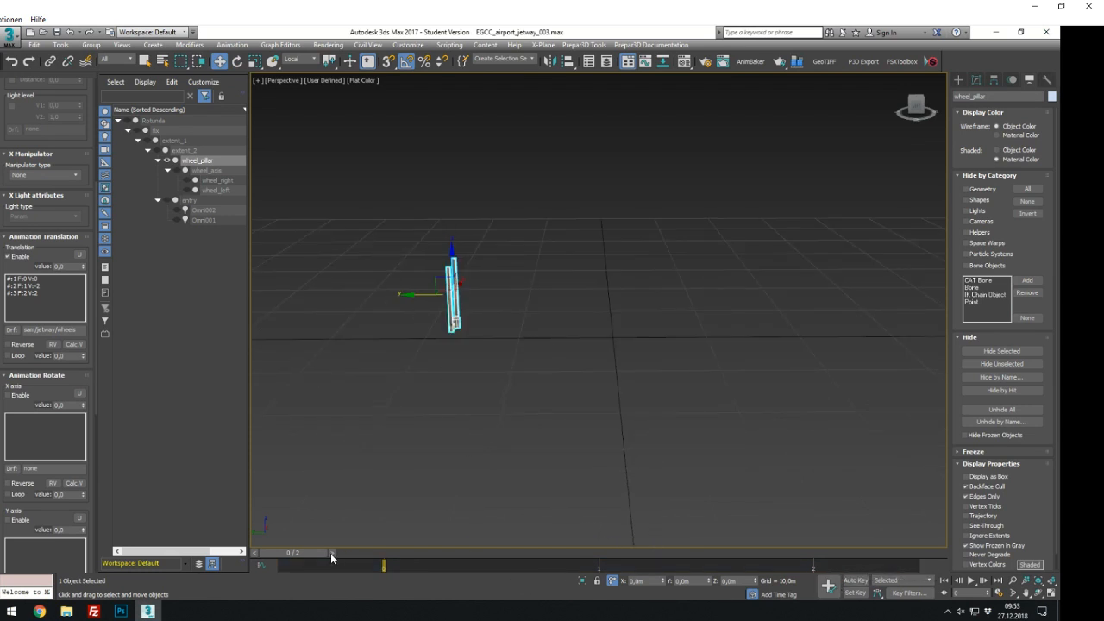
# Set the timeline to frame 1 and compare wheel_pillar with extent_2, showing extent_2 briefly before hiding it again
pyautogui.press('q')
pyautogui.moveTo(445, 568); pyautogui.dragTo(532, 562)
pyautogui.scroll(-2, 678, 435)
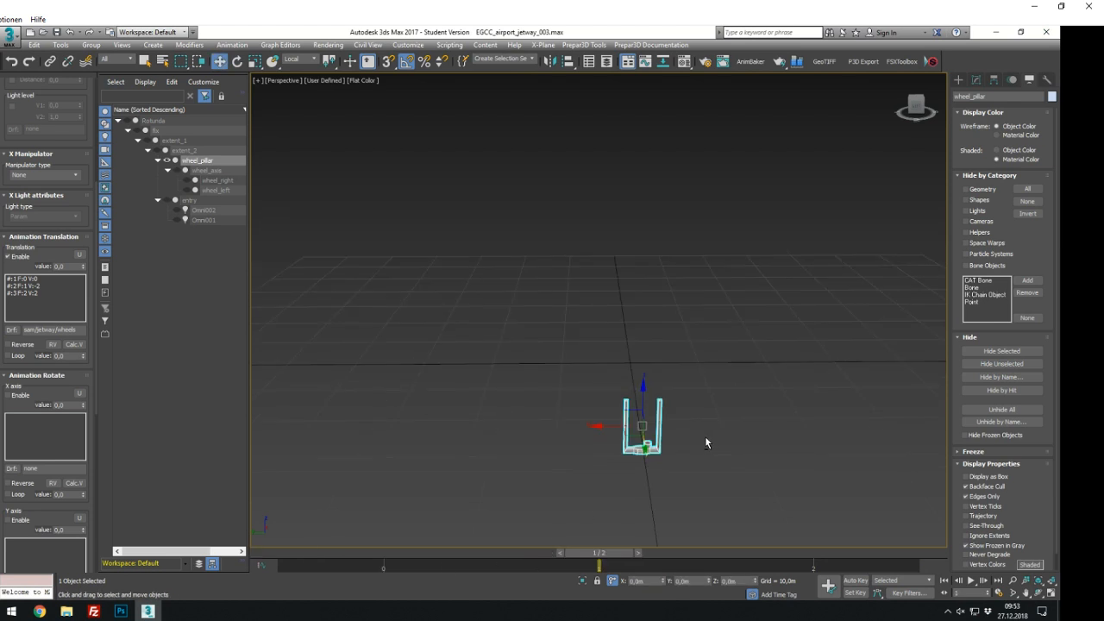
pyautogui.keyDown('alt'); pyautogui.moveTo(704, 438); pyautogui.dragTo(611, 422, button='middle'); pyautogui.keyUp('alt')
pyautogui.scroll(3, 639, 443)
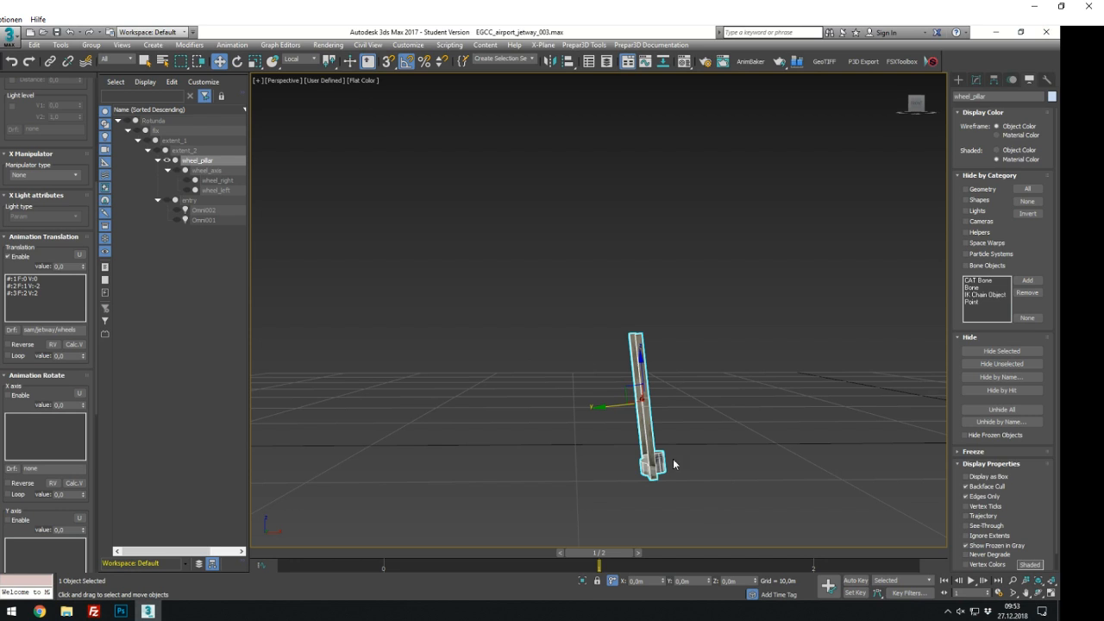
pyautogui.click(158, 151)
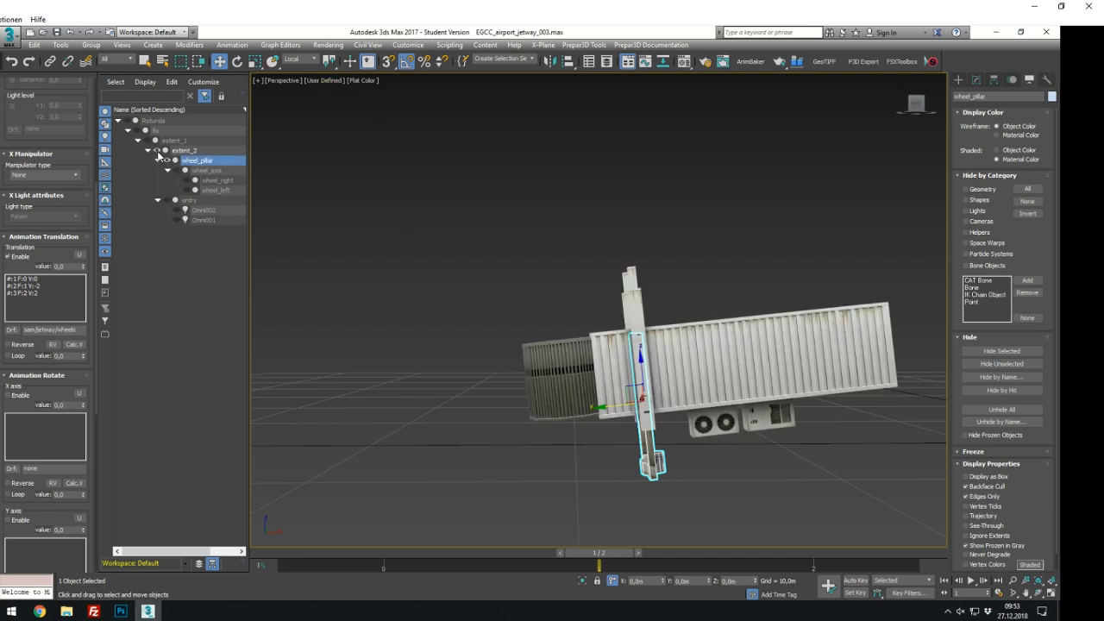
pyautogui.click(157, 151)
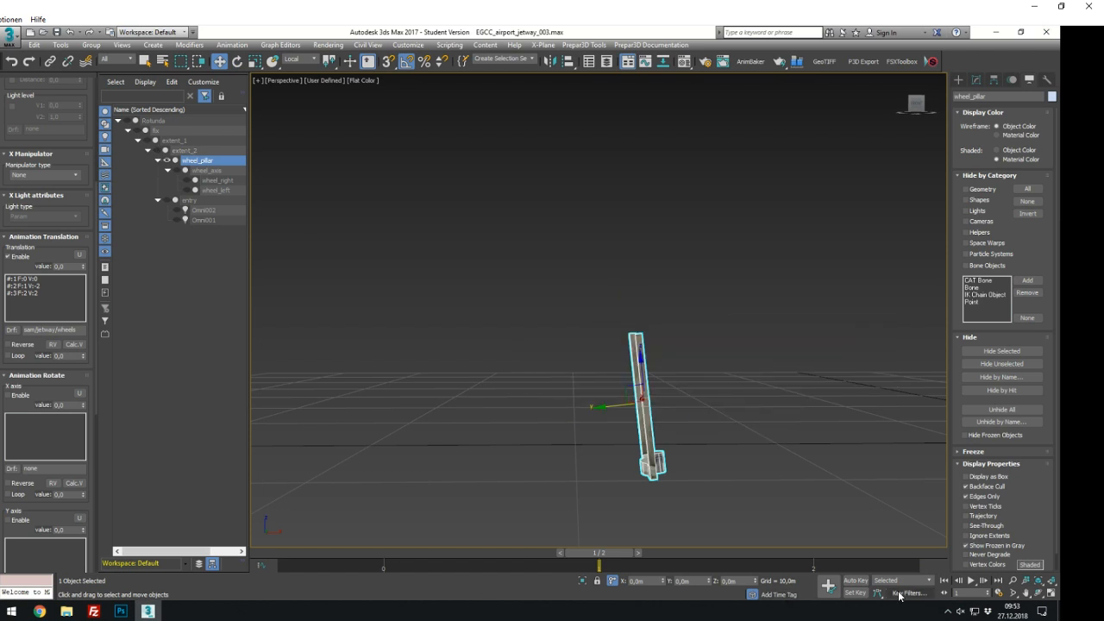
# Turn on Auto Key and keyframe wheel_pillar at frame 1 with a local Z offset of -2 m
pyautogui.click(854, 580)
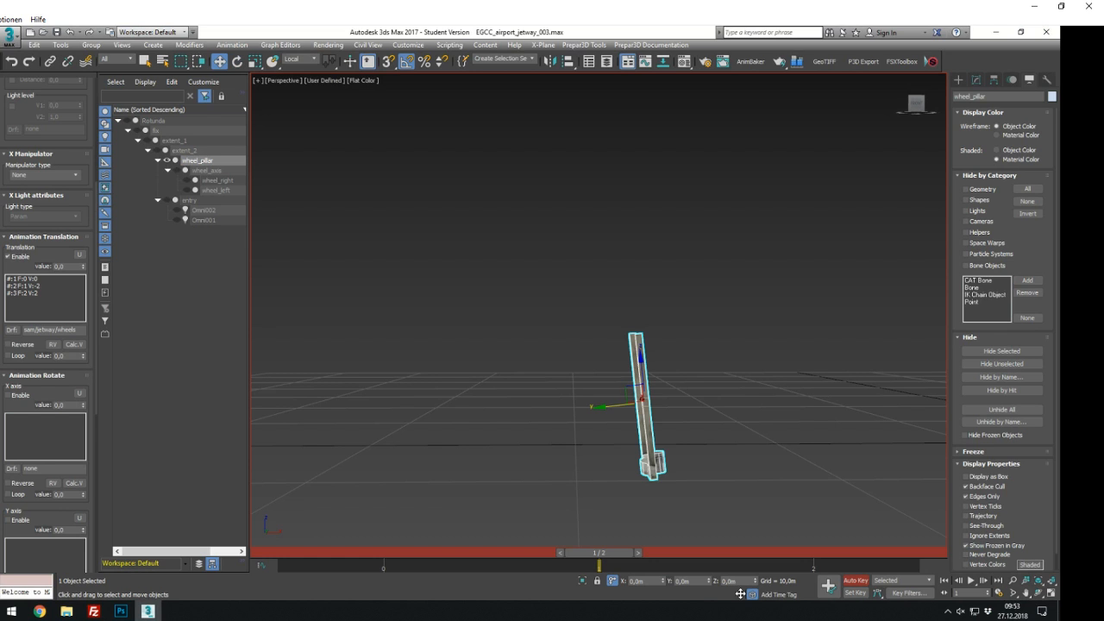
pyautogui.click(738, 580)
pyautogui.press('Return')
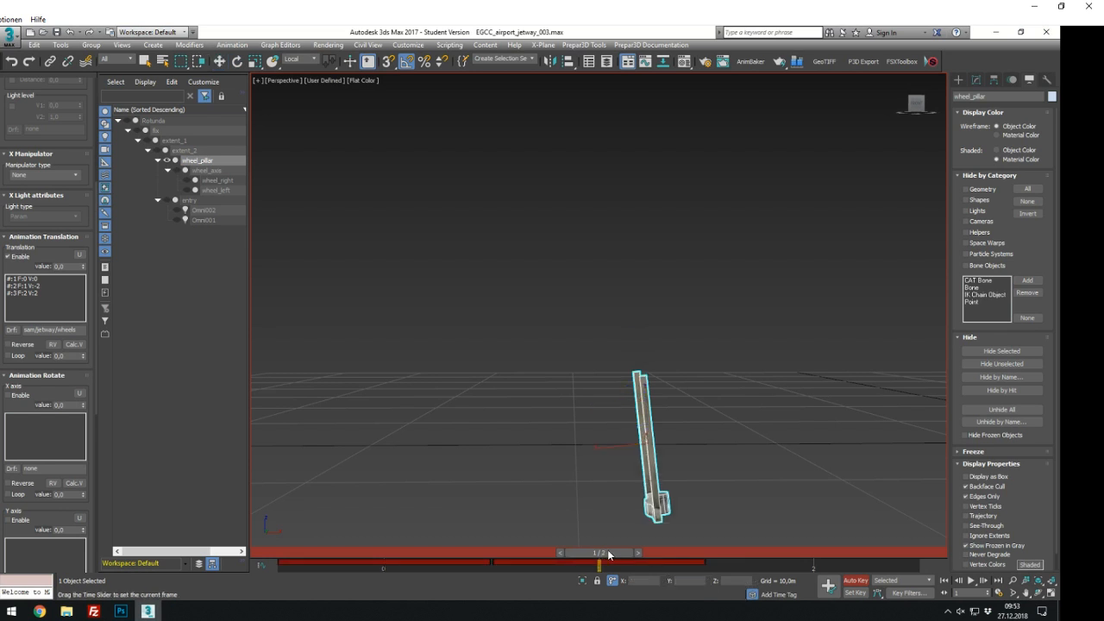
# Keyframe wheel_pillar at frame 2 with a local Z offset of 2 m, and turn off Auto Key
pyautogui.press('.')
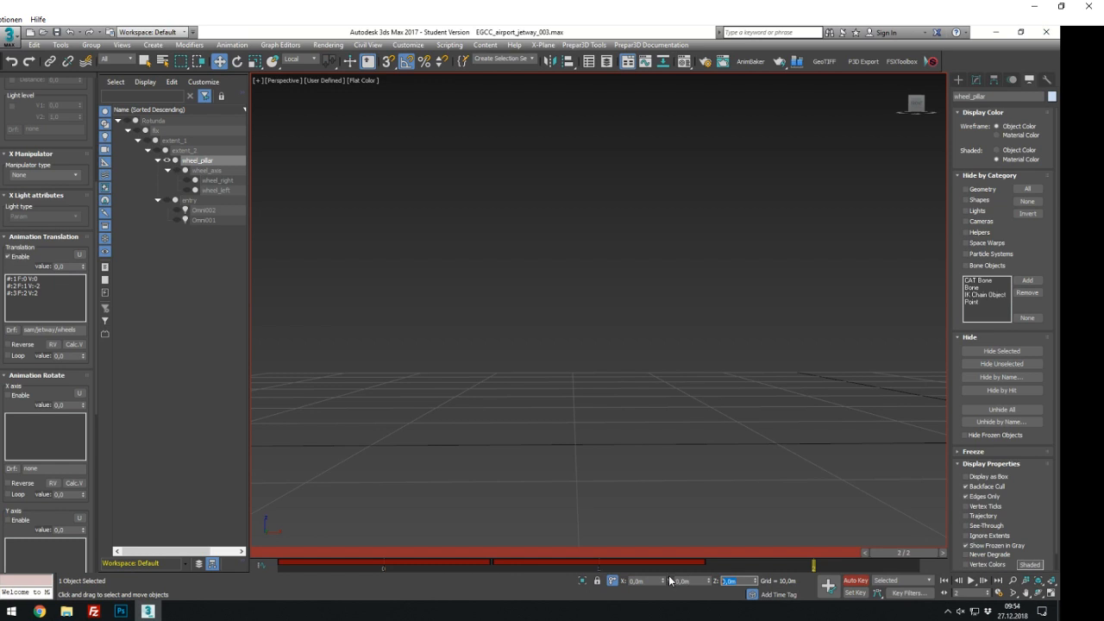
pyautogui.scroll(-4, 650, 439)
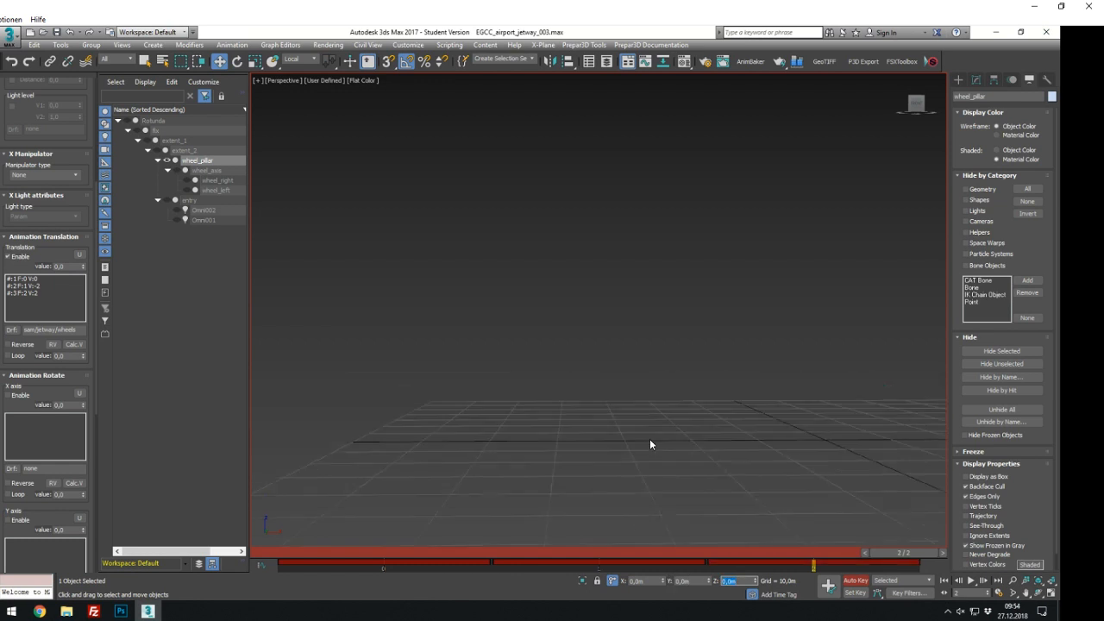
pyautogui.moveTo(697, 429); pyautogui.dragTo(552, 438, button='middle')
pyautogui.scroll(3, 703, 437)
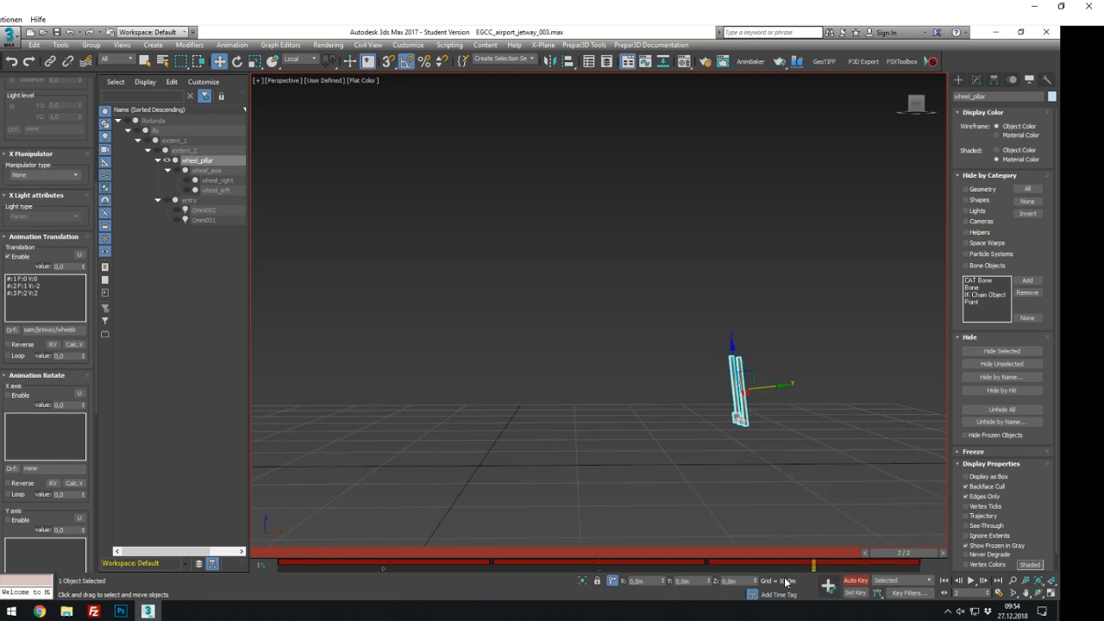
pyautogui.write('2')
pyautogui.press('Return')
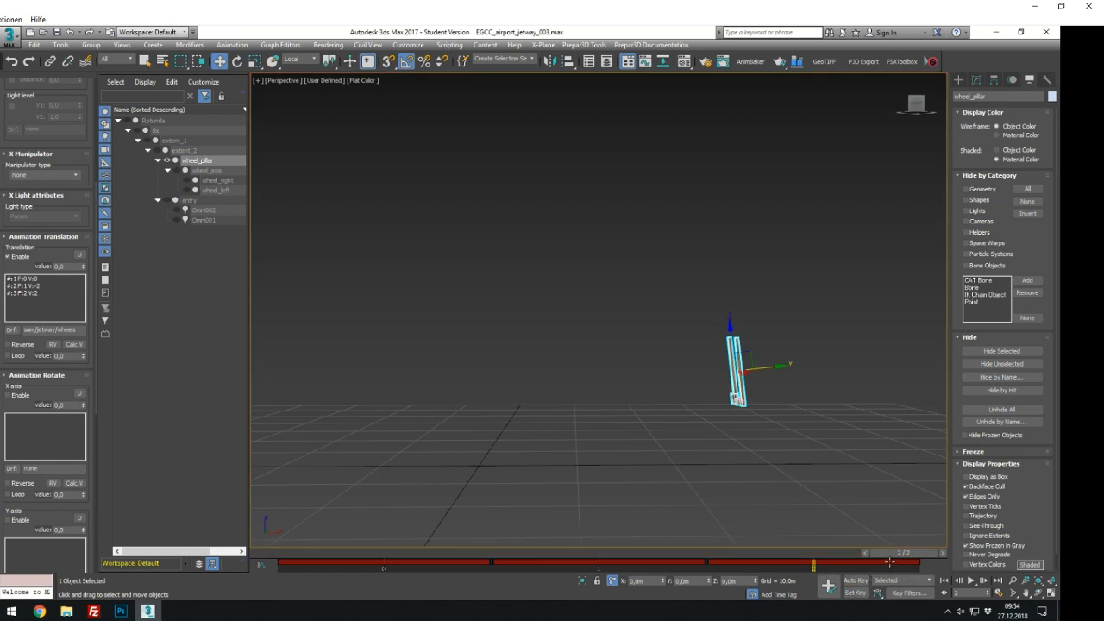
# Return the timeline to frame 0 and make the hidden wheel_axis object visible alongside wheel_pillar
pyautogui.press('q')
pyautogui.moveTo(863, 557); pyautogui.dragTo(419, 553)
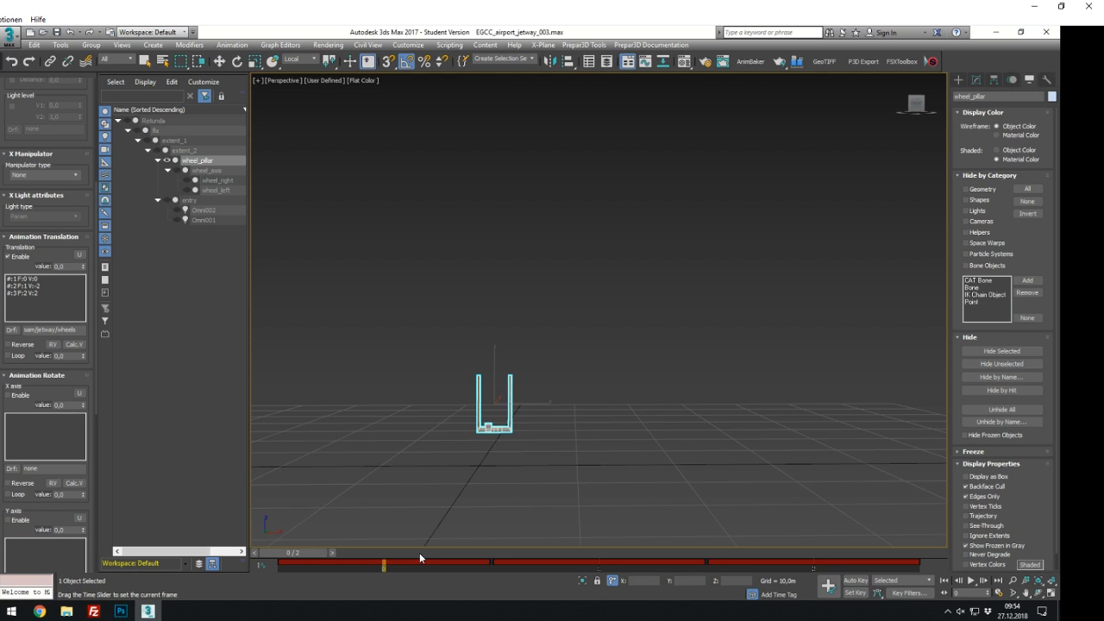
pyautogui.press('w')
pyautogui.scroll(-2, 441, 529)
pyautogui.click(176, 171)
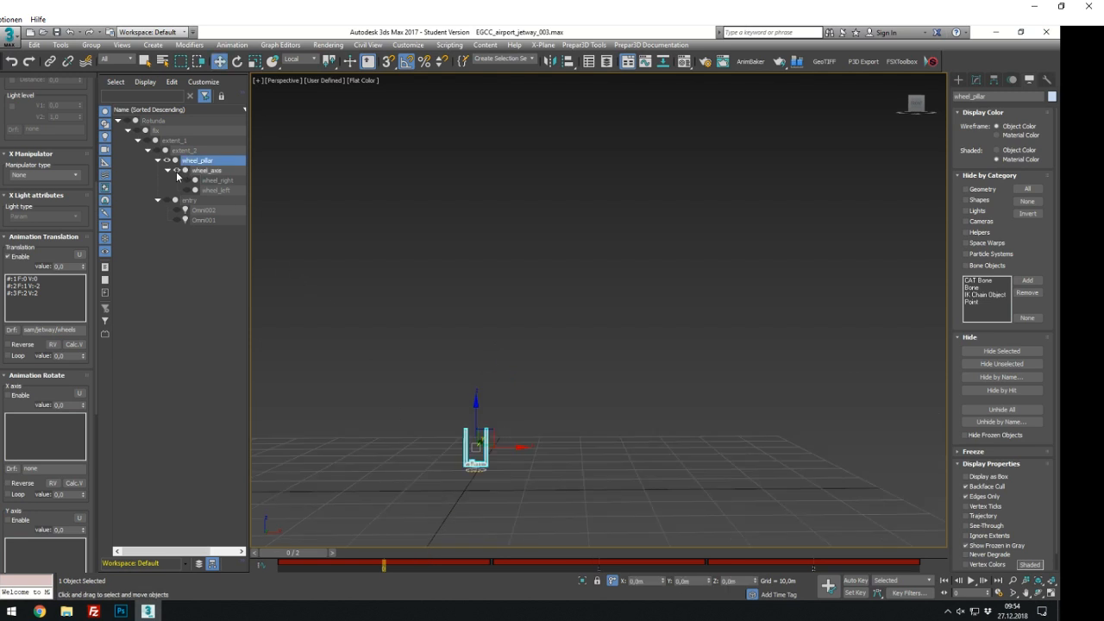
# Hide wheel_axis, show extent_2, and move the timeline to frame 1 to examine wheel_pillar's position against the tunnel
pyautogui.click(177, 171)
pyautogui.click(157, 151)
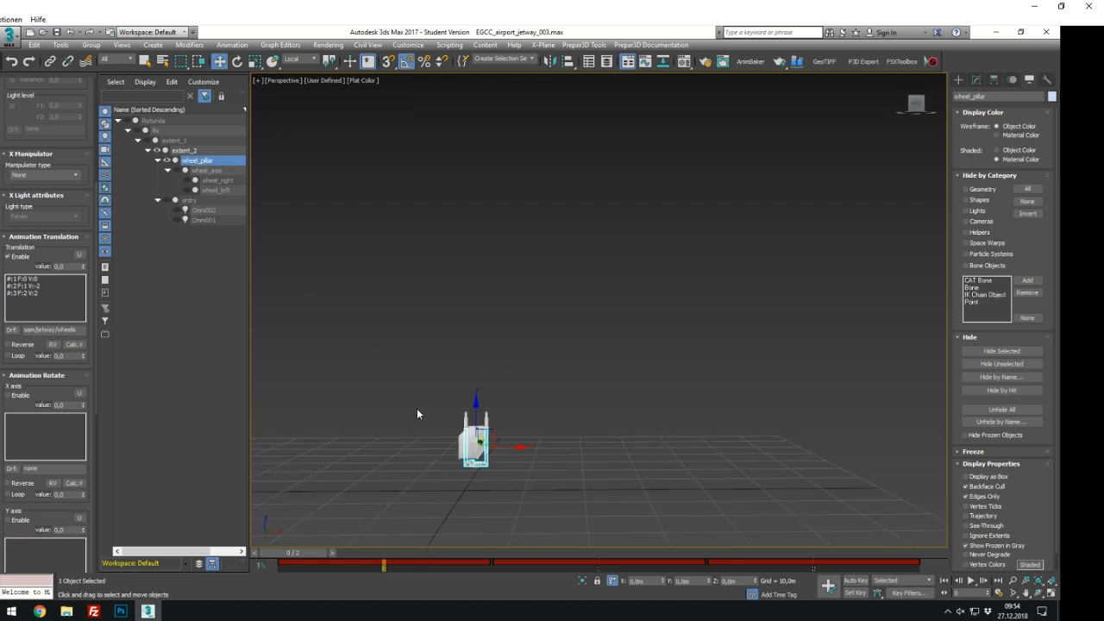
pyautogui.moveTo(417, 408); pyautogui.dragTo(513, 415, button='middle')
pyautogui.keyDown('alt'); pyautogui.moveTo(523, 453); pyautogui.dragTo(556, 540, button='middle'); pyautogui.keyUp('alt')
pyautogui.moveTo(320, 552); pyautogui.dragTo(595, 552)
pyautogui.keyDown('alt'); pyautogui.moveTo(594, 522); pyautogui.dragTo(542, 354, button='middle'); pyautogui.keyUp('alt')
pyautogui.scroll(5, 529, 402)
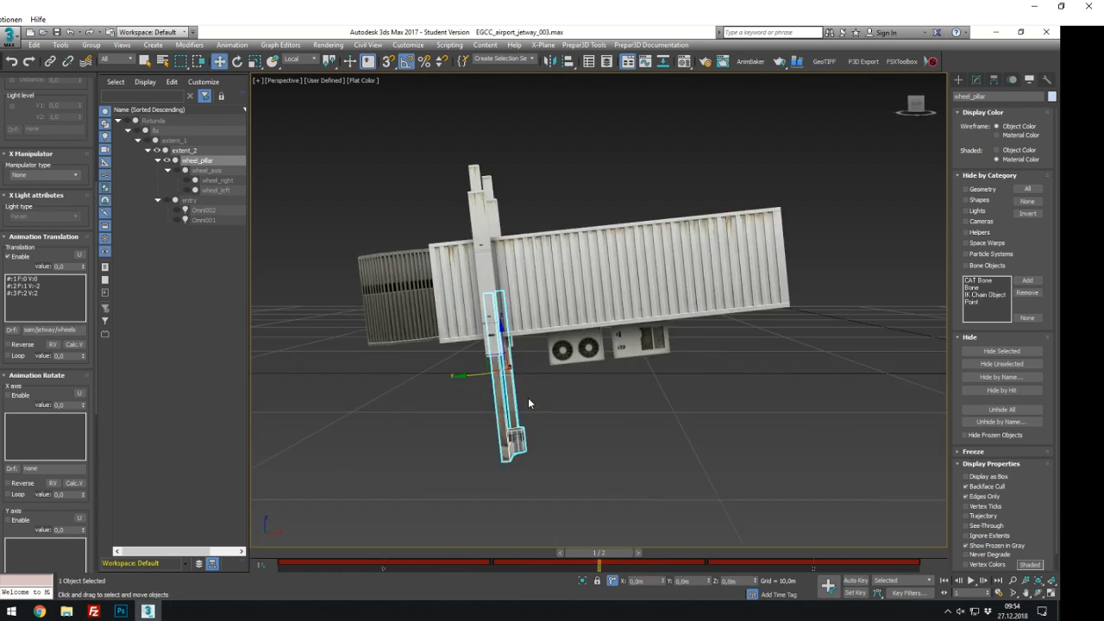
# Move the timeline to frame 2 and inspect wheel_pillar's position relative to extent_2 from the side and above
pyautogui.moveTo(603, 552); pyautogui.dragTo(779, 553)
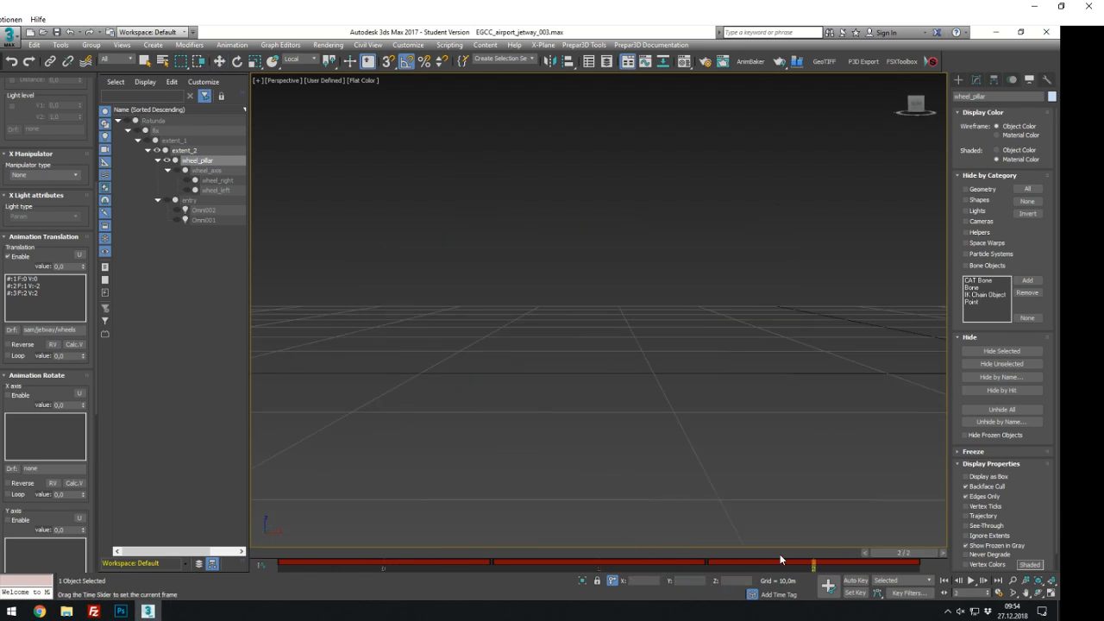
pyautogui.scroll(-5, 794, 394)
pyautogui.moveTo(795, 395); pyautogui.dragTo(668, 401, button='middle')
pyautogui.scroll(4, 668, 401)
pyautogui.scroll(4, 891, 331)
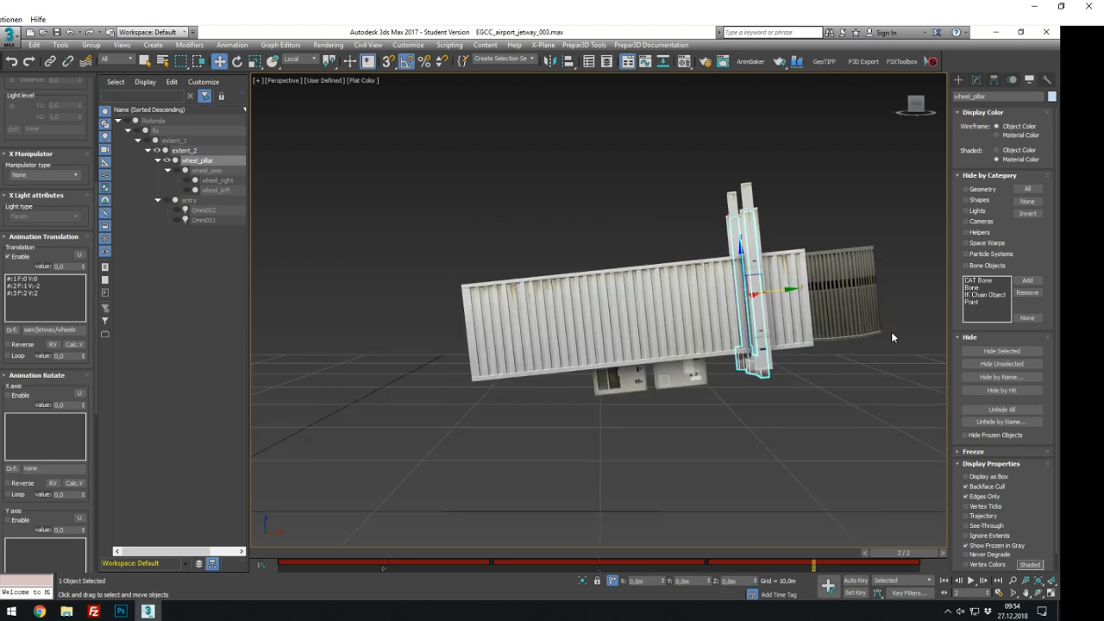
pyautogui.scroll(2, 891, 331)
pyautogui.scroll(-2, 891, 331)
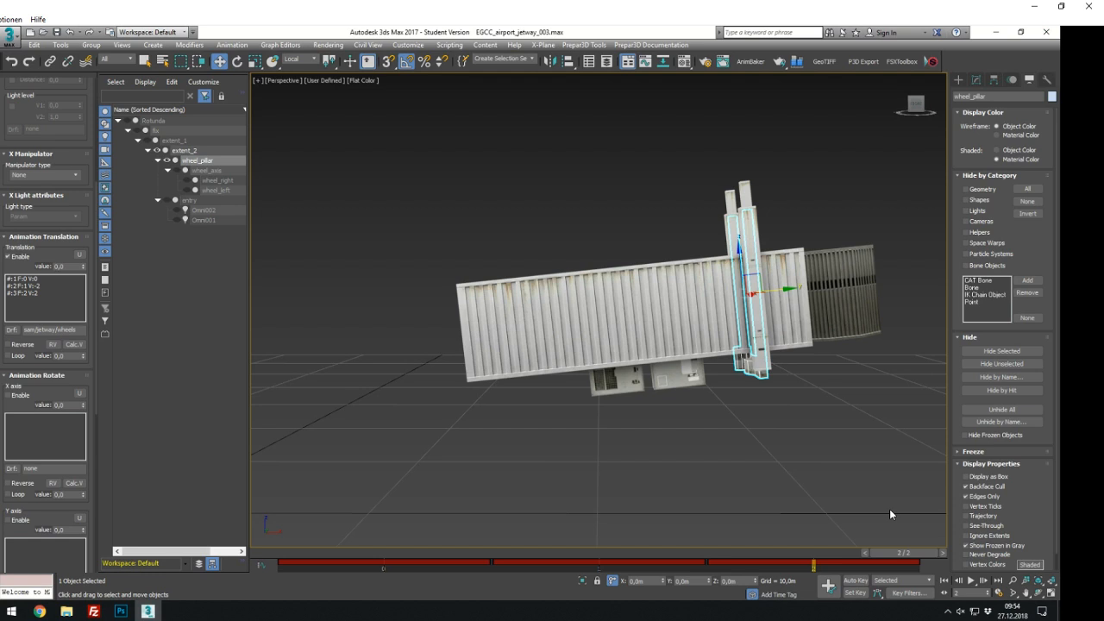
pyautogui.keyDown('alt'); pyautogui.moveTo(783, 388); pyautogui.dragTo(782, 416, button='middle'); pyautogui.keyUp('alt')
pyautogui.scroll(-4, 772, 384)
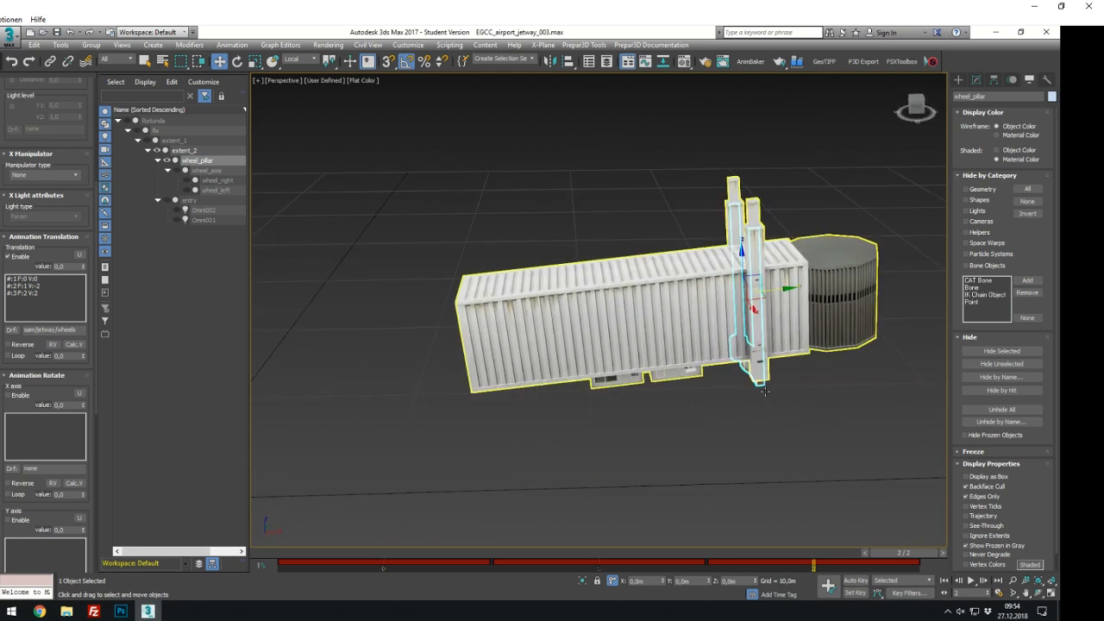
# Select wheel_pillar and review its animation translation keyframes for frames 1 and 2
pyautogui.click(685, 413)
pyautogui.click(751, 285)
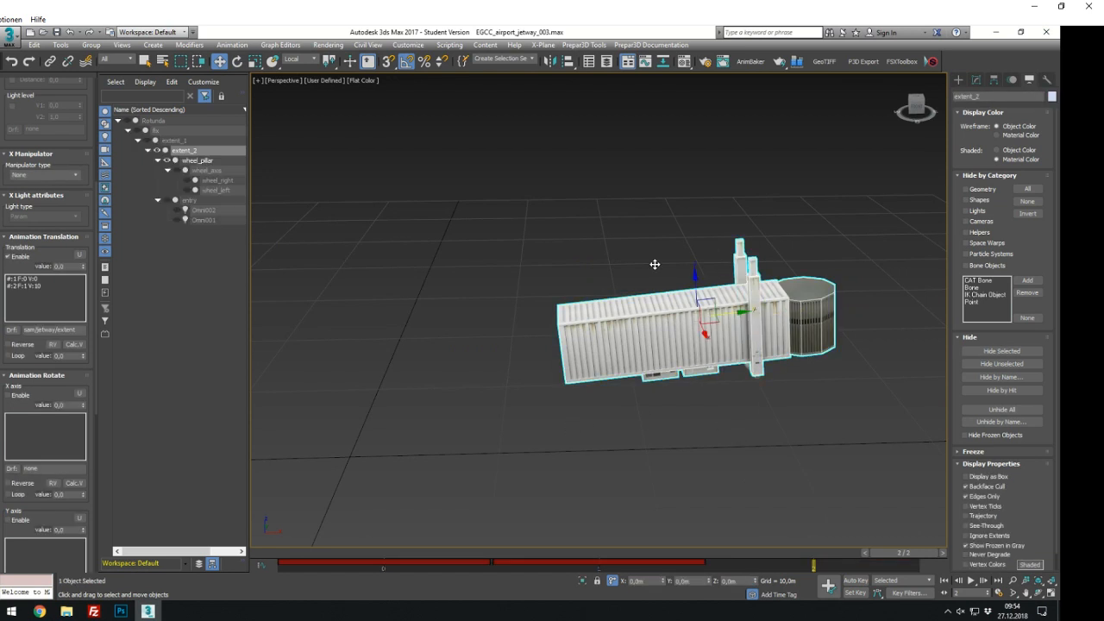
pyautogui.click(200, 162)
pyautogui.click(40, 287)
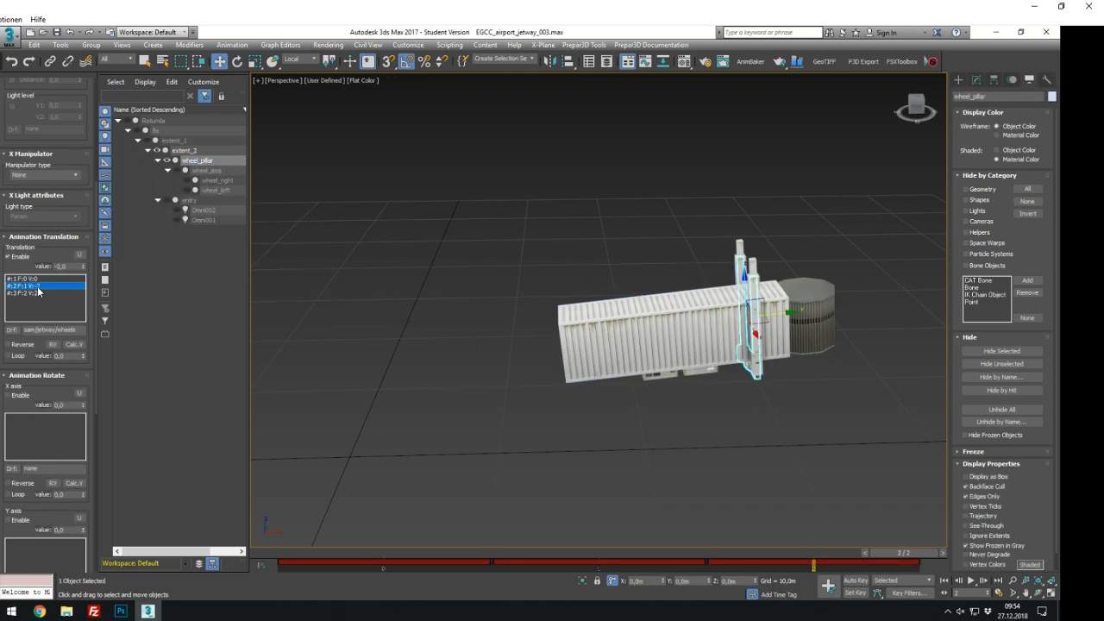
pyautogui.click(40, 293)
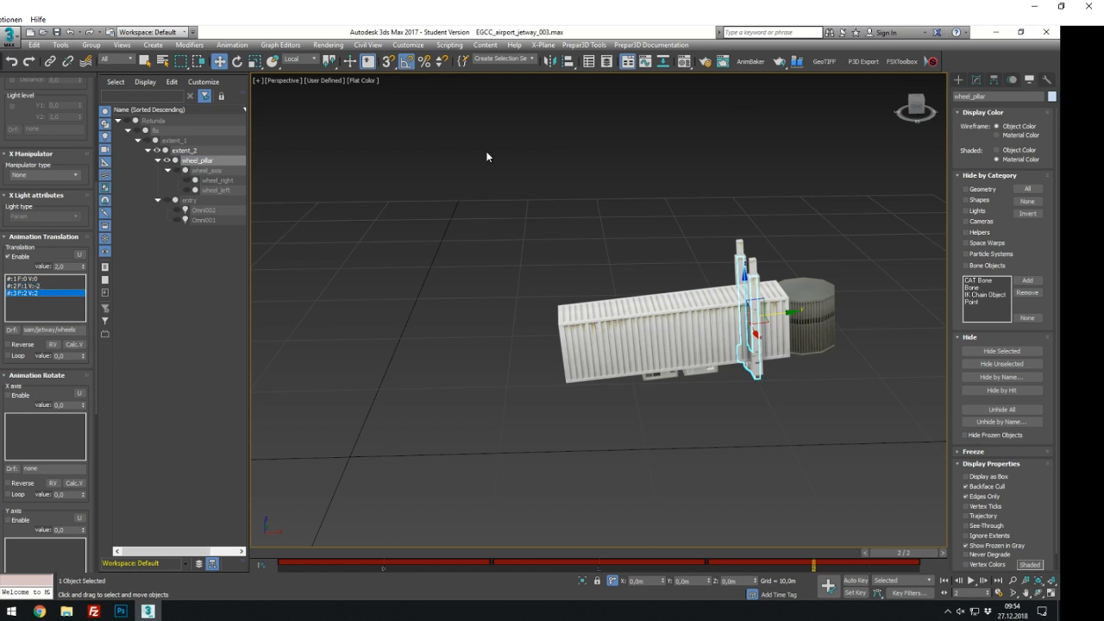
# Unhide all jetway objects, return the timeline to frame 0, and clear the selection
pyautogui.click(1033, 409)
pyautogui.scroll(-5, 647, 425)
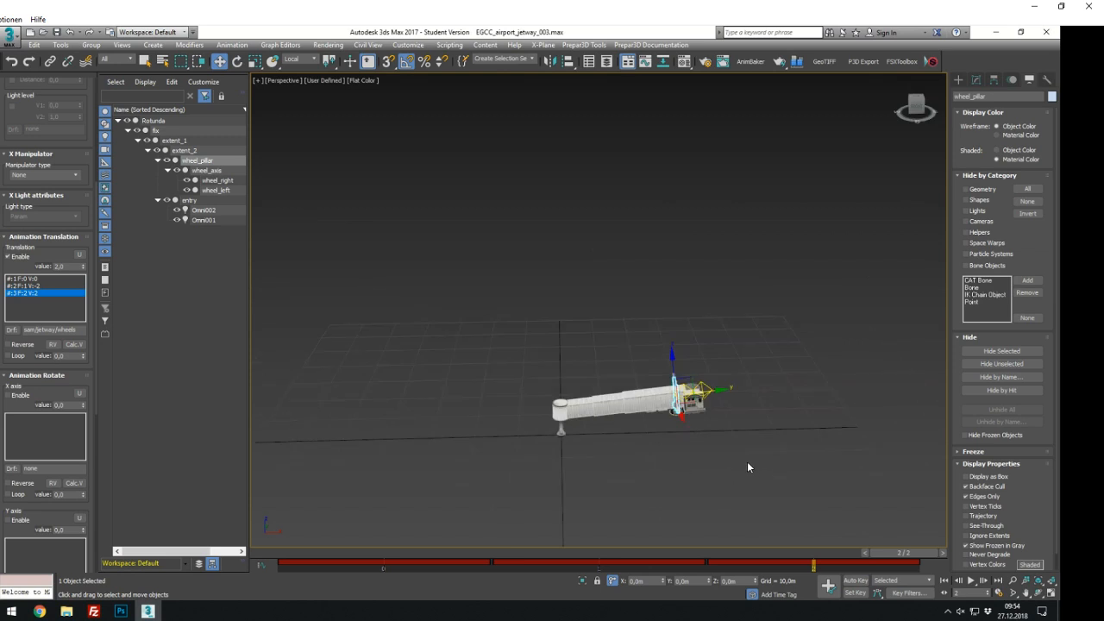
pyautogui.scroll(8, 679, 416)
pyautogui.keyDown('alt'); pyautogui.moveTo(679, 416); pyautogui.dragTo(724, 435, button='middle'); pyautogui.keyUp('alt')
pyautogui.moveTo(901, 553); pyautogui.dragTo(406, 557)
pyautogui.scroll(-3, 640, 514)
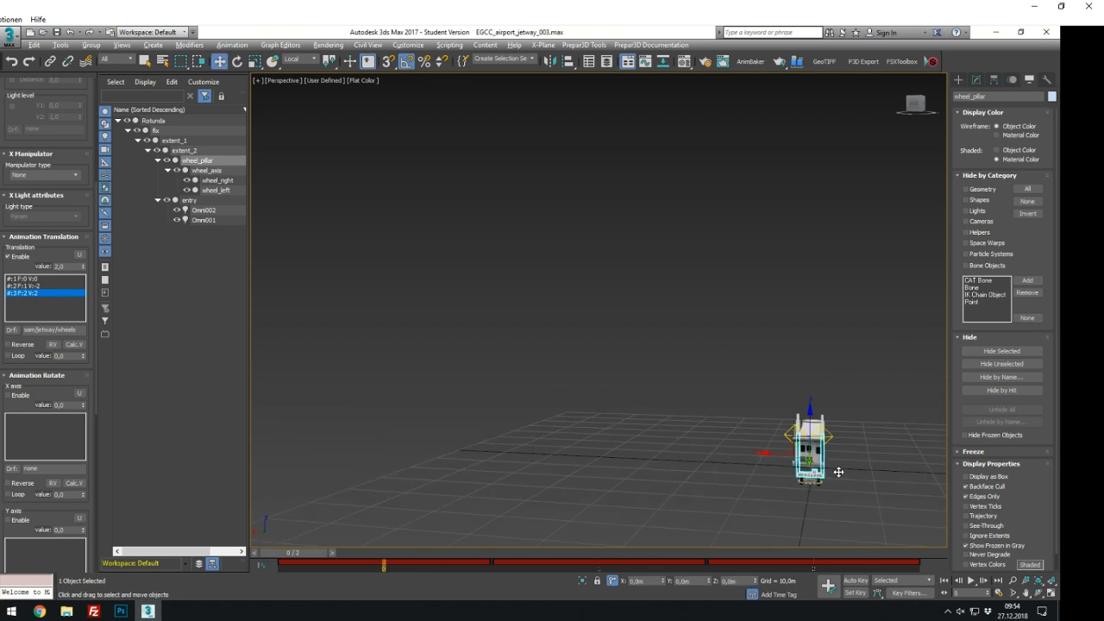
pyautogui.keyDown('alt'); pyautogui.moveTo(838, 472); pyautogui.dragTo(886, 376, button='middle'); pyautogui.keyUp('alt')
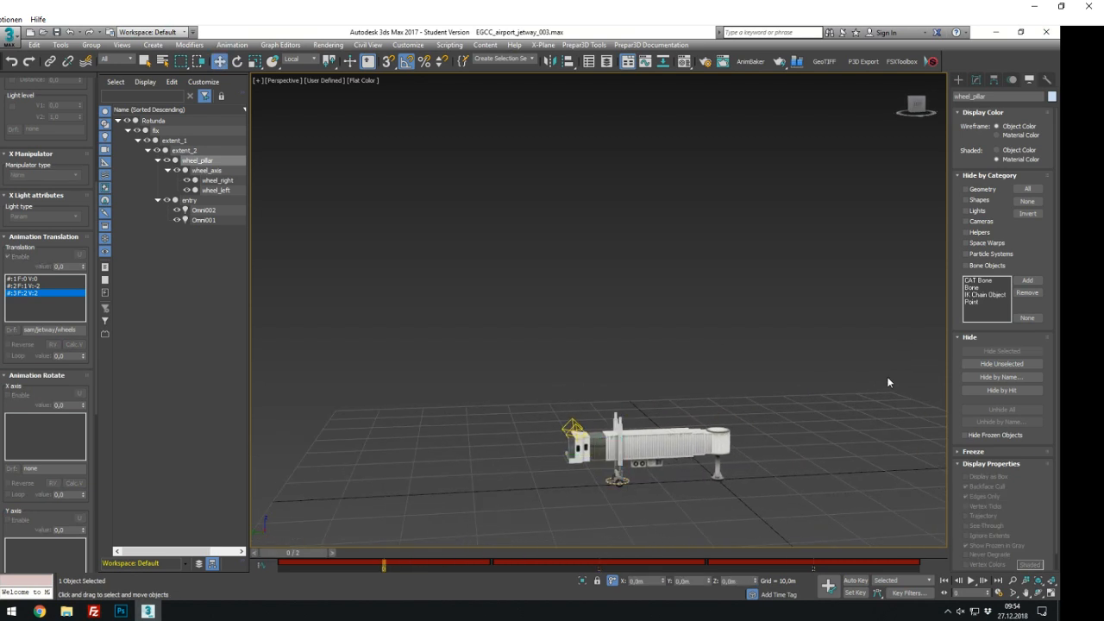
pyautogui.click(886, 376)
# Create an X-Plane X-Obj helper on the ground near the base of Rotunda
pyautogui.click(995, 79)
pyautogui.click(974, 82)
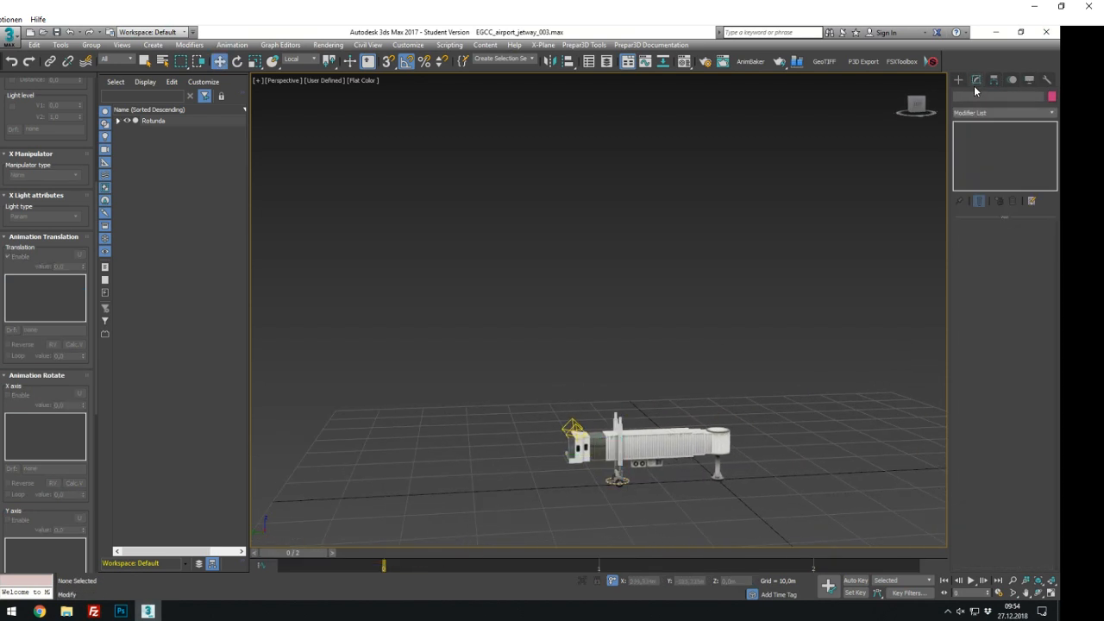
pyautogui.click(958, 79)
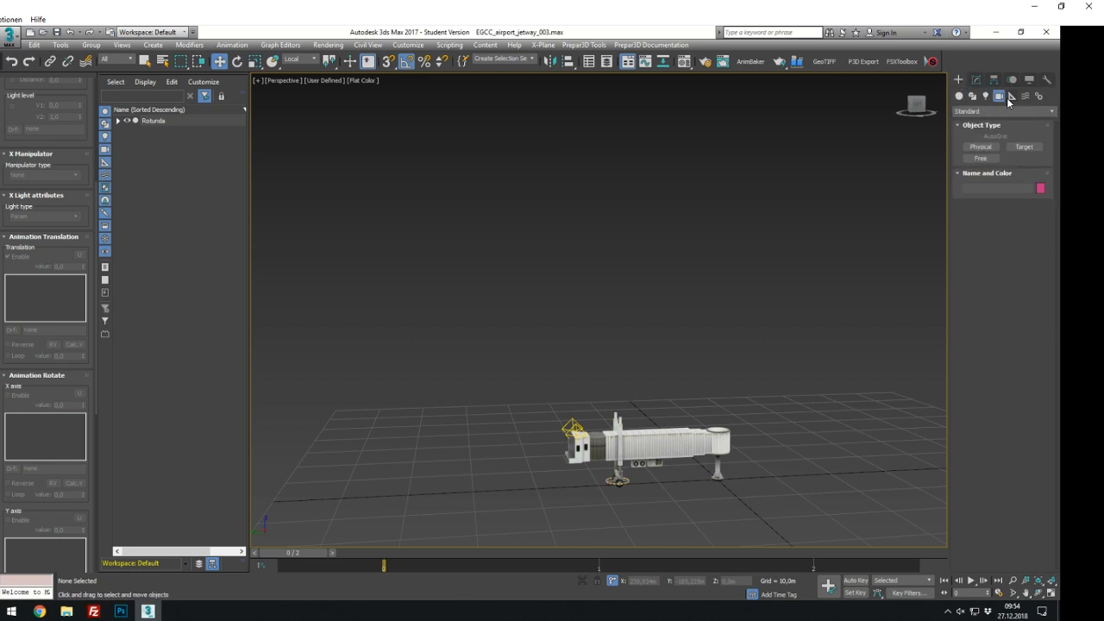
pyautogui.click(1009, 98)
pyautogui.click(1000, 112)
pyautogui.click(989, 162)
pyautogui.click(983, 147)
pyautogui.click(722, 499)
pyautogui.rightClick(718, 507)
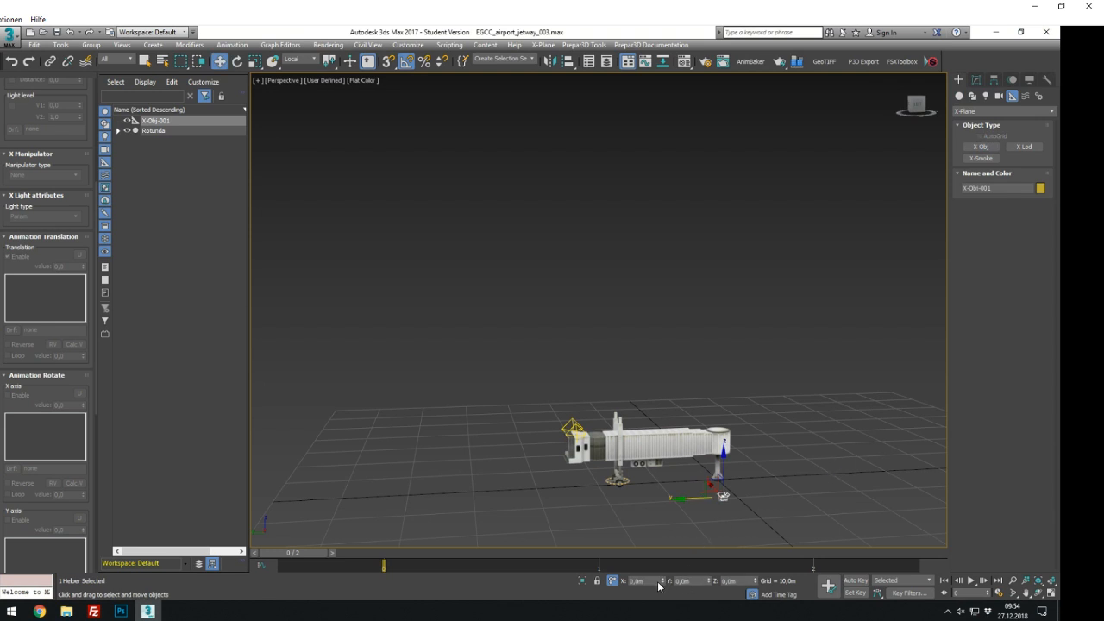
# Align the X-Obj helper to Rotunda in X, Y and Z position, pivot point to pivot point
pyautogui.click(611, 580)
pyautogui.click(762, 527)
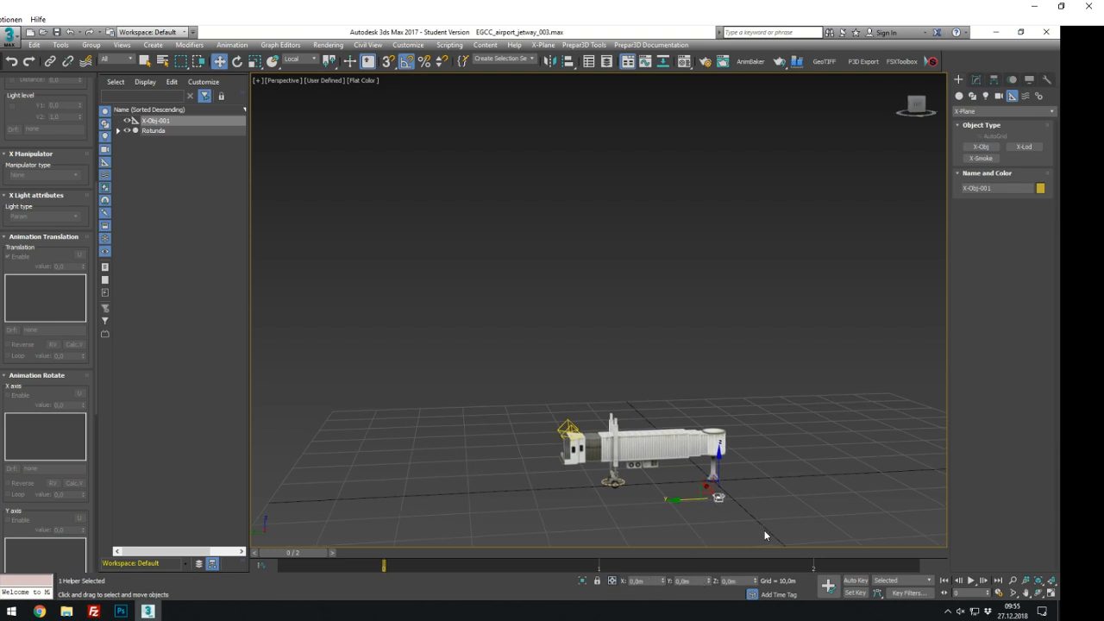
pyautogui.click(721, 497)
pyautogui.scroll(5, 793, 488)
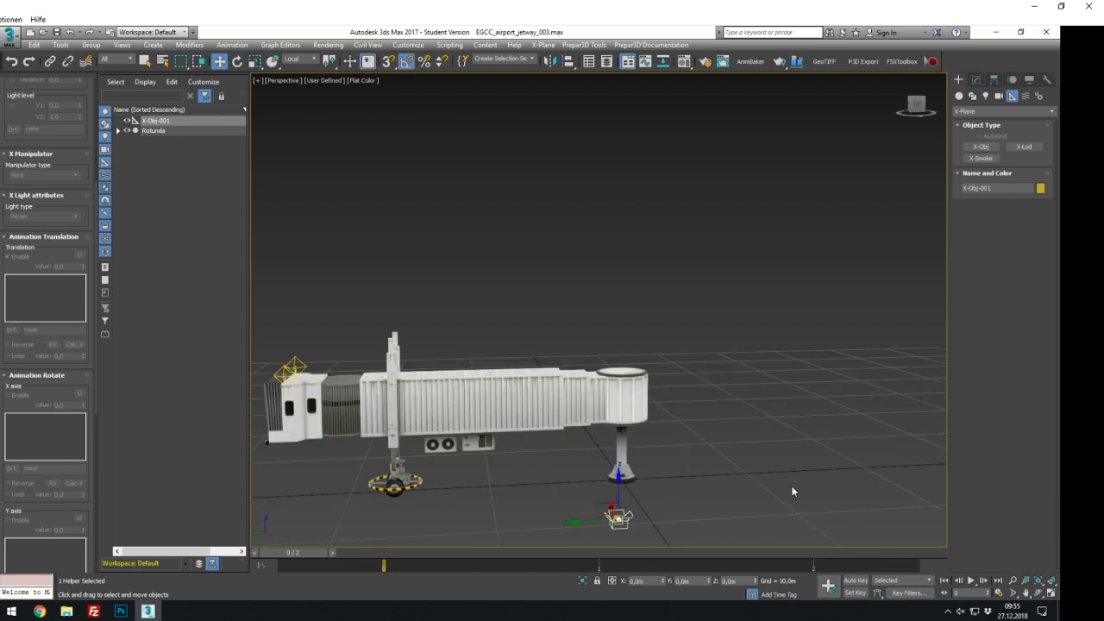
pyautogui.click(553, 61)
pyautogui.click(557, 404)
pyautogui.click(568, 62)
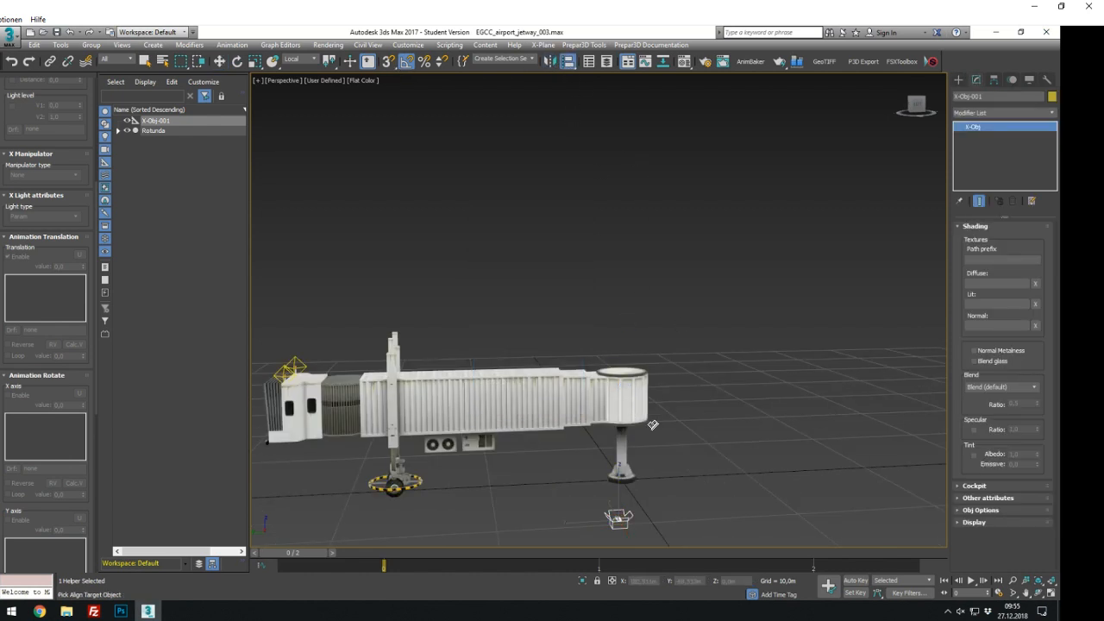
pyautogui.click(649, 422)
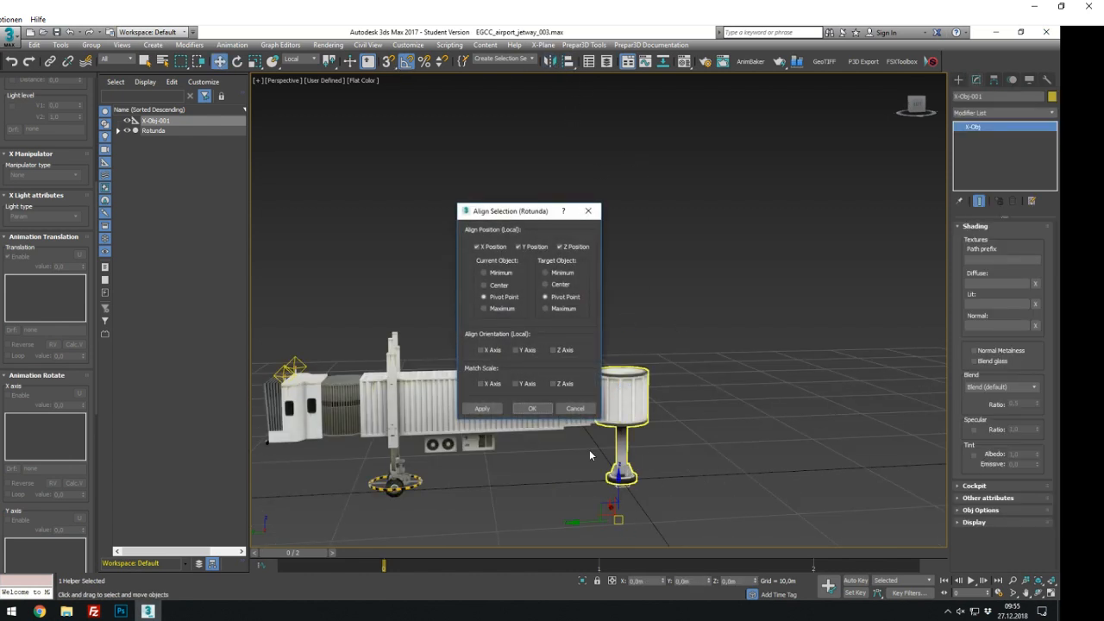
pyautogui.click(531, 408)
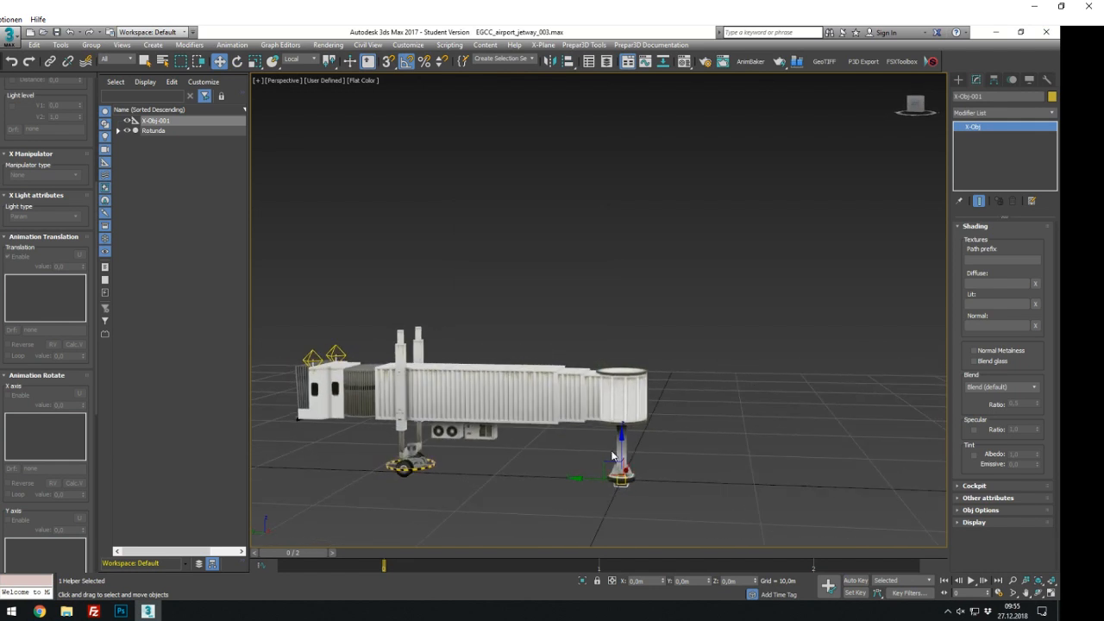
# Parent Rotunda with its whole hierarchy under the X-Obj helper and reselect the helper
pyautogui.moveTo(169, 130); pyautogui.dragTo(167, 122)
pyautogui.click(167, 121)
pyautogui.scroll(3, 623, 483)
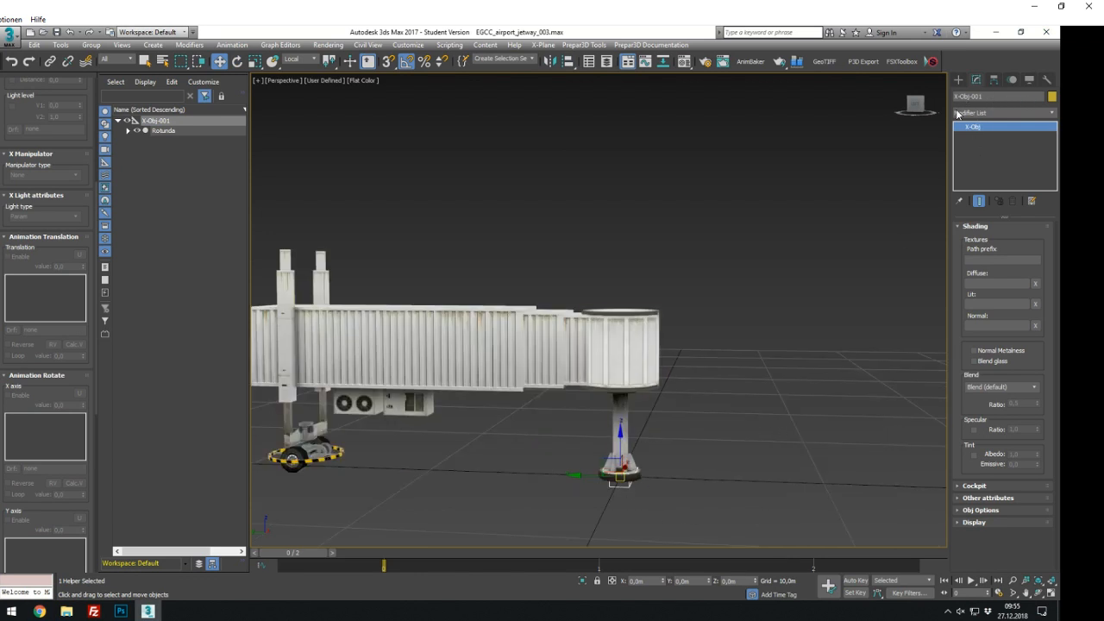
# Rename the X-Obj helper as jetway
pyautogui.click(1000, 96)
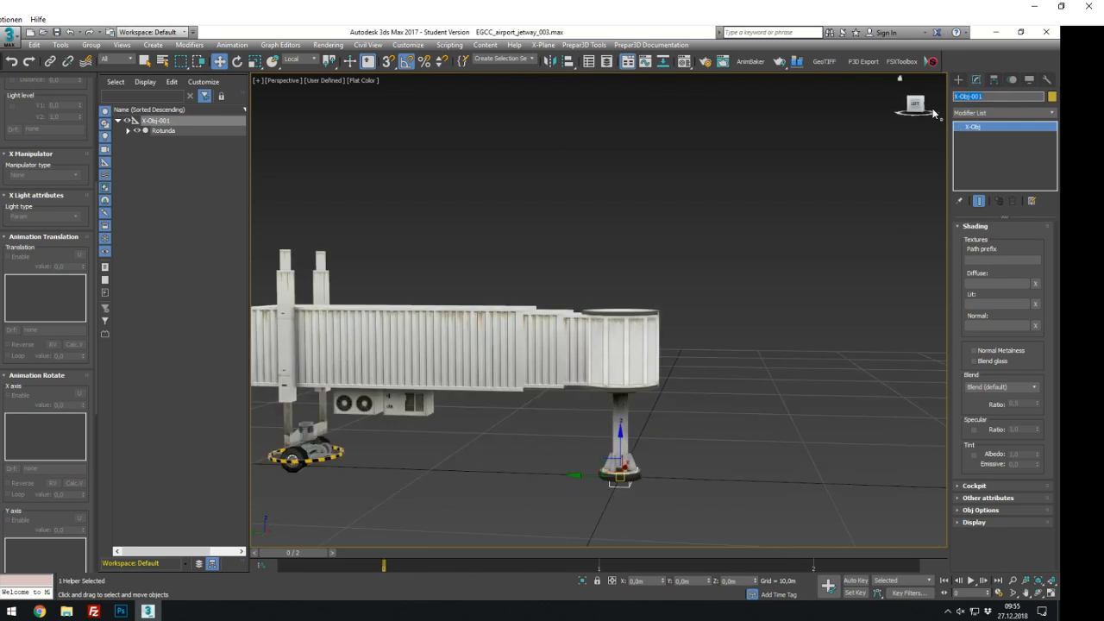
pyautogui.write('Jetway')
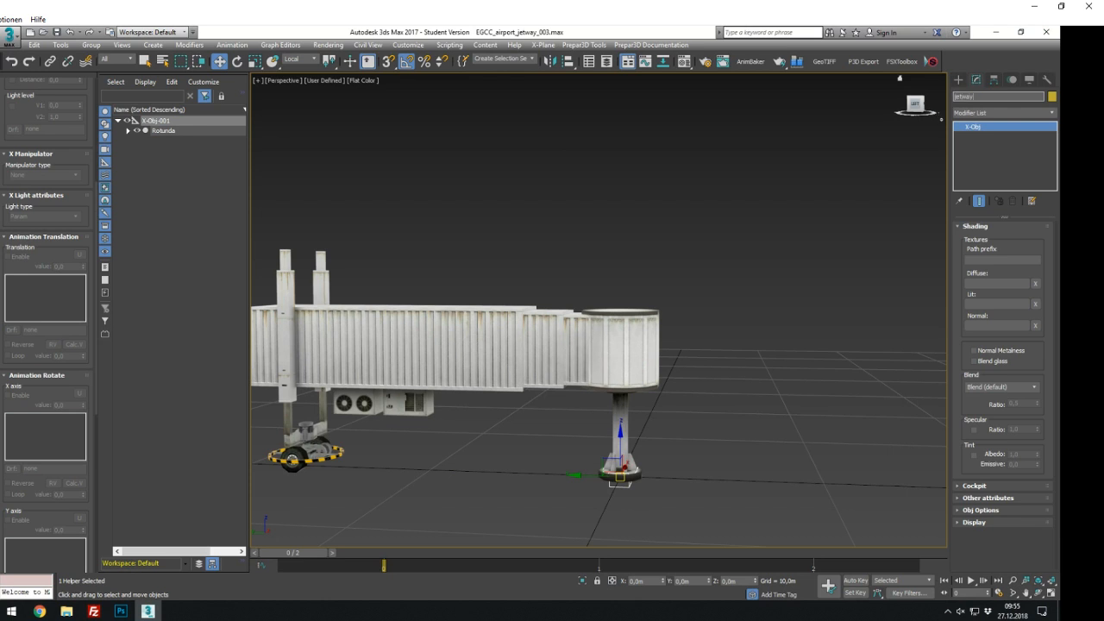
pyautogui.press('Return')
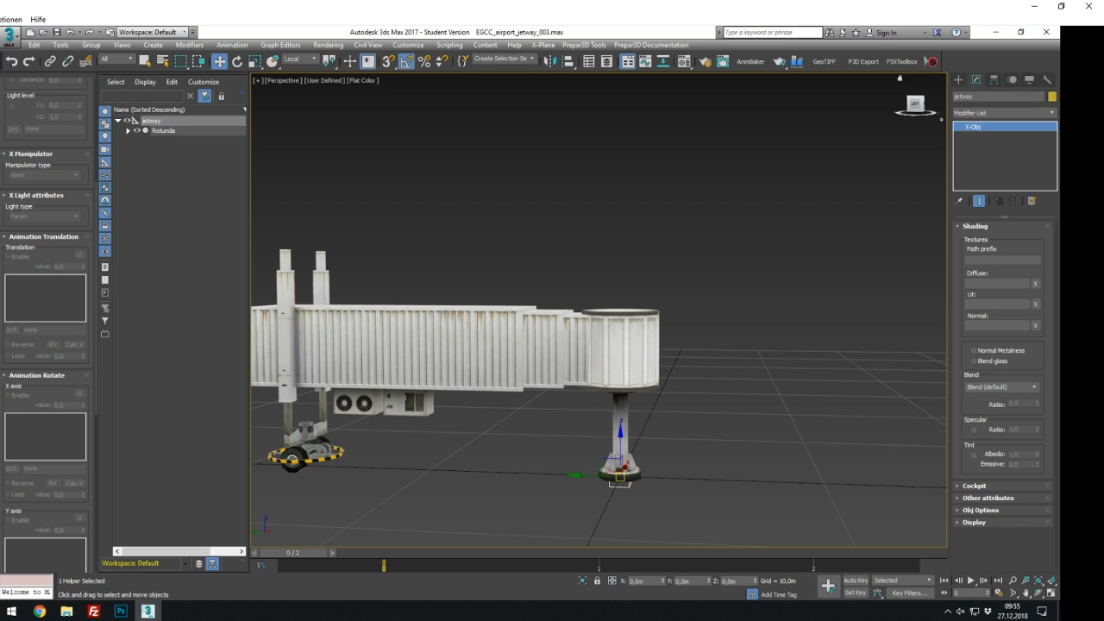
pyautogui.click(1002, 260)
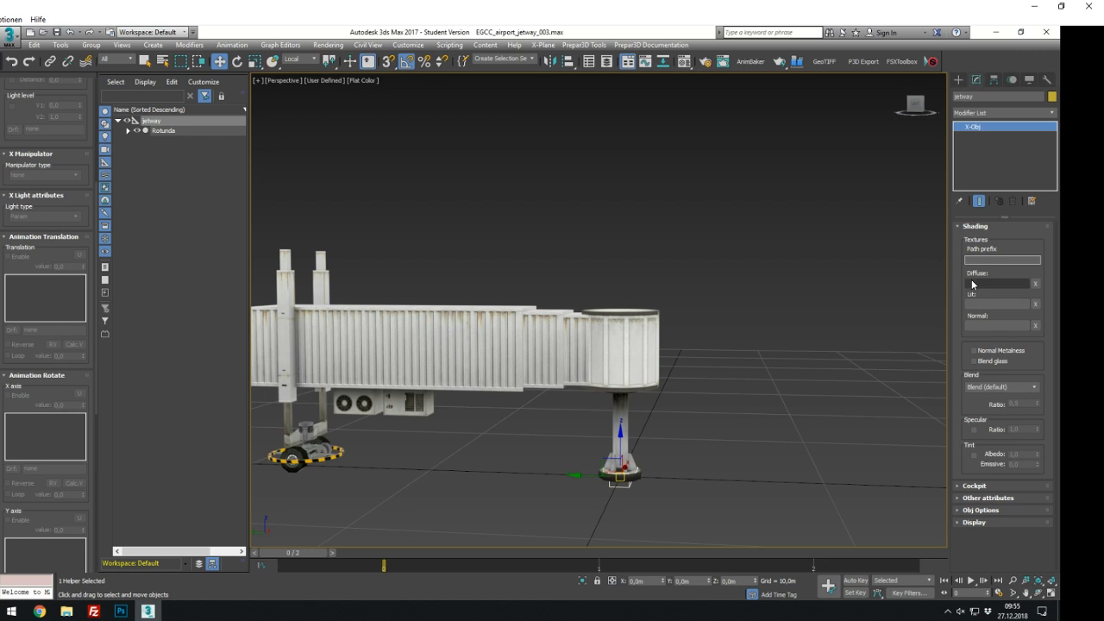
# Select the fix tunnel section and examine its X-axis rotation keyframes, its sam/jetway/rotate3 dataref, and the overall jetway
pyautogui.click(597, 352)
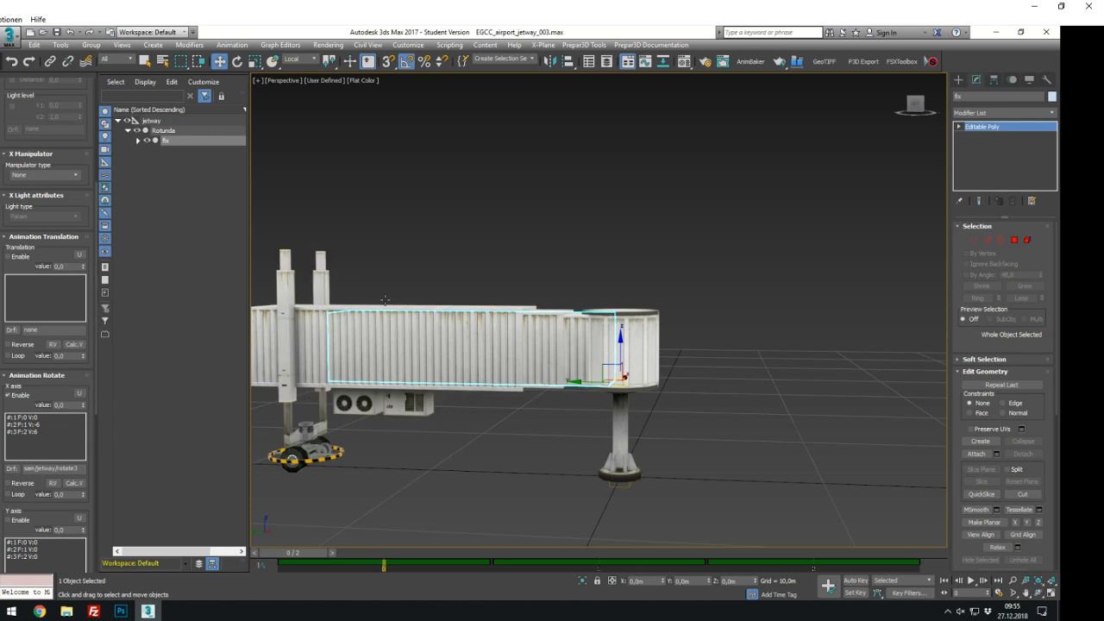
pyautogui.scroll(-1, 98, 295)
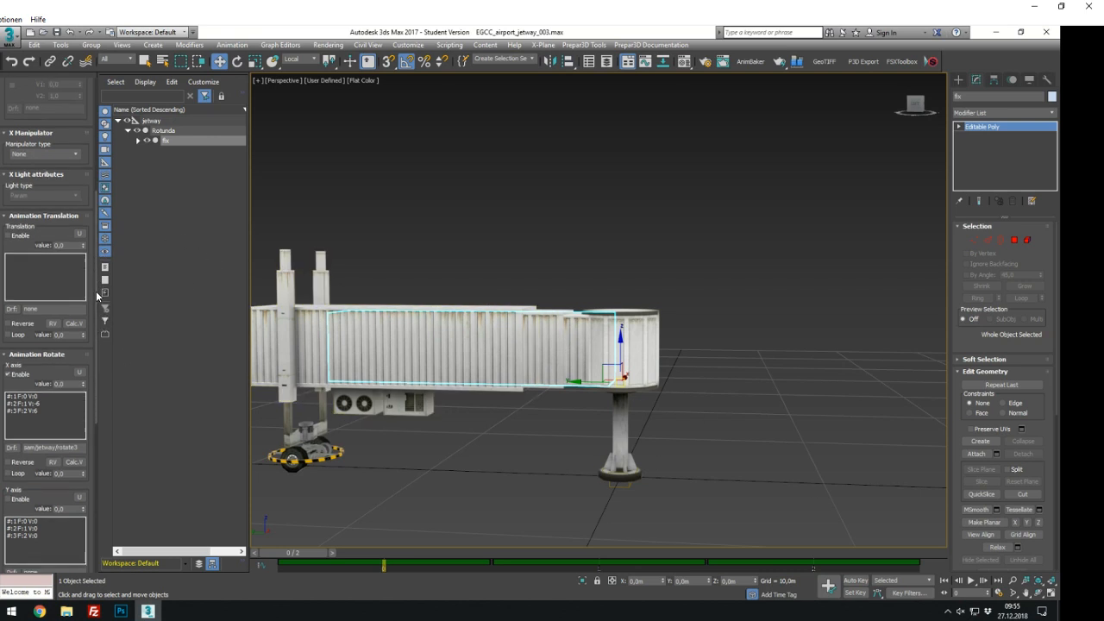
pyautogui.scroll(-3, 95, 303)
pyautogui.moveTo(83, 377); pyautogui.dragTo(31, 377)
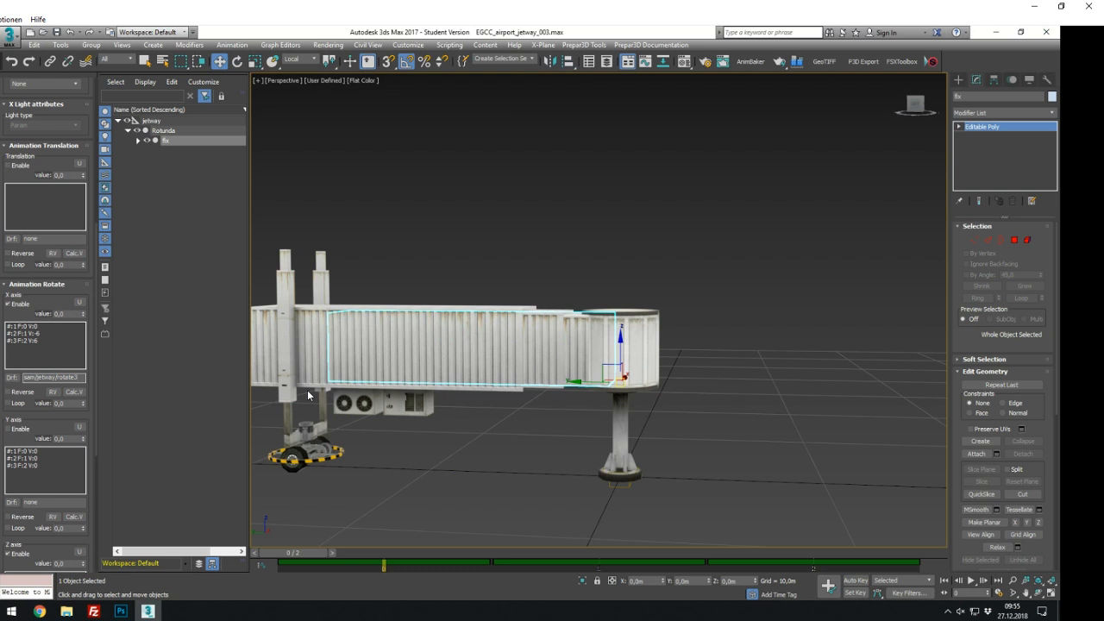
pyautogui.keyDown('alt'); pyautogui.moveTo(391, 436); pyautogui.dragTo(673, 380, button='middle'); pyautogui.keyUp('alt')
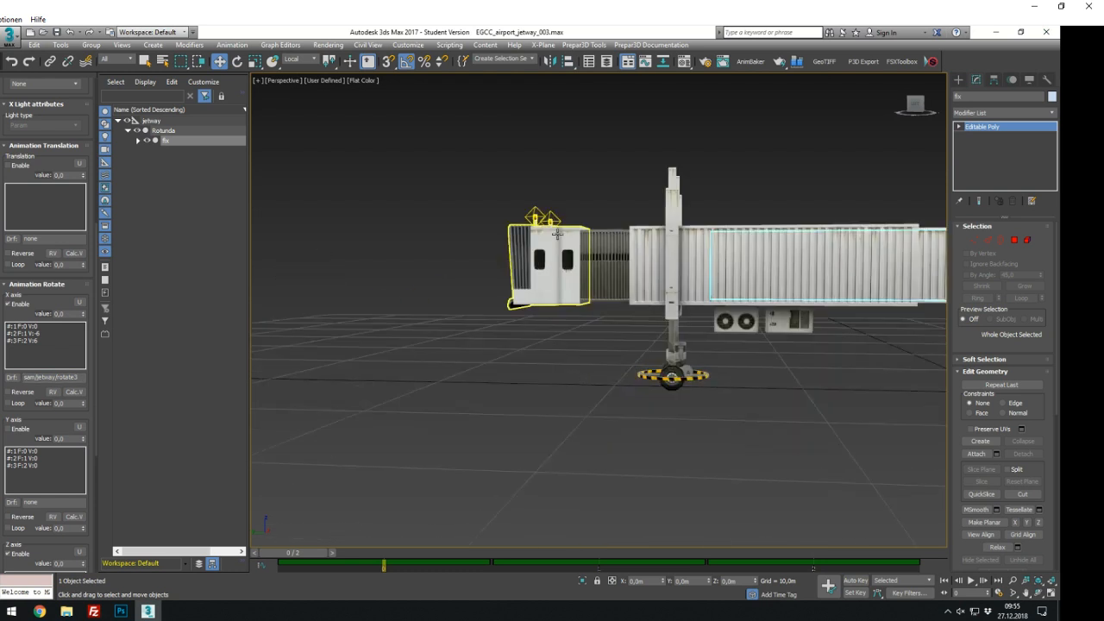
pyautogui.keyDown('alt'); pyautogui.moveTo(764, 419); pyautogui.dragTo(731, 440, button='middle'); pyautogui.keyUp('alt')
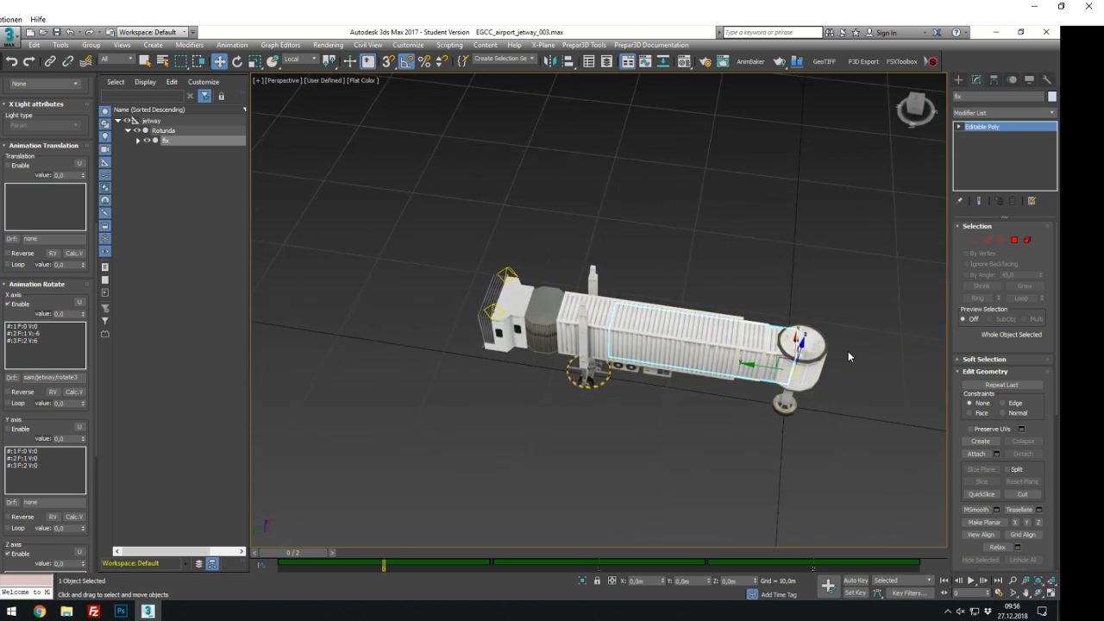
pyautogui.scroll(3, 847, 356)
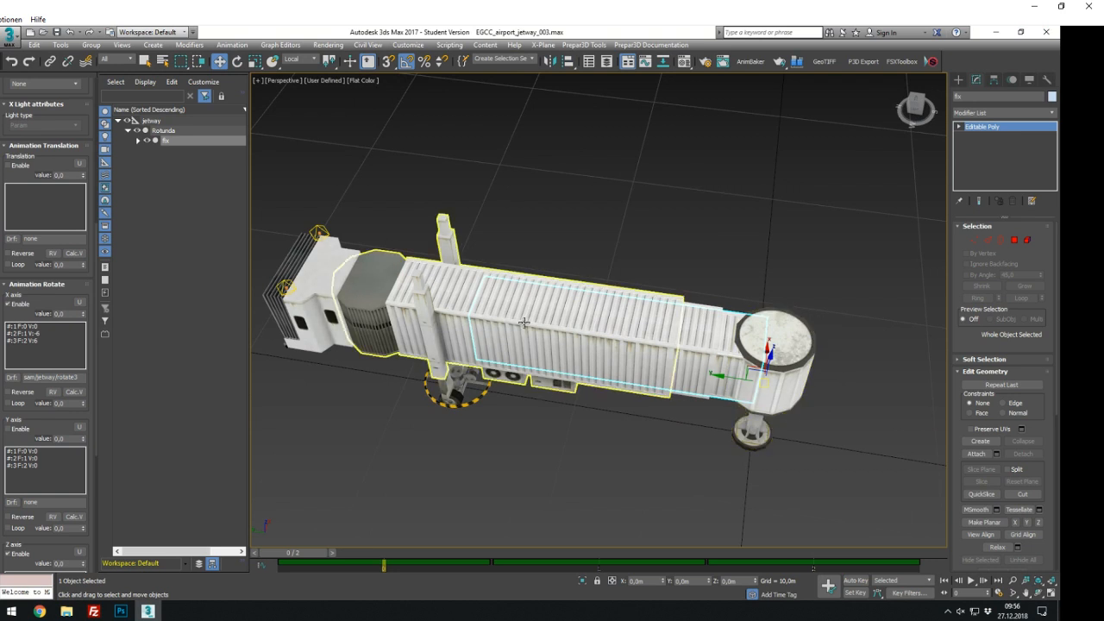
# Expand the hierarchy under fix down to extent_2, select wheel_pillar and examine its pivot position and animation settings in the top view
pyautogui.hotkey('alt', 'w')
pyautogui.rightClick(443, 239)
pyautogui.hotkey('alt', 'w')
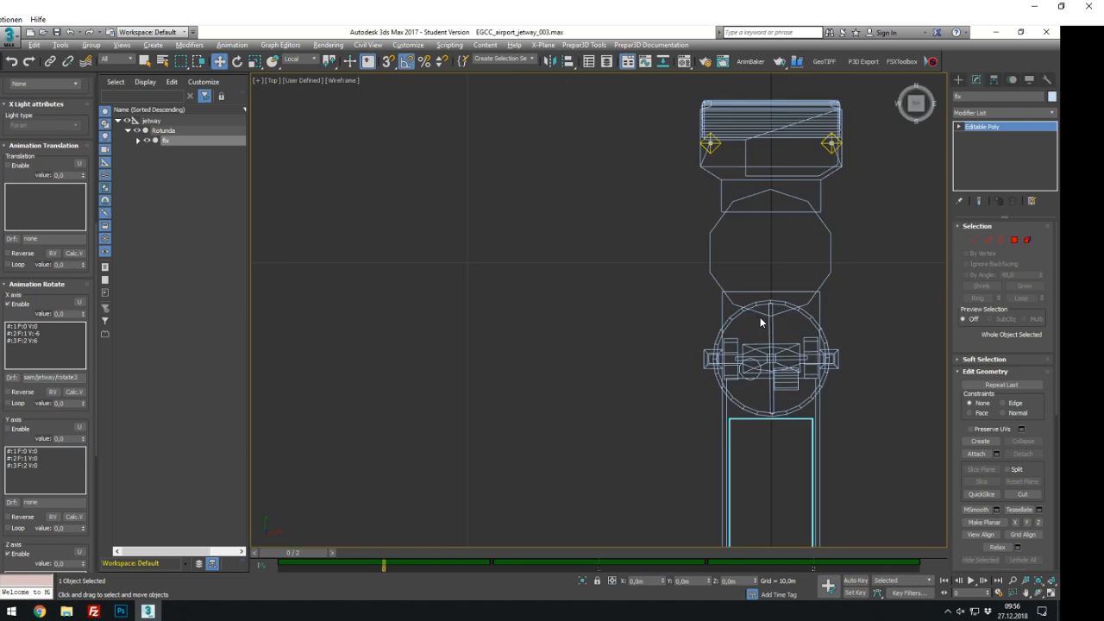
pyautogui.scroll(-3, 760, 317)
pyautogui.moveTo(759, 317); pyautogui.dragTo(597, 248, button='middle')
pyautogui.scroll(1, 616, 262)
pyautogui.scroll(5, 627, 270)
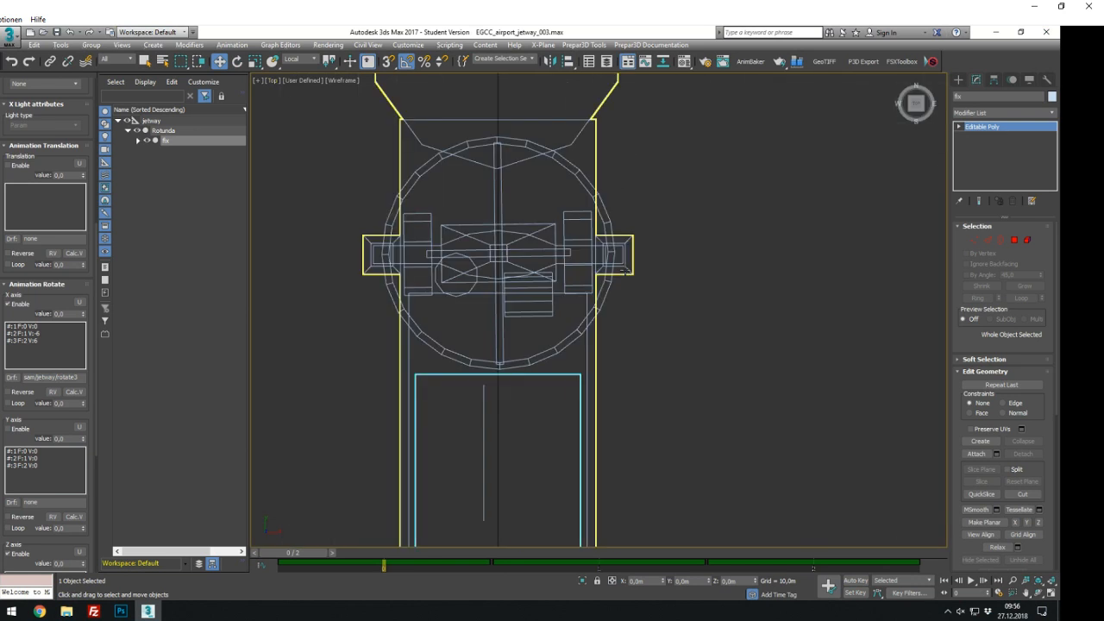
pyautogui.click(138, 140)
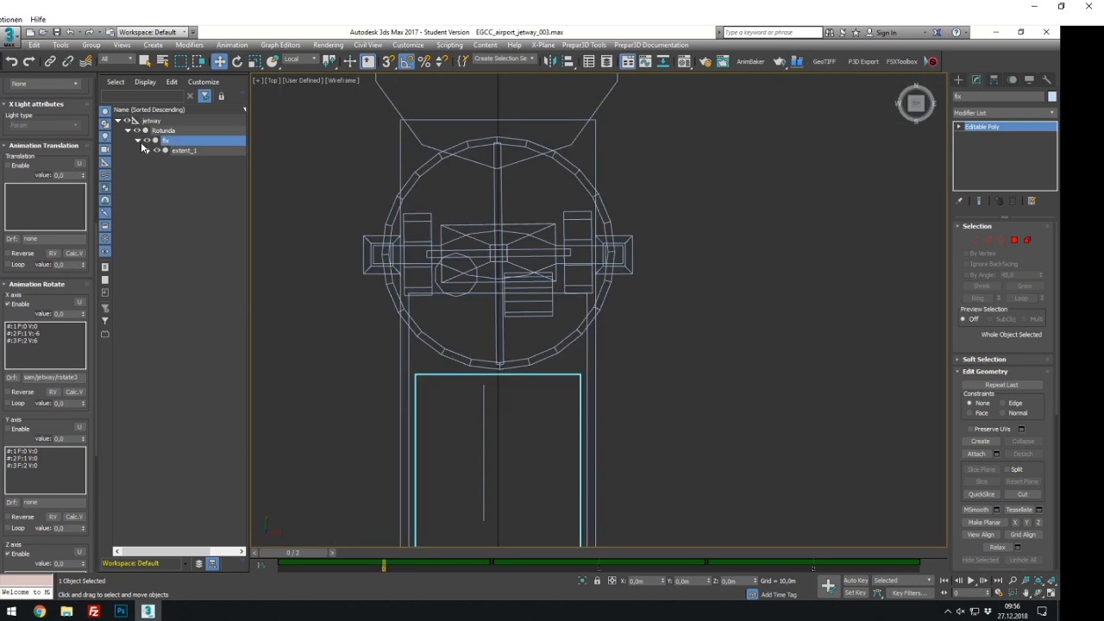
pyautogui.click(148, 150)
pyautogui.click(158, 160)
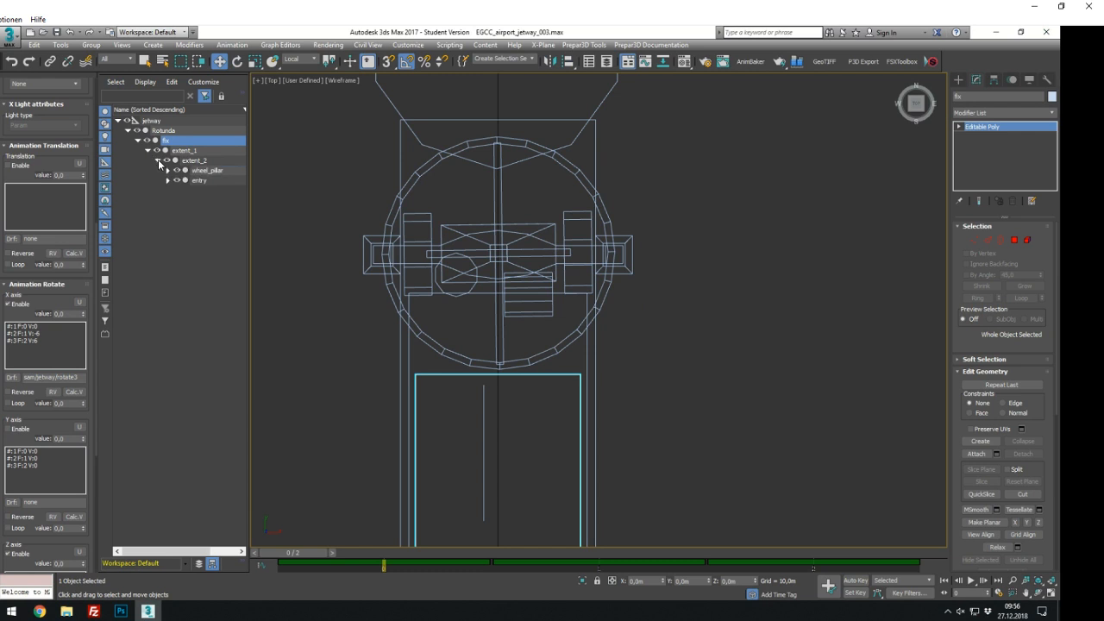
pyautogui.click(204, 172)
pyautogui.scroll(-10, 653, 328)
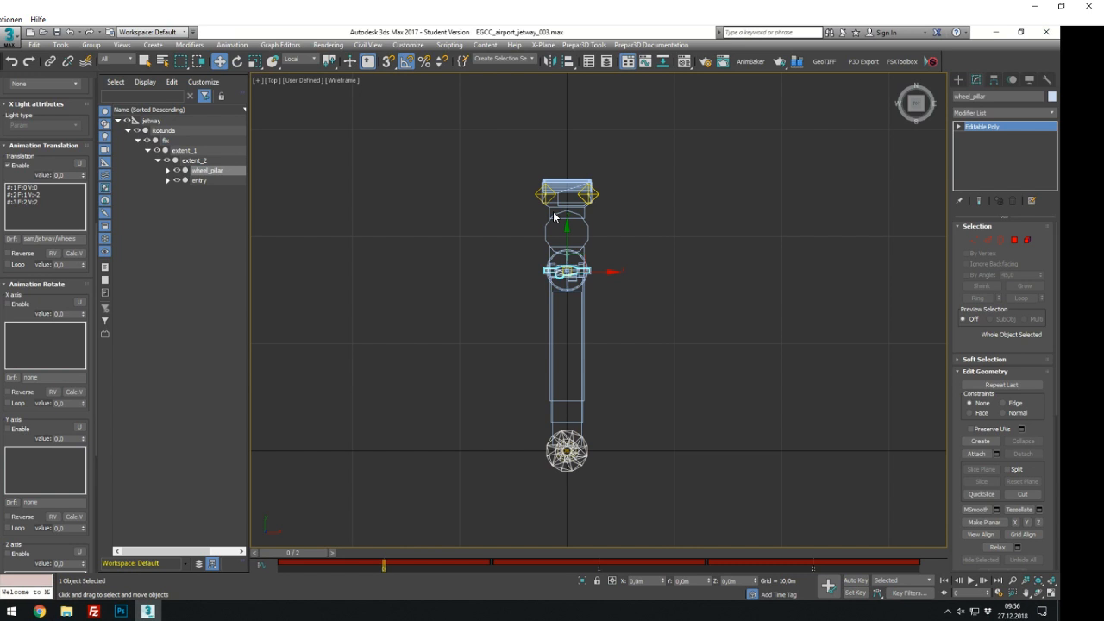
# Select extent_2 and entry in turn to examine their pivots and animation keyframes from above, and return to the full perspective view
pyautogui.scroll(4, 581, 412)
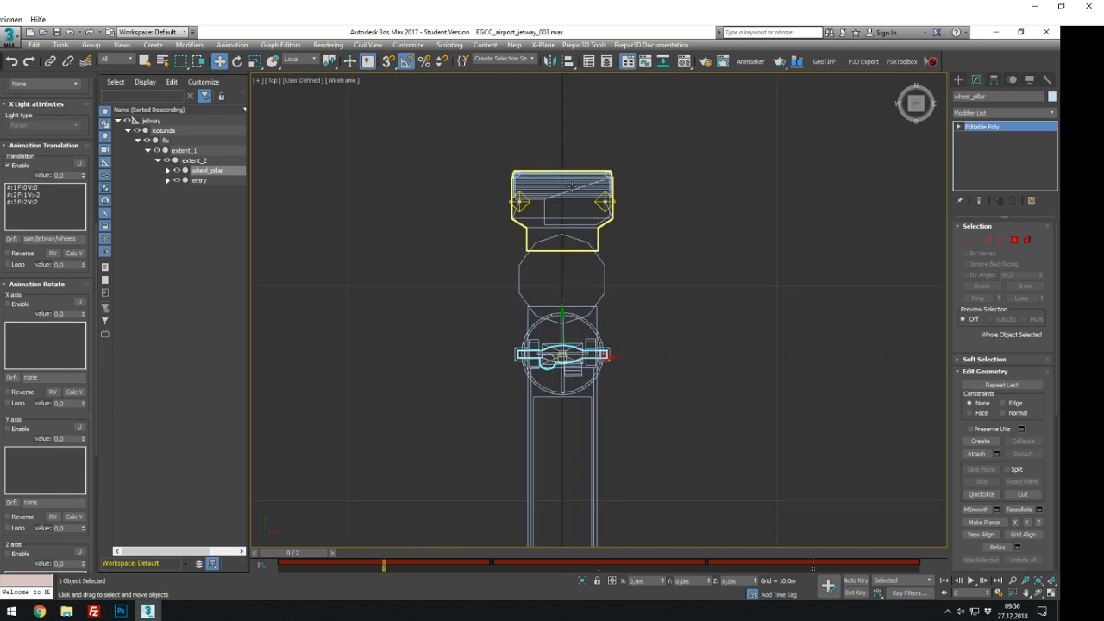
pyautogui.scroll(-2, 580, 412)
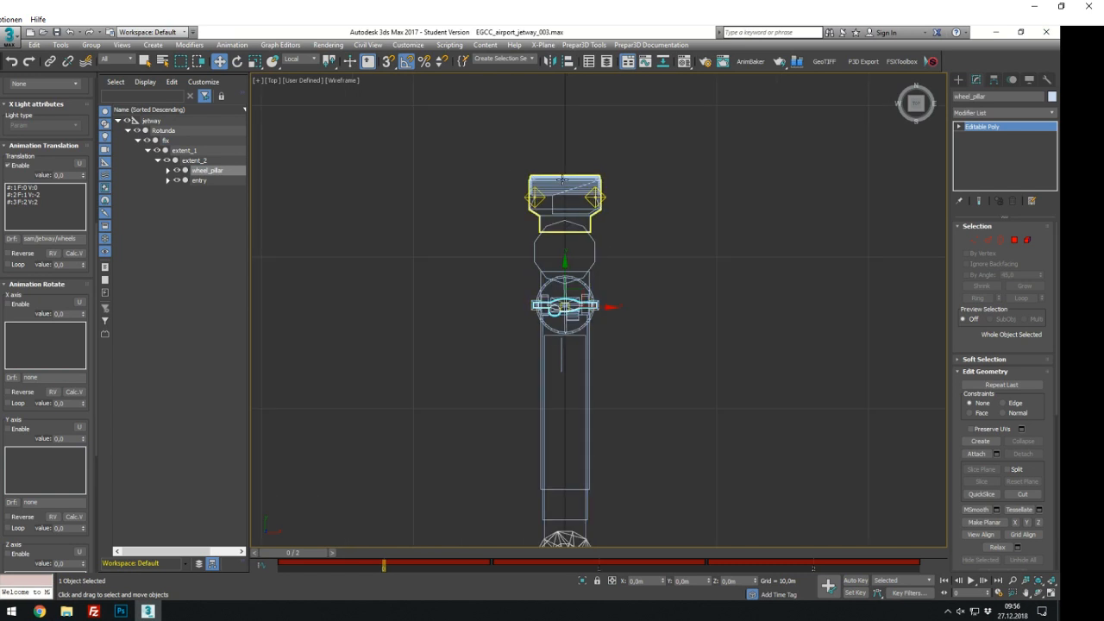
pyautogui.click(593, 256)
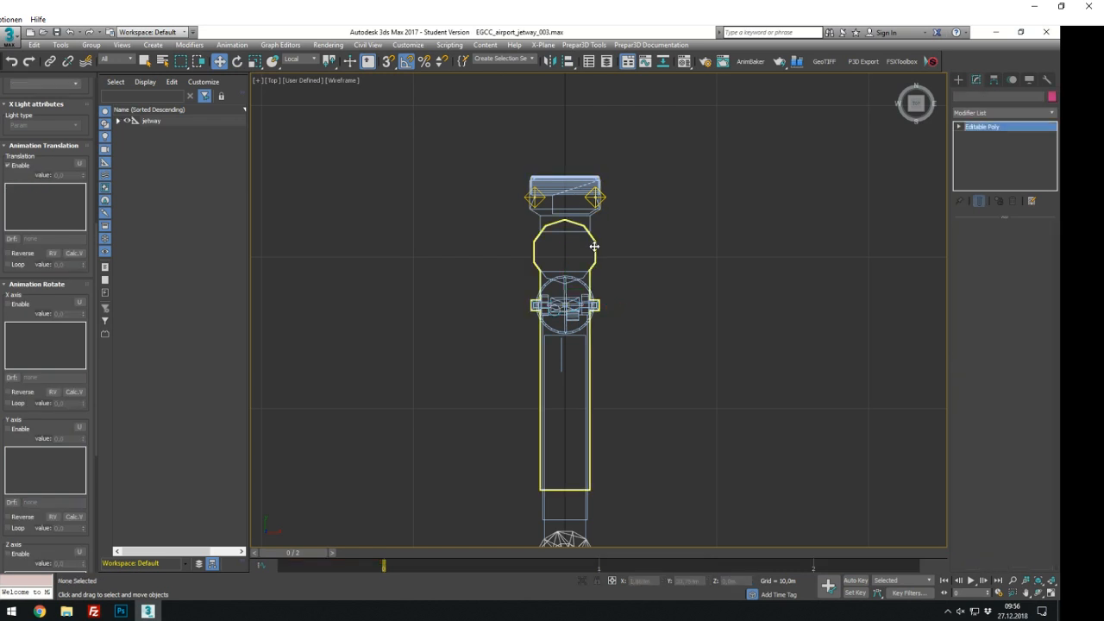
pyautogui.scroll(3, 556, 267)
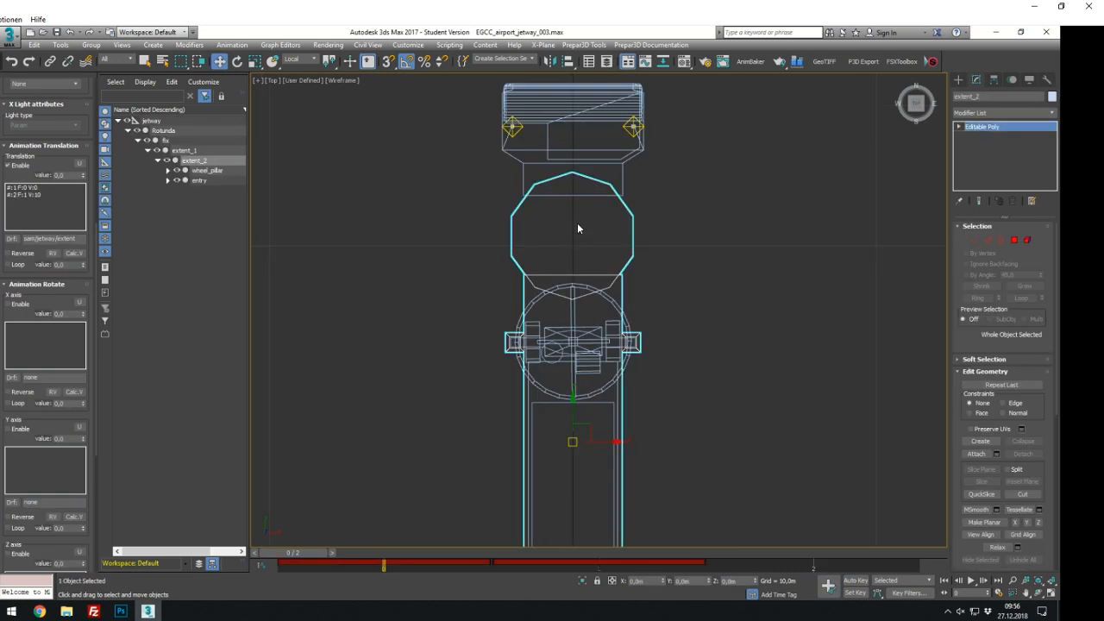
pyautogui.click(598, 188)
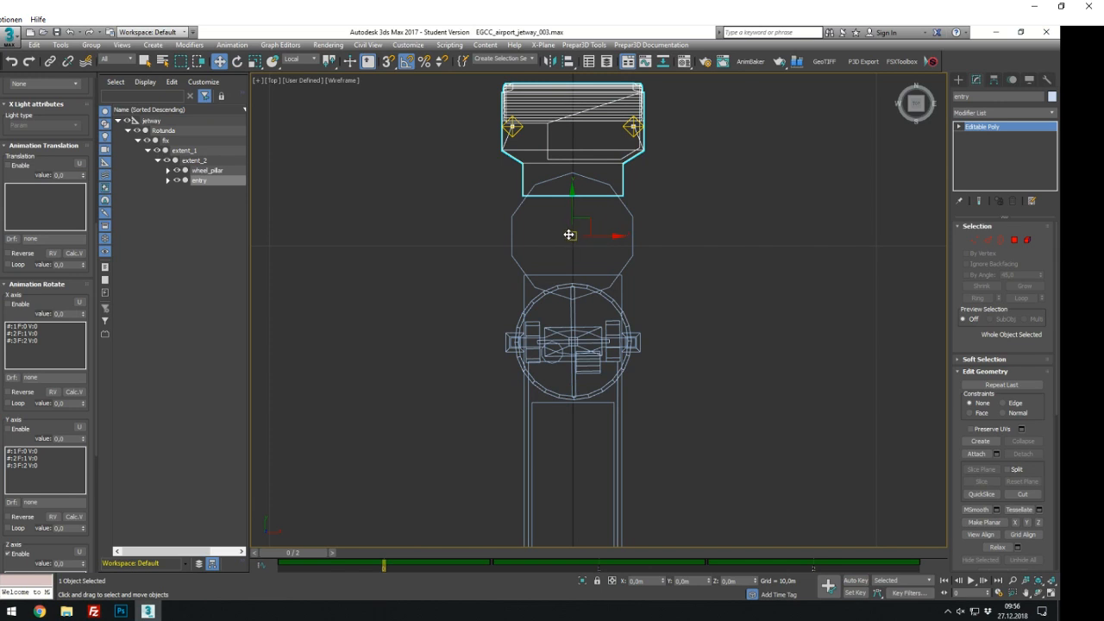
pyautogui.scroll(-2, 569, 235)
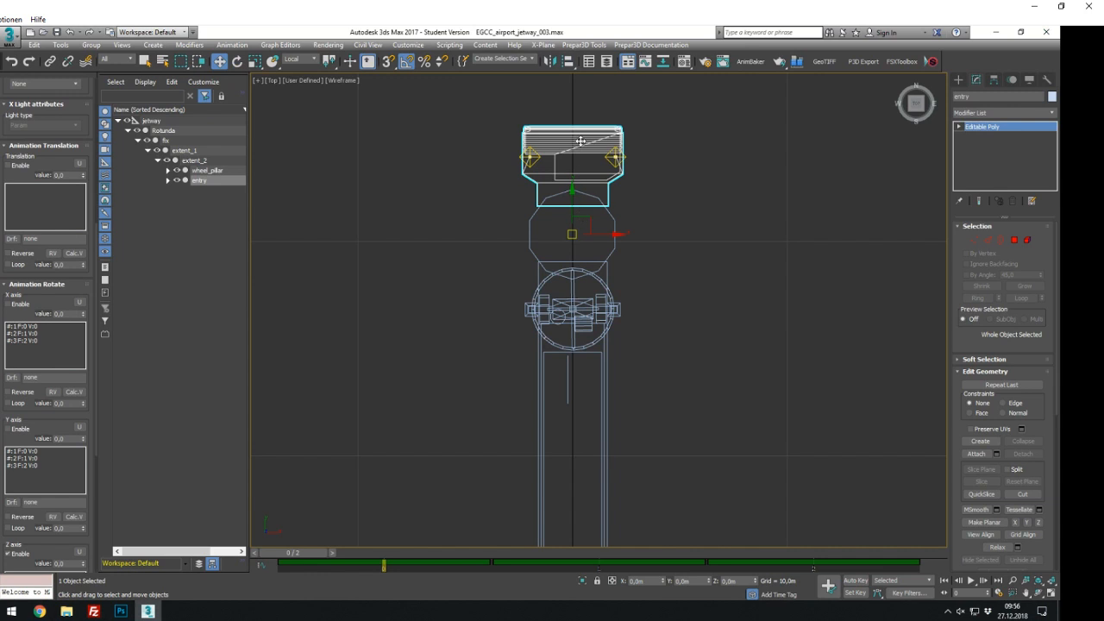
pyautogui.hotkey('alt', 'w')
pyautogui.rightClick(733, 417)
pyautogui.hotkey('alt', 'w')
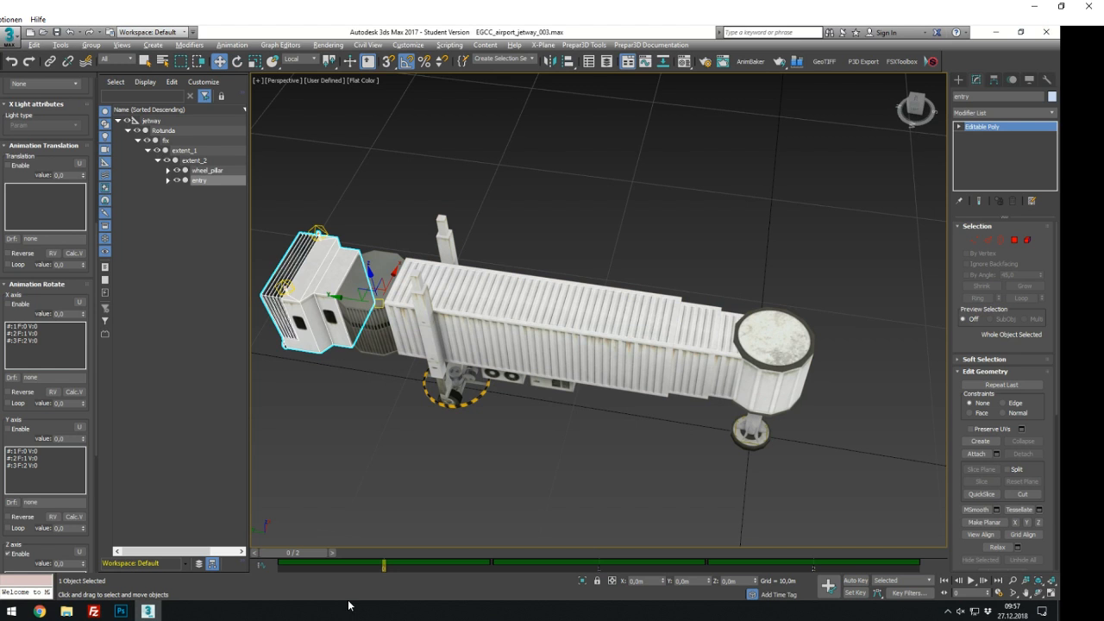
pyautogui.moveTo(147, 611)
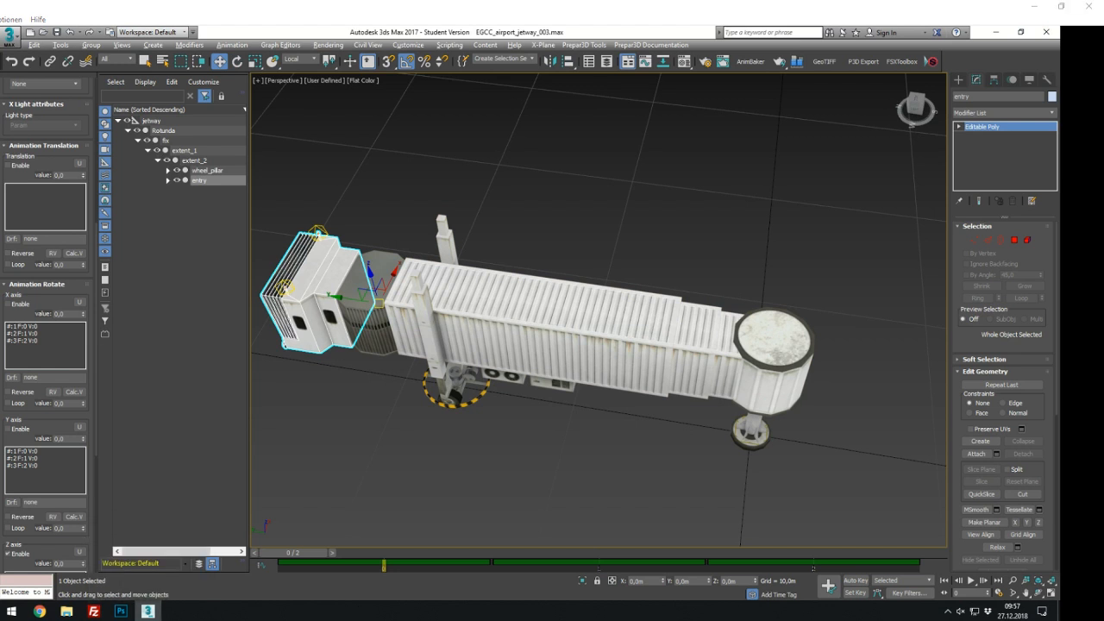